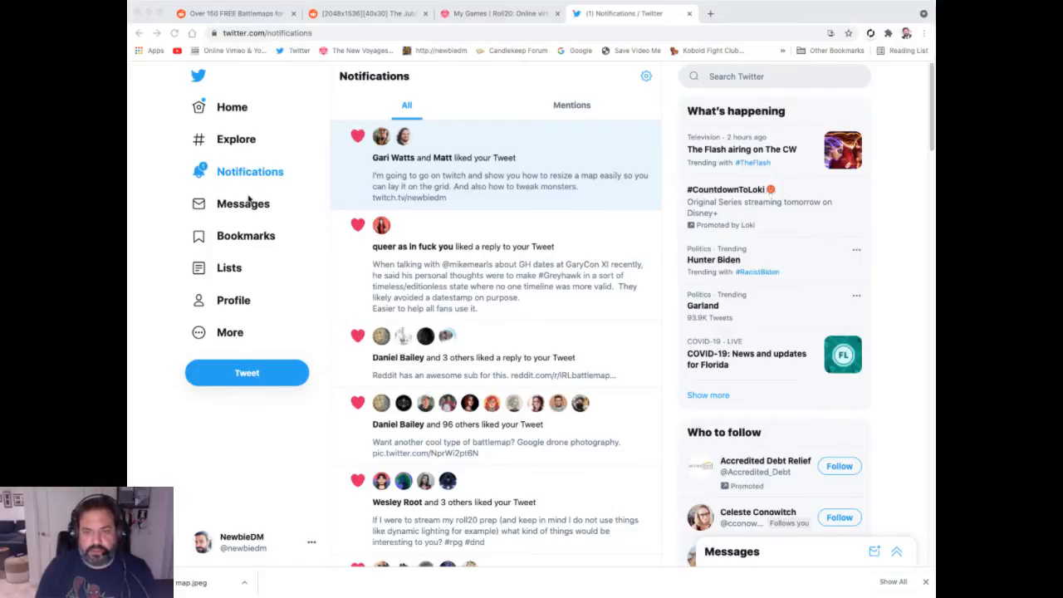
Open the Tutorials and Stuff game from the Roll20 games list and launch it.
left_click(487, 14)
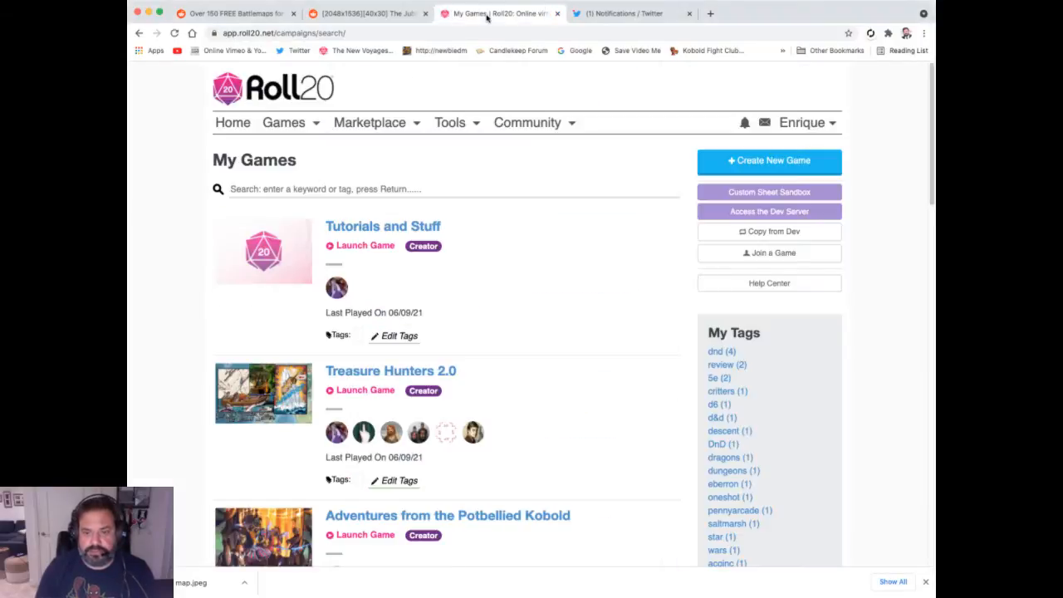
left_click(376, 229)
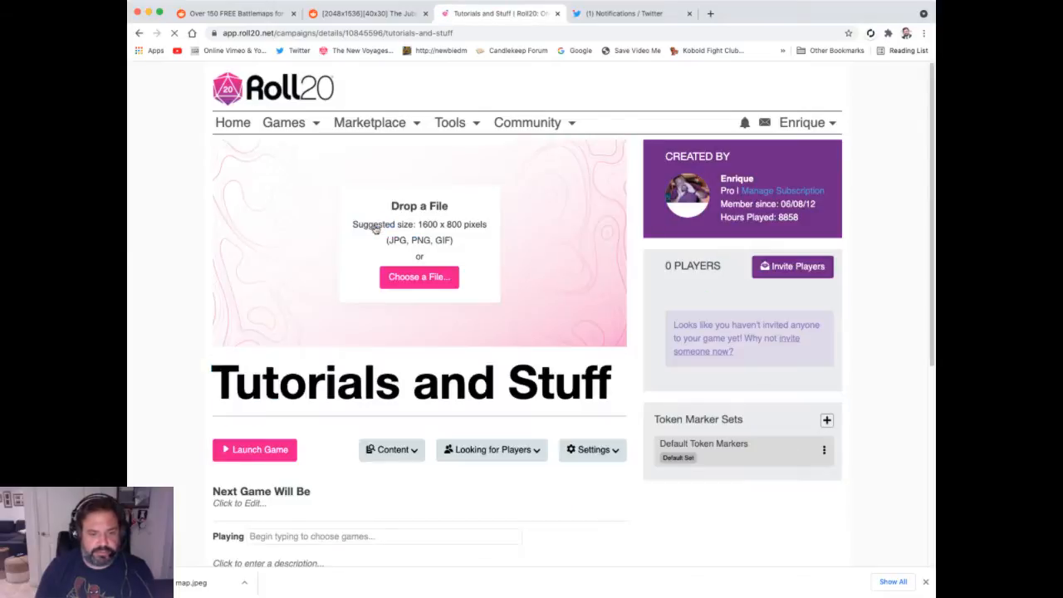
left_click(255, 452)
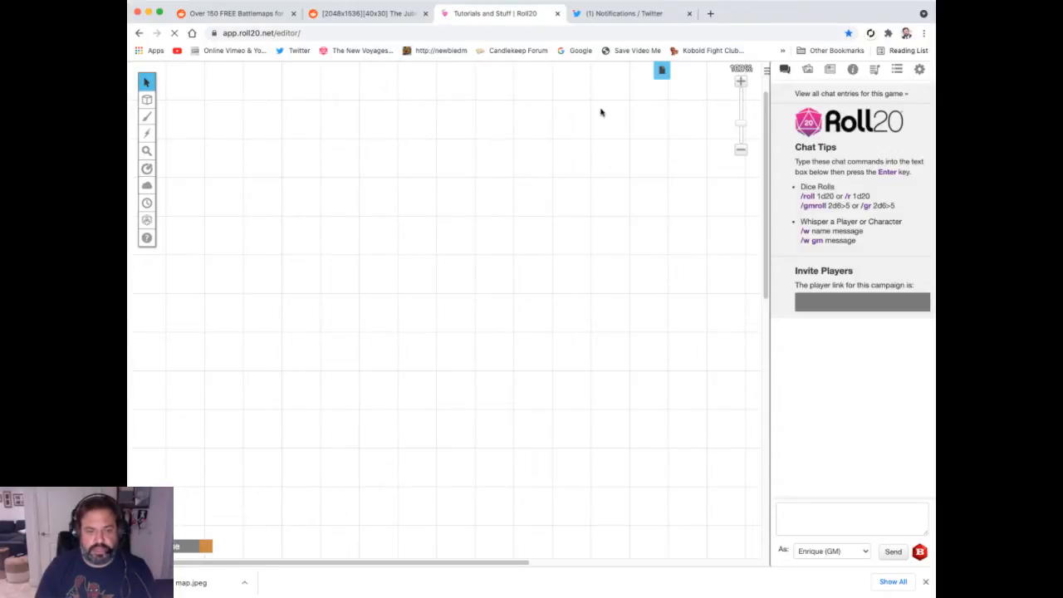
Review the untitled page's size, scale and grid settings, leaving them as they are.
left_click_drag(741, 124, 741, 132)
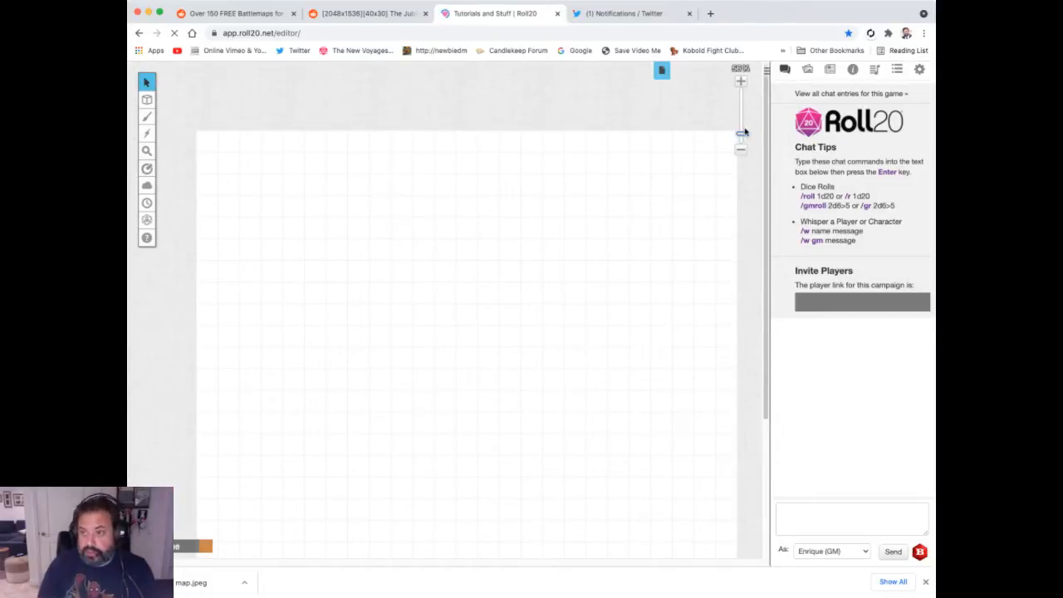
left_click_drag(766, 133, 765, 191)
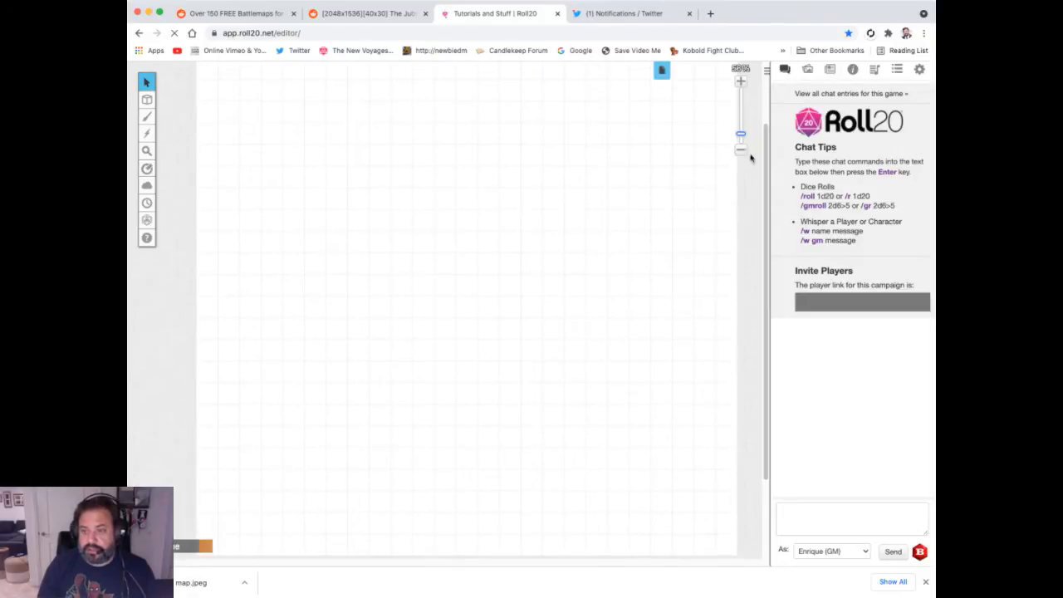
left_click_drag(742, 136, 740, 142)
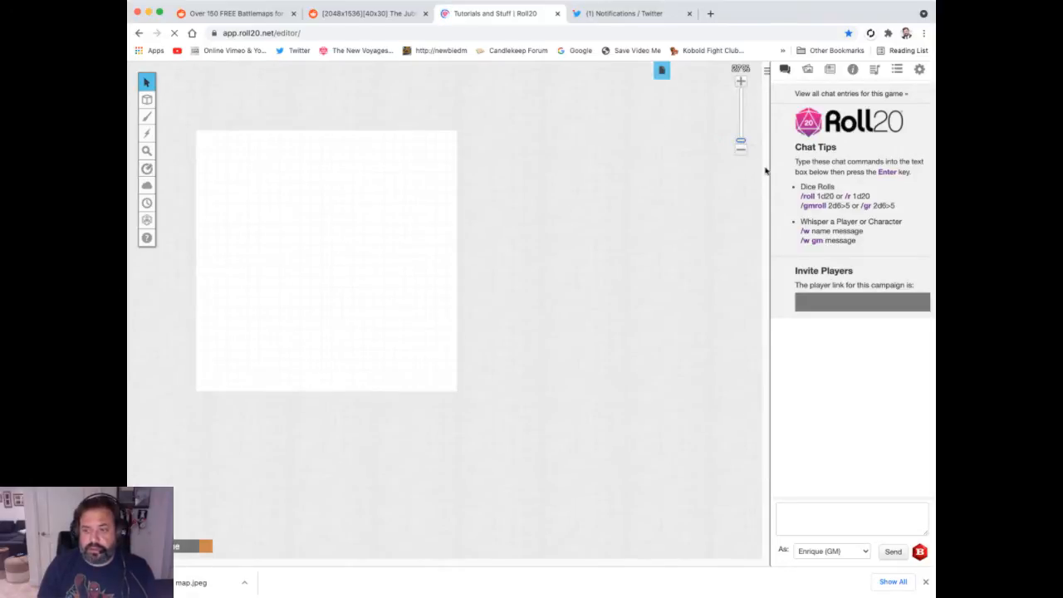
left_click_drag(742, 142, 743, 139)
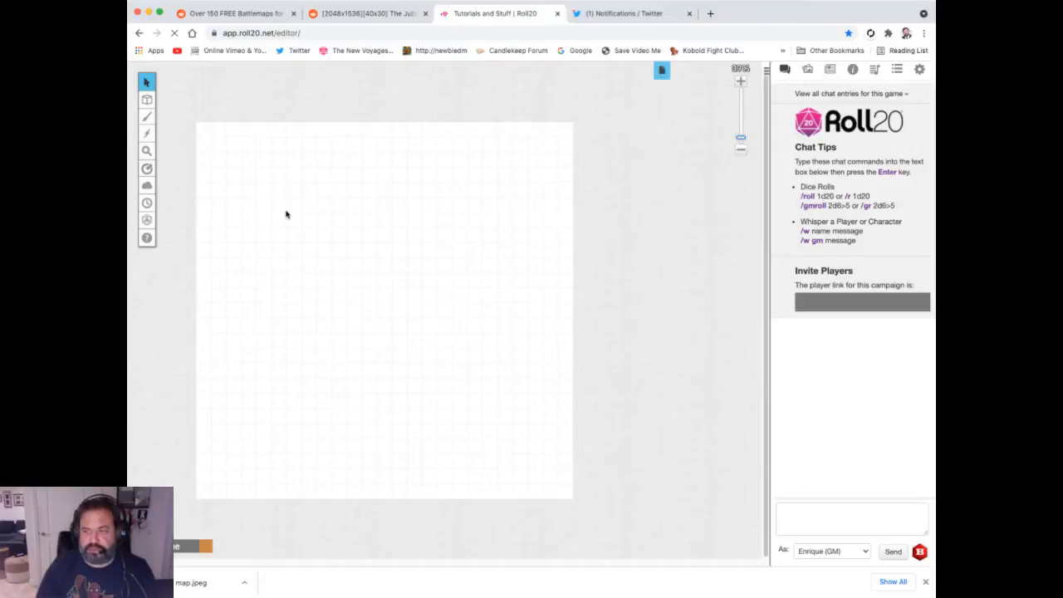
left_click(662, 71)
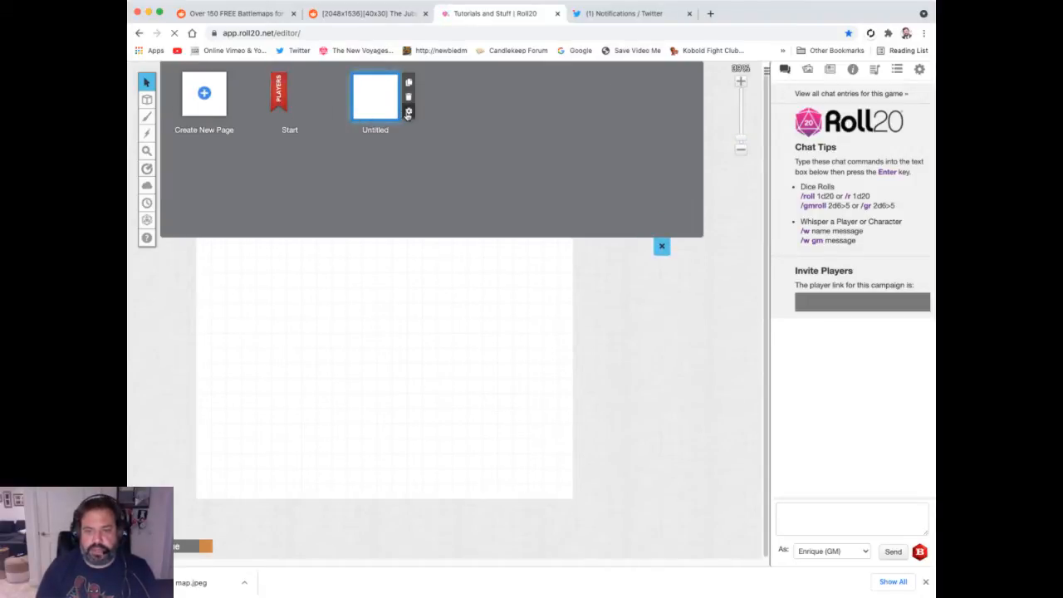
left_click(406, 113)
scroll(477, 170, "down", 5)
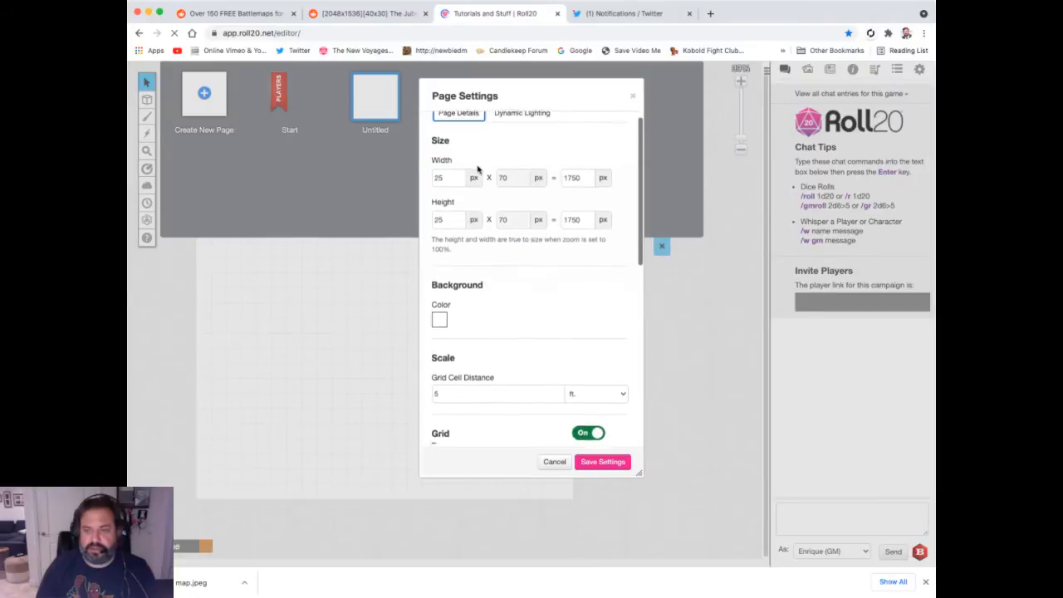
scroll(477, 169, "down", 4)
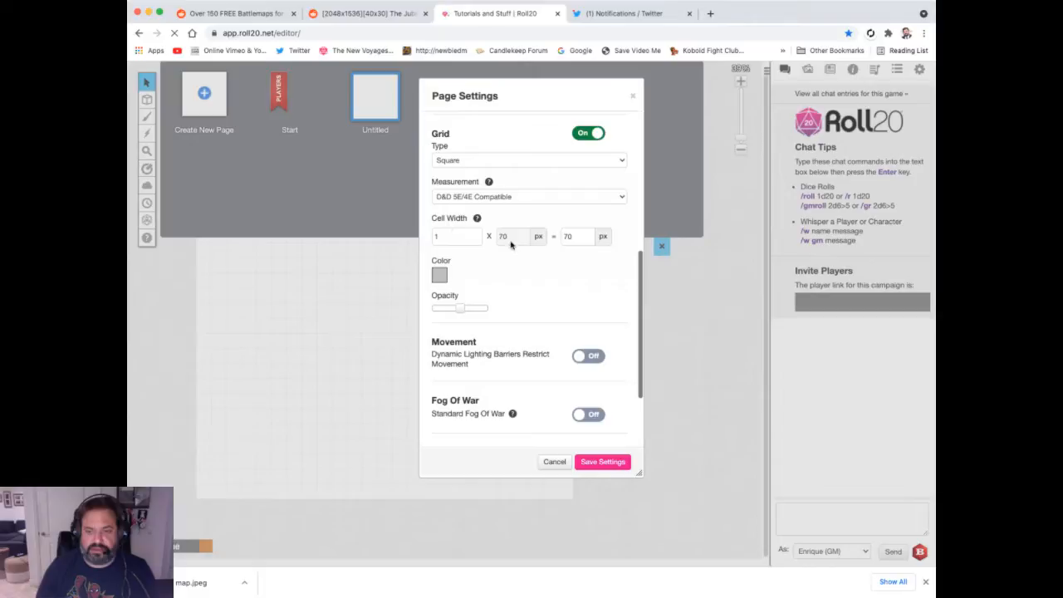
left_click(604, 461)
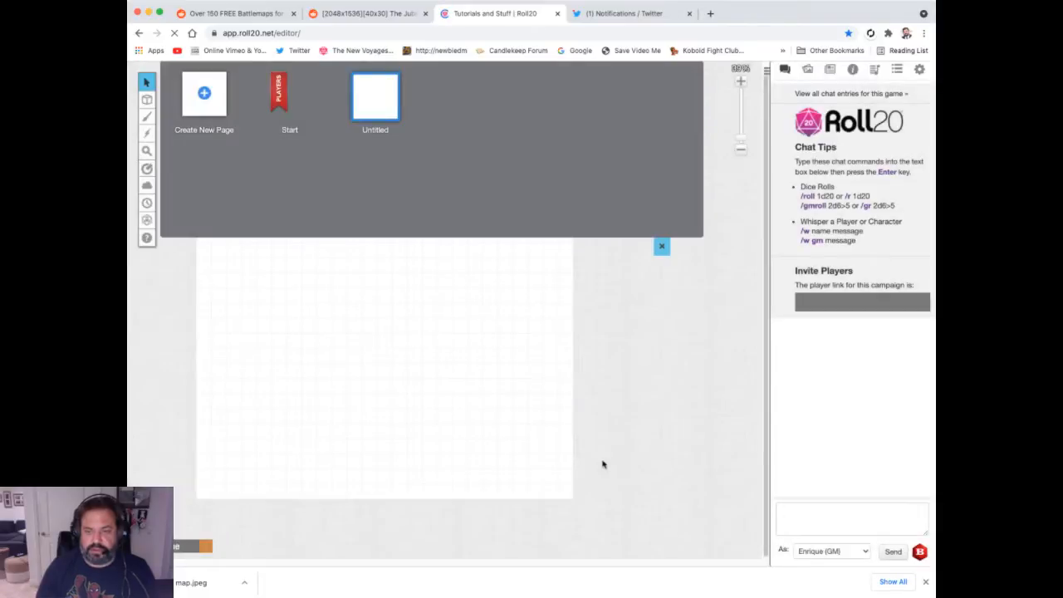
left_click(661, 249)
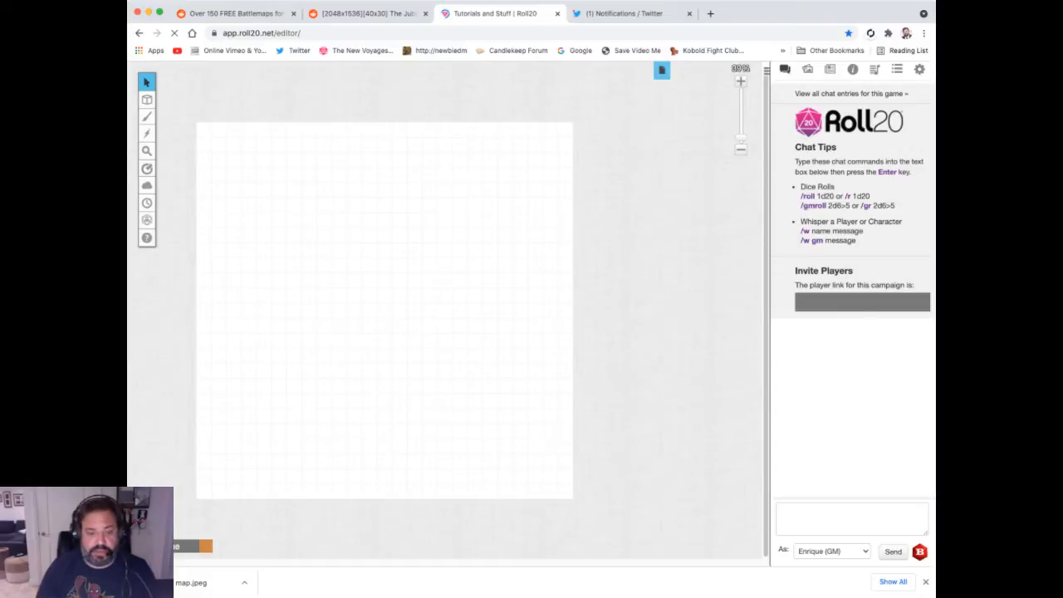
Place battle map.jpg from the recent uploads onto the page's Map & Background layer.
left_click(829, 71)
left_click(808, 72)
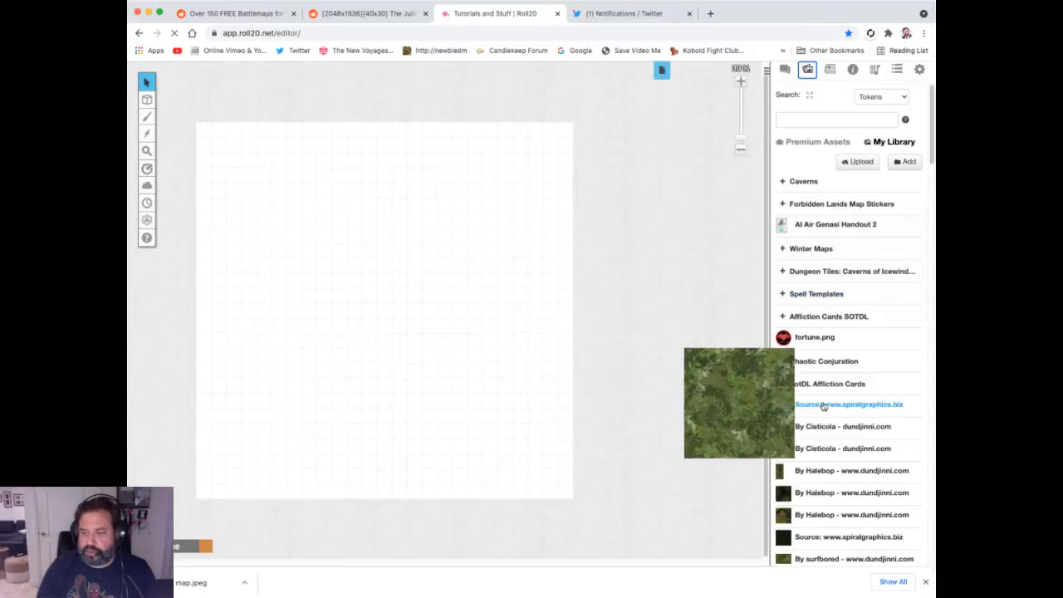
scroll(815, 426, "down", 1)
scroll(802, 425, "up", 1)
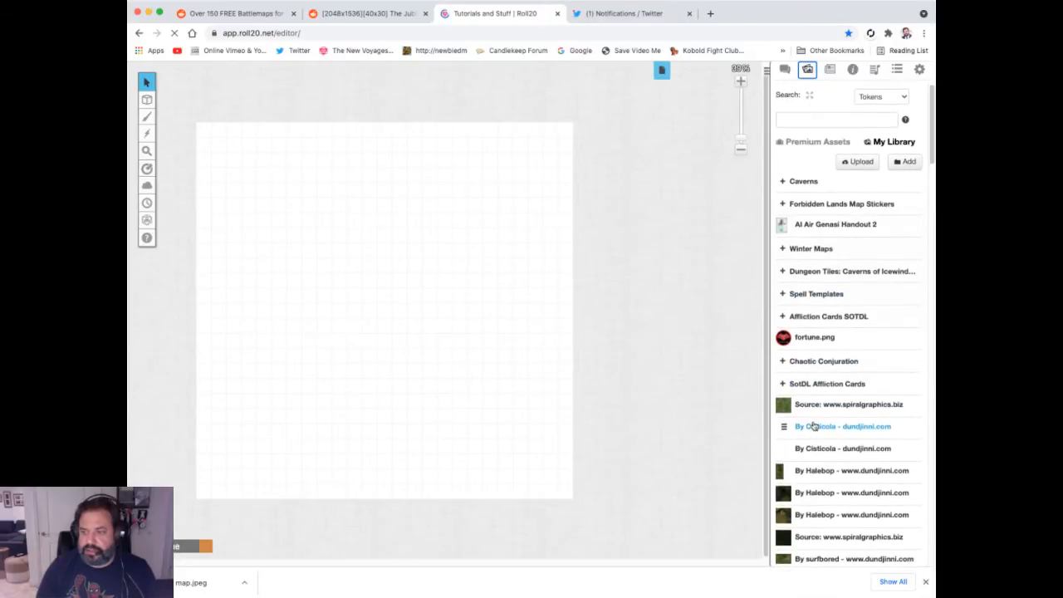
scroll(802, 425, "down", 4)
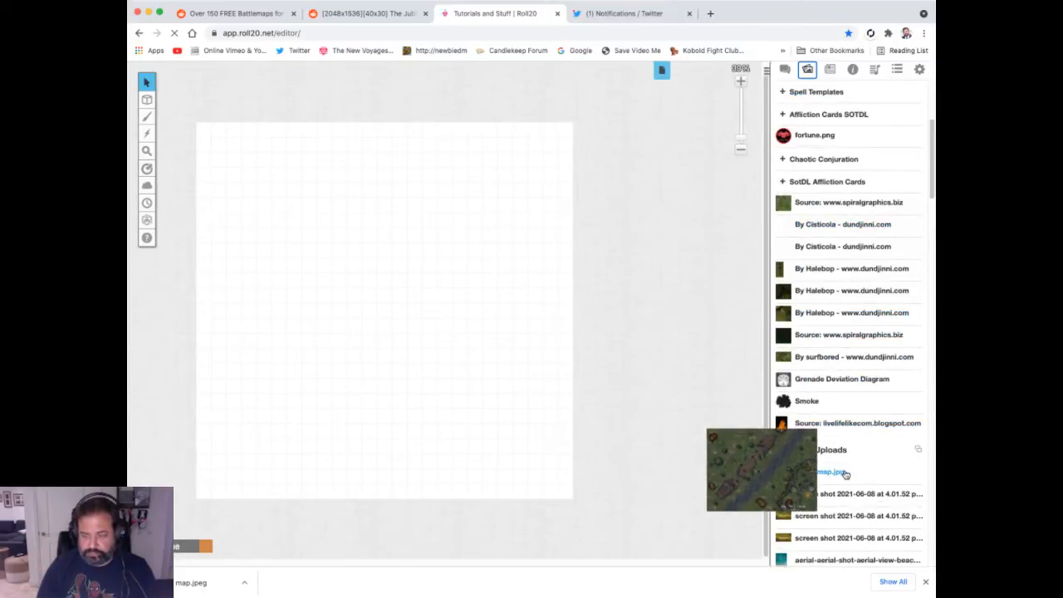
mouse_move(147, 99)
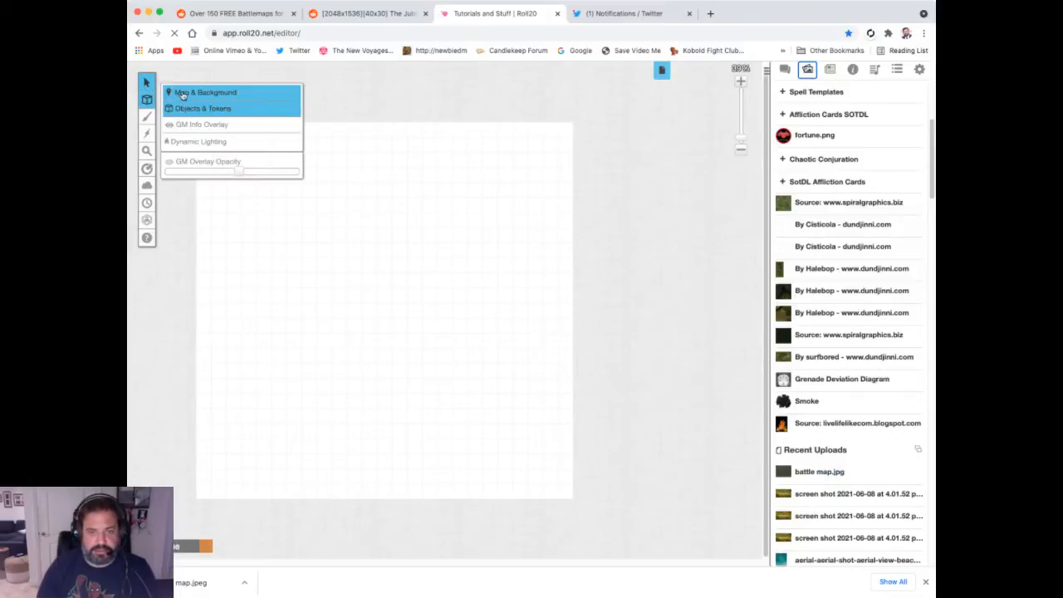
left_click(182, 95)
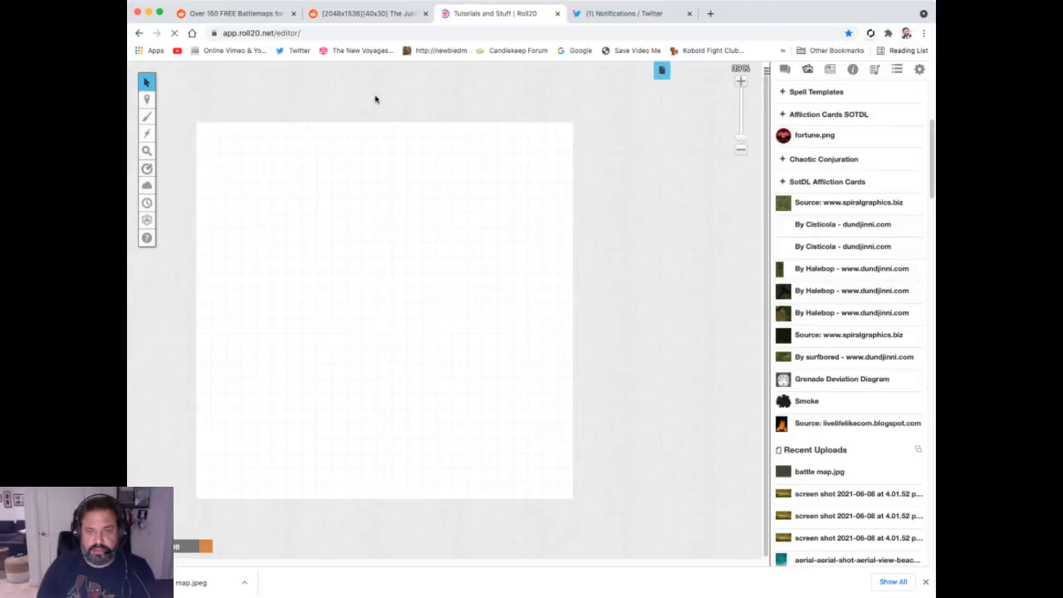
left_click_drag(804, 472, 381, 290)
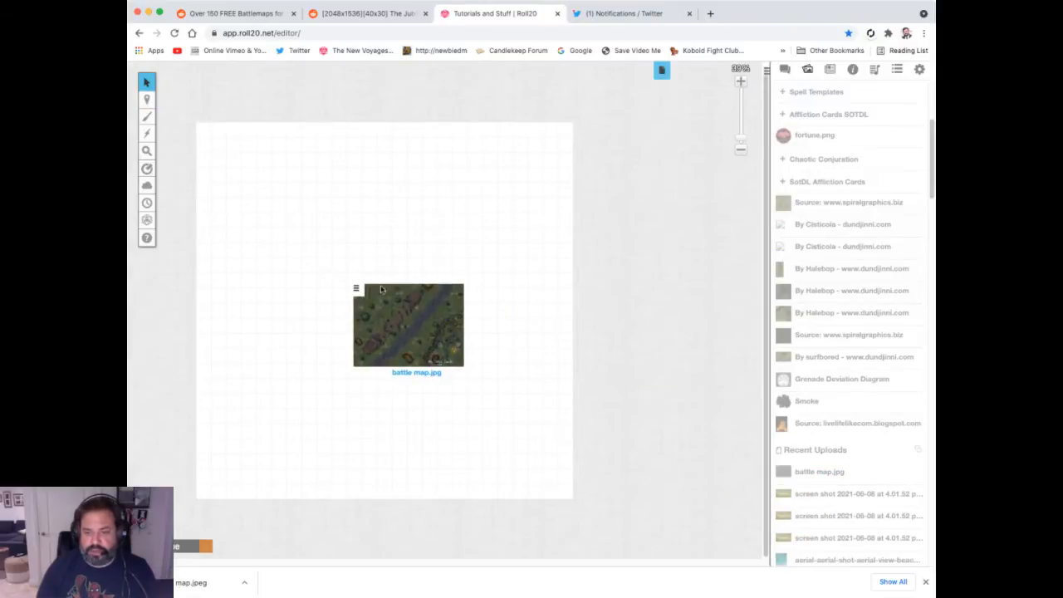
left_click(394, 295)
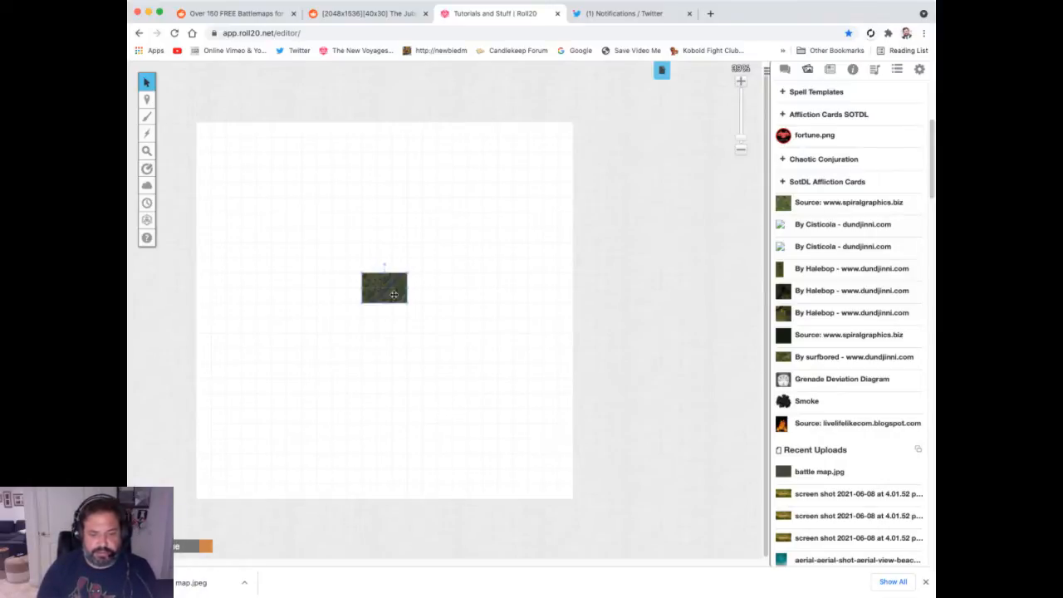
left_click_drag(394, 294, 372, 273)
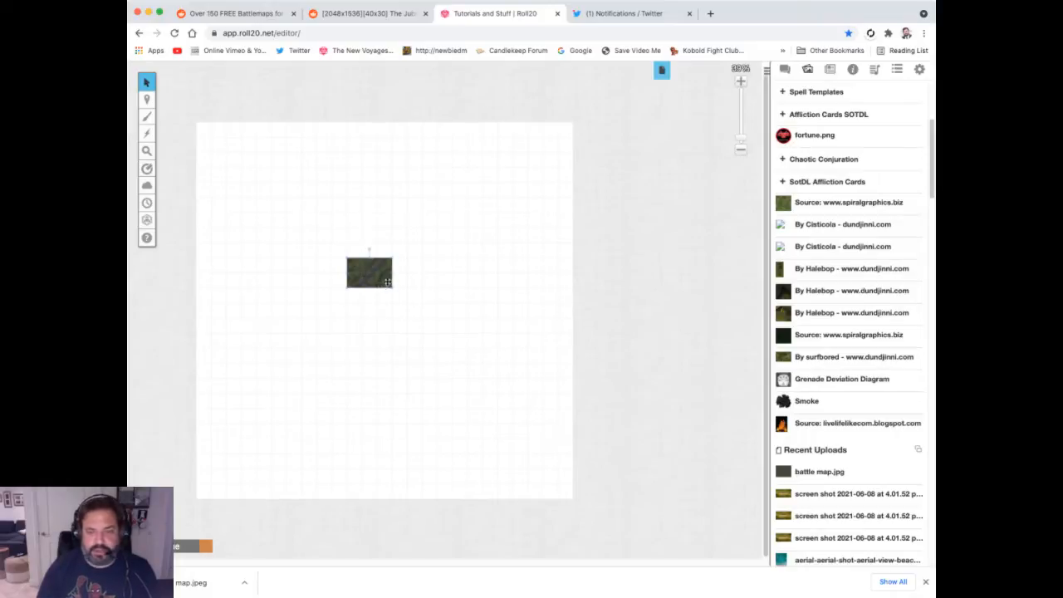
Examine up close how the placed battle map sits on the page grid.
left_click_drag(740, 138, 743, 107)
left_click_drag(765, 306, 742, 152)
left_click_drag(593, 562, 417, 576)
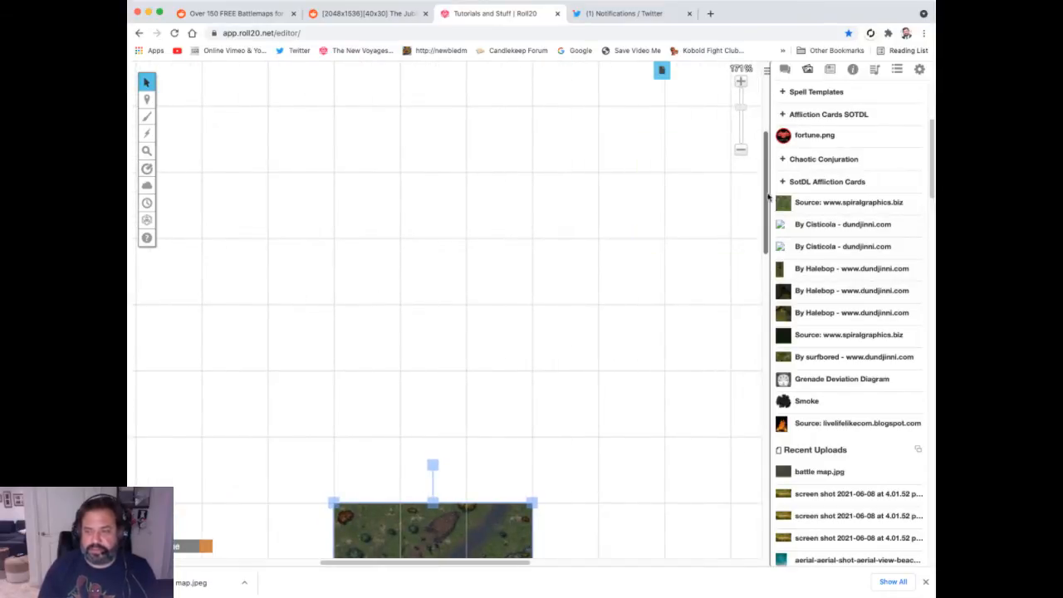
left_click_drag(752, 193, 750, 278)
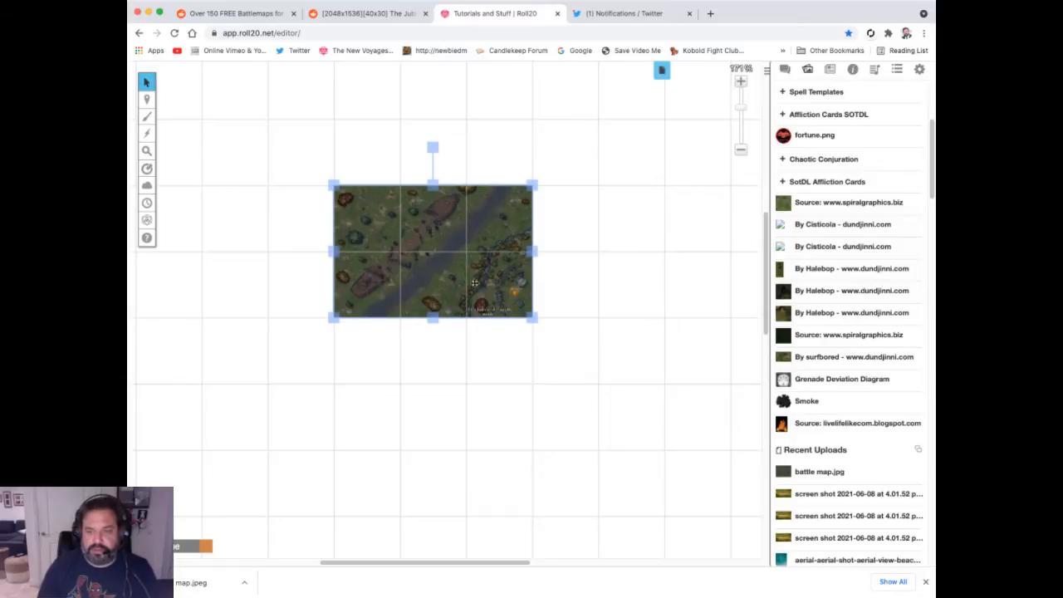
mouse_move(765, 261)
left_mouse_down()
mouse_move(765, 229)
mouse_move(766, 249)
left_mouse_up()
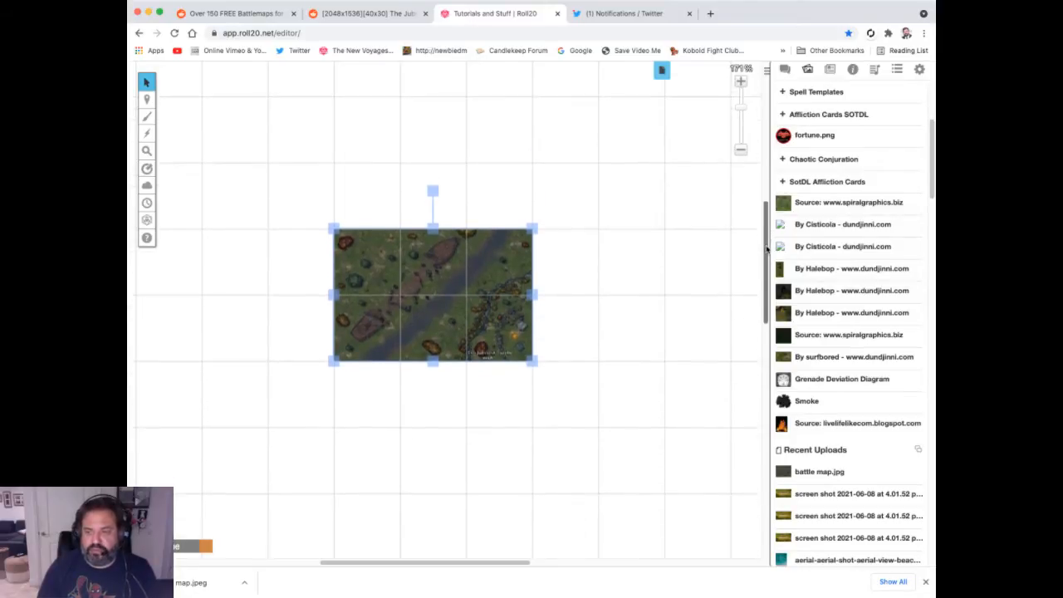
left_click_drag(739, 107, 742, 78)
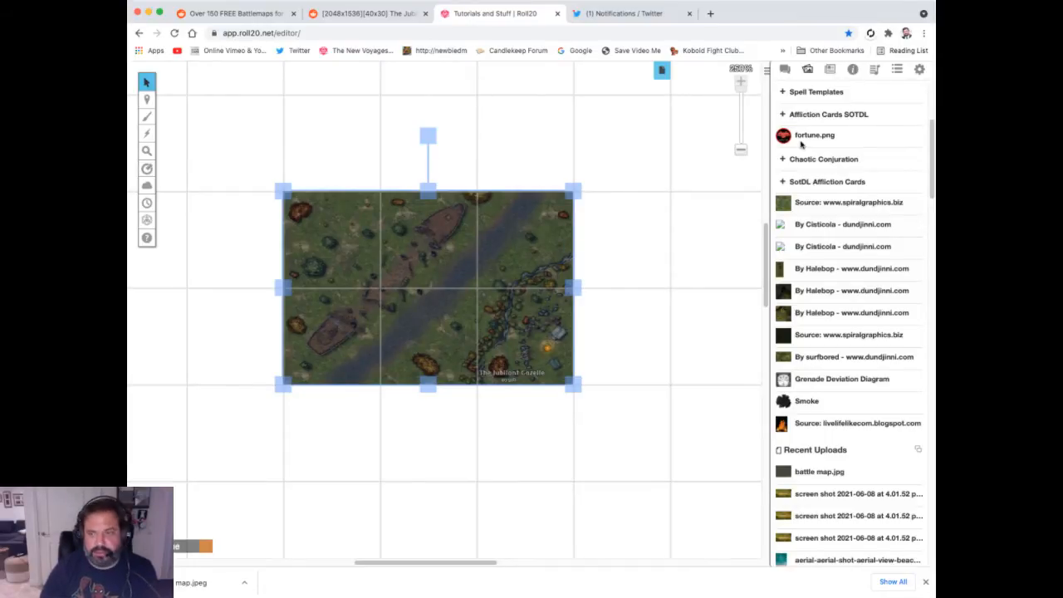
Set the untitled page's size to 40 cells wide by 30 cells high and save the page settings.
left_click(662, 71)
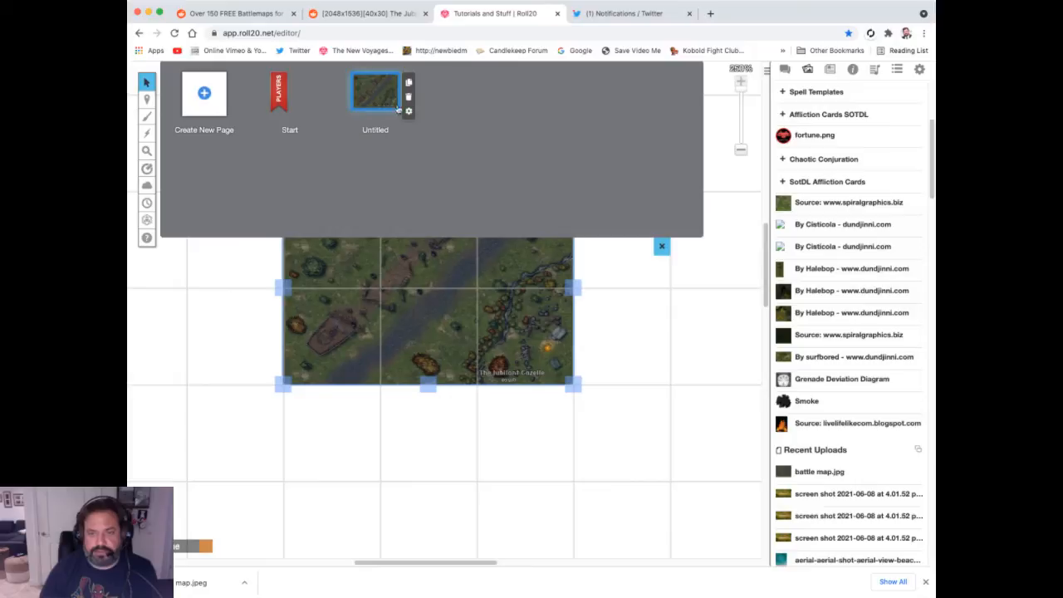
left_click(409, 113)
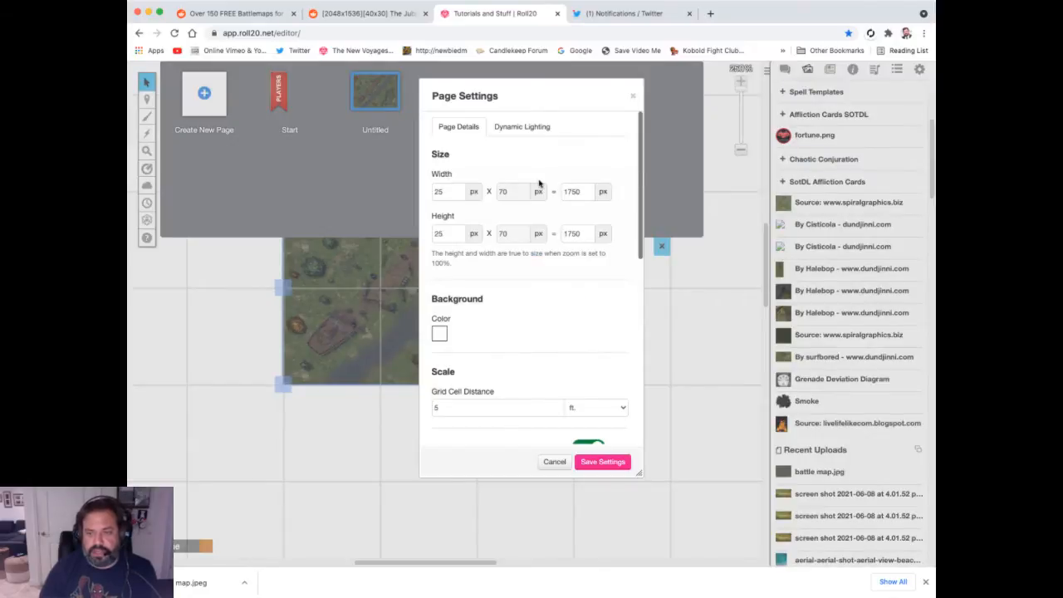
double_click(437, 190)
type("40")
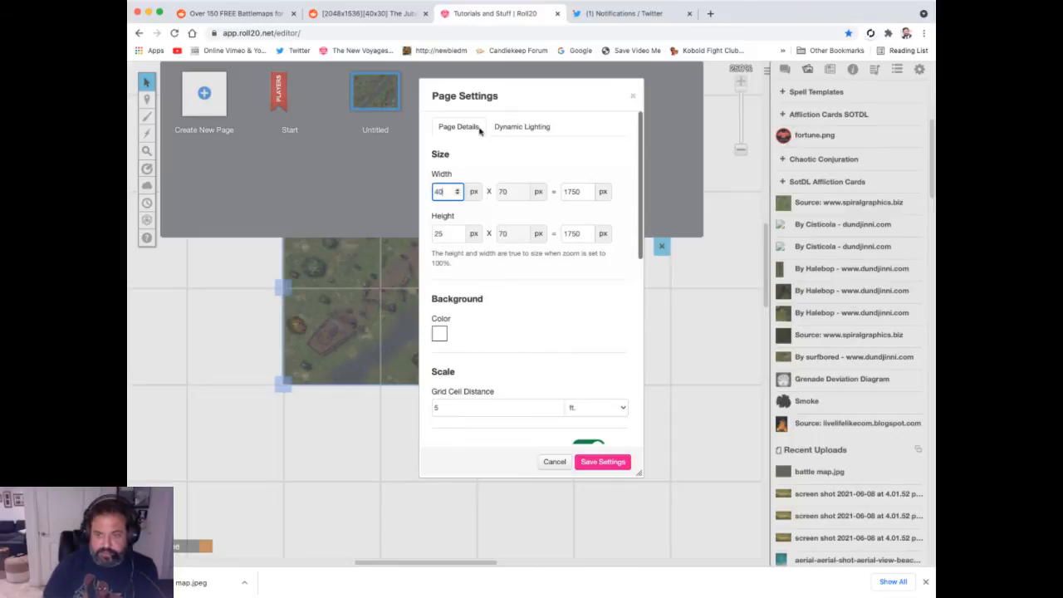
double_click(438, 235)
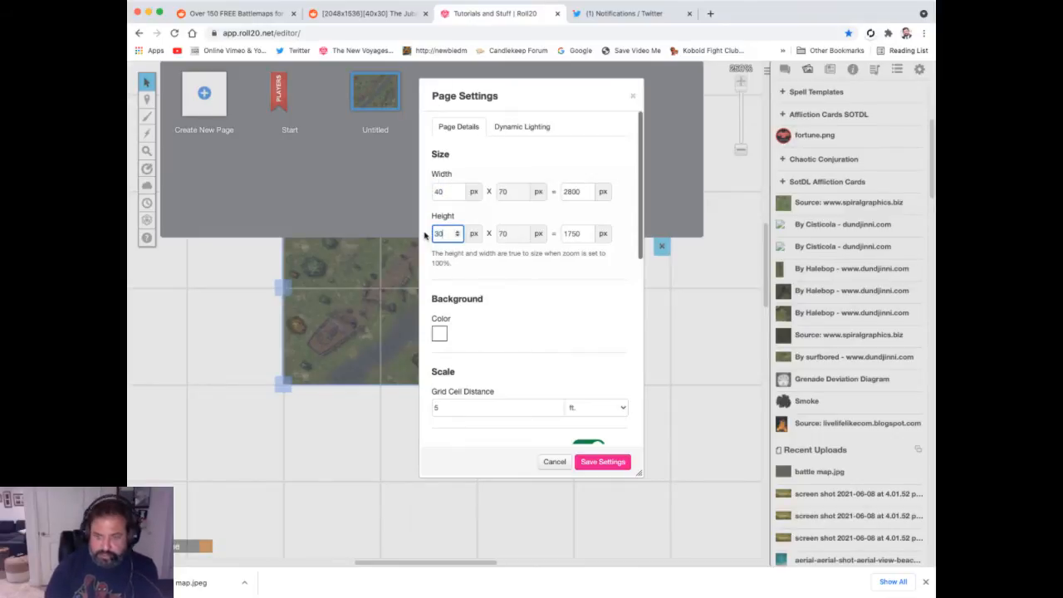
type("30")
left_click(556, 315)
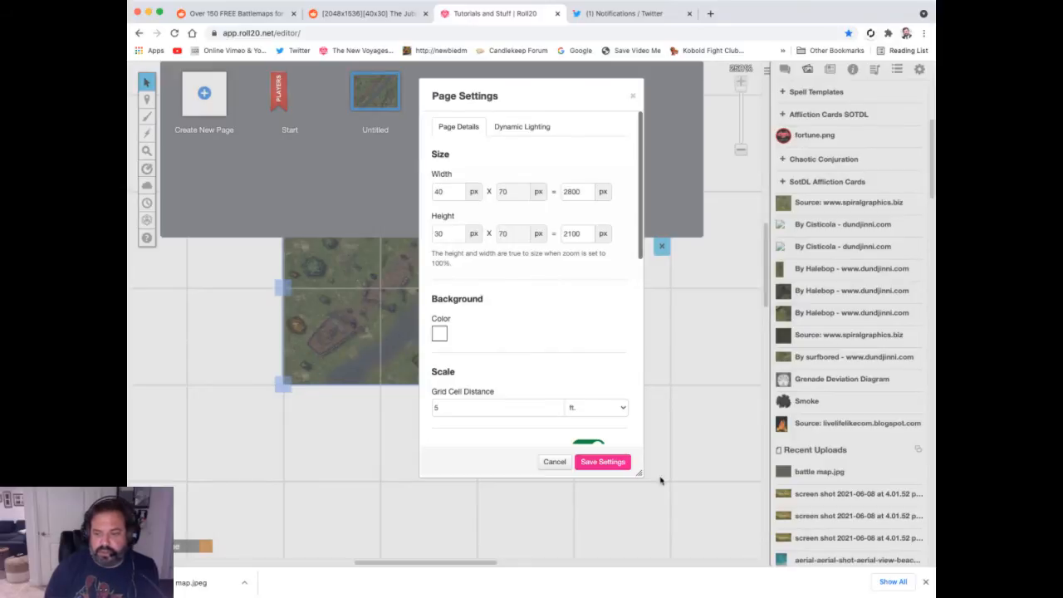
left_click(618, 462)
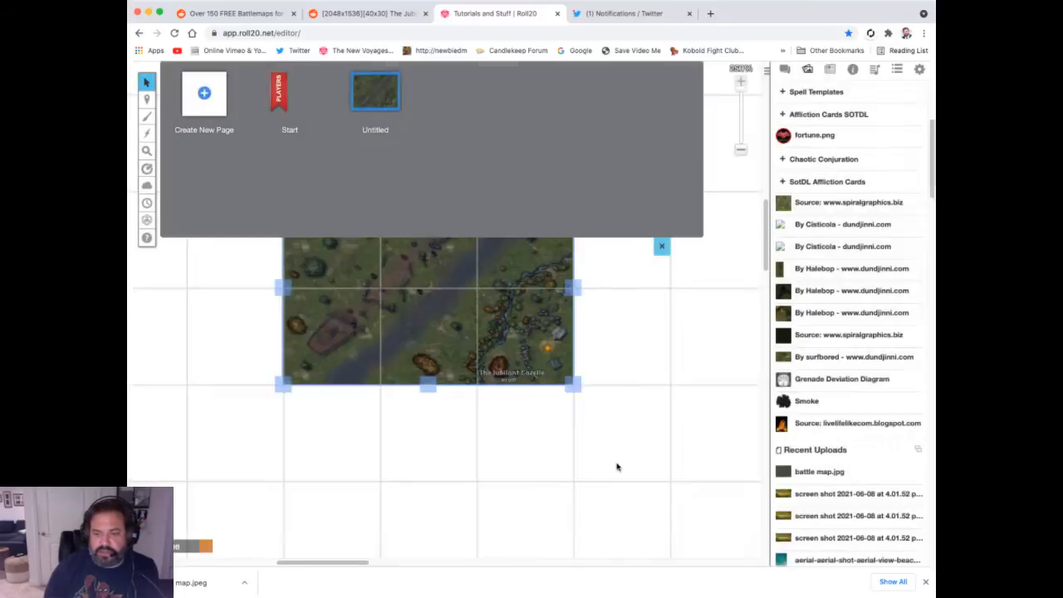
left_click(661, 248)
Set the battle map image's dimensions to 2800 pixels wide by 2100 pixels high.
left_click_drag(743, 93, 739, 142)
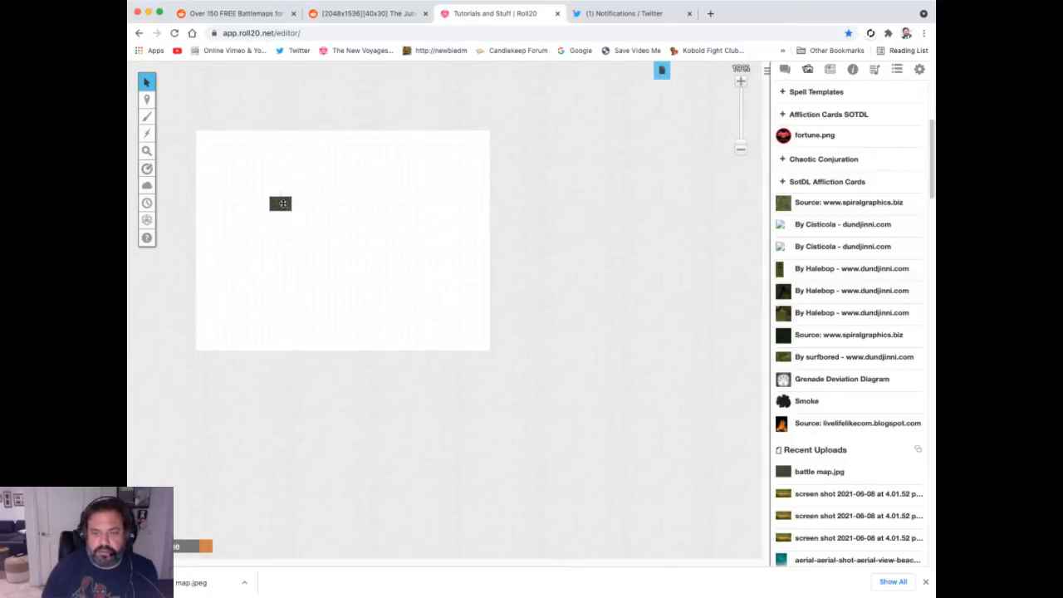
right_click(282, 203)
mouse_move(304, 184)
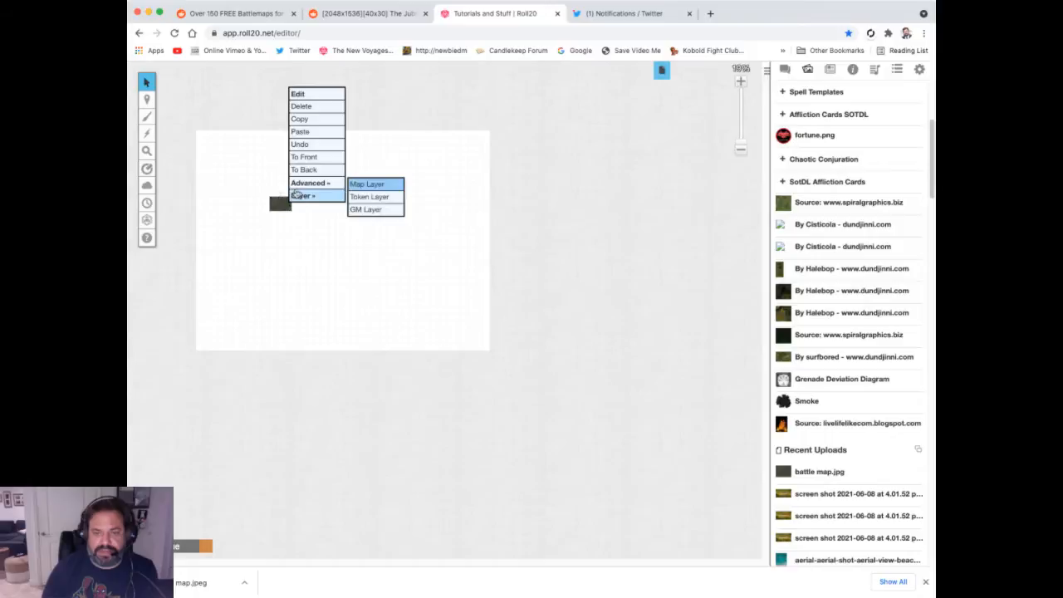
left_click(365, 234)
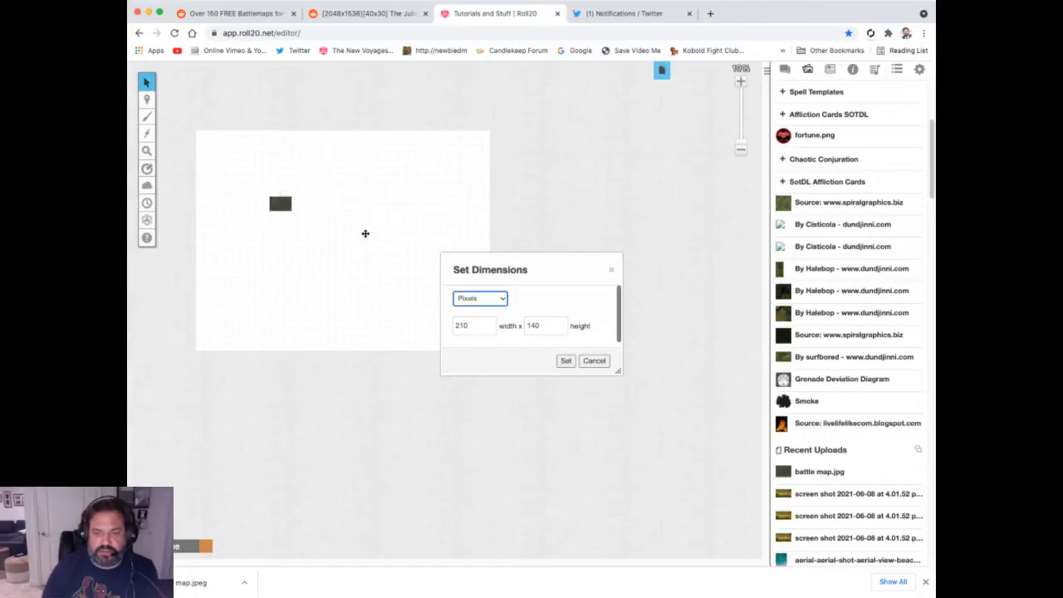
left_click_drag(473, 326, 429, 327)
type("2800")
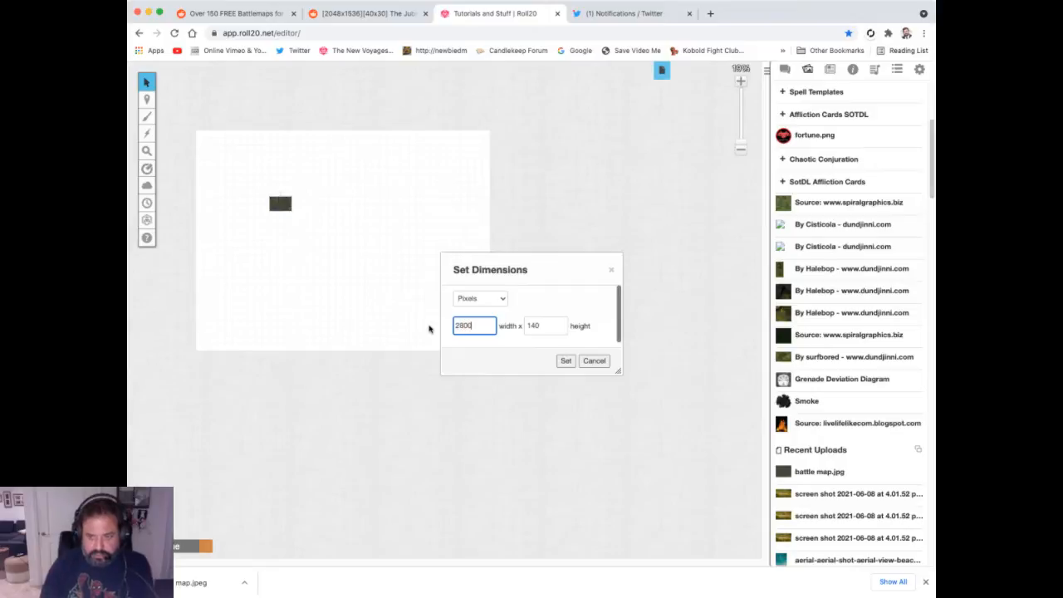
key("Tab")
type("2100")
left_click(566, 360)
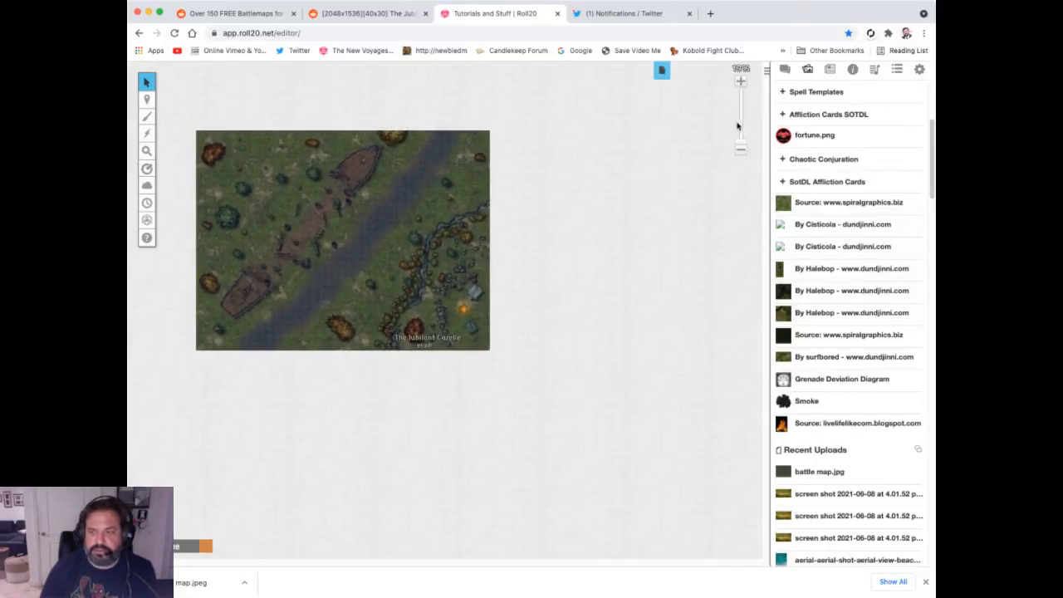
Examine how the resized battle map lines up with the page grid at its lower-right corner and across the whole map.
left_click_drag(742, 142, 745, 119)
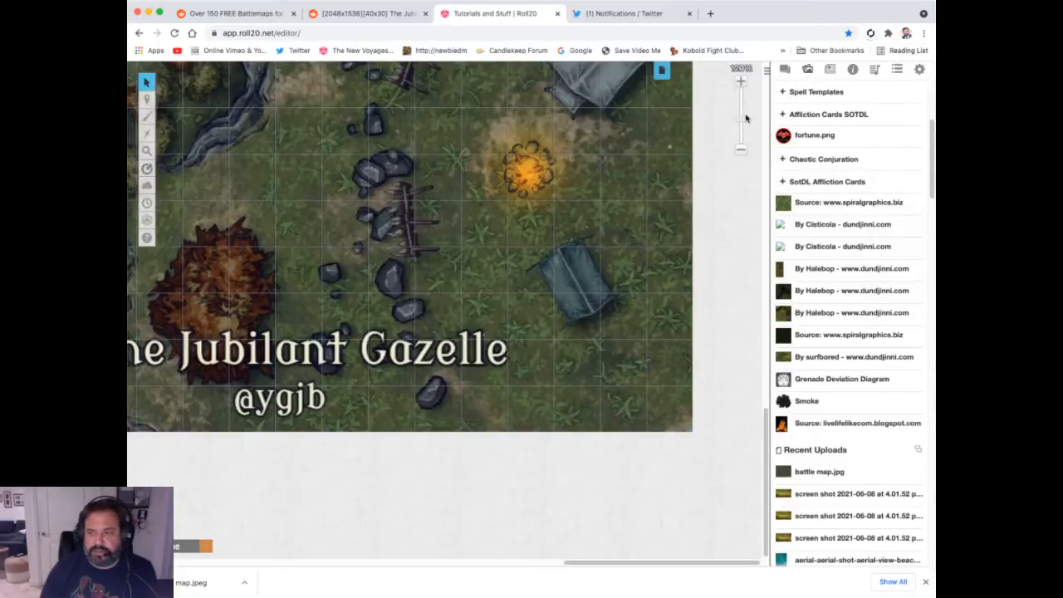
left_click_drag(650, 144, 611, 143)
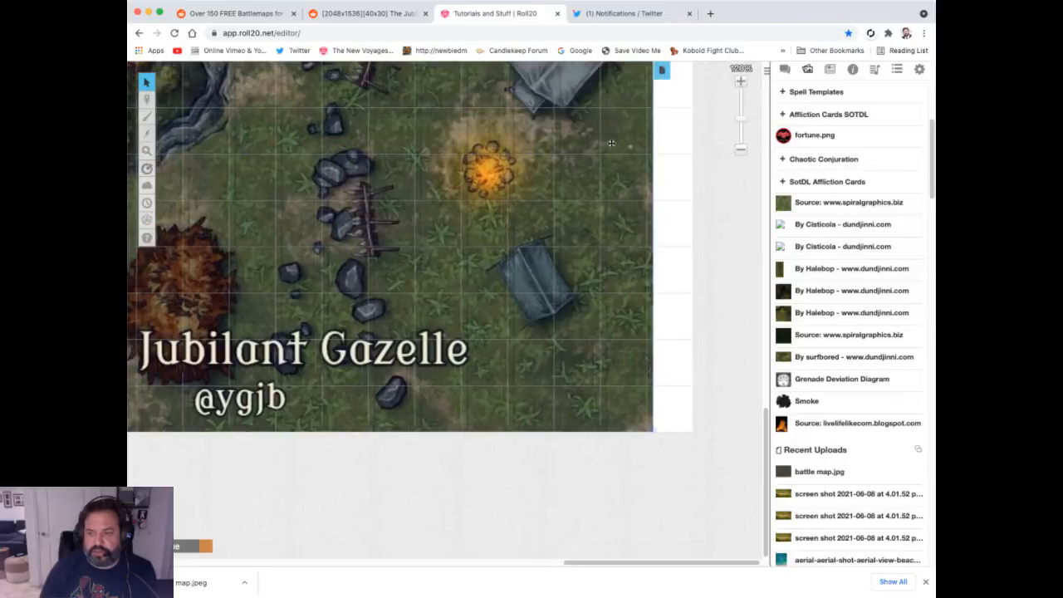
left_click_drag(740, 121, 739, 134)
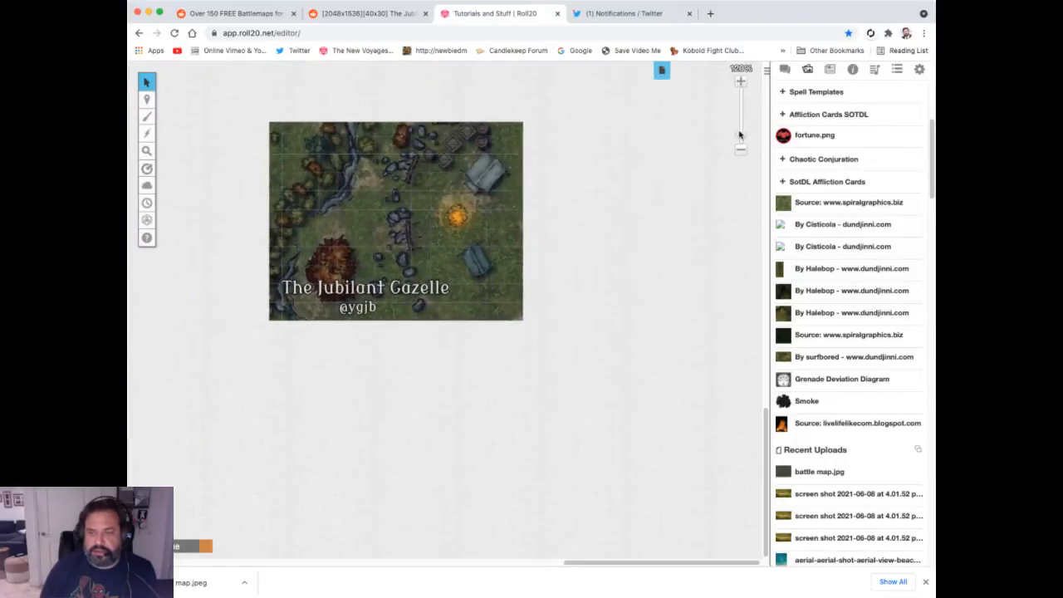
left_click_drag(765, 223, 758, 139)
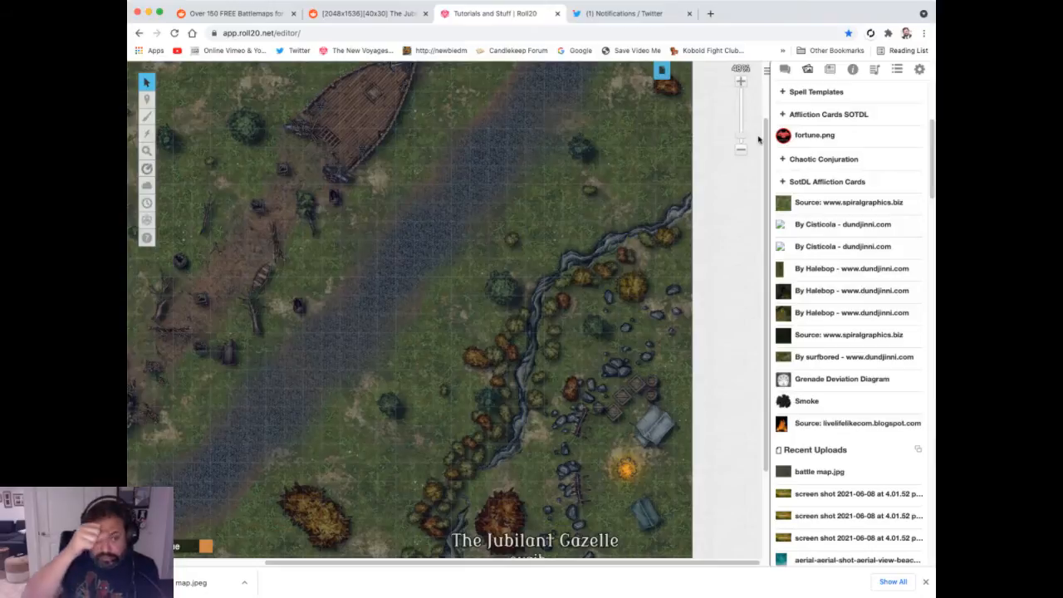
Place the Ape character's token on the grass beside the road and move it square by square onto the road.
left_click(830, 69)
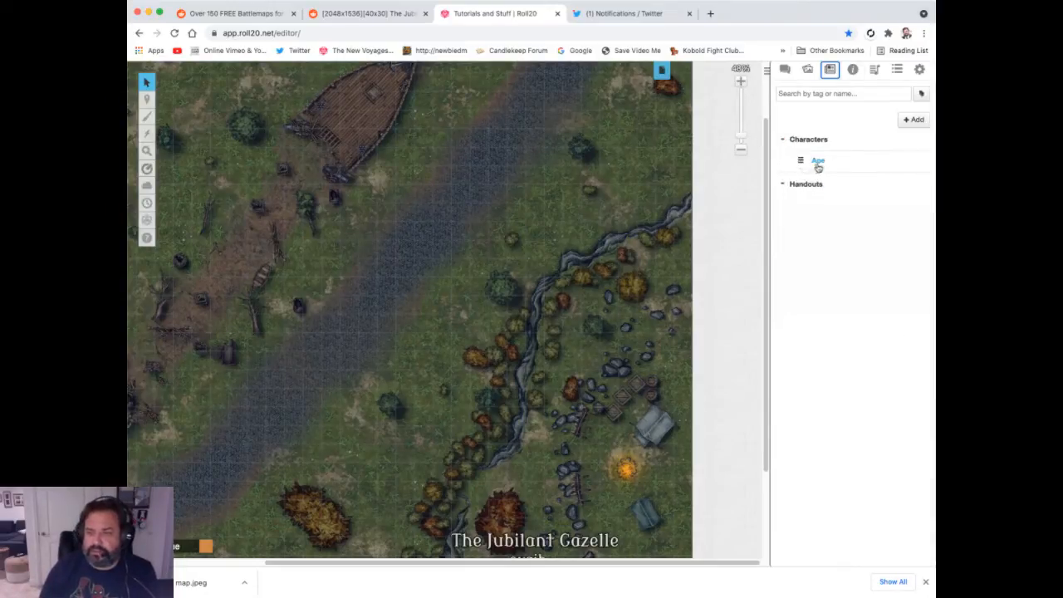
left_click_drag(820, 162, 370, 230)
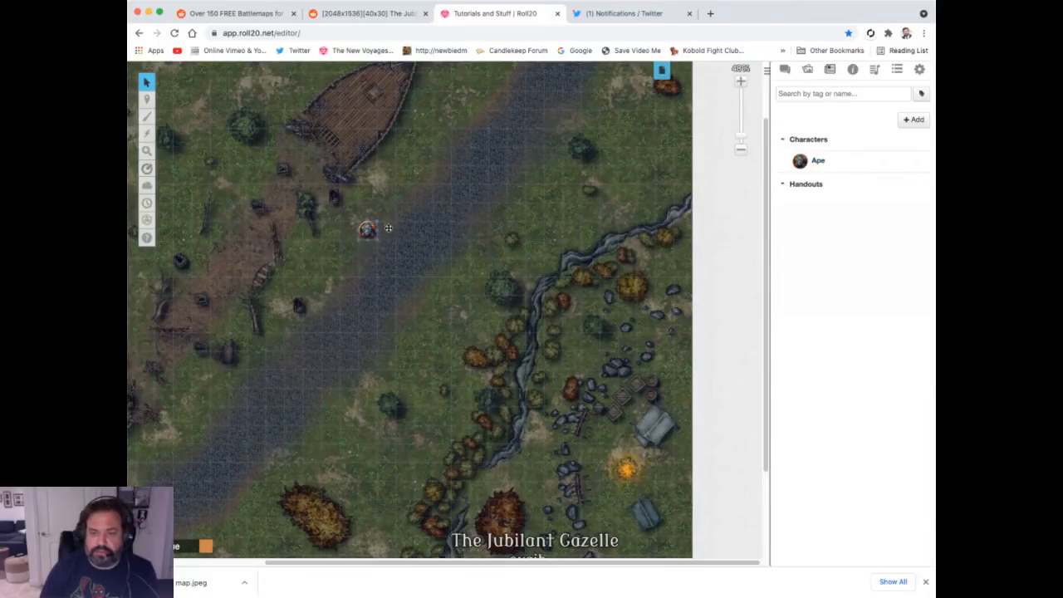
key("Down")
key("Down")
key("Down")
key("Down")
key("Left")
key("Up")
Move the Ape token around the road's grid squares in all directions and shift it three squares east onto the grass.
left_click_drag(741, 139, 741, 111)
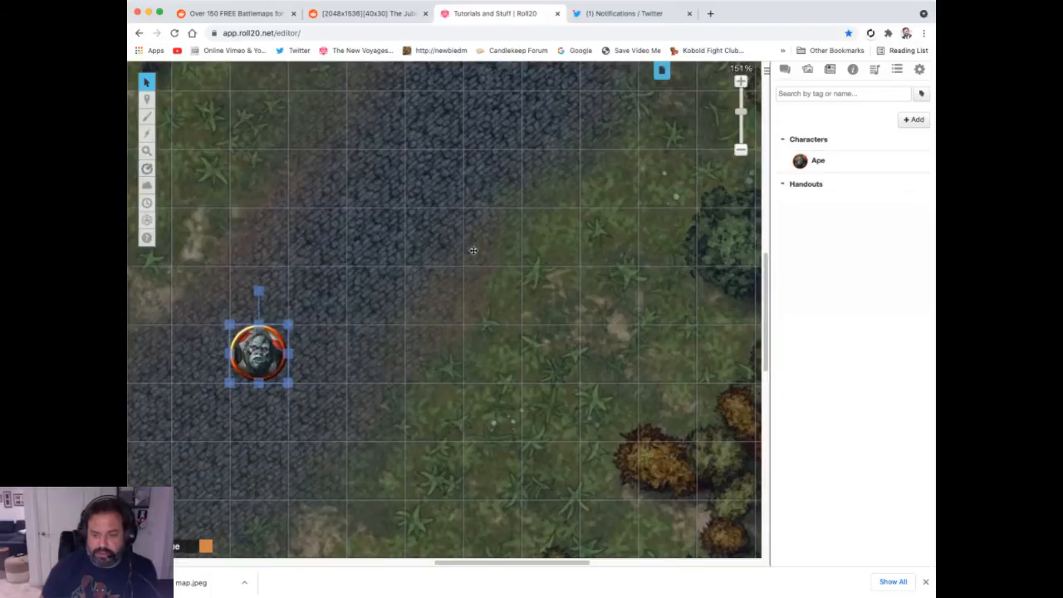
key("Right")
key("Right")
key("Right")
key("Right")
key("Right")
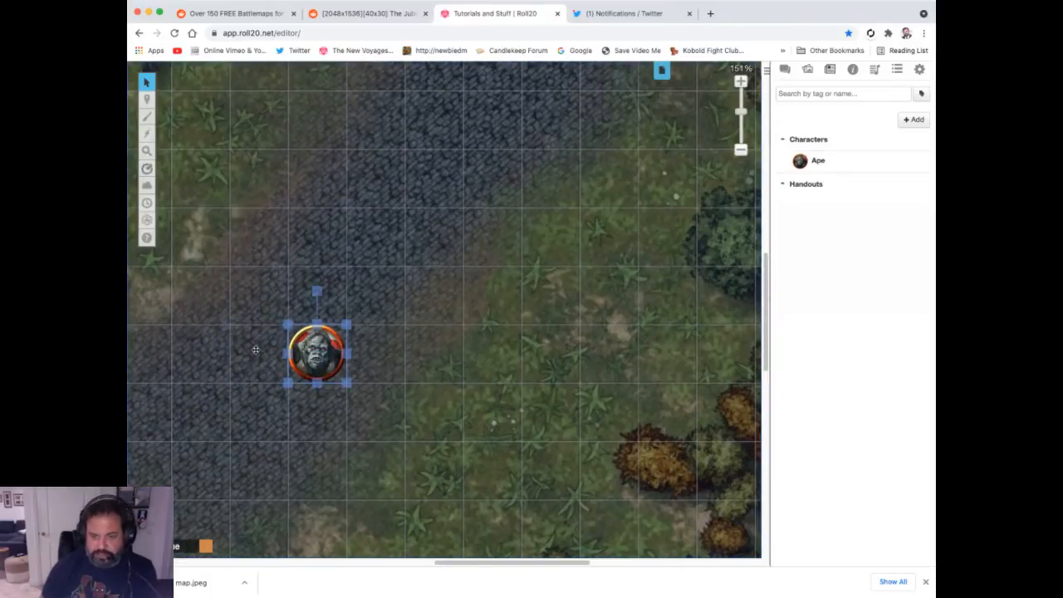
key("Up")
key("Up")
key("Up")
key("Left")
key("Left")
key("Left")
key("Down")
key("Down")
key("Down")
key("Down")
key("Up")
key("Up")
key("Up")
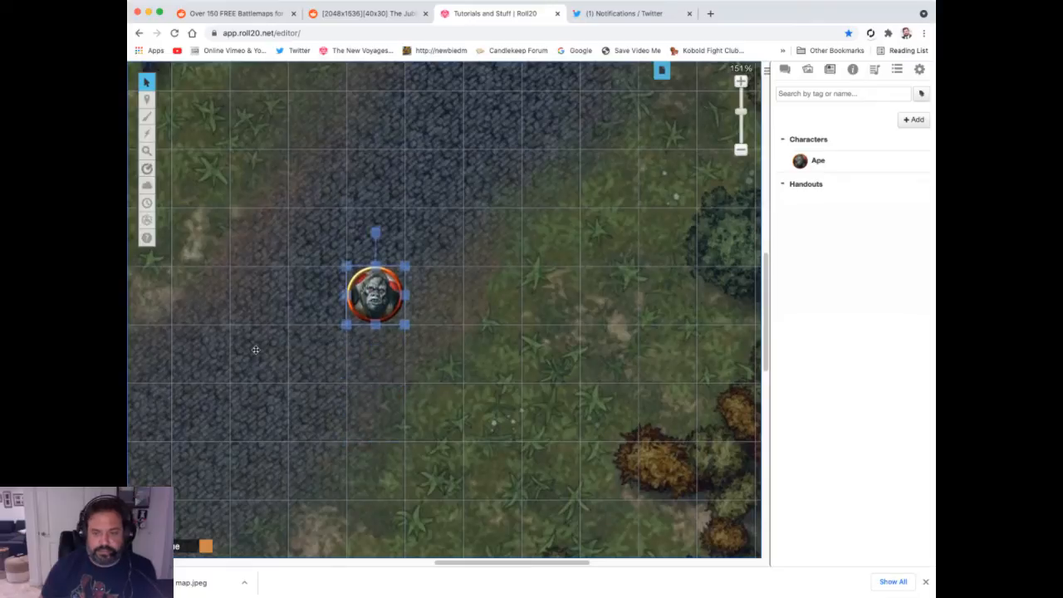
key("super+Tab")
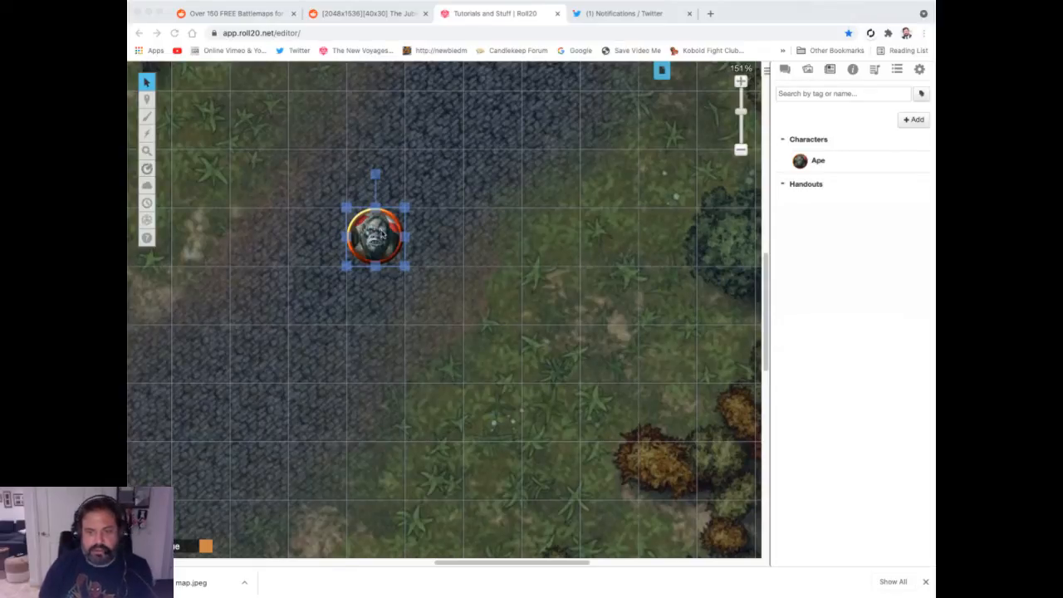
left_click_drag(382, 235, 556, 235)
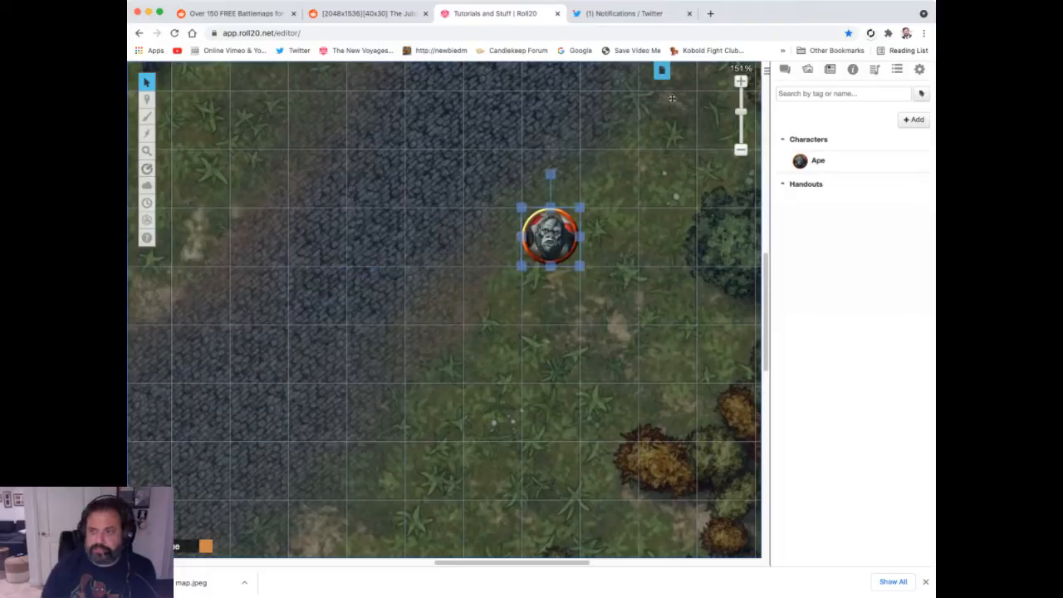
Delete the Ape token and the battle map from the page, leaving the grid empty.
mouse_move(741, 113)
left_mouse_down()
mouse_move(734, 144)
mouse_move(741, 115)
mouse_move(739, 129)
left_mouse_up()
left_click_drag(763, 379, 766, 261)
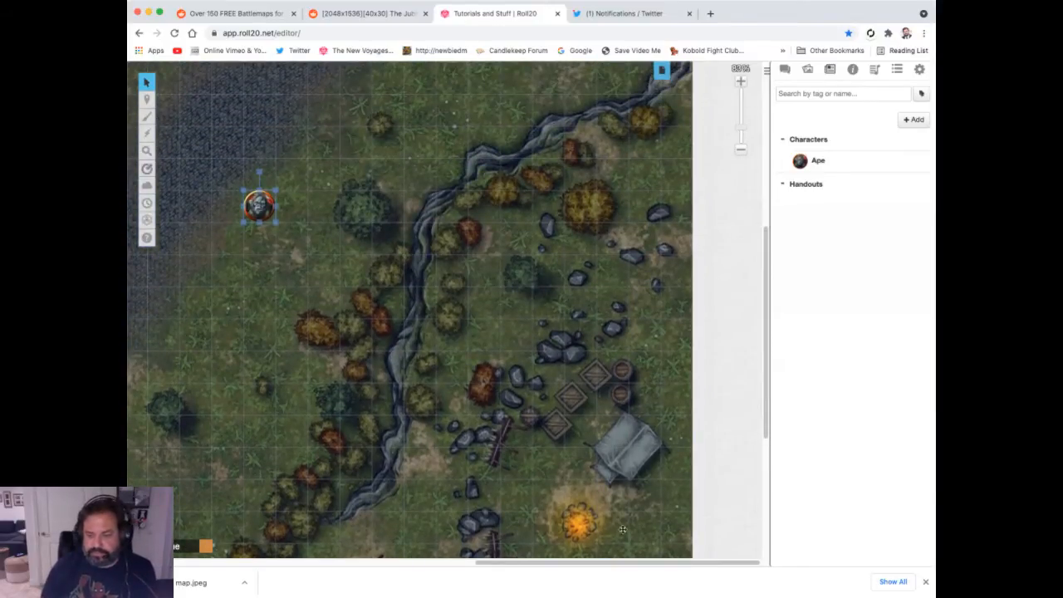
left_click_drag(473, 562, 382, 562)
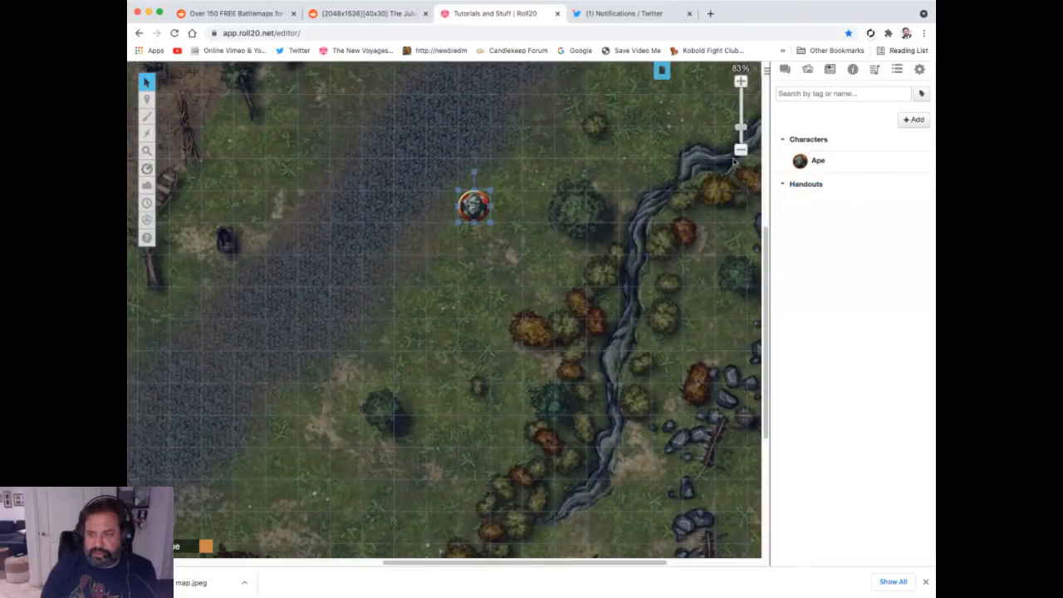
left_click_drag(767, 242, 770, 194)
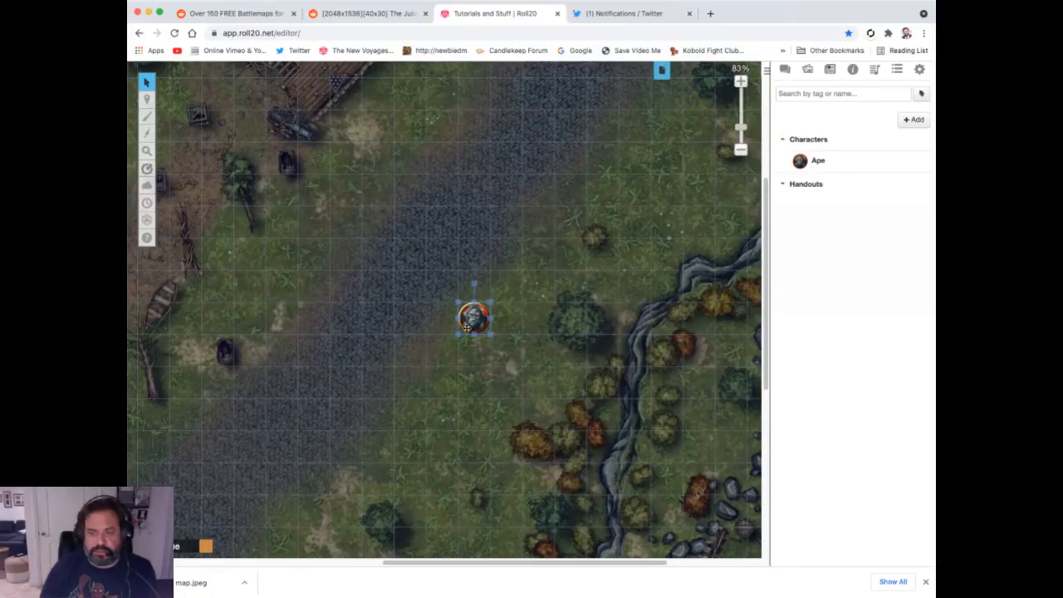
key("Delete")
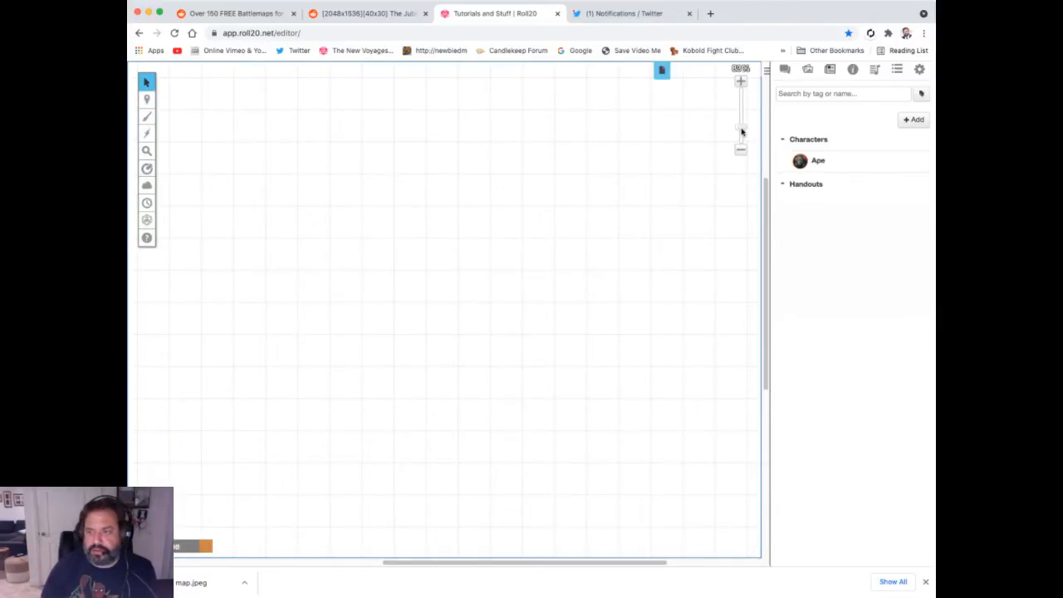
left_click_drag(740, 128, 740, 140)
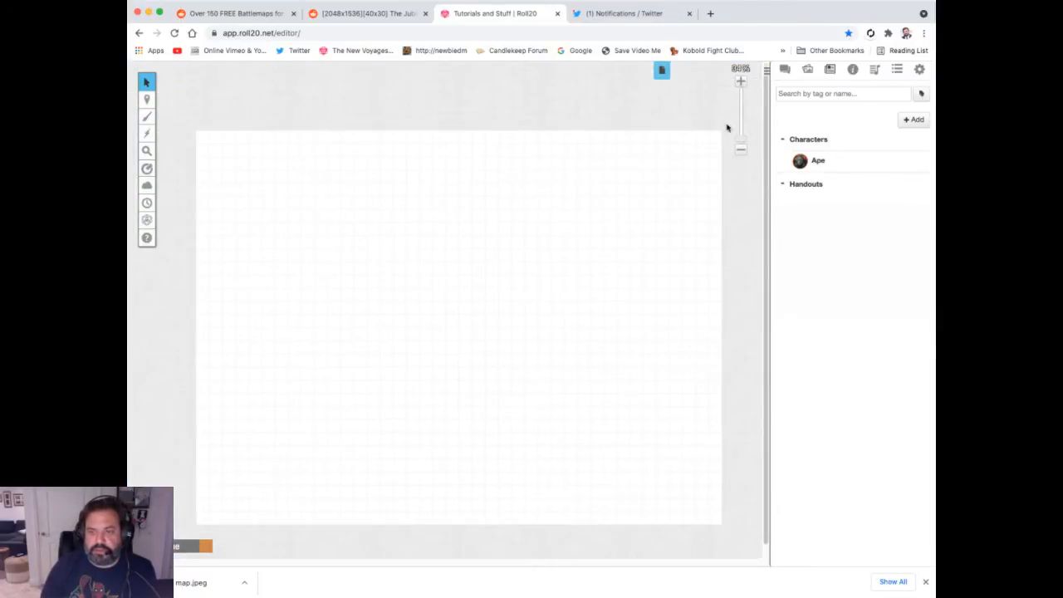
Review the untitled page's width and height in its page settings and save the settings.
left_click(667, 72)
mouse_move(406, 99)
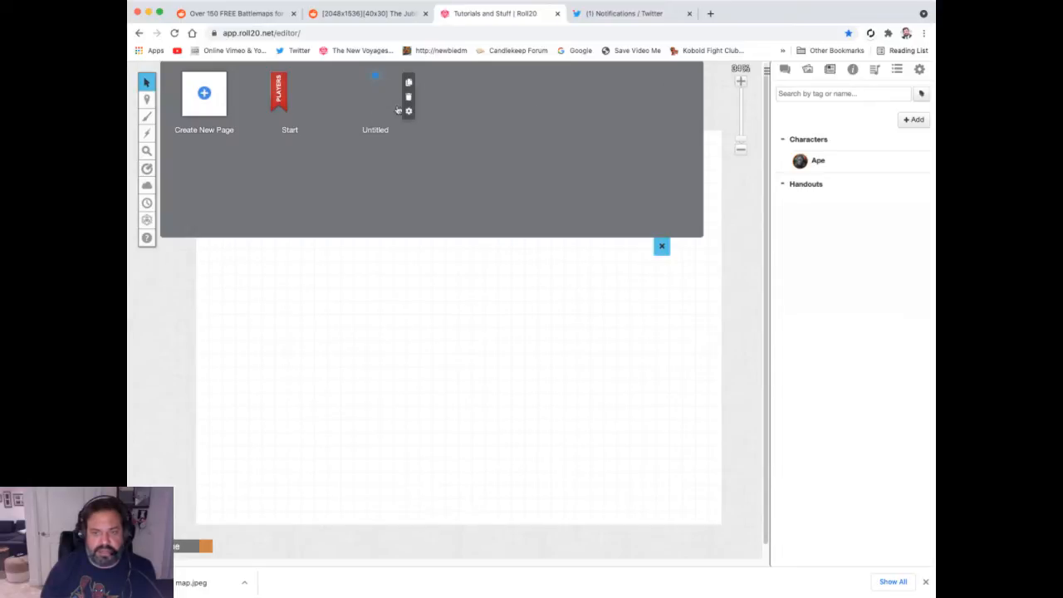
left_click(409, 112)
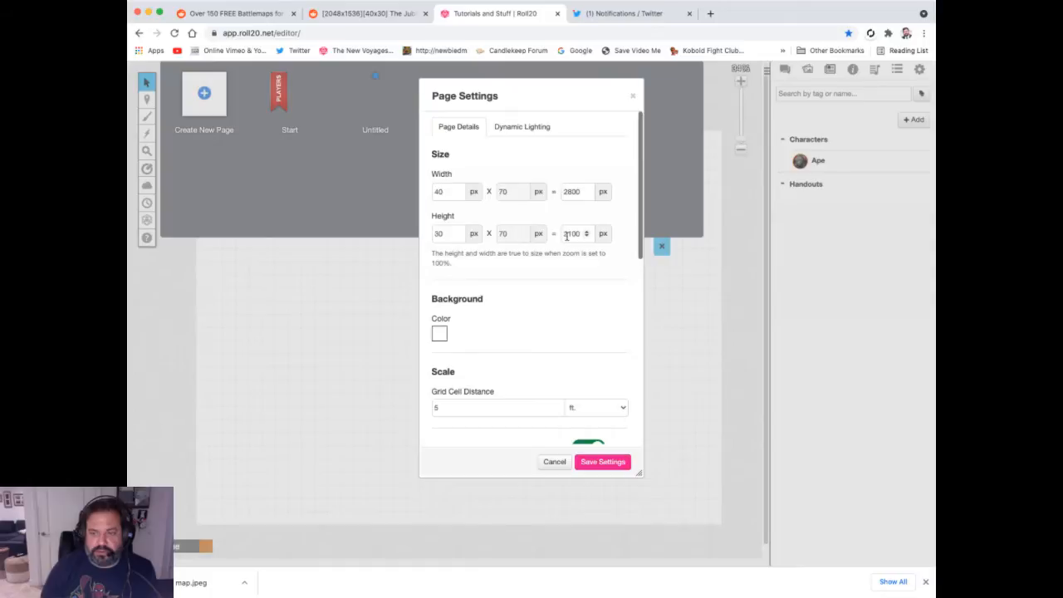
left_click(620, 462)
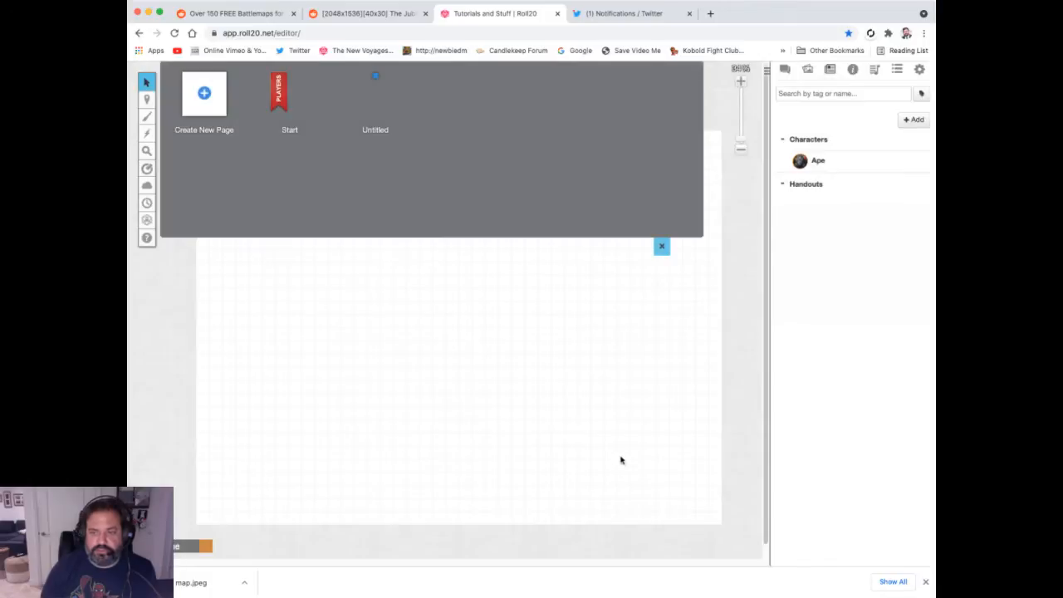
left_click(663, 246)
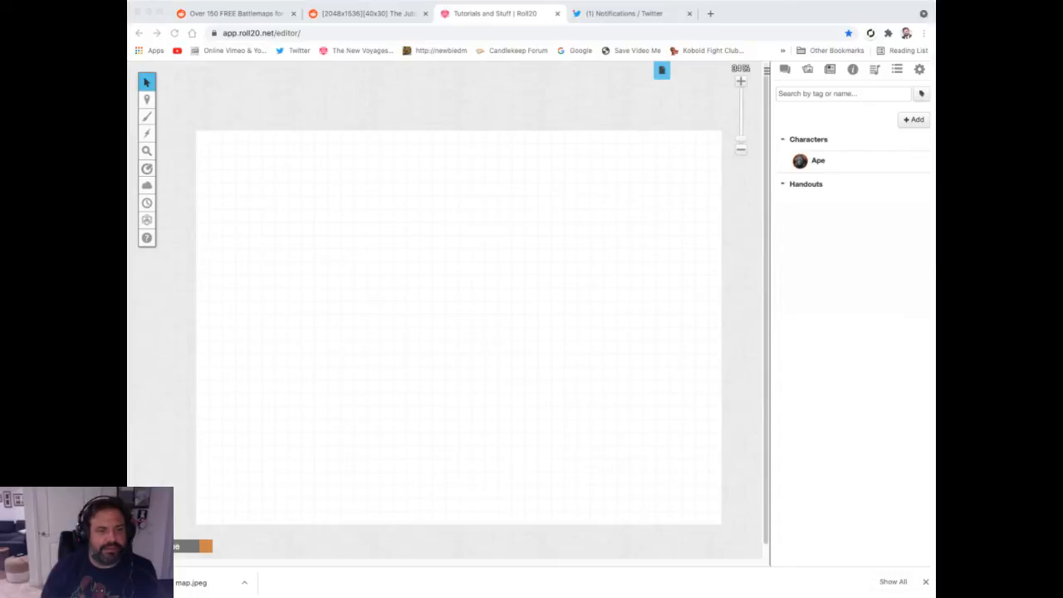
Place battle map.jpg from the recent uploads near the middle of the empty page and select it.
left_click(183, 152)
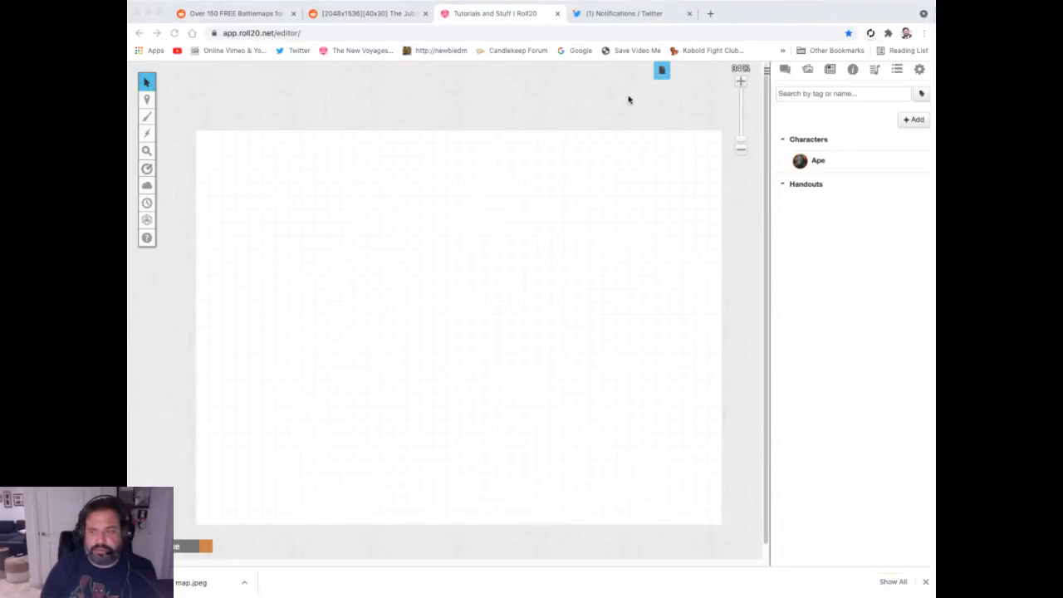
left_click(742, 138)
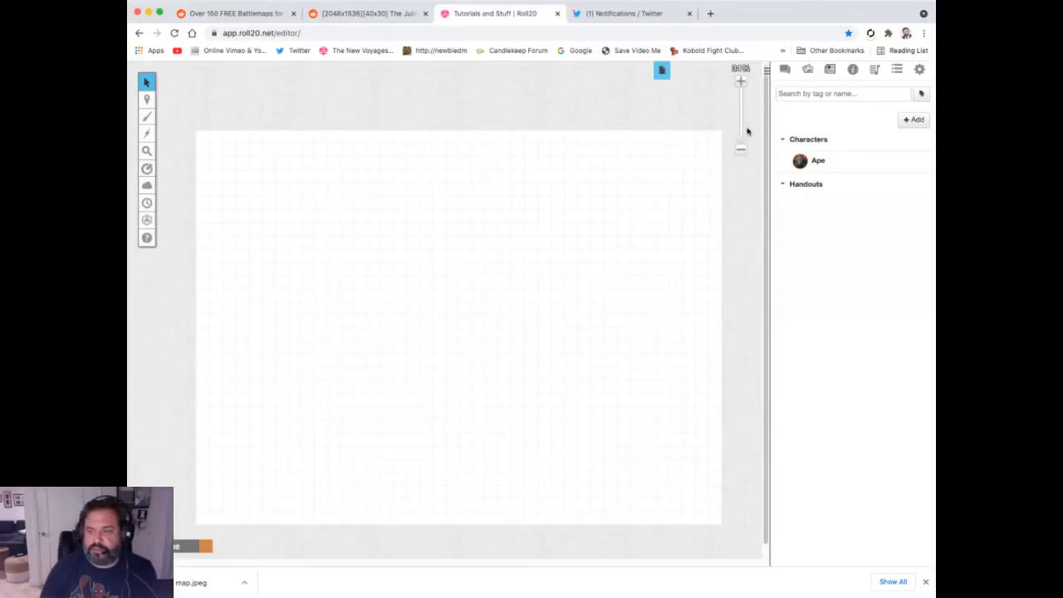
left_click(807, 71)
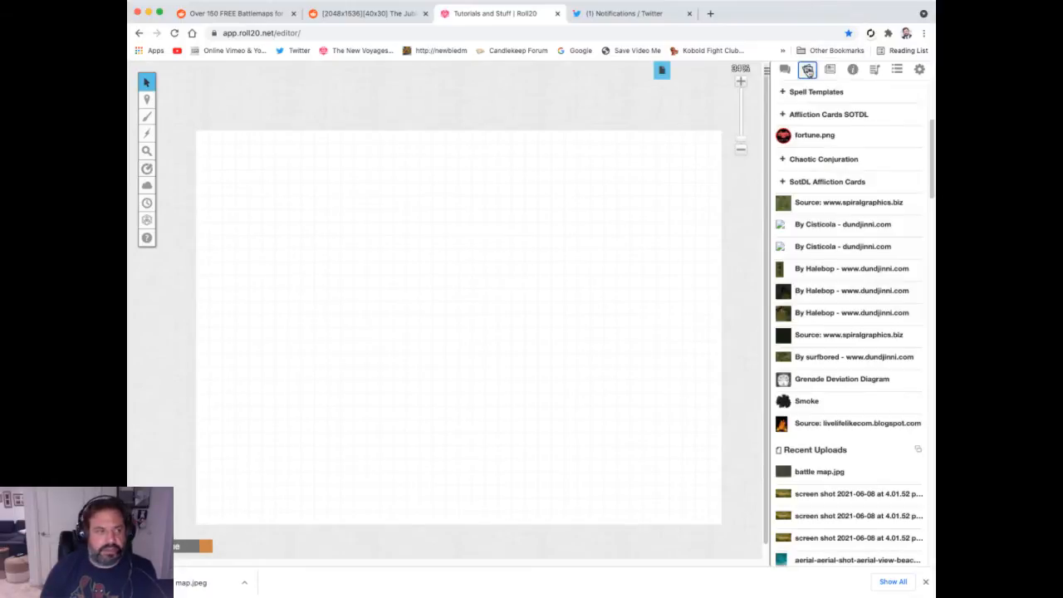
left_click_drag(829, 471, 492, 341)
left_click(496, 341)
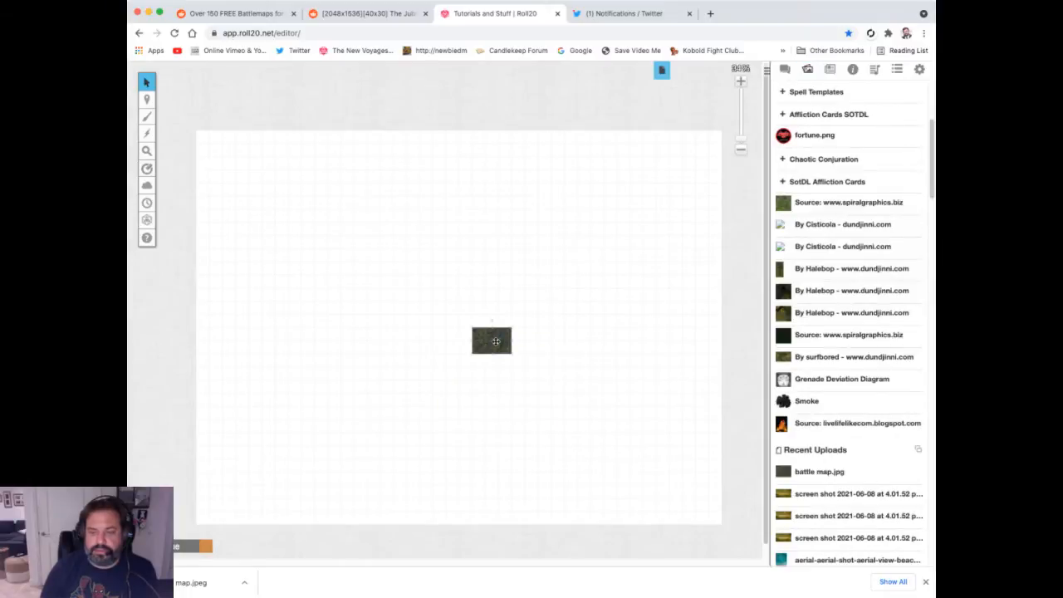
right_click(496, 341)
mouse_move(522, 321)
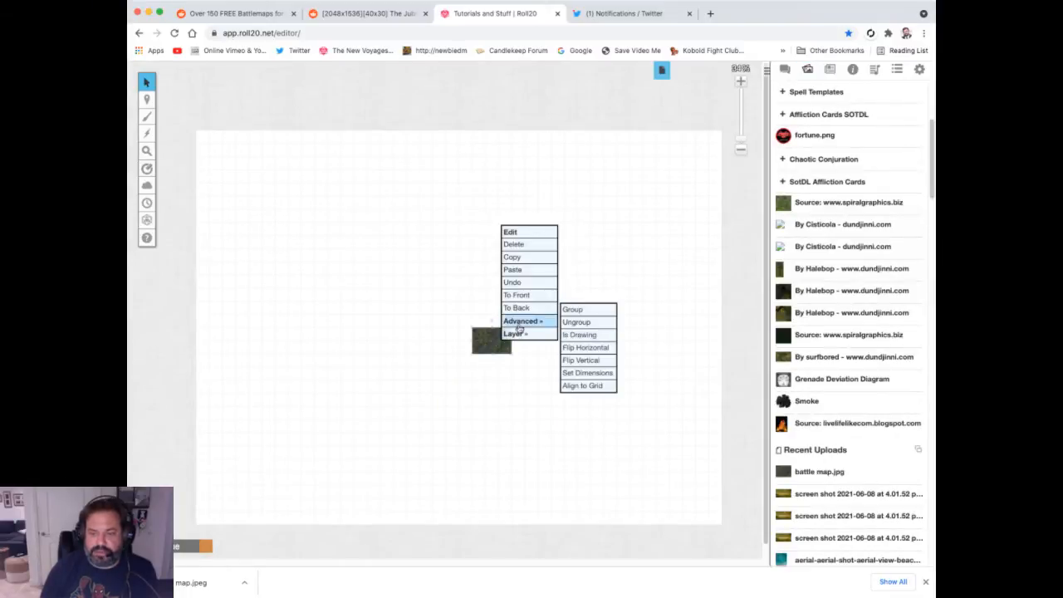
left_click(575, 374)
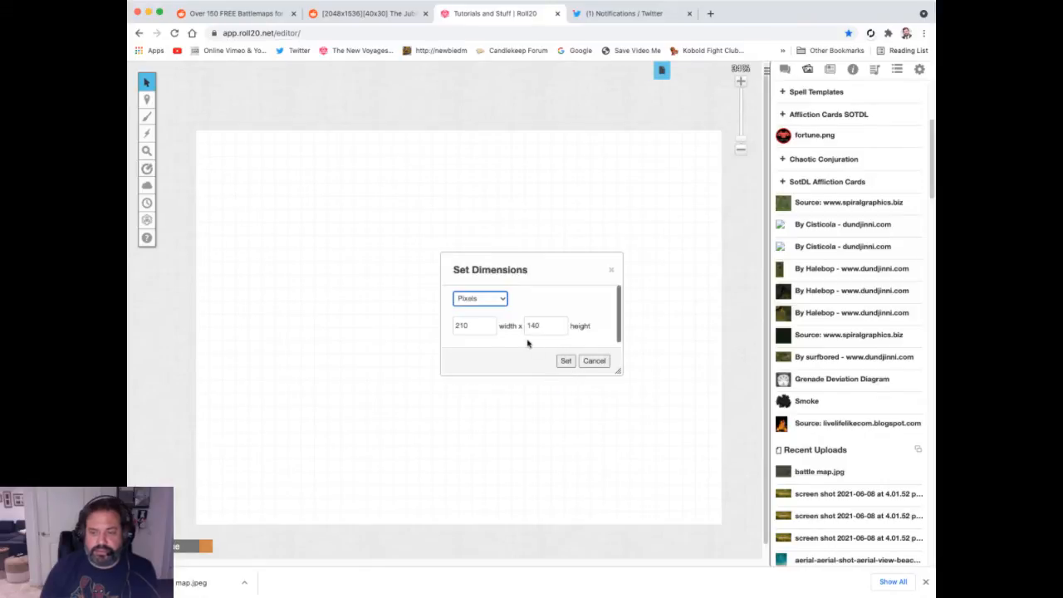
left_click(613, 273)
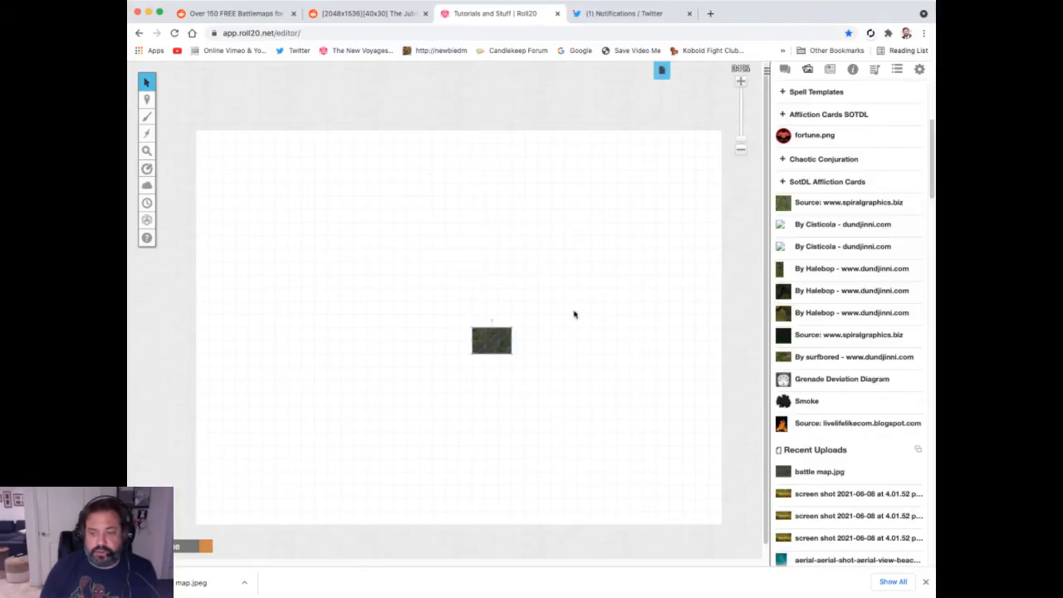
Set the small map image's dimensions to 2800 pixels wide by 2100 pixels high and move it to cover the whole page.
right_click(490, 335)
mouse_move(501, 329)
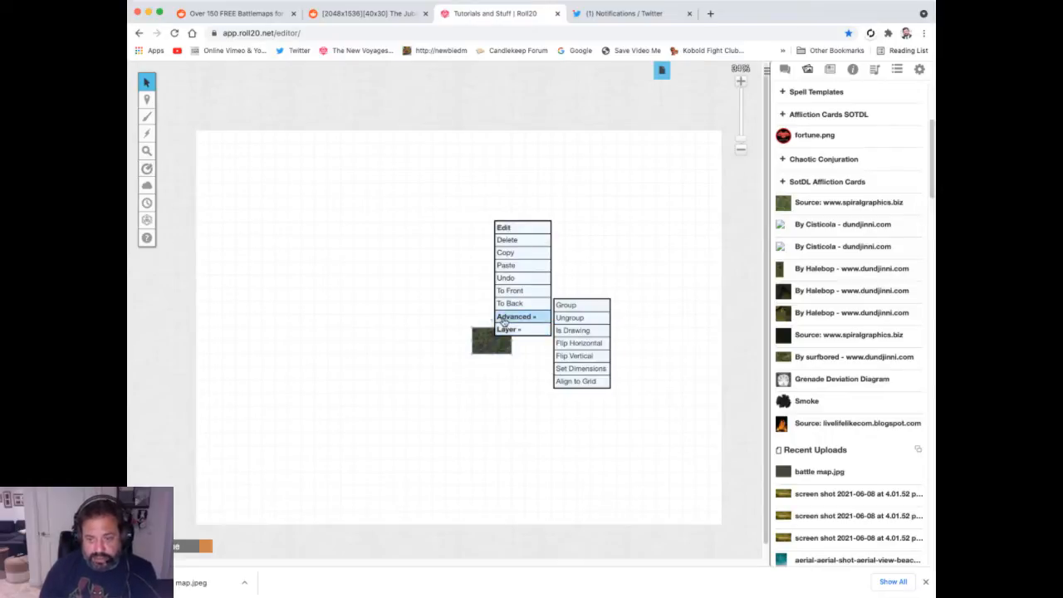
left_click(569, 368)
type("2800")
key("Tab")
type("2100")
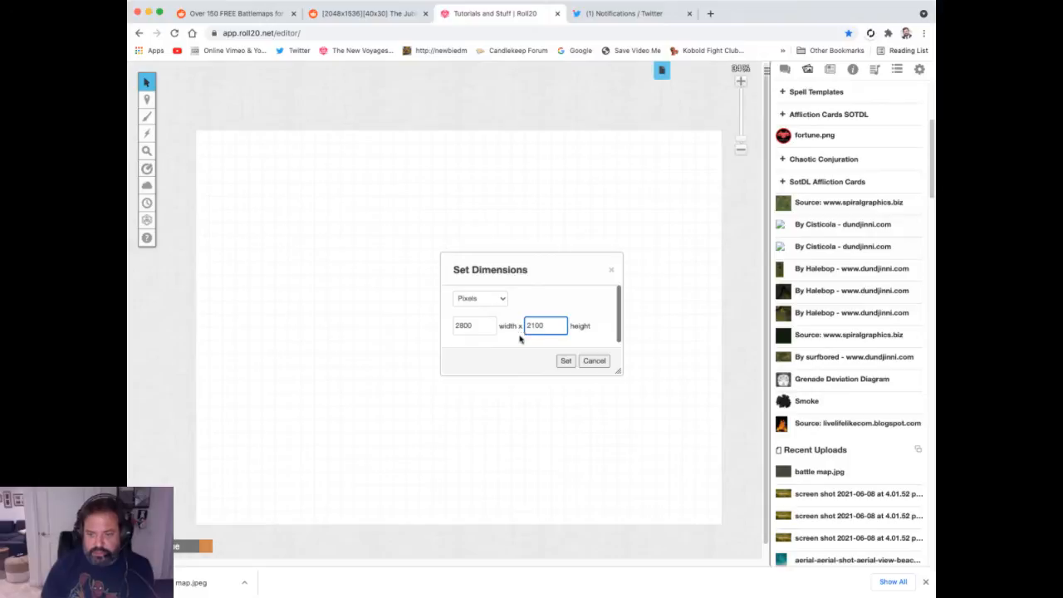
left_click(564, 360)
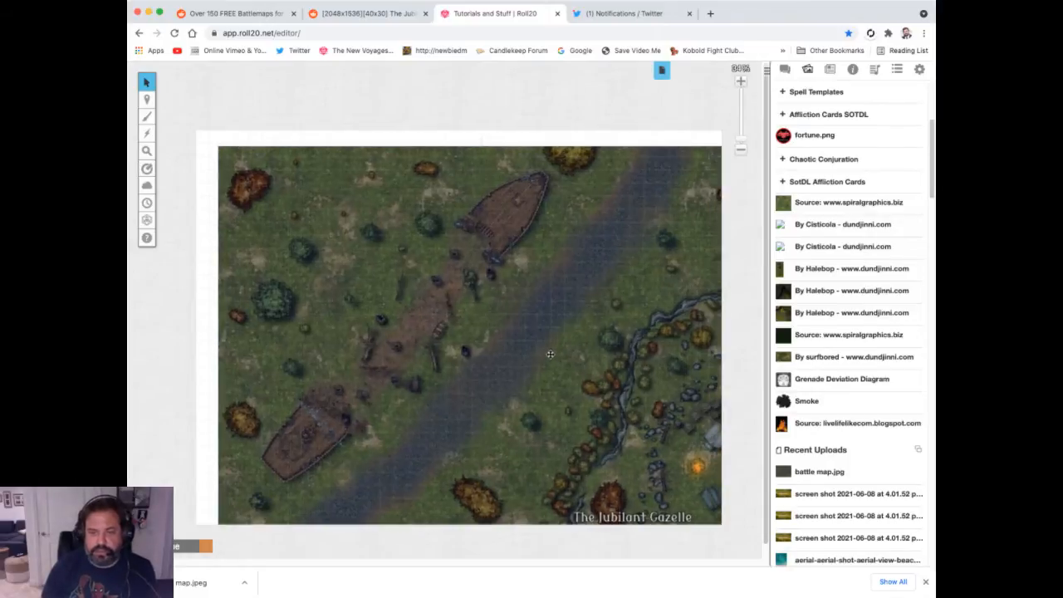
left_click_drag(528, 339, 528, 338)
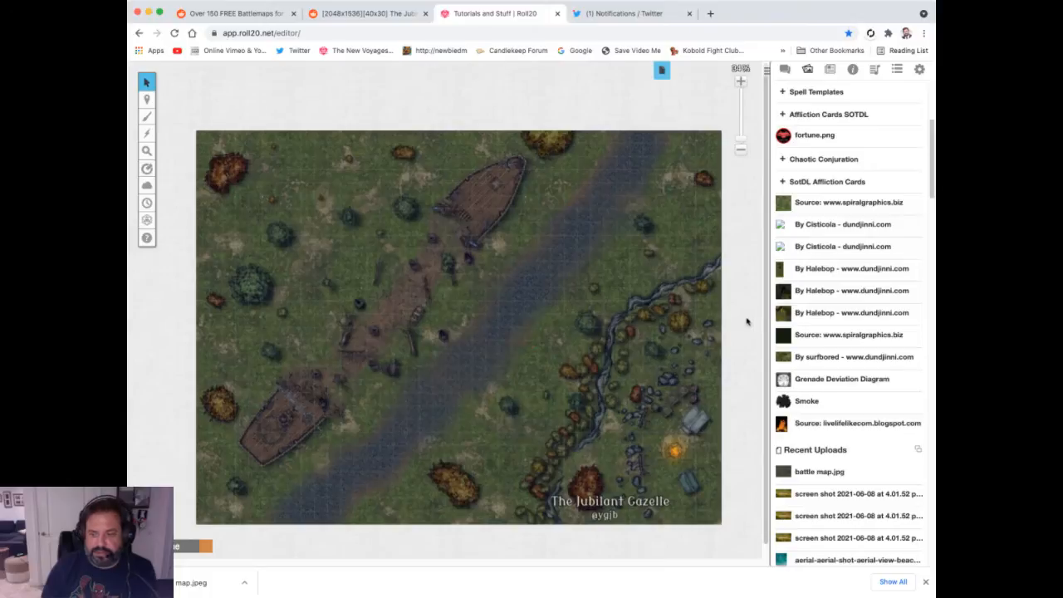
Place the Ape character's token on the road near the middle of the refitted battle map.
left_click_drag(744, 145, 745, 123)
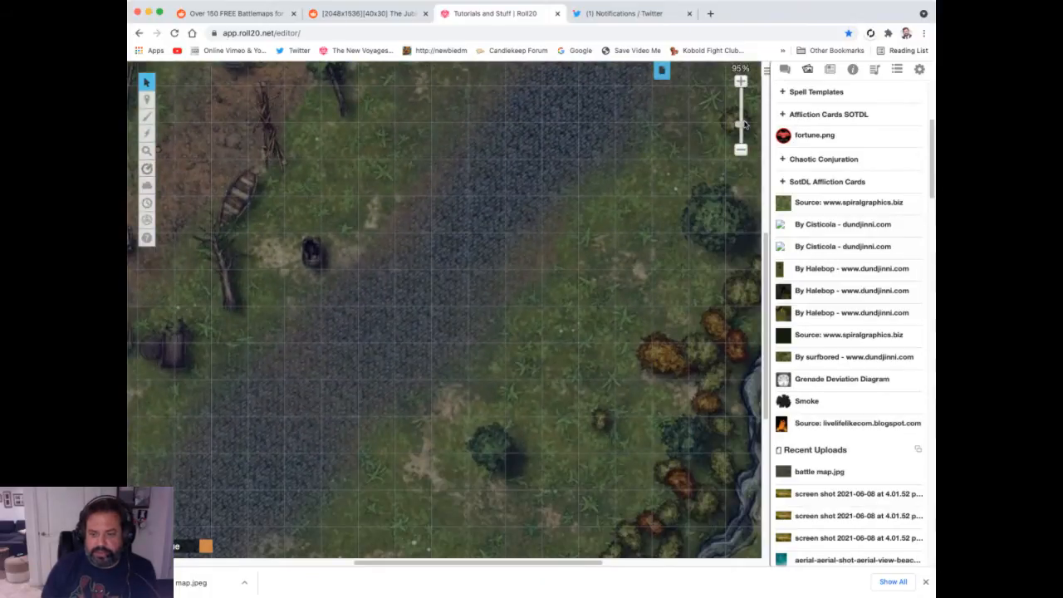
left_click(830, 71)
left_click_drag(799, 160, 493, 242)
left_click(552, 220)
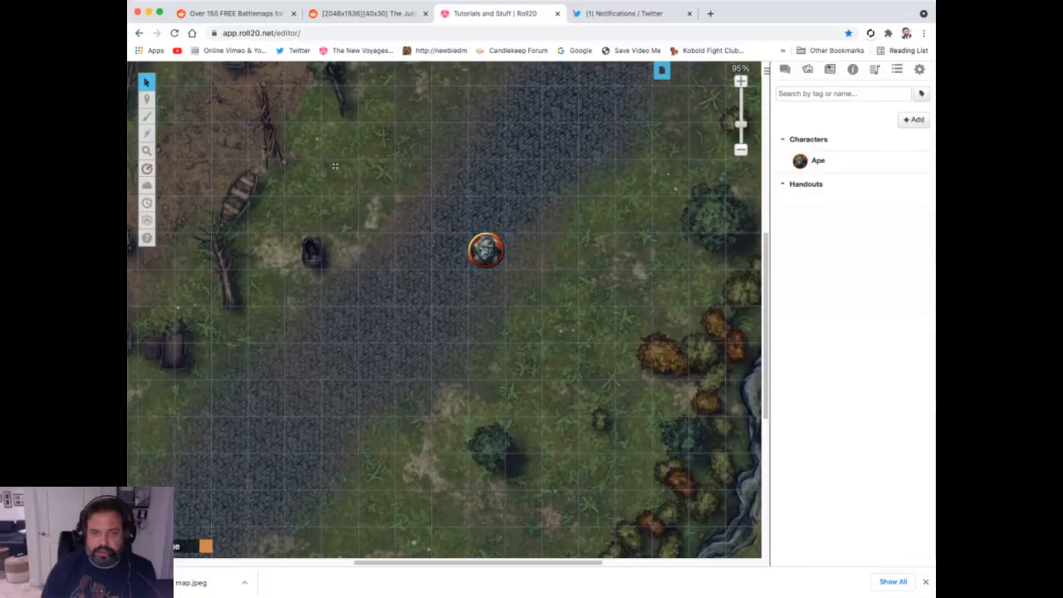
Send the Ape token to the GM layer.
right_click(488, 250)
mouse_move(522, 240)
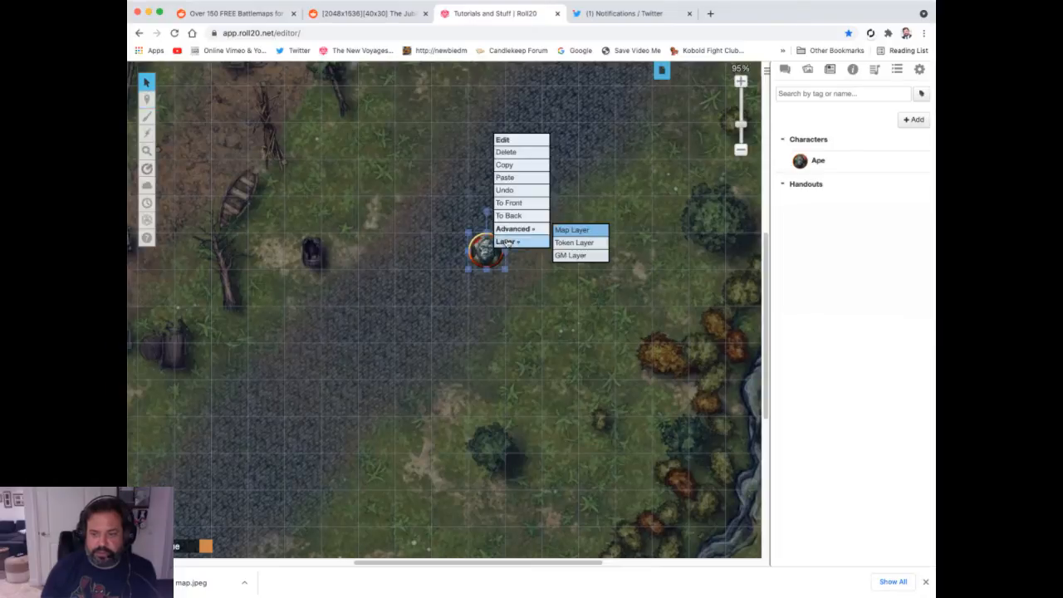
left_click(576, 252)
mouse_move(146, 100)
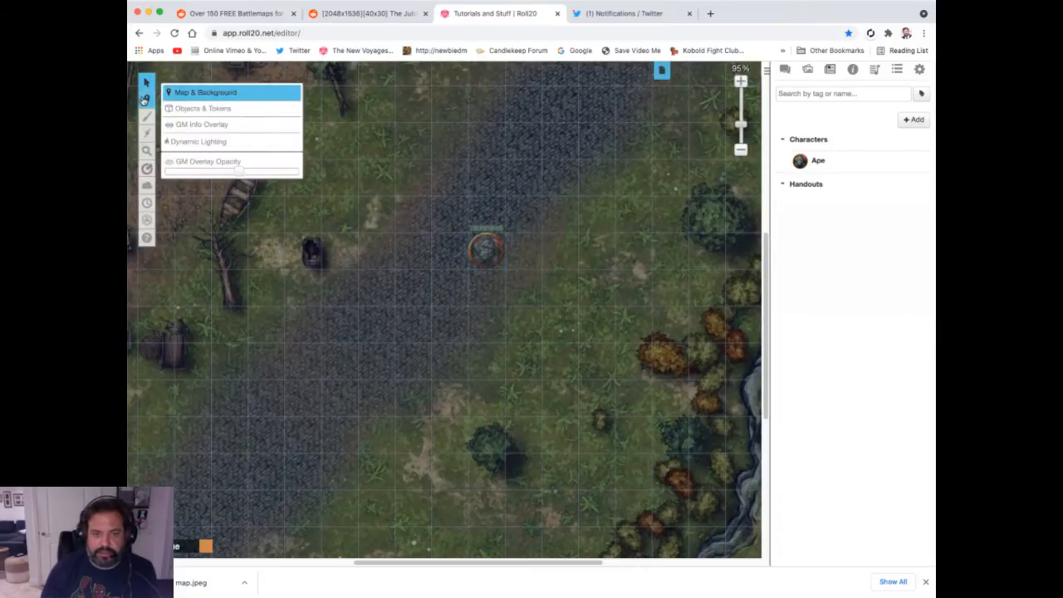
Switch to the Objects & Tokens layer and move the Ape token square by square around the road and back to near its start.
left_click(176, 108)
left_click(484, 251)
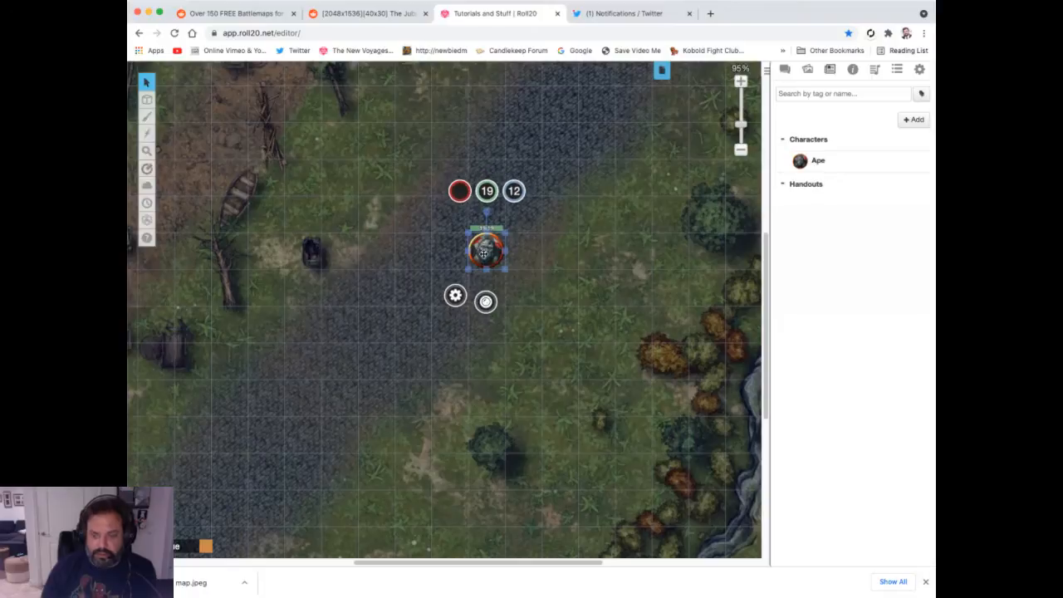
key("Down")
key("Left")
key("Left")
key("Left")
key("Up")
key("Up")
key("Up")
key("Down")
key("Down")
key("Down")
key("Down")
key("Down")
key("Down")
key("Left")
key("Left")
key("Left")
key("Right")
key("Right")
key("Right")
key("Right")
key("Right")
key("Right")
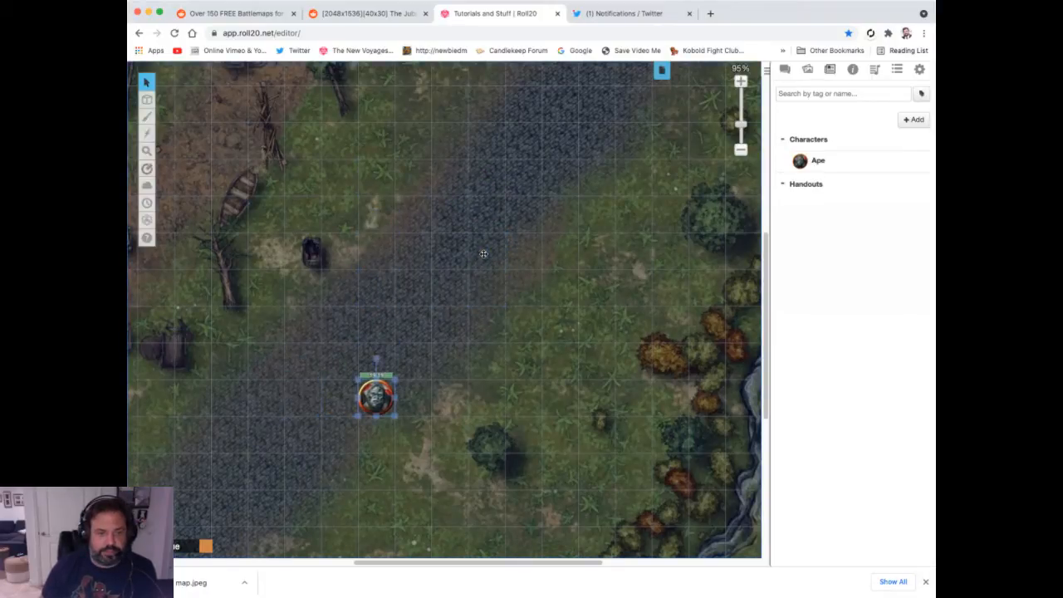
key("Up")
key("Up")
key("Up")
key("Up")
key("Down")
key("Down")
key("Down")
key("Left")
key("Left")
key("Up")
key("Up")
key("Up")
key("Up")
key("Right")
key("Right")
Delete the Ape token and, on the Map & Background layer, the battle map image.
left_click(482, 213)
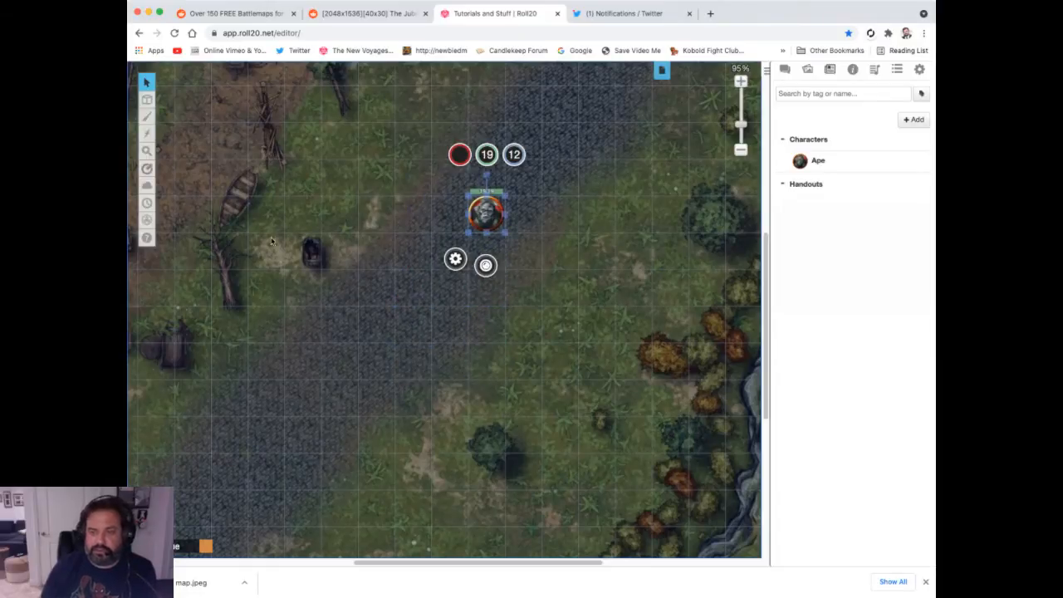
left_click(483, 211)
key("Delete")
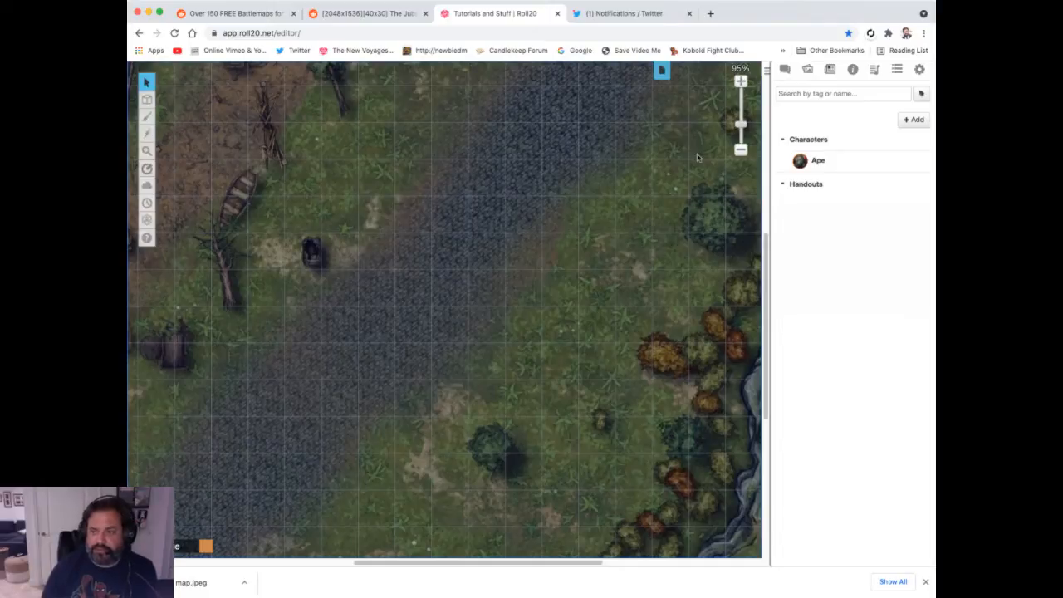
mouse_move(146, 99)
left_click(207, 93)
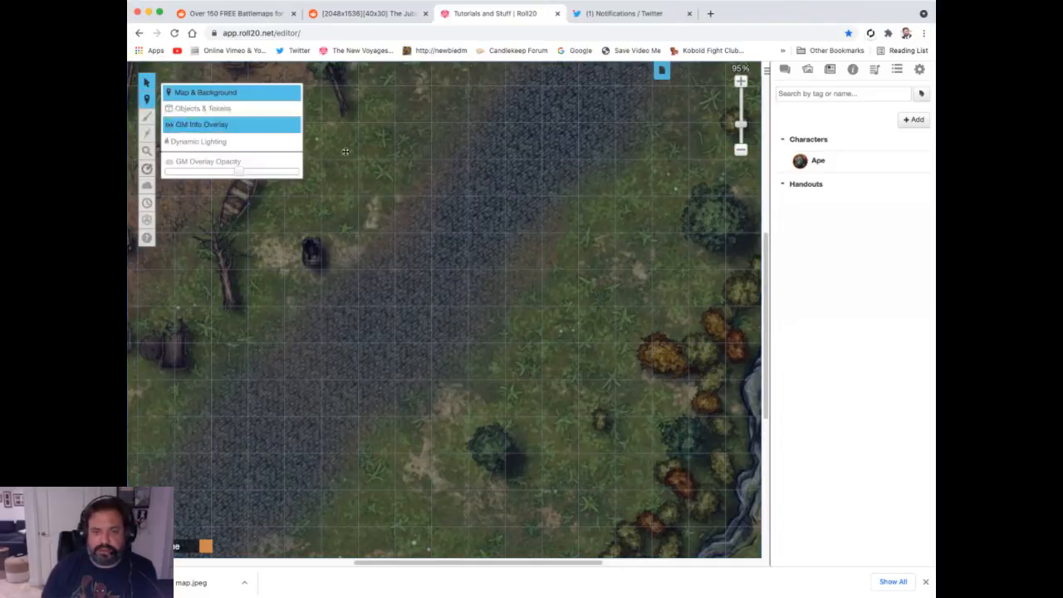
key("Delete")
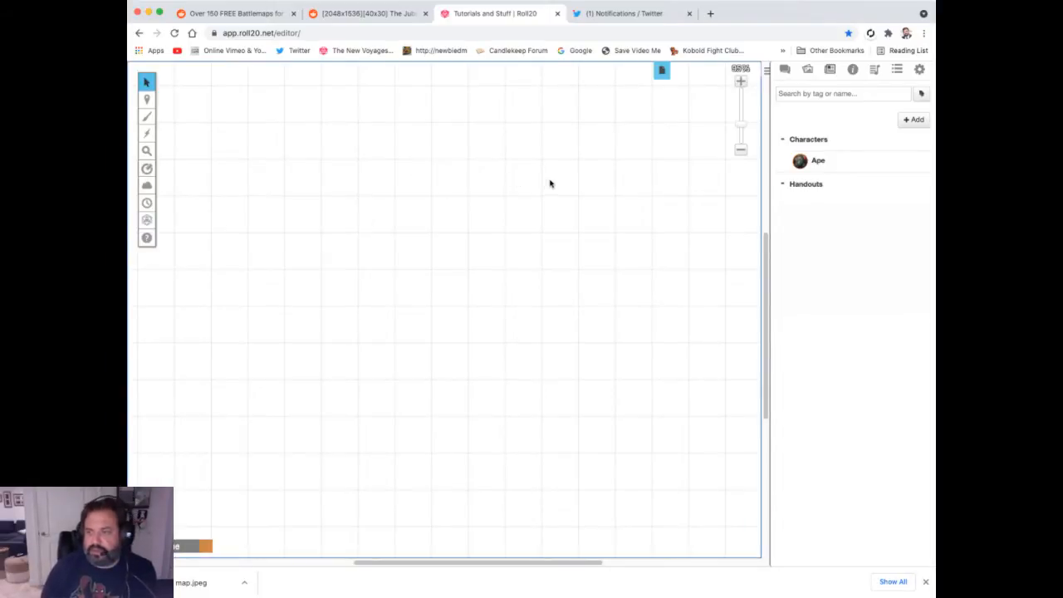
Try out the Halebop dirt-path image by enlarging it to about 12 by 12 grid squares on the page, and delete it.
left_click(807, 70)
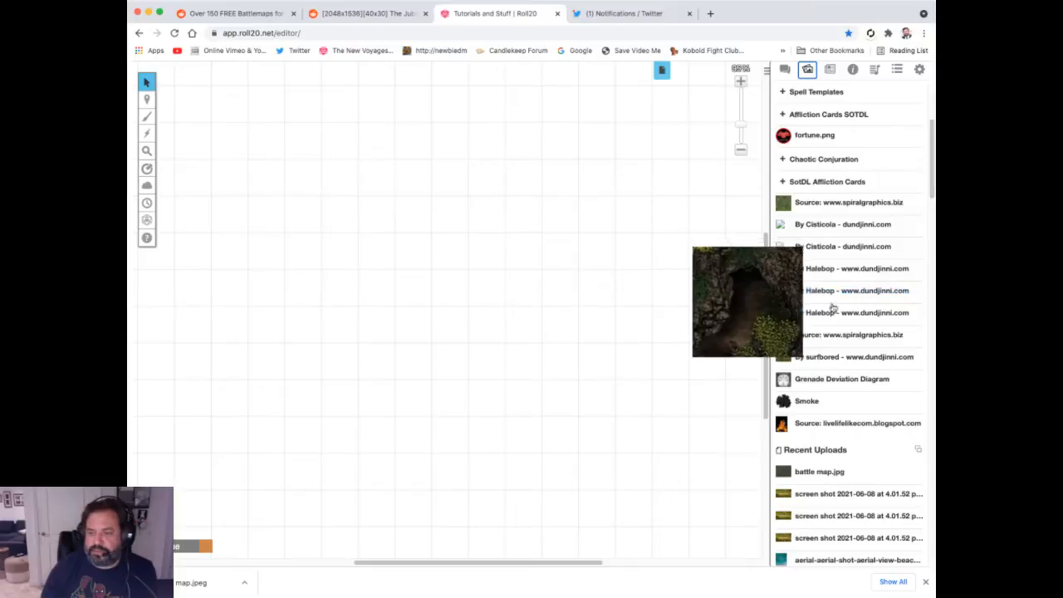
left_click_drag(839, 312, 515, 282)
left_click(513, 279)
left_click_drag(469, 340, 285, 525)
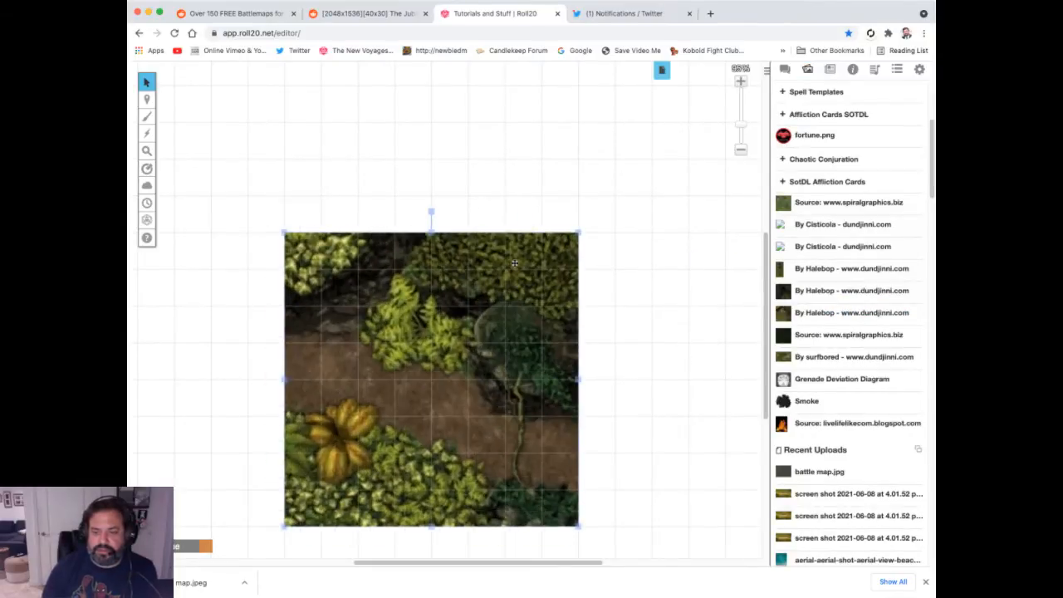
left_click_drag(577, 238, 714, 58)
left_click_drag(551, 191, 491, 164)
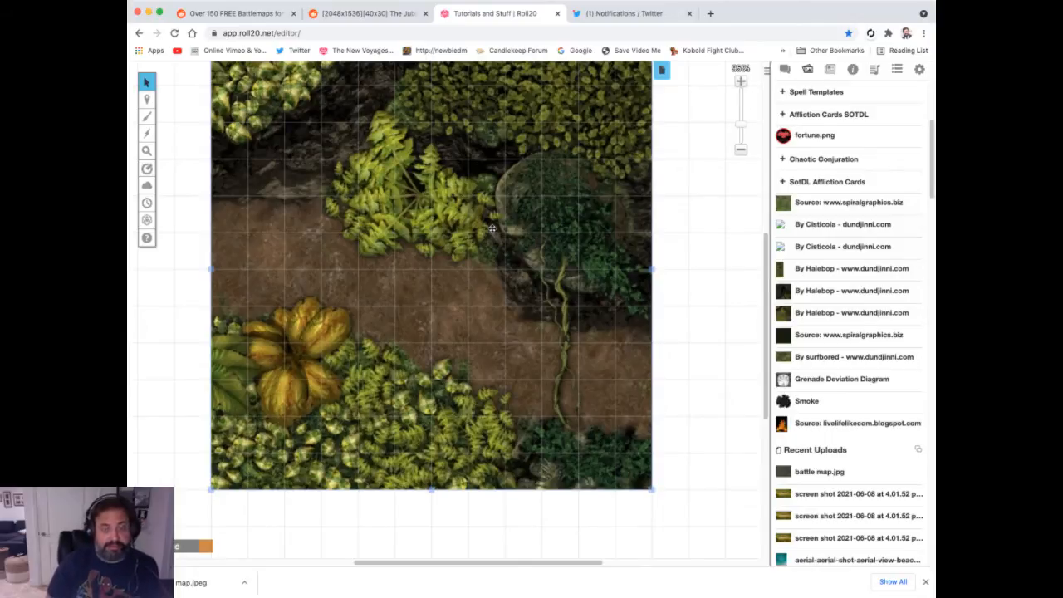
key("Delete")
Place forestclearings2_grid.jpg from the recent uploads on the empty page and select it.
scroll(885, 351, "down", 3)
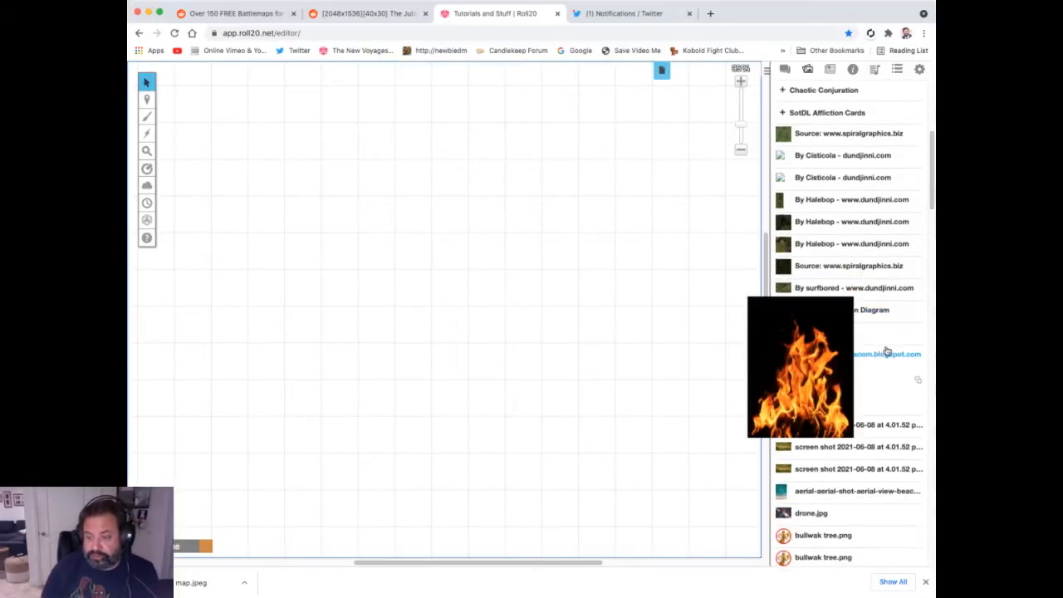
scroll(885, 351, "down", 4)
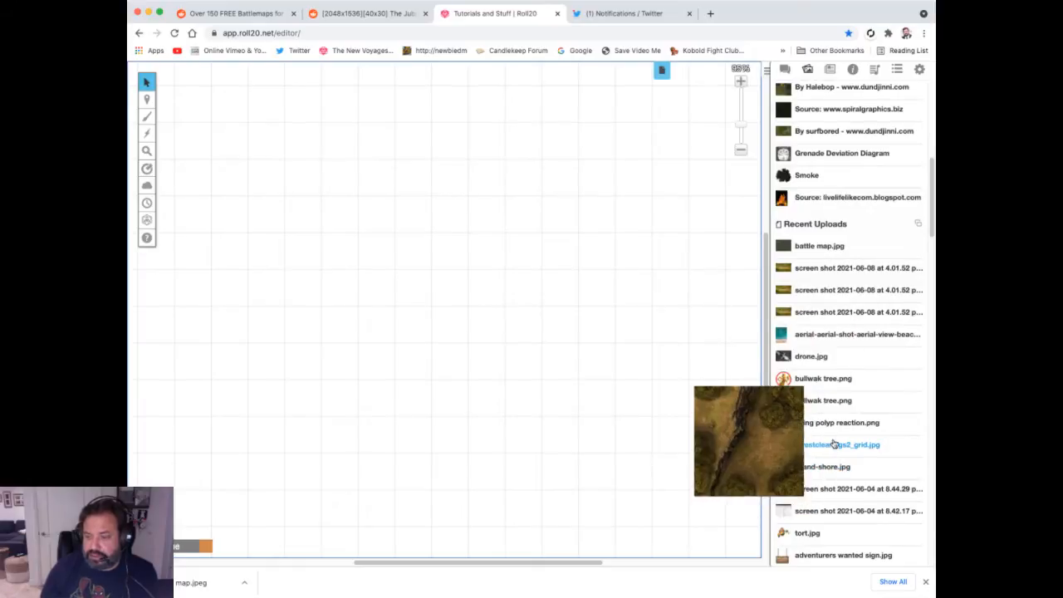
left_click_drag(844, 447, 560, 341)
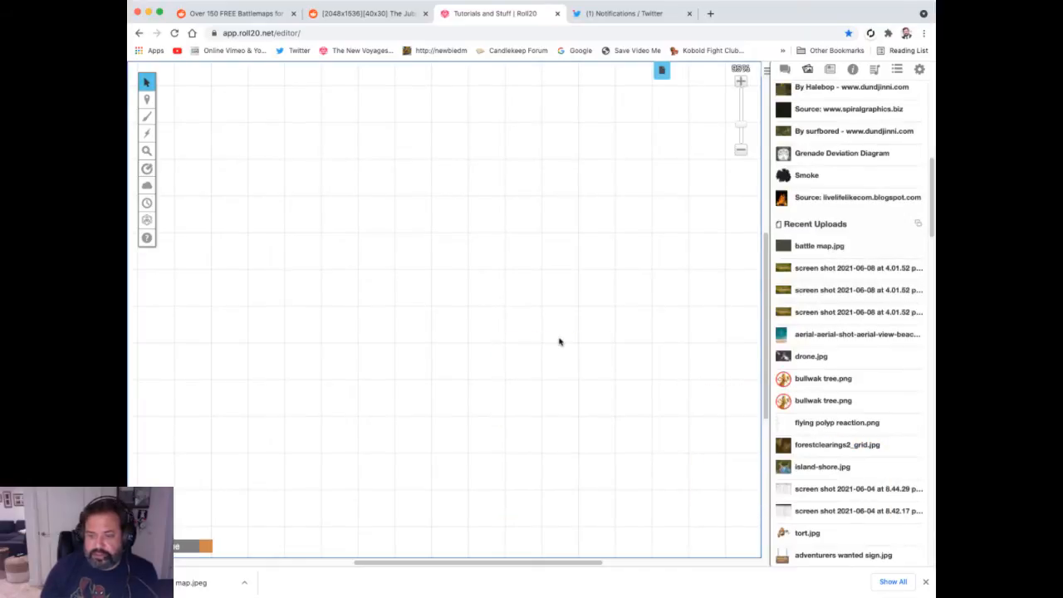
left_click(563, 329)
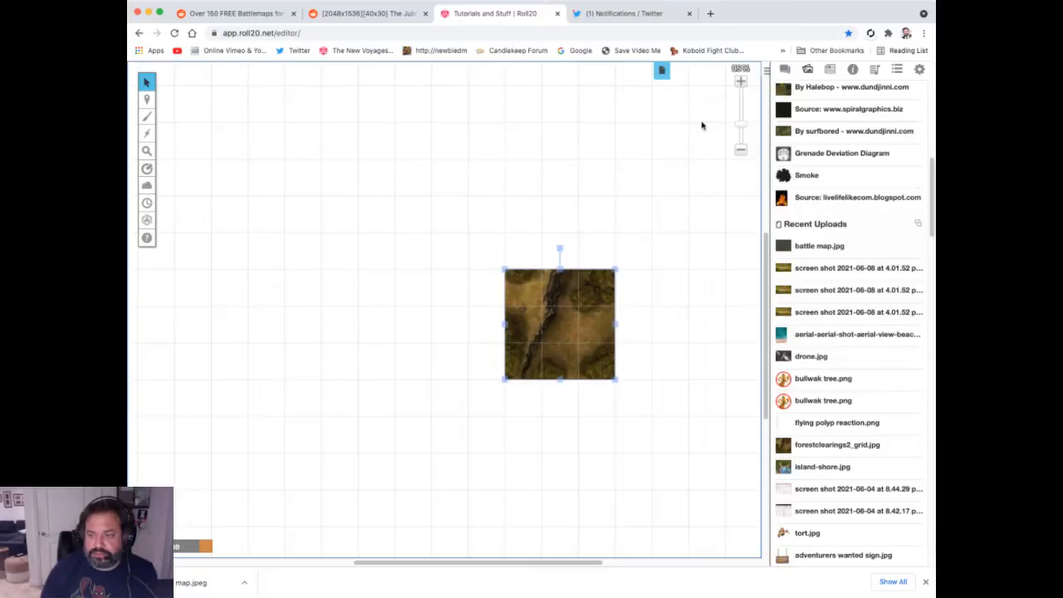
Examine the placed forest map image up close against the page's grid.
left_click_drag(743, 127, 742, 69)
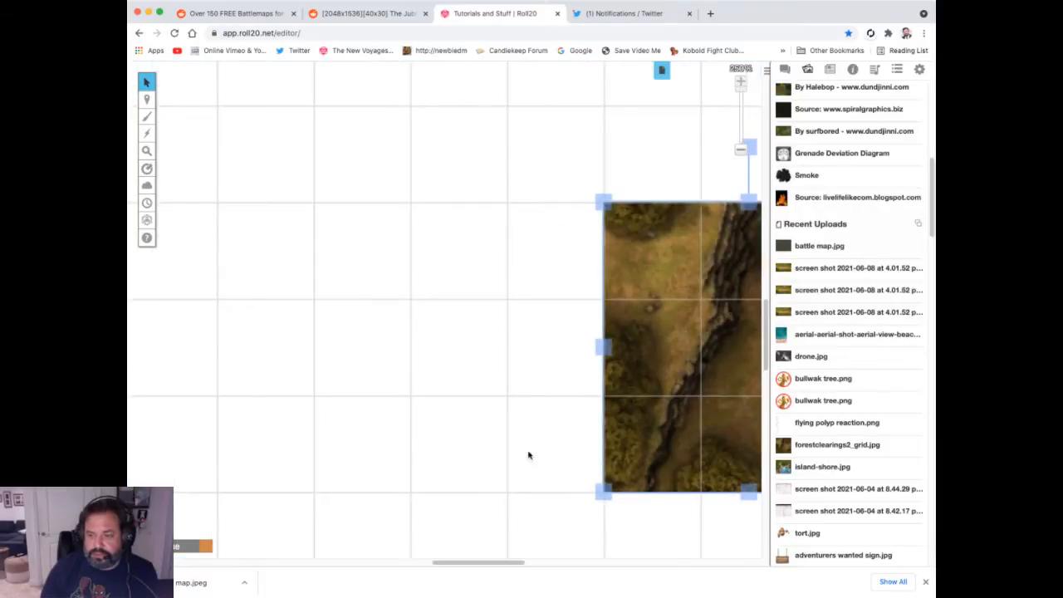
left_click_drag(477, 564, 516, 554)
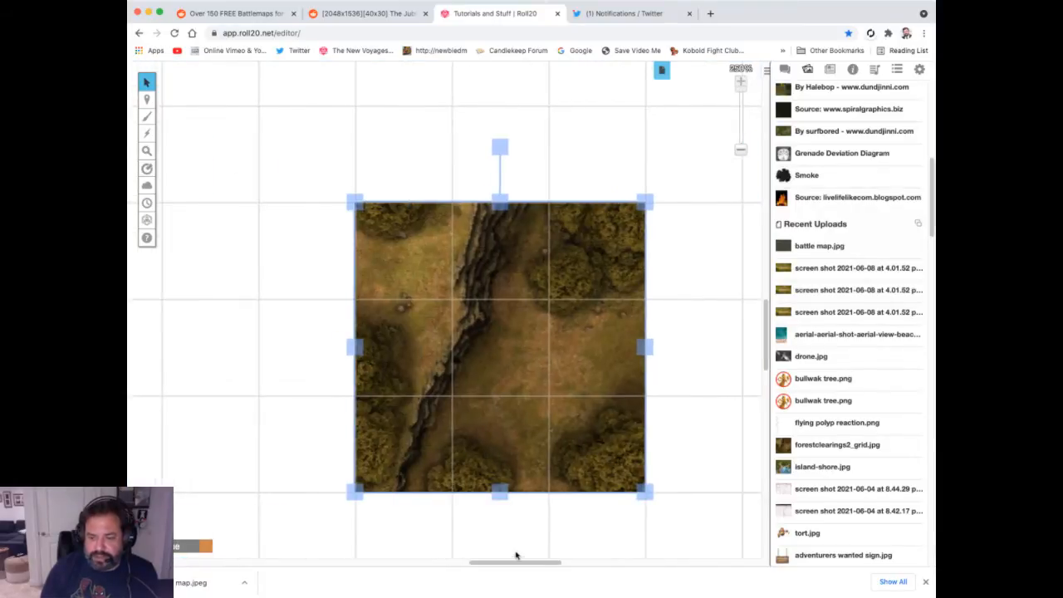
mouse_move(766, 309)
left_mouse_down()
mouse_move(767, 267)
mouse_move(766, 314)
left_mouse_up()
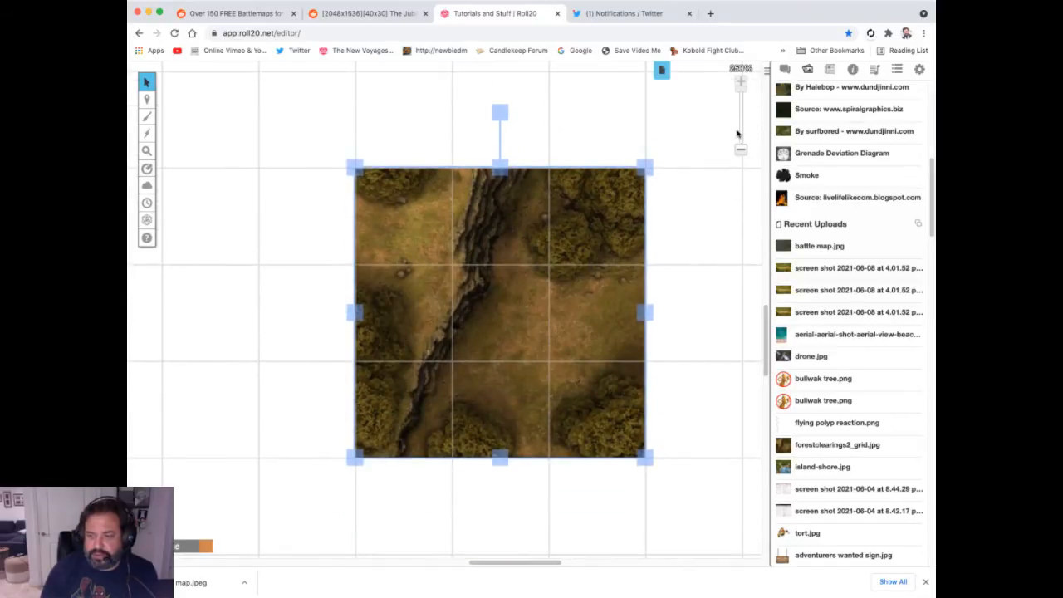
left_click_drag(744, 88, 553, 226)
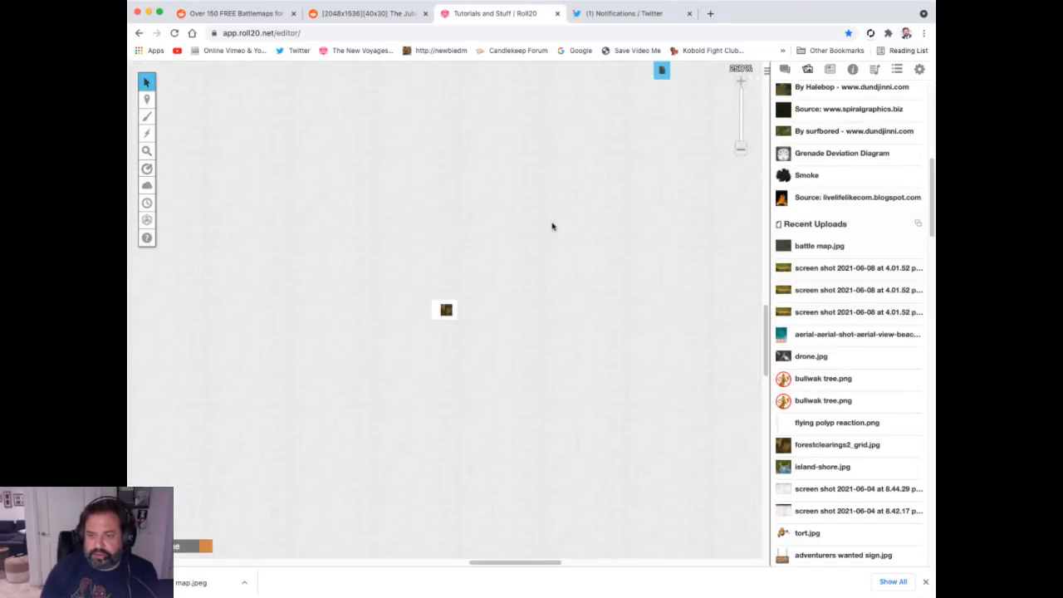
left_click_drag(743, 147, 741, 79)
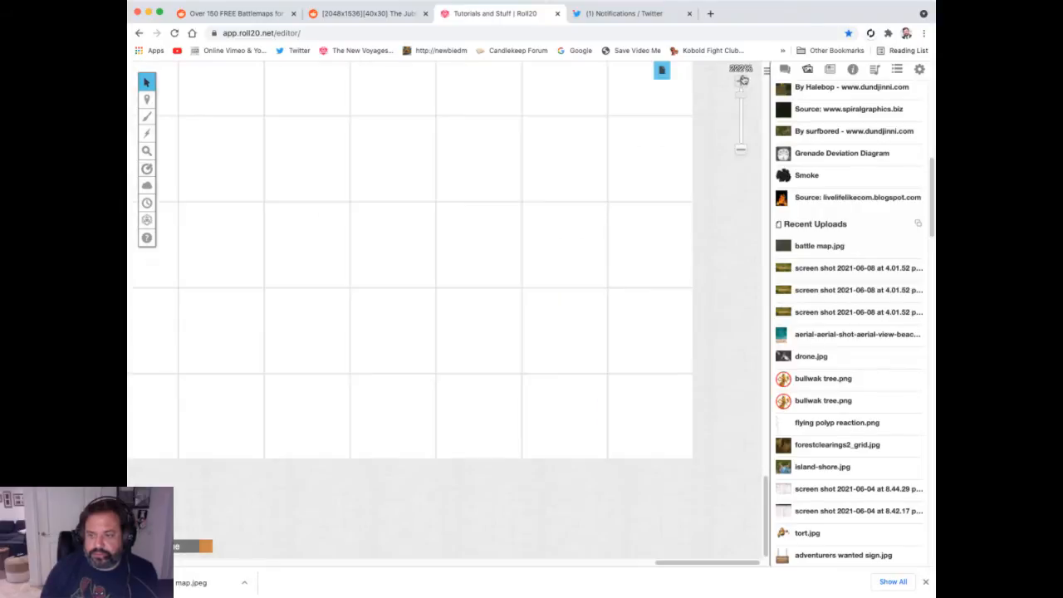
left_click_drag(765, 515, 771, 227)
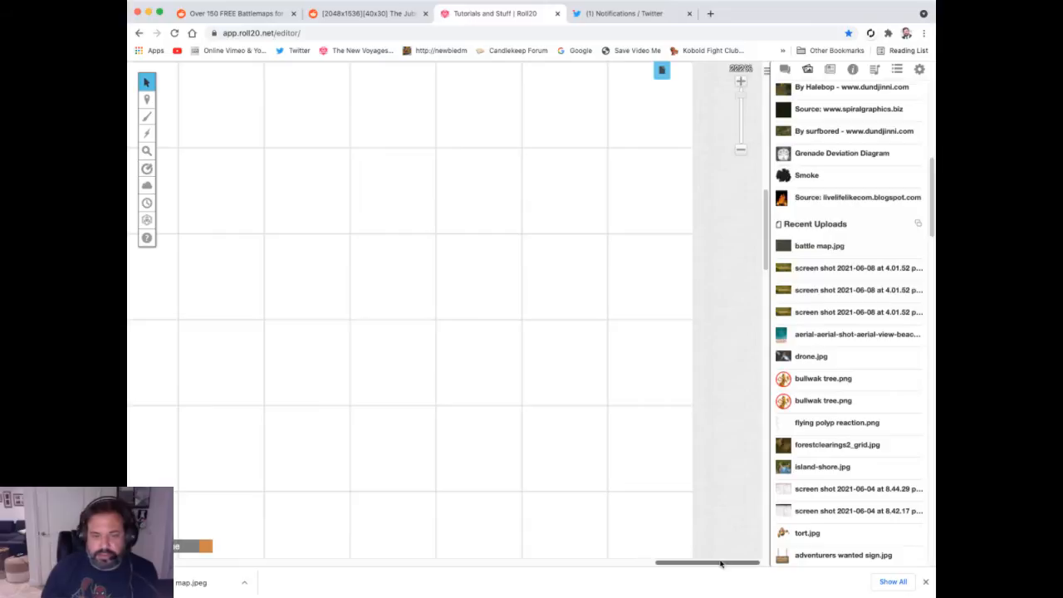
left_click_drag(720, 564, 384, 529)
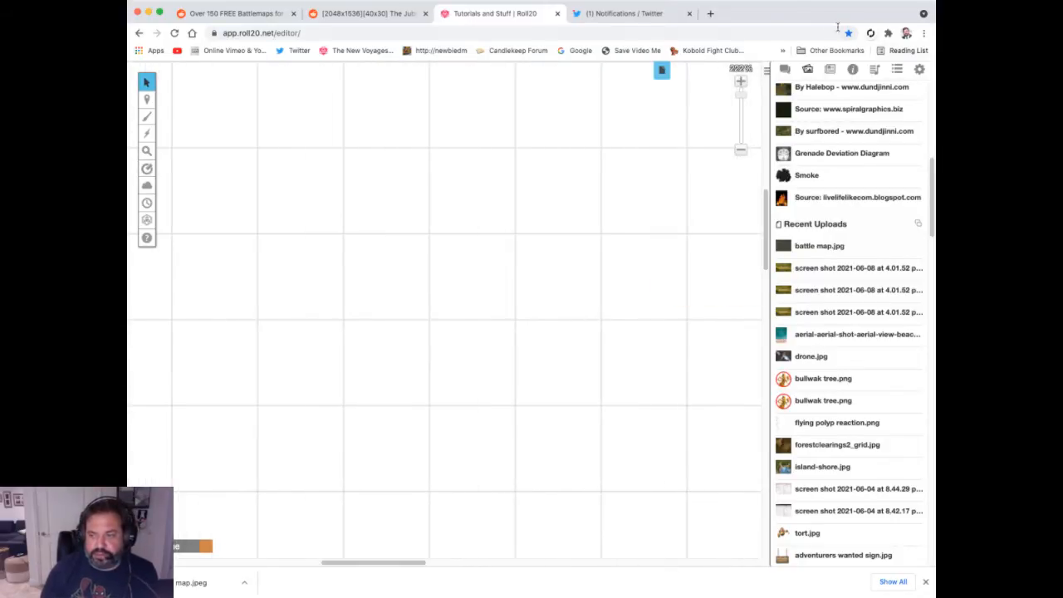
left_click_drag(741, 95, 739, 111)
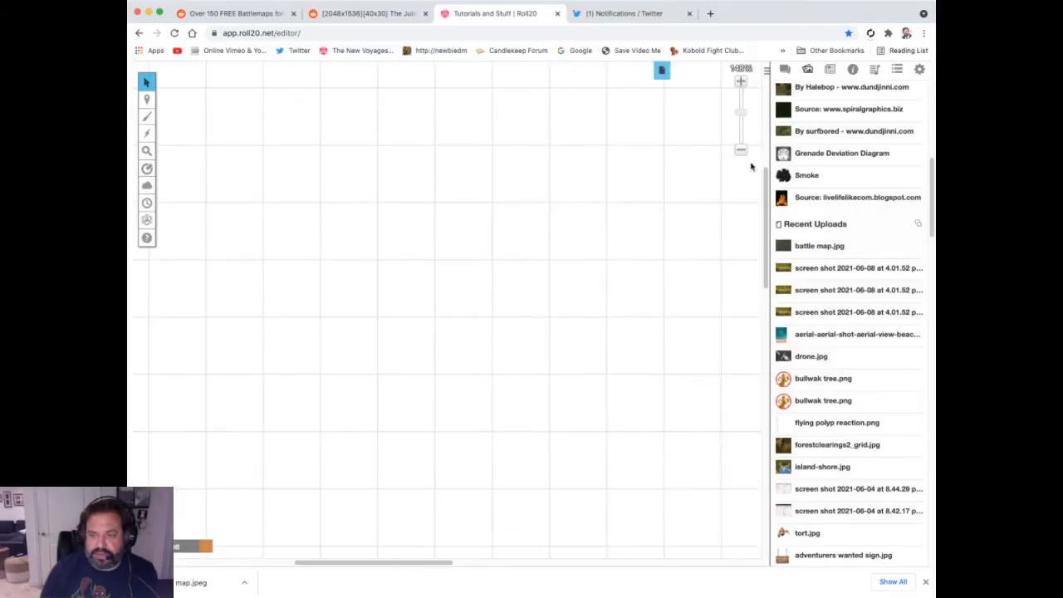
Enlarge the forest map image freehand to about 15 by 15 grid squares and shift it to fit in view.
left_click_drag(765, 174, 759, 270)
mouse_move(740, 114)
left_mouse_down()
mouse_move(741, 139)
mouse_move(739, 128)
left_mouse_up()
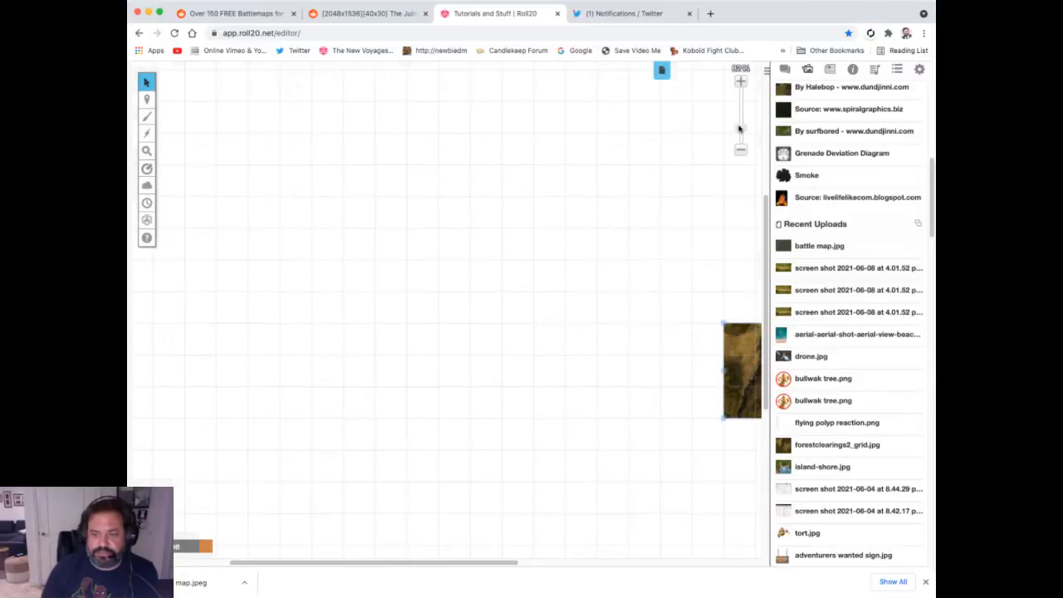
left_click_drag(513, 565, 636, 579)
left_click_drag(547, 322, 760, 101)
left_click_drag(452, 418, 268, 513)
left_click_drag(460, 393, 401, 374)
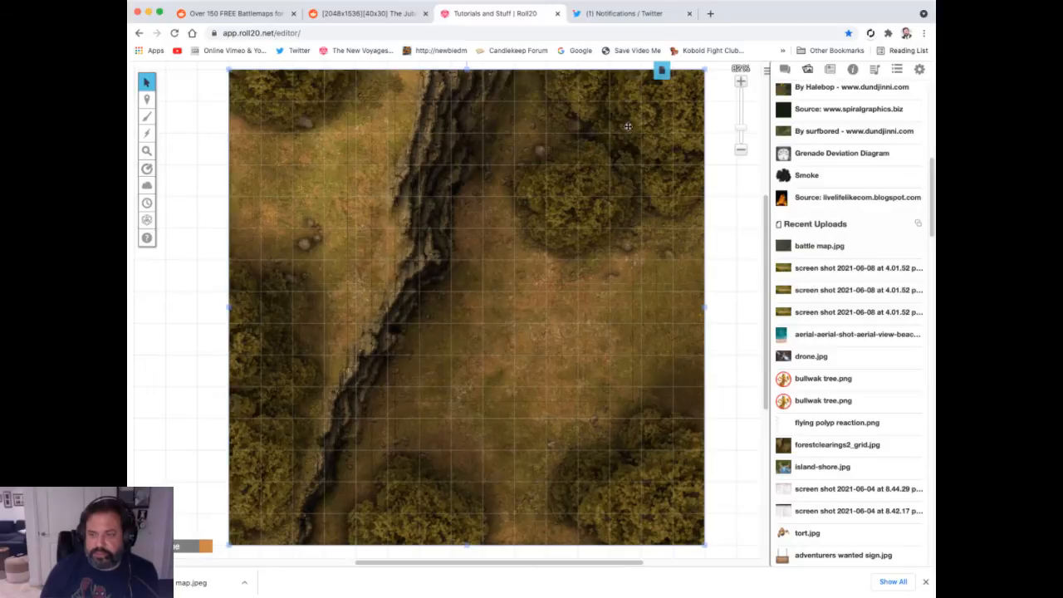
Hide the page's own grid lines by making the grid fully transparent in the page settings, and save.
left_click(661, 72)
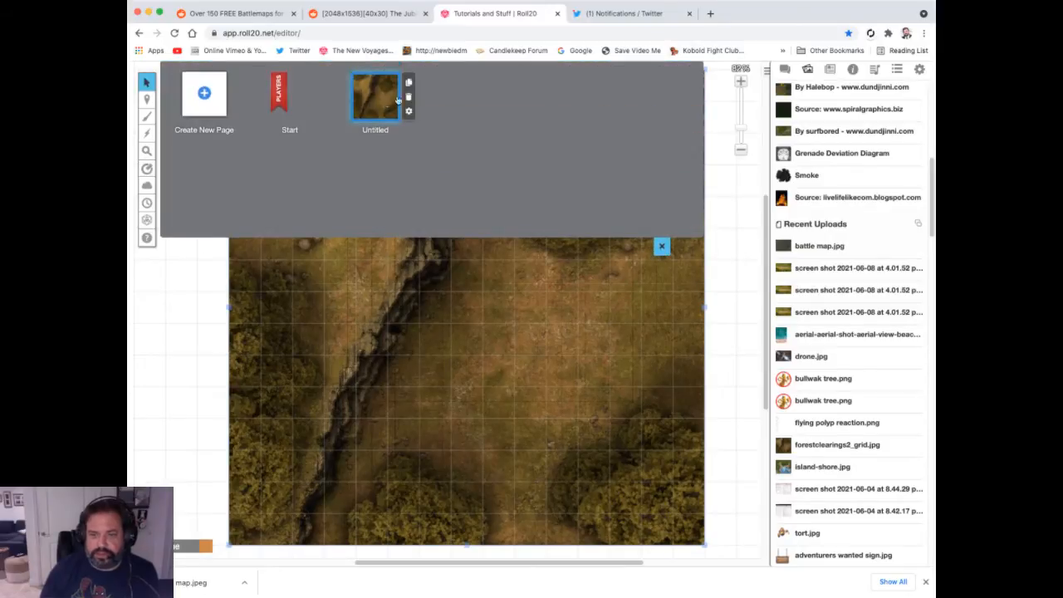
left_click(408, 111)
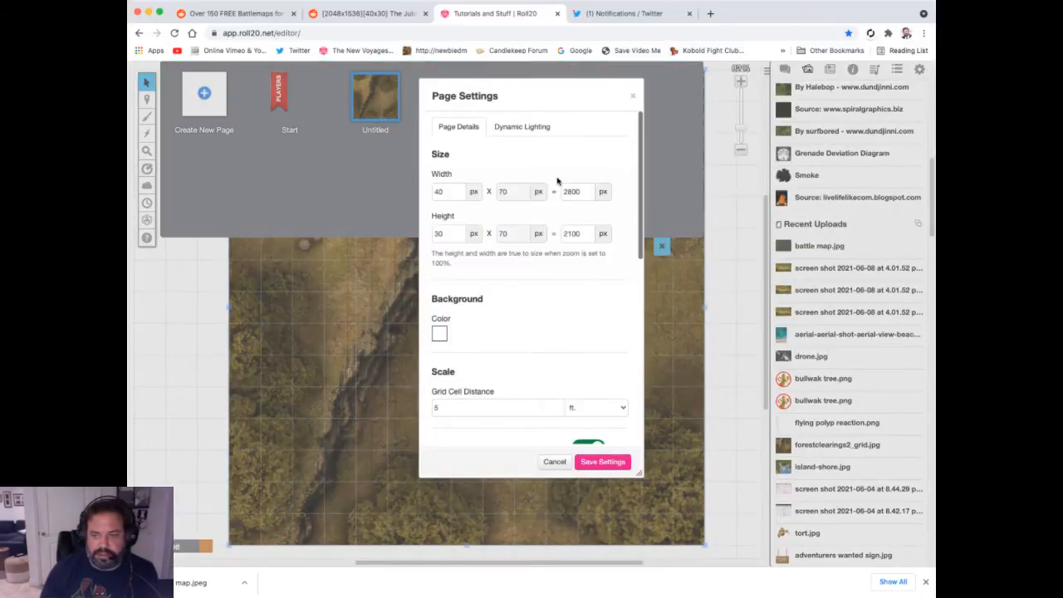
scroll(552, 216, "down", 5)
left_click_drag(461, 329, 418, 332)
left_click(615, 463)
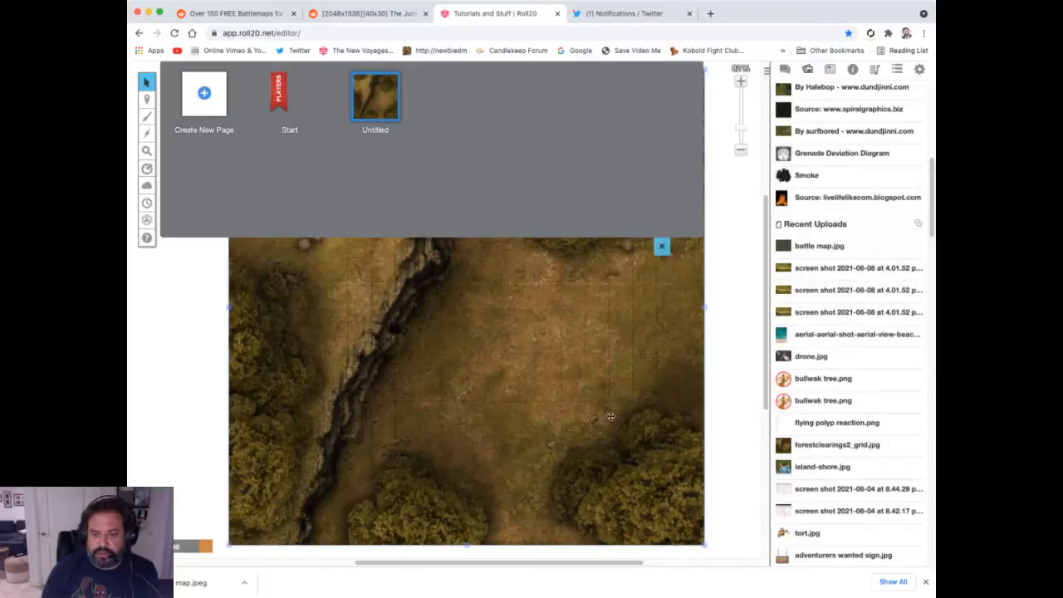
left_click(664, 246)
Examine the grid drawn into the forest map image to judge how many squares it spans.
left_click_drag(743, 128, 741, 125)
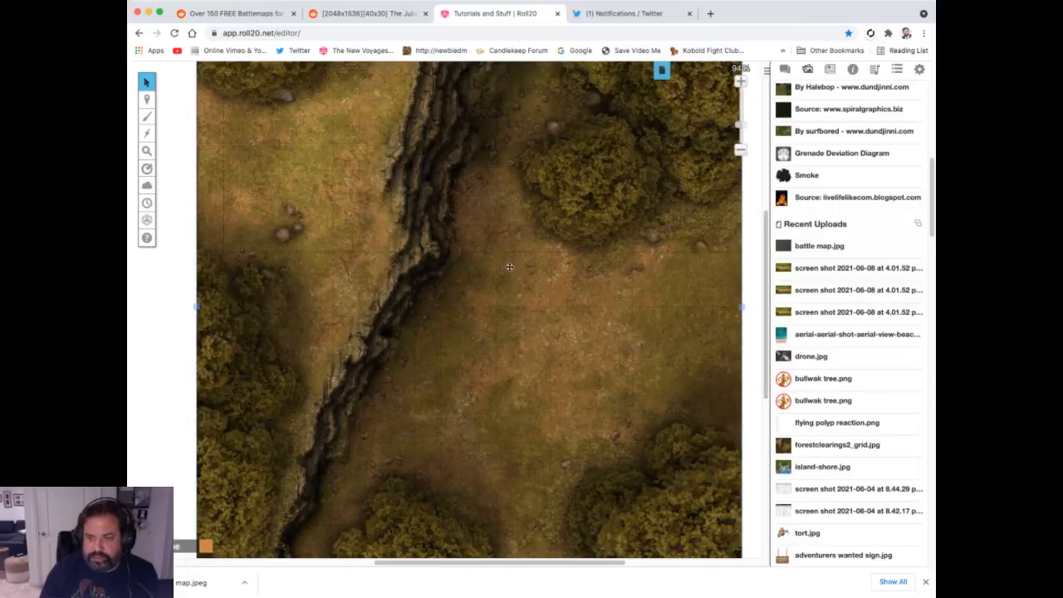
scroll(508, 262, "down", 1)
left_click_drag(740, 127, 741, 135)
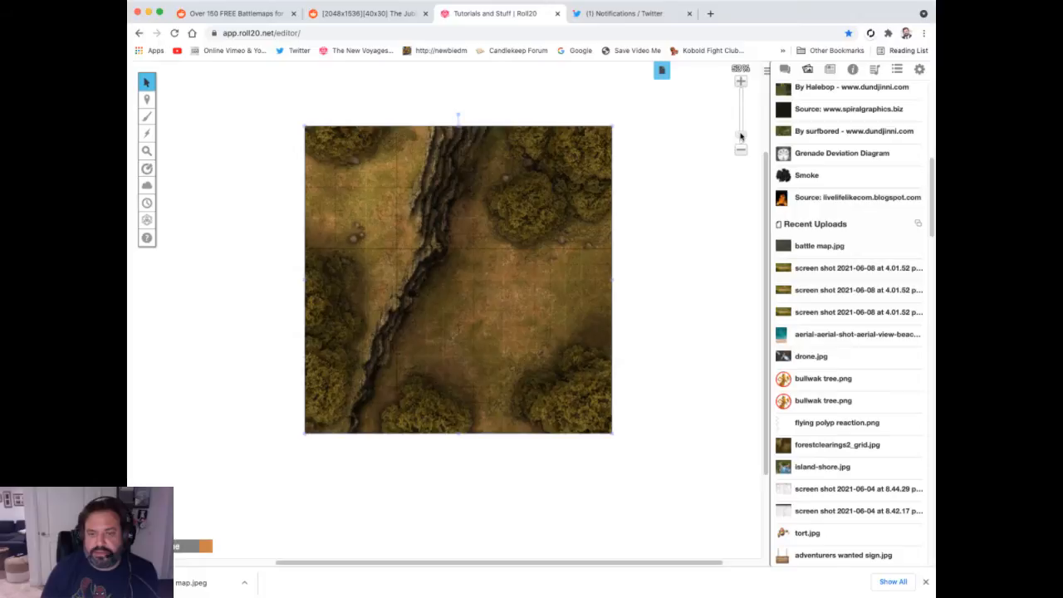
scroll(678, 248, "up", 2)
scroll(678, 247, "down", 2)
left_click_drag(741, 137, 740, 136)
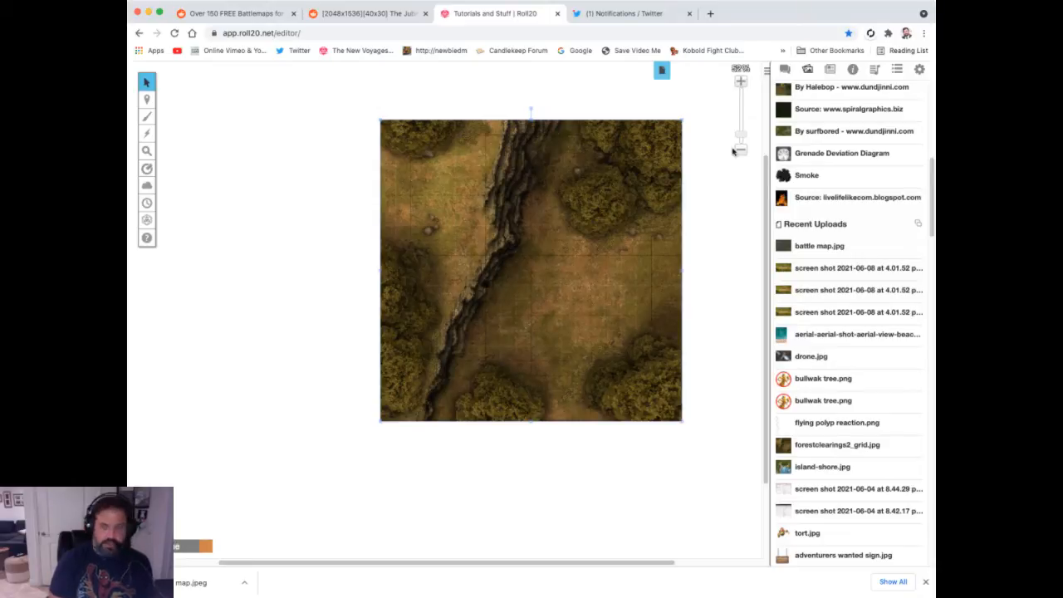
Set the page size to 21 squares wide by 21 squares high, 1470 by 1470 pixels, and save the page settings.
left_click(661, 73)
left_click(406, 113)
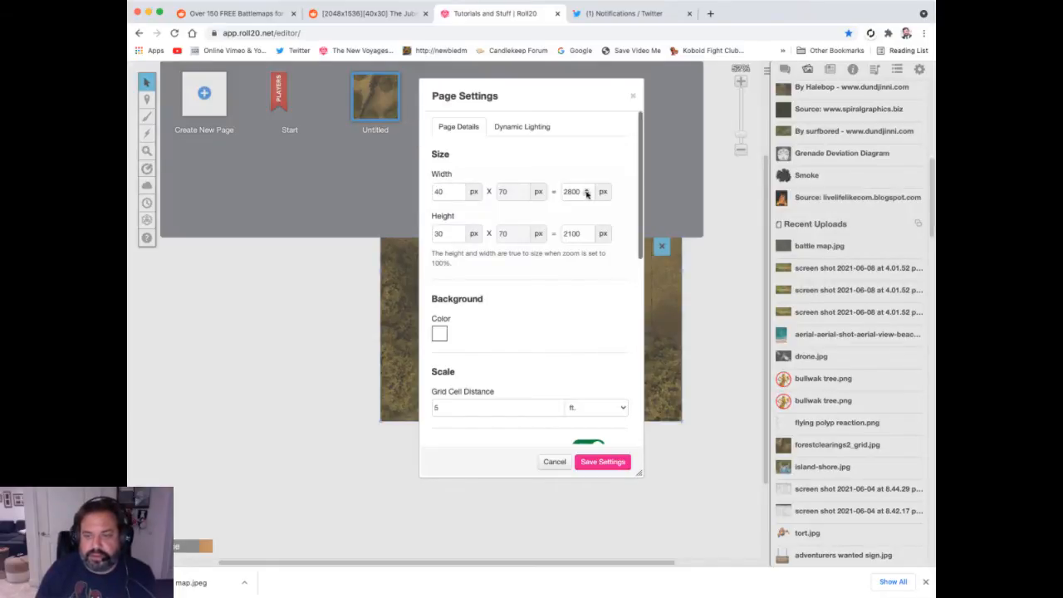
left_click_drag(444, 192, 418, 194)
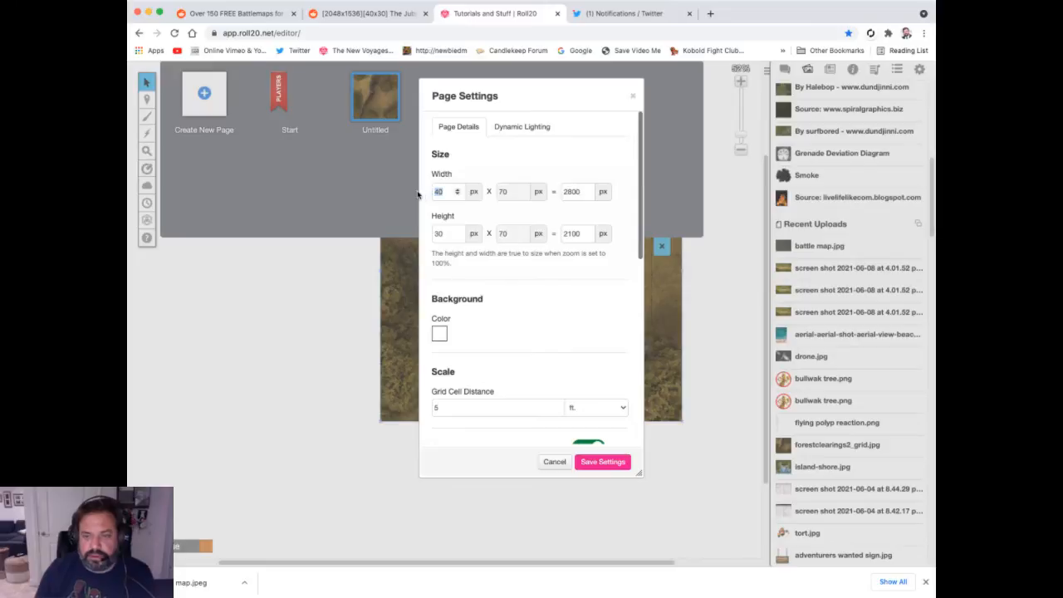
left_click_drag(440, 232, 410, 235)
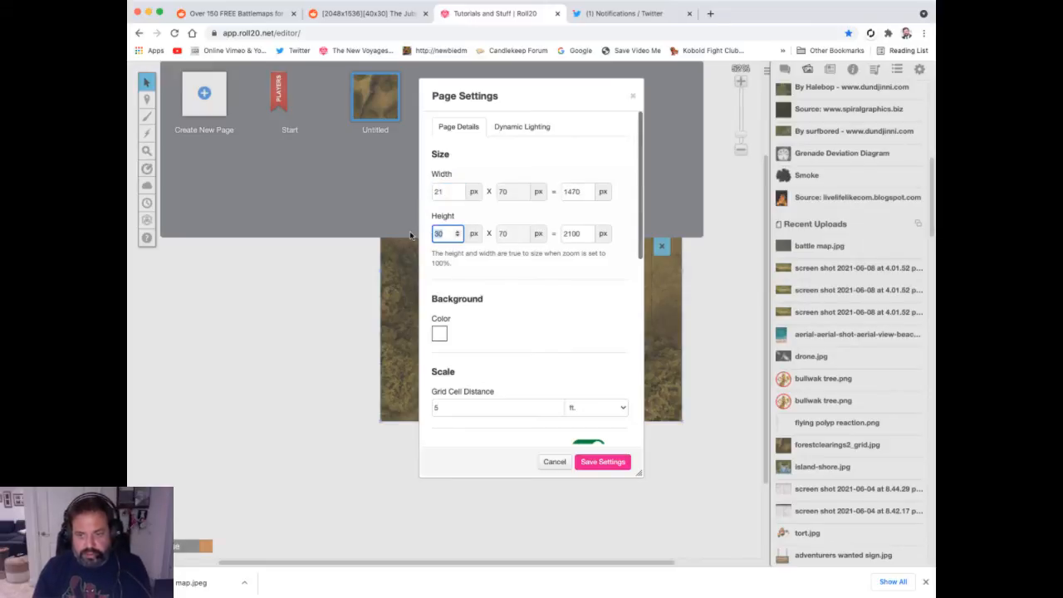
left_click(581, 277)
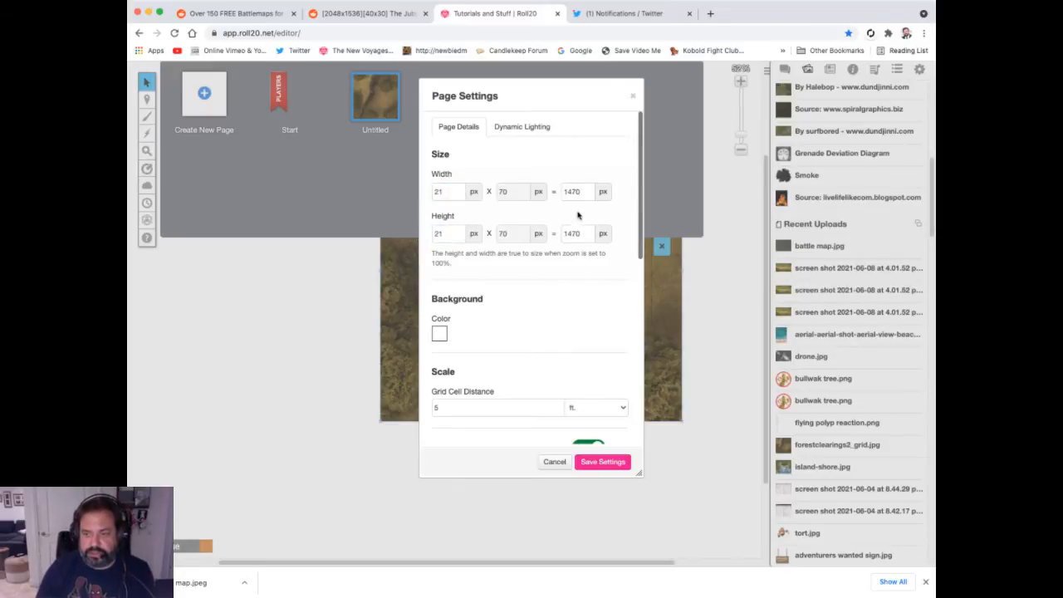
left_click(610, 466)
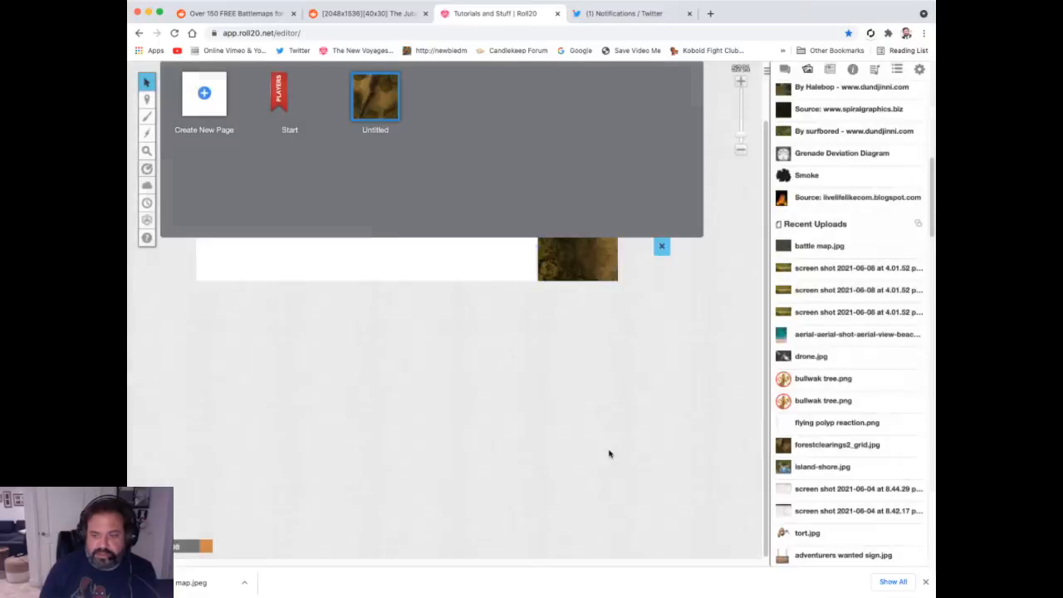
left_click(662, 249)
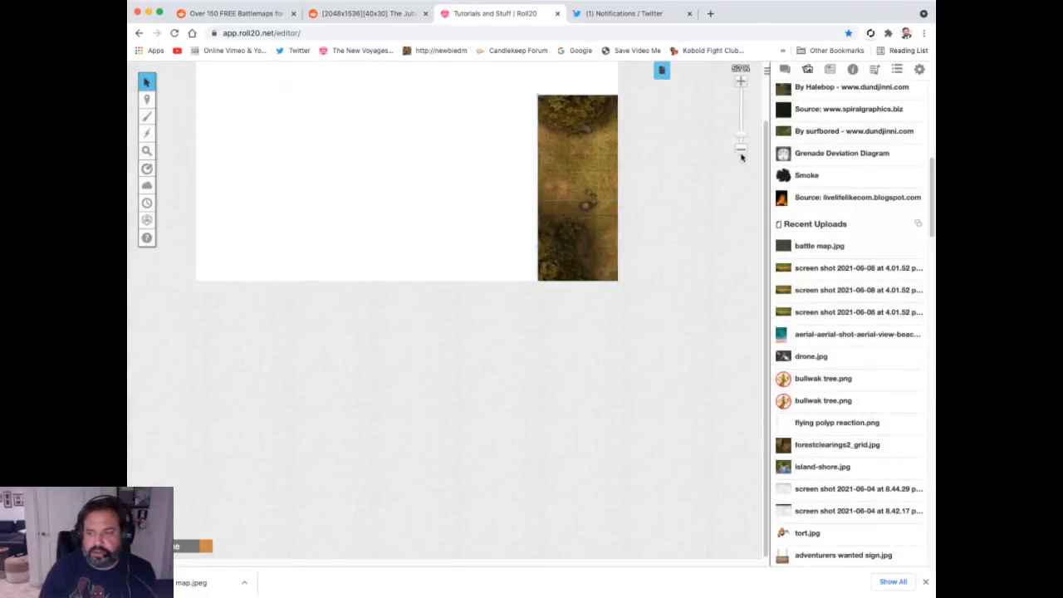
Move the forest map image fully onto the page and enter dimensions of 1470 by 1470 pixels for it.
scroll(615, 341, "up", 5)
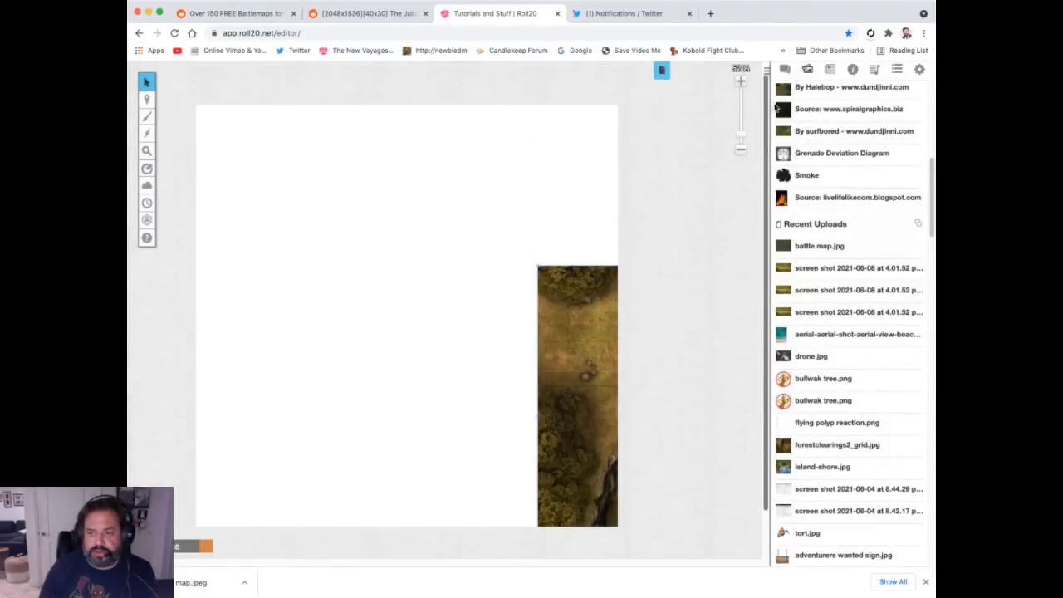
left_click_drag(615, 341, 314, 232)
right_click(314, 234)
mouse_move(339, 218)
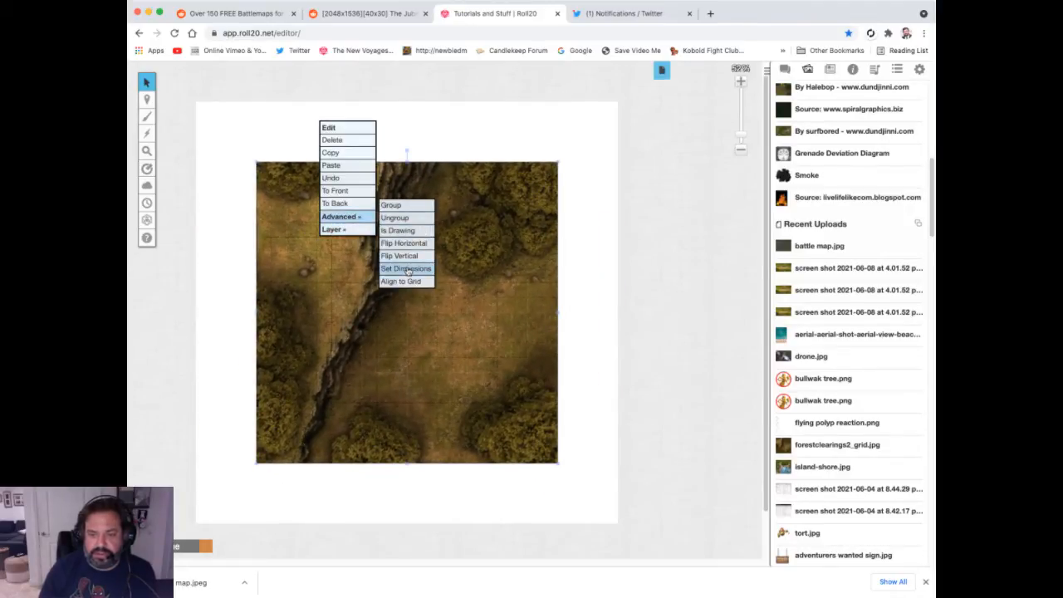
left_click(407, 269)
left_click_drag(475, 326, 443, 325)
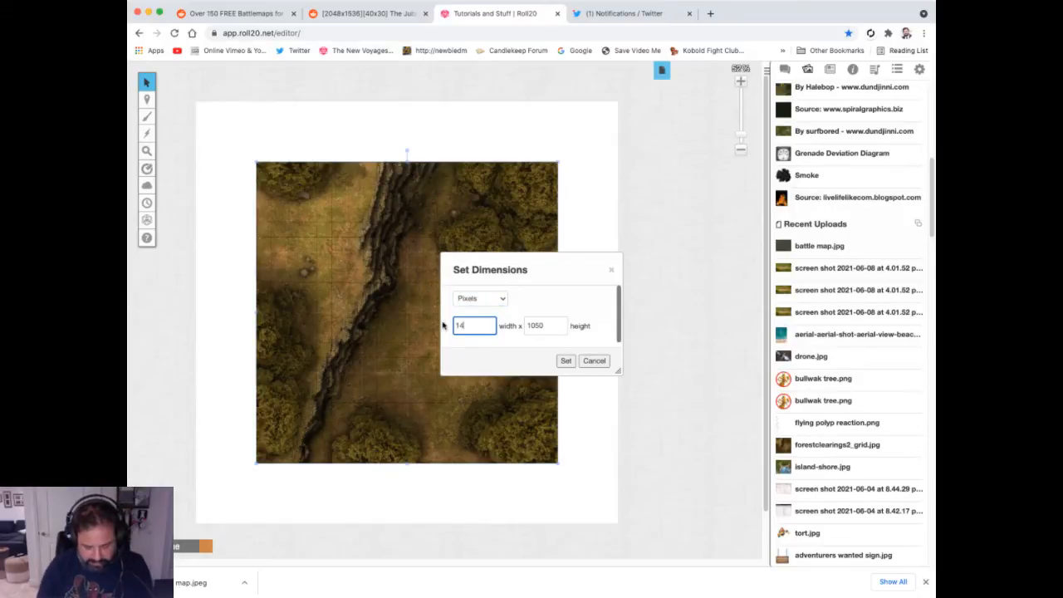
left_click_drag(564, 327, 520, 327)
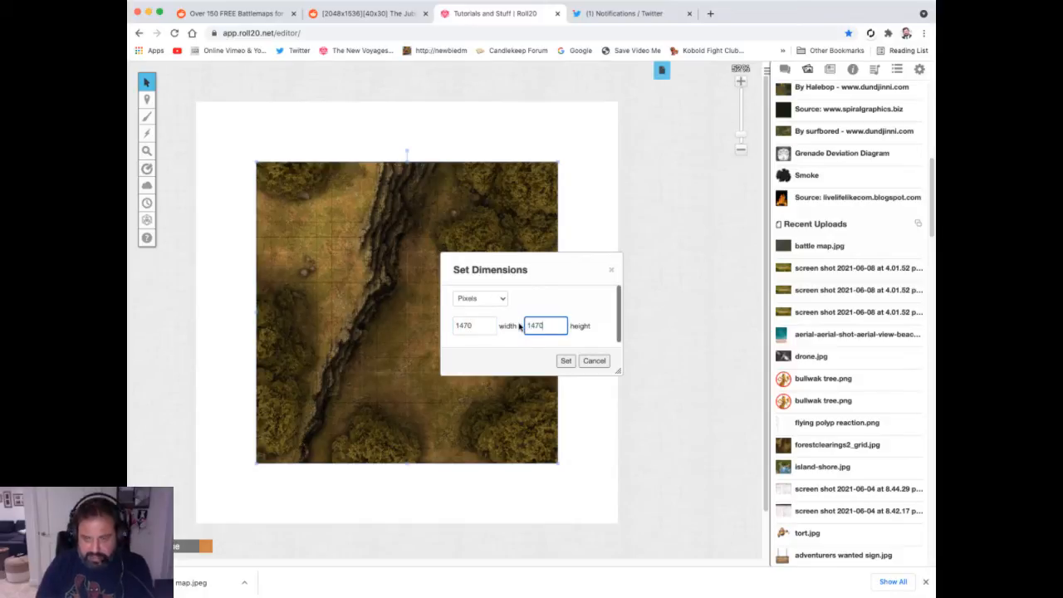
Switch the map's dimensions from pixels to grid units, set 21 wide by 21 high, and apply them.
left_click(502, 301)
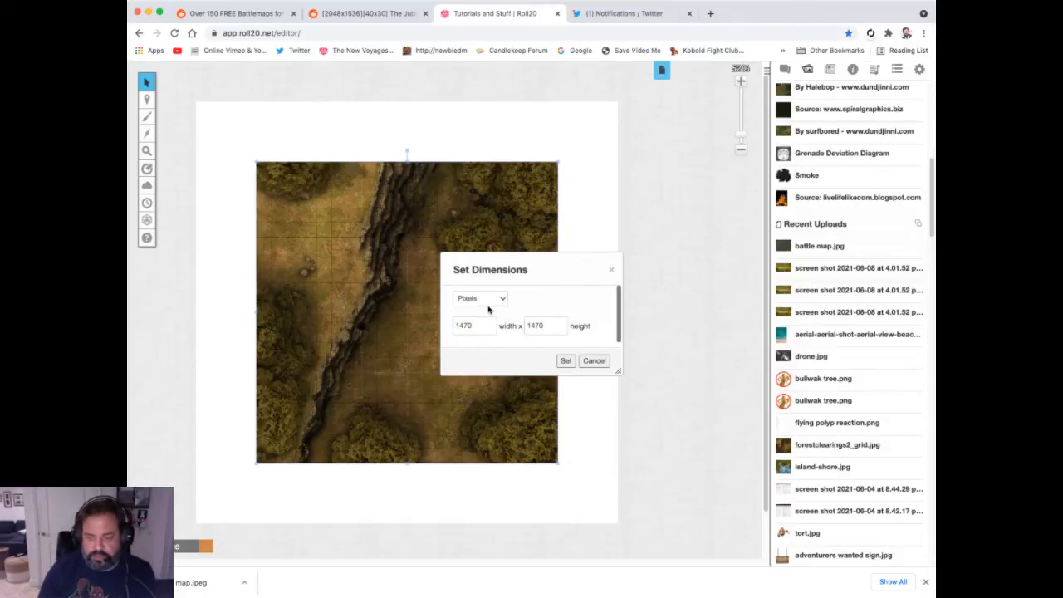
left_click(488, 309)
left_click_drag(478, 325, 442, 327)
type("21")
left_click_drag(566, 327, 516, 326)
type("21")
left_click(565, 360)
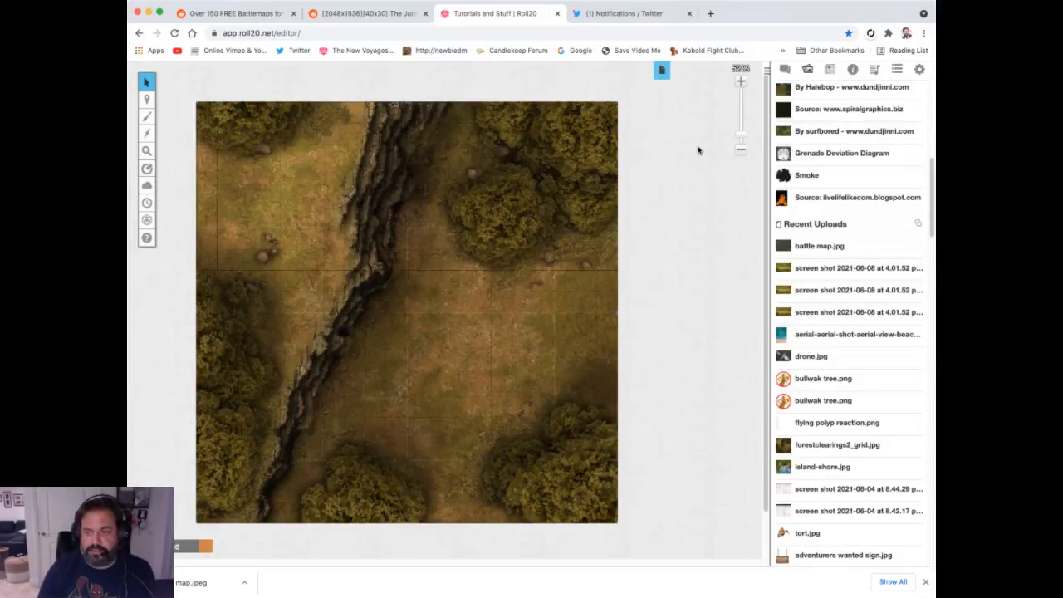
Place the Ape character's token in the clearing east of the cliff and assign it to the Token Layer.
left_click(734, 134)
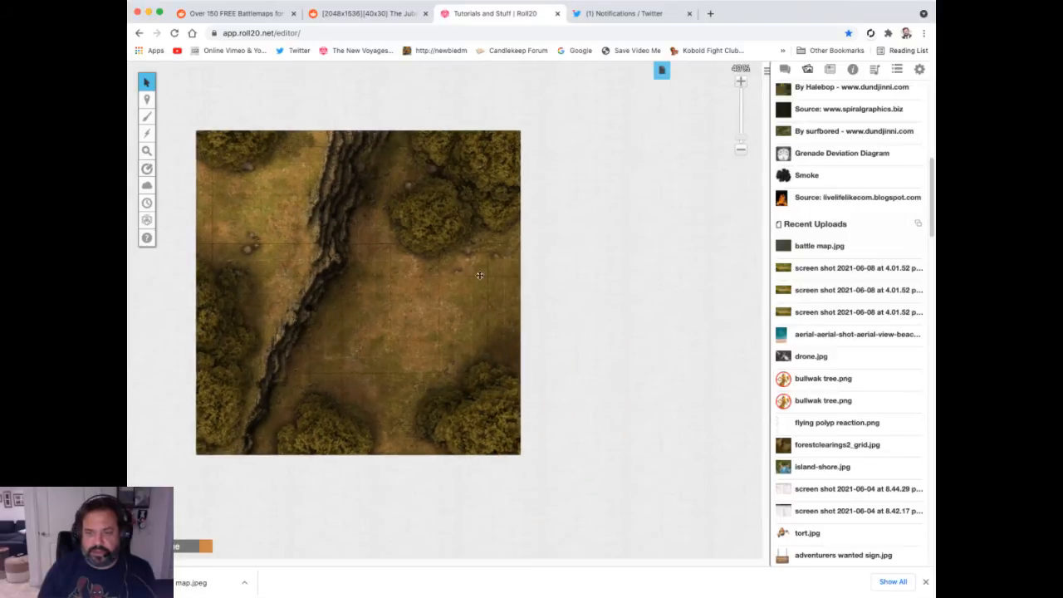
left_click(830, 71)
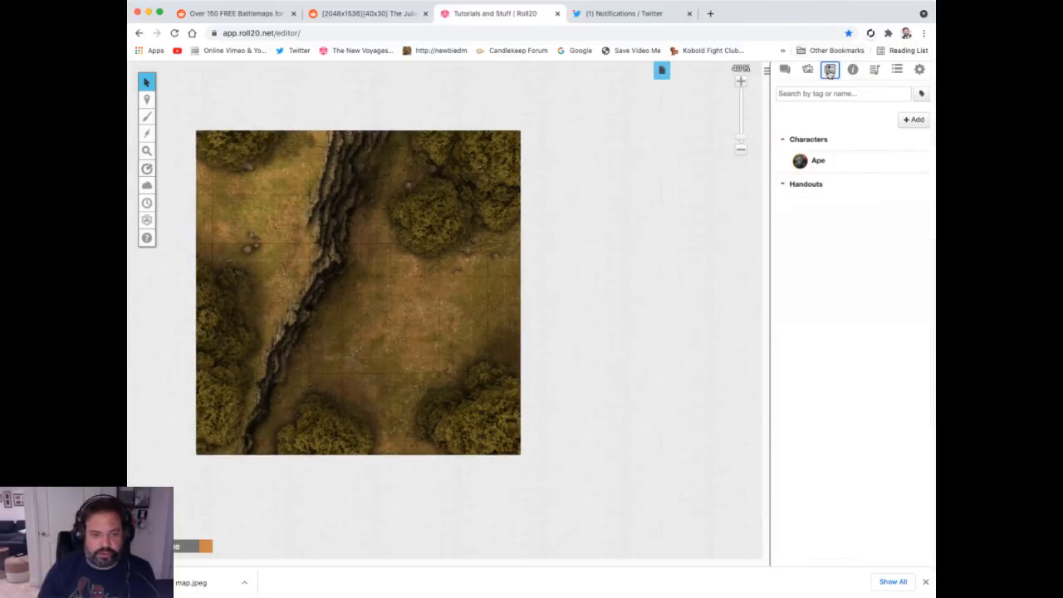
left_click_drag(821, 161, 401, 269)
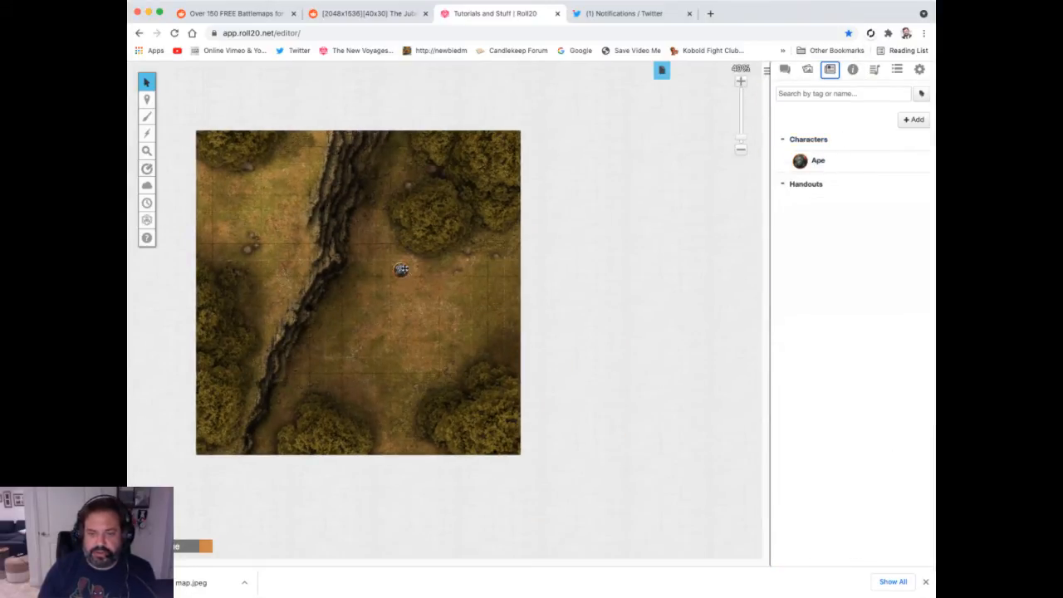
right_click(389, 276)
mouse_move(406, 273)
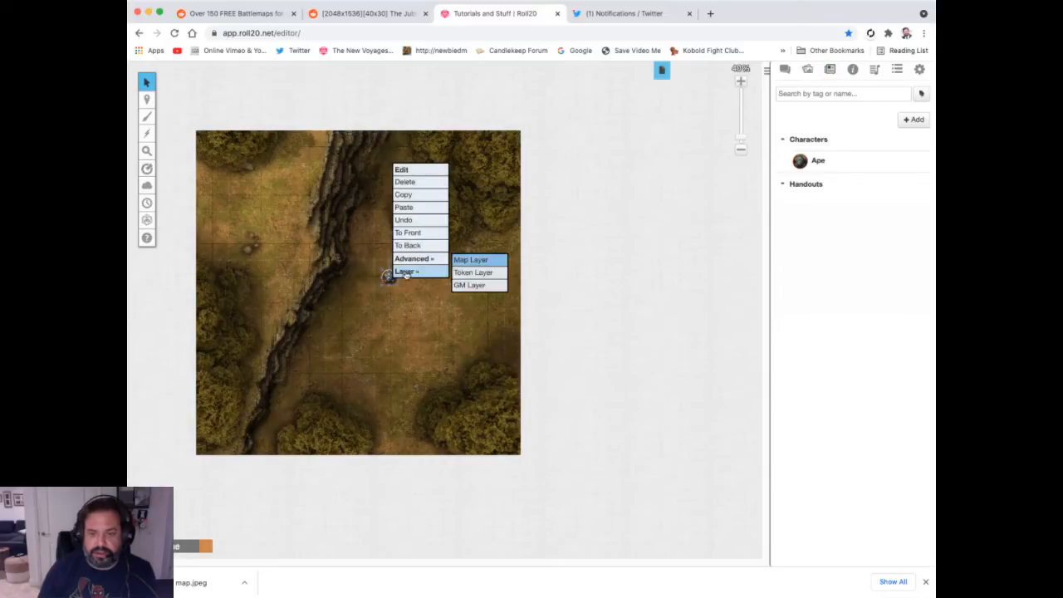
left_click(473, 273)
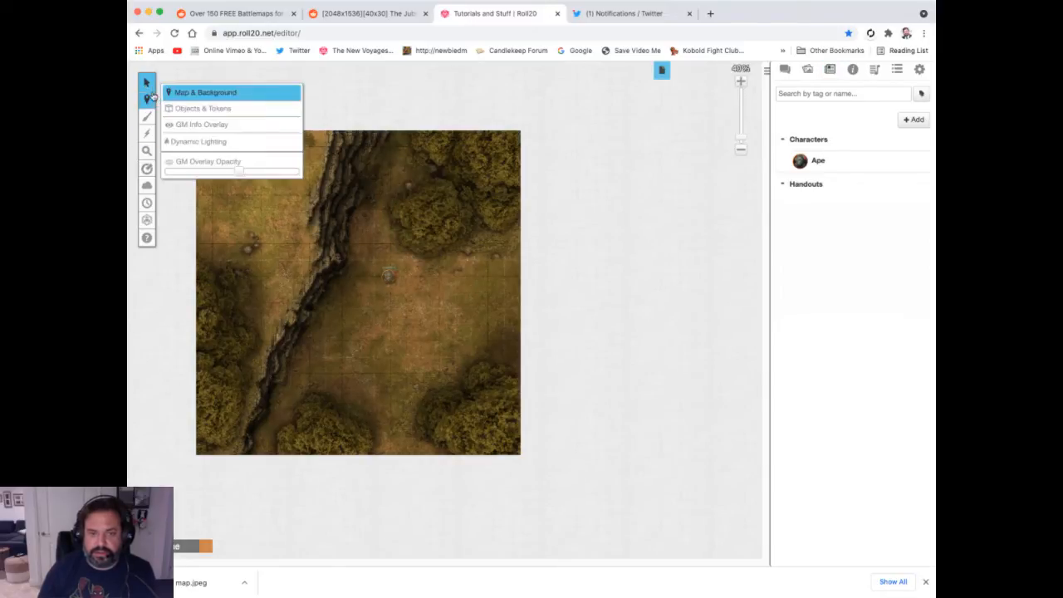
Make Objects & Tokens the active layer and move the Ape token one square diagonally to the southwest.
left_click(168, 107)
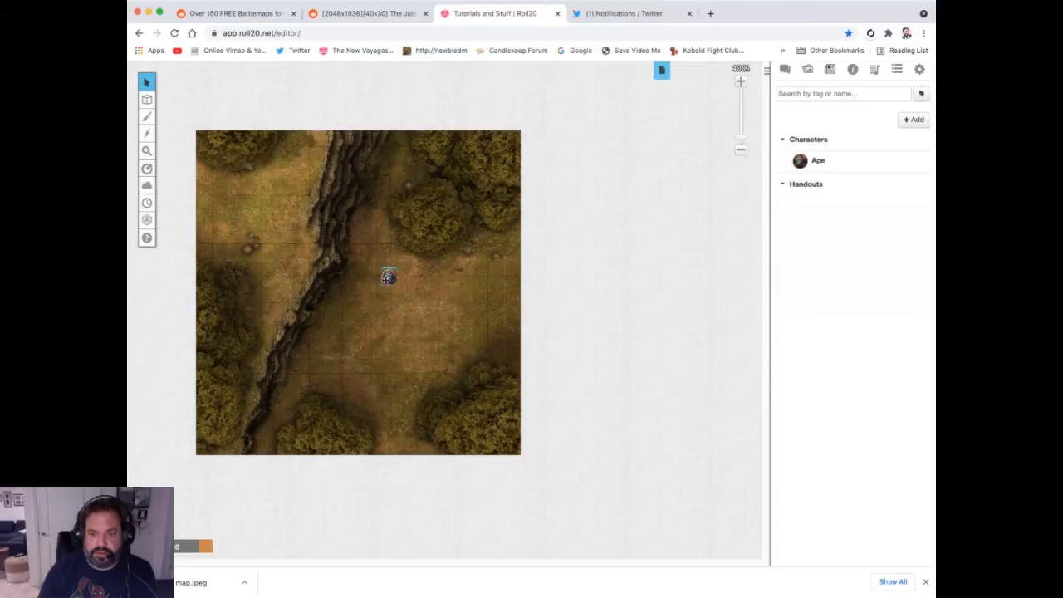
left_click_drag(375, 279, 363, 285)
left_click(415, 303)
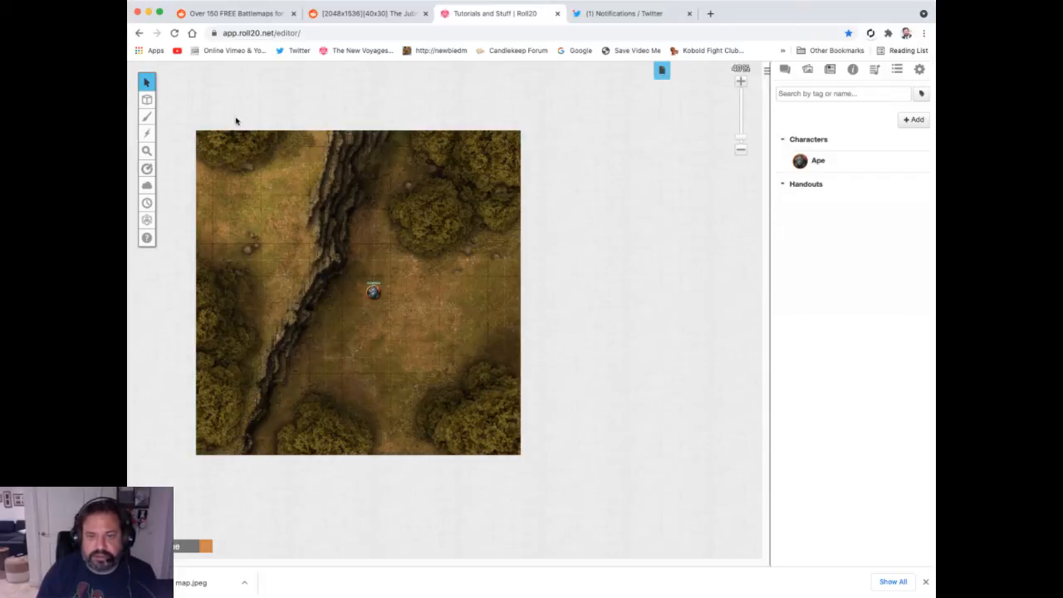
Return to the Map & Background layer, open the forest map's token settings, and save them without changes.
mouse_move(147, 99)
left_click(200, 93)
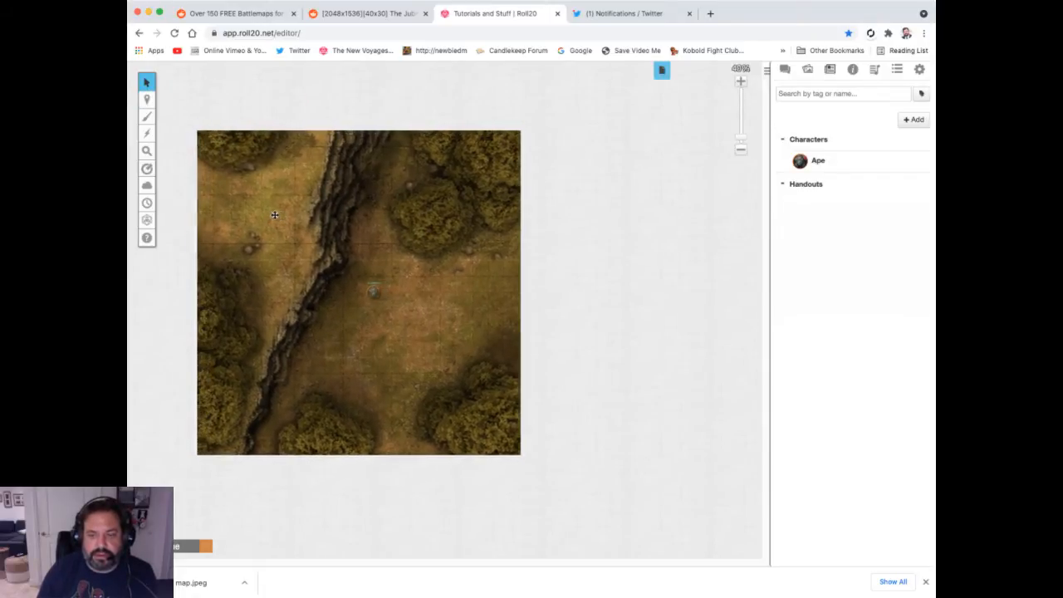
double_click(280, 214)
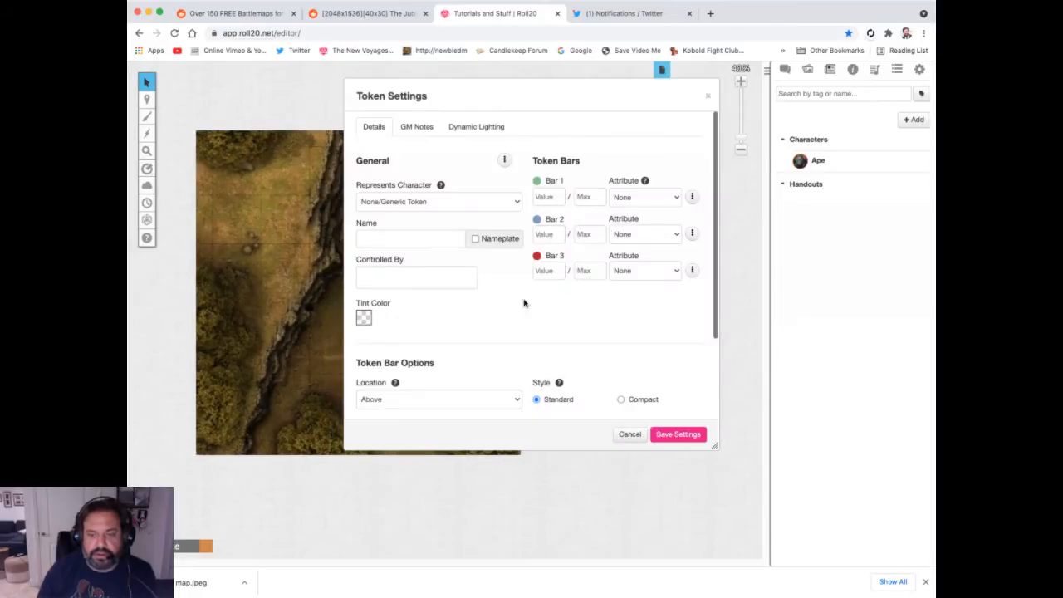
left_click(670, 434)
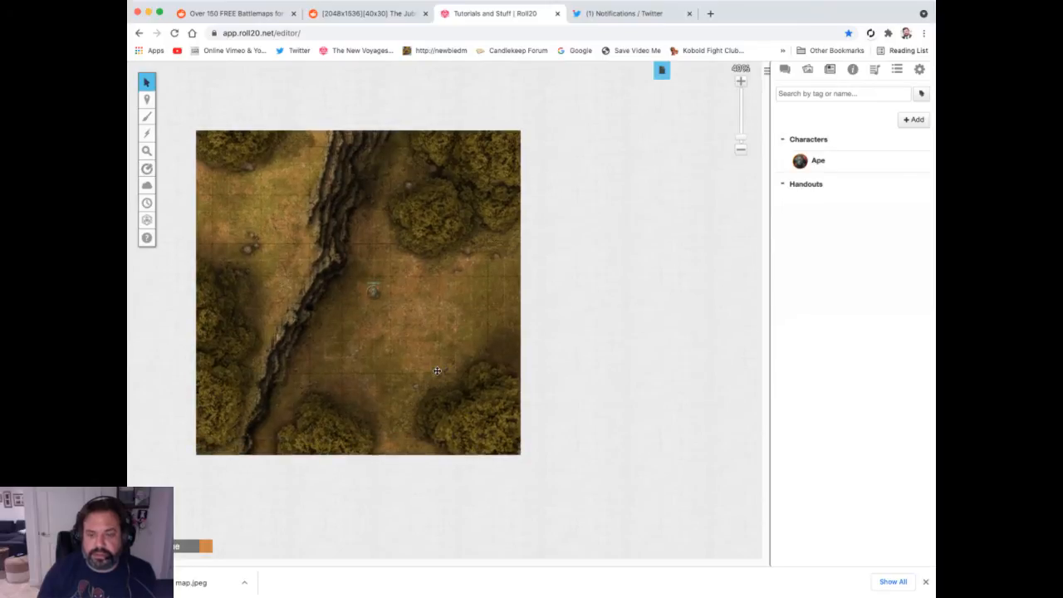
Toggle the Is Drawing option for the forest map and nudge the image freehand into line with the page edges.
right_click(437, 373)
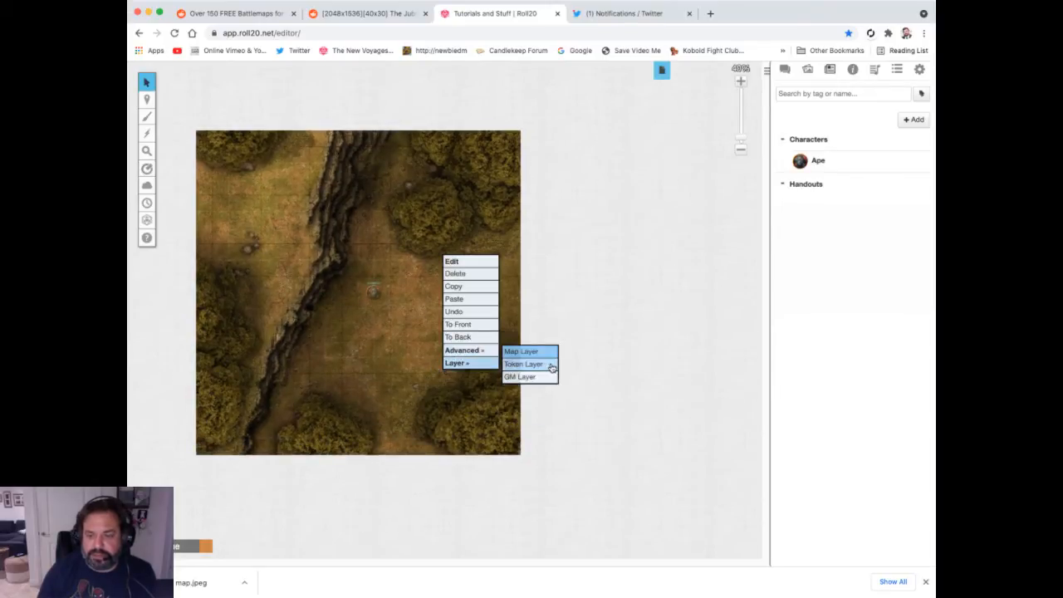
mouse_move(452, 349)
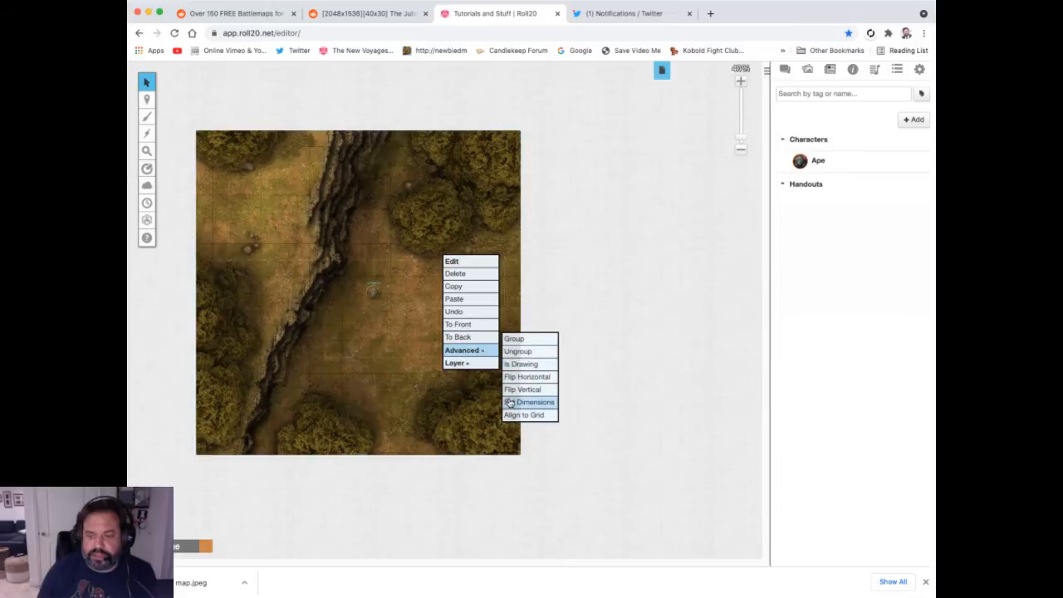
left_click(513, 363)
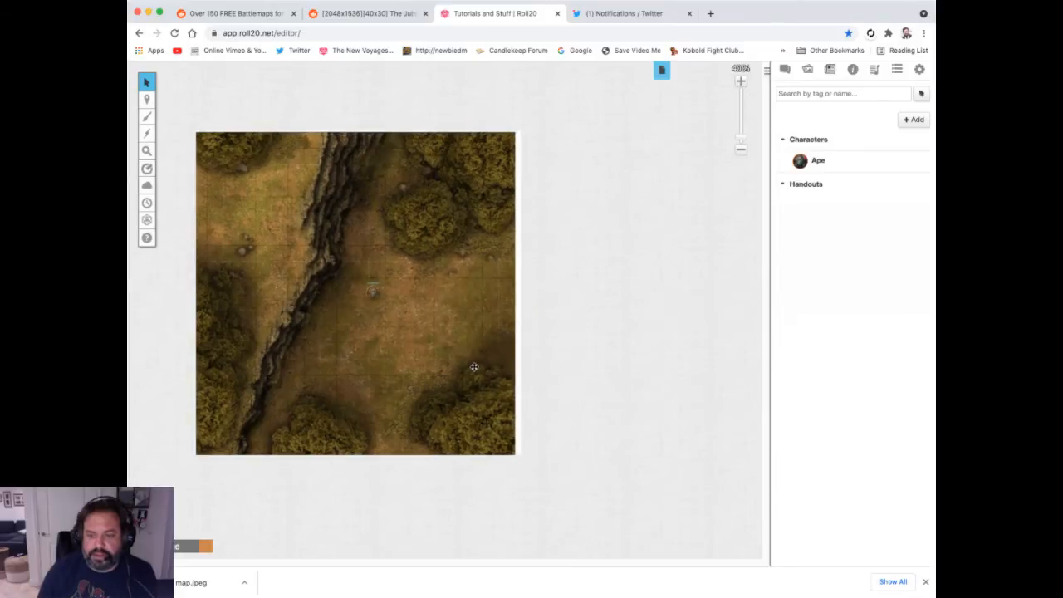
left_click_drag(474, 370, 480, 366)
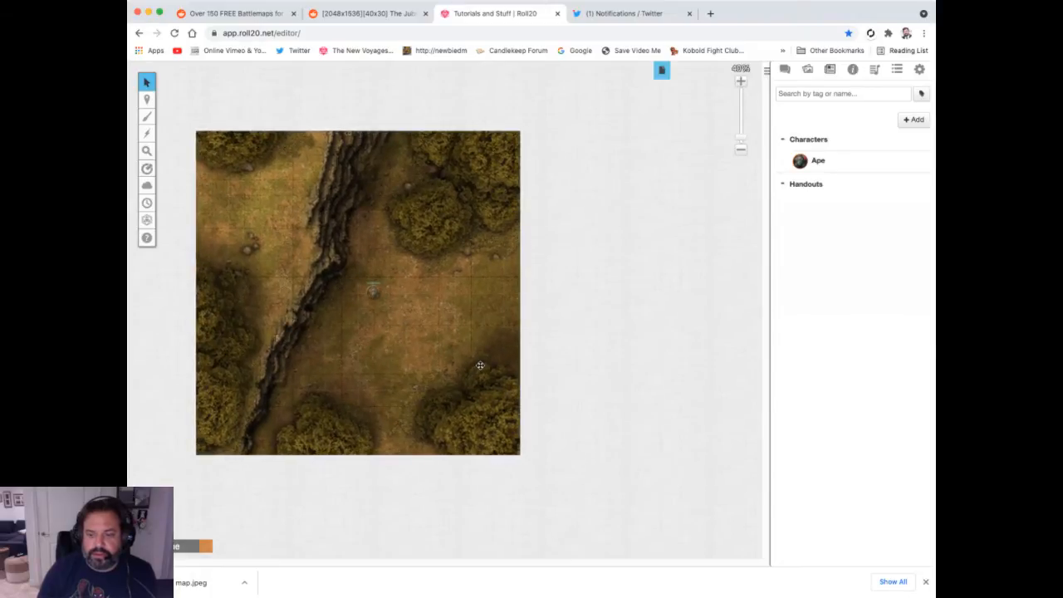
Inspect the forest map's edges and built-in grid up close to check how it fits the page.
left_click_drag(741, 139, 741, 108)
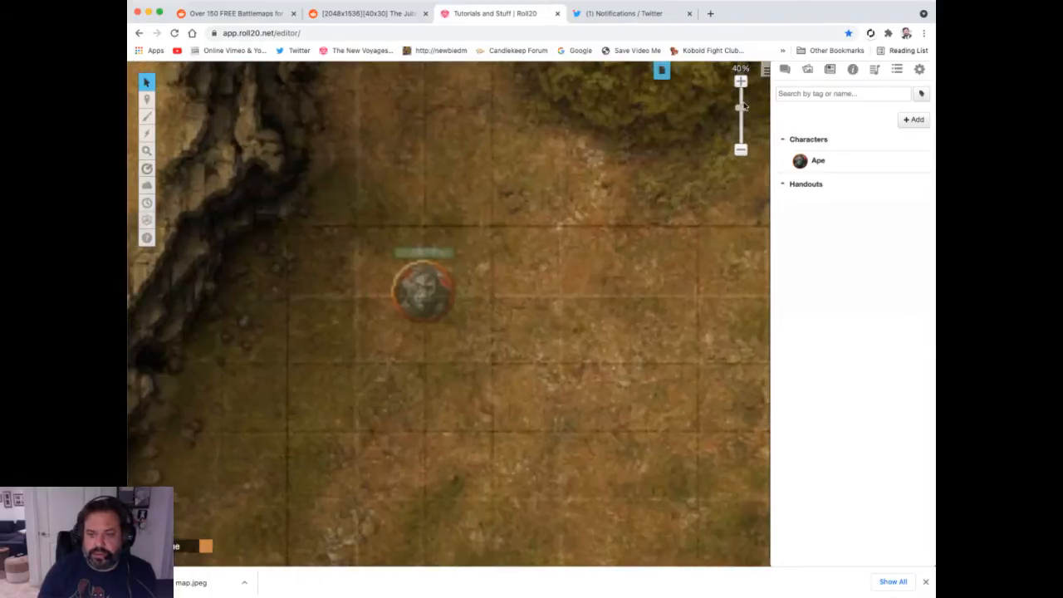
scroll(664, 148, "right", 4)
scroll(664, 148, "down", 3)
left_click_drag(768, 318, 734, 113)
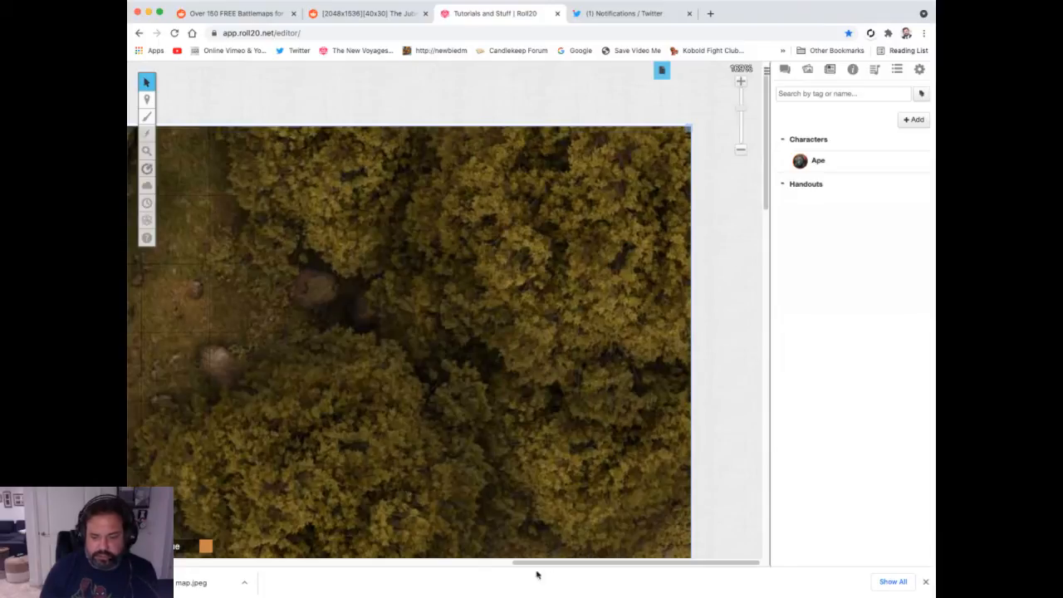
left_click_drag(544, 563, 202, 564)
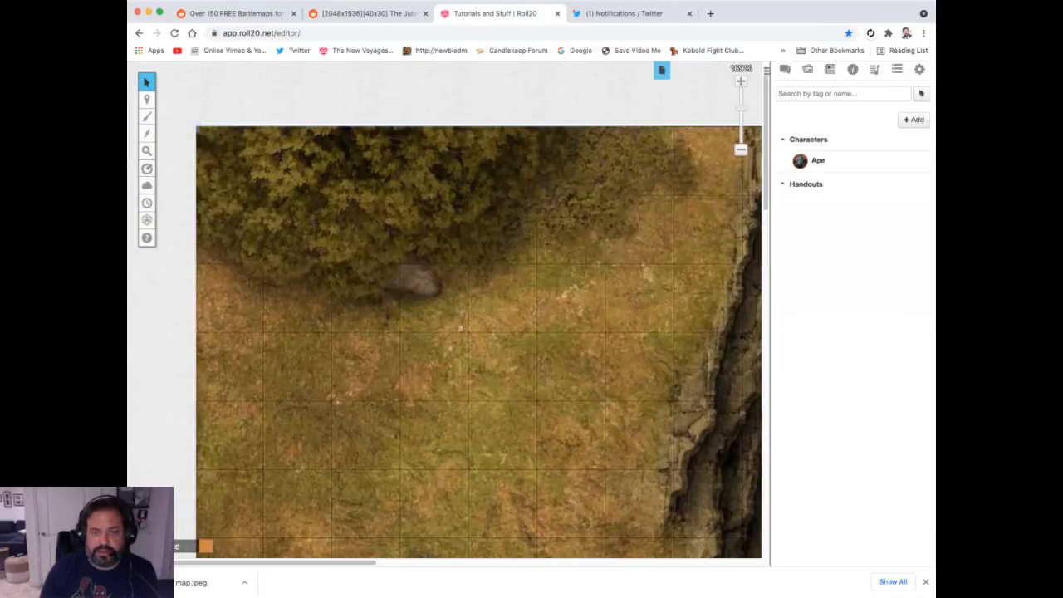
left_click_drag(741, 108, 741, 119)
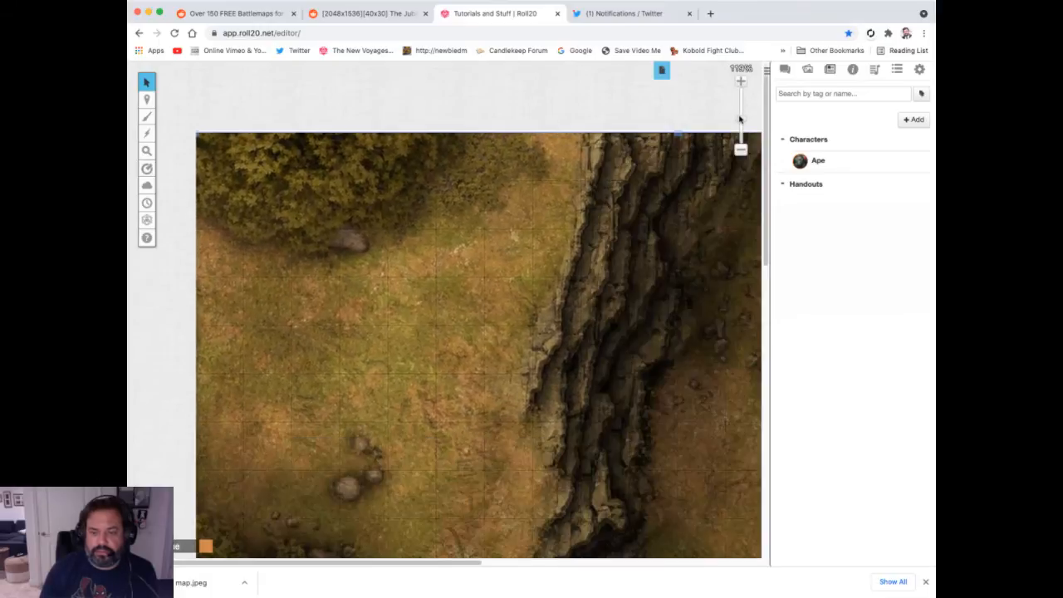
Make the page's grid lines visible again by raising the grid opacity to just under half, and save the page settings.
left_click(662, 69)
left_click(407, 112)
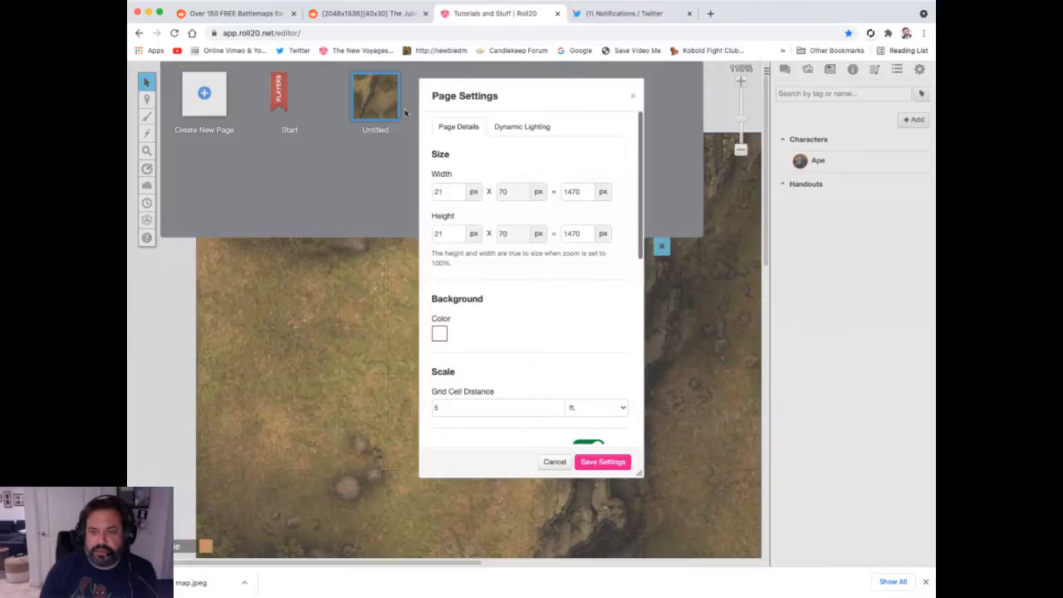
scroll(490, 332, "down", 5)
left_click_drag(435, 273, 458, 272)
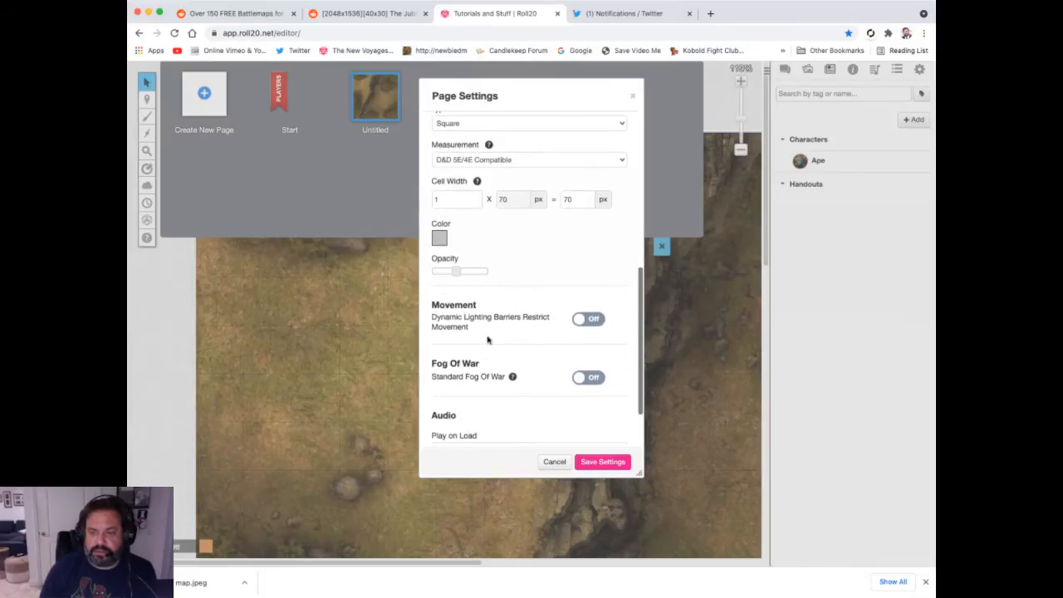
left_click(601, 461)
left_click(661, 245)
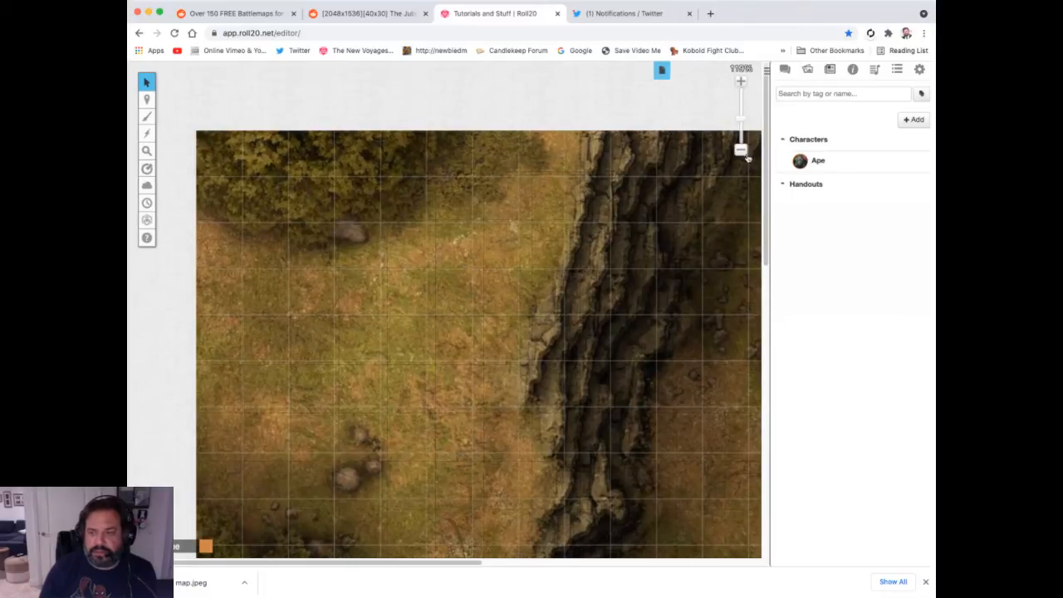
Compare the page grid with the map's built-in grid, set the grid cell width to 72 px, and save the page settings.
scroll(759, 125, "down", 3)
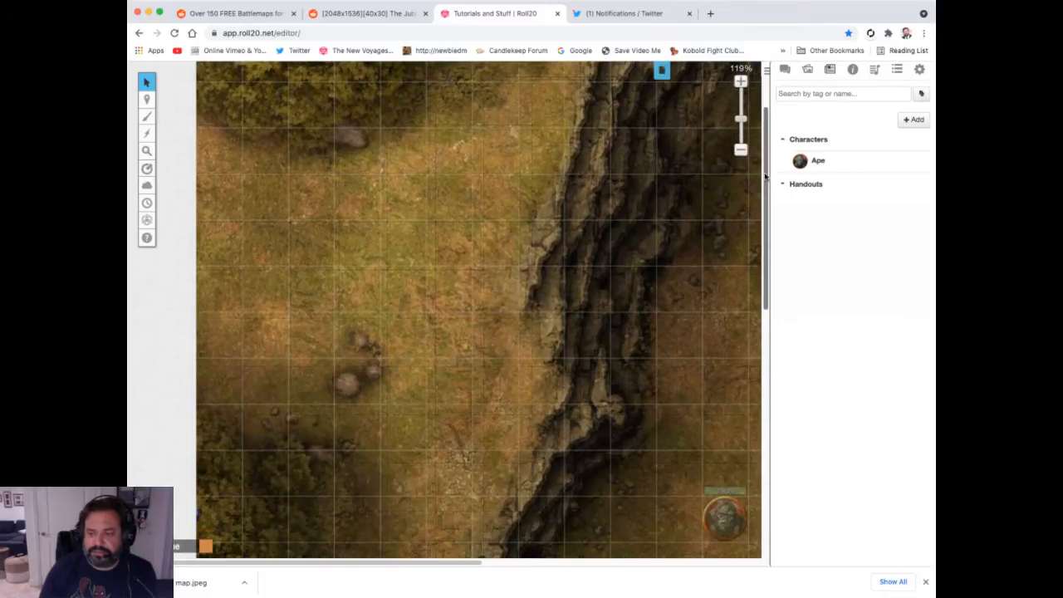
left_click_drag(740, 119, 741, 134)
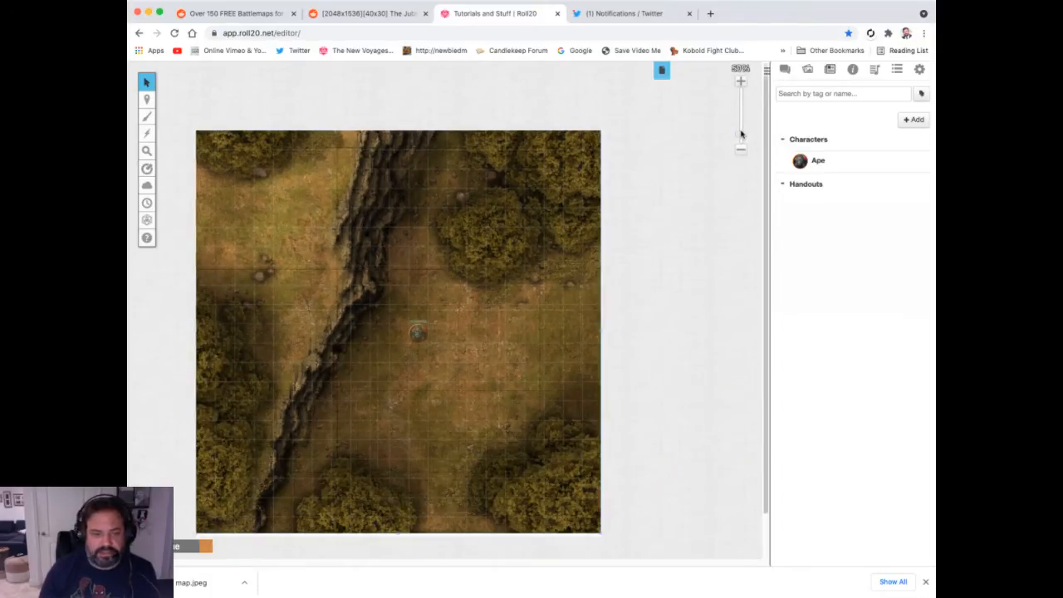
left_click(661, 71)
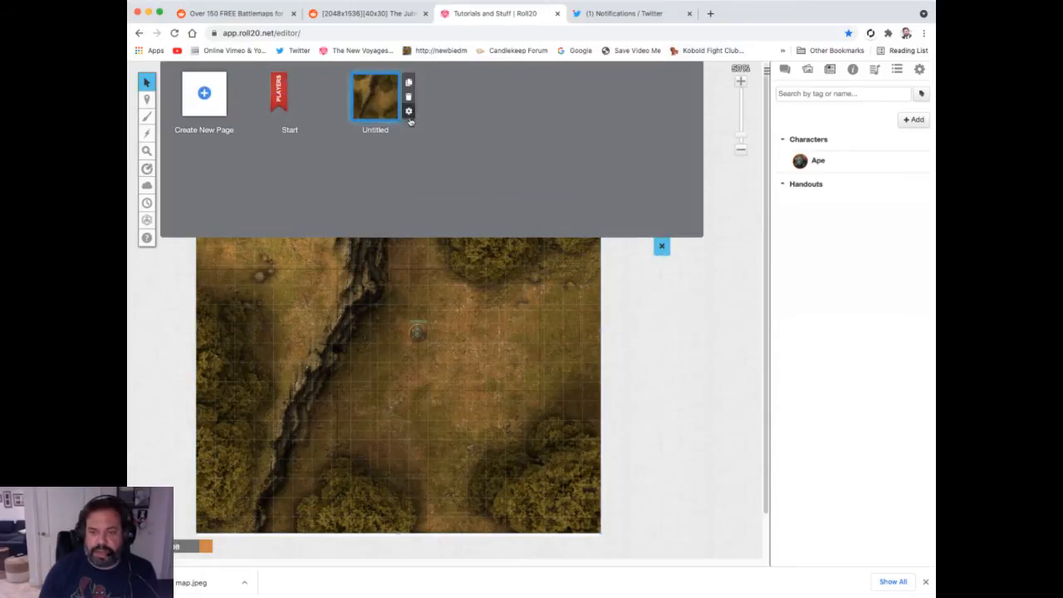
left_click(408, 112)
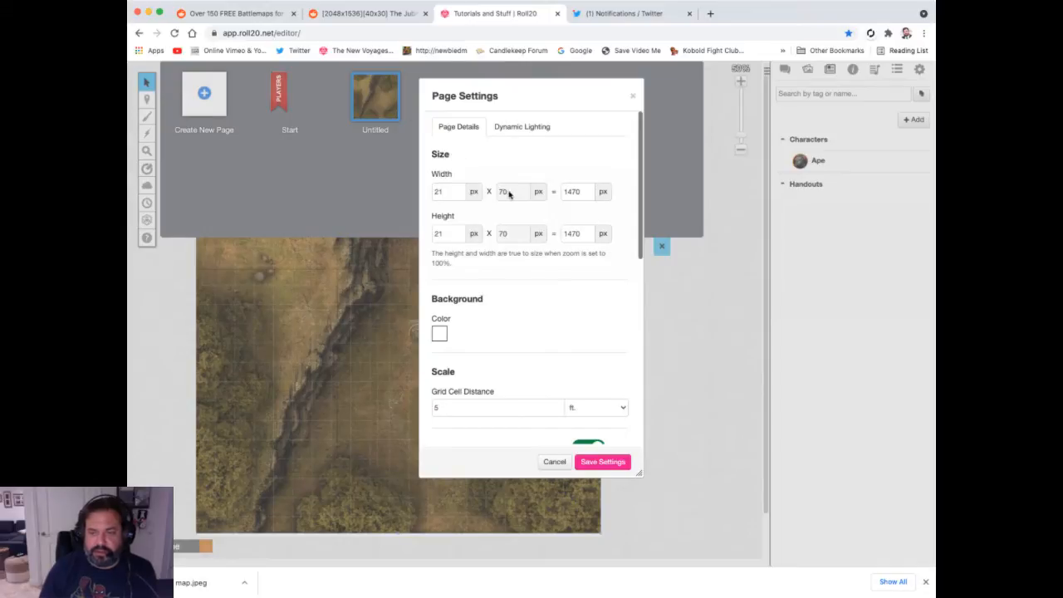
scroll(524, 273, "down", 5)
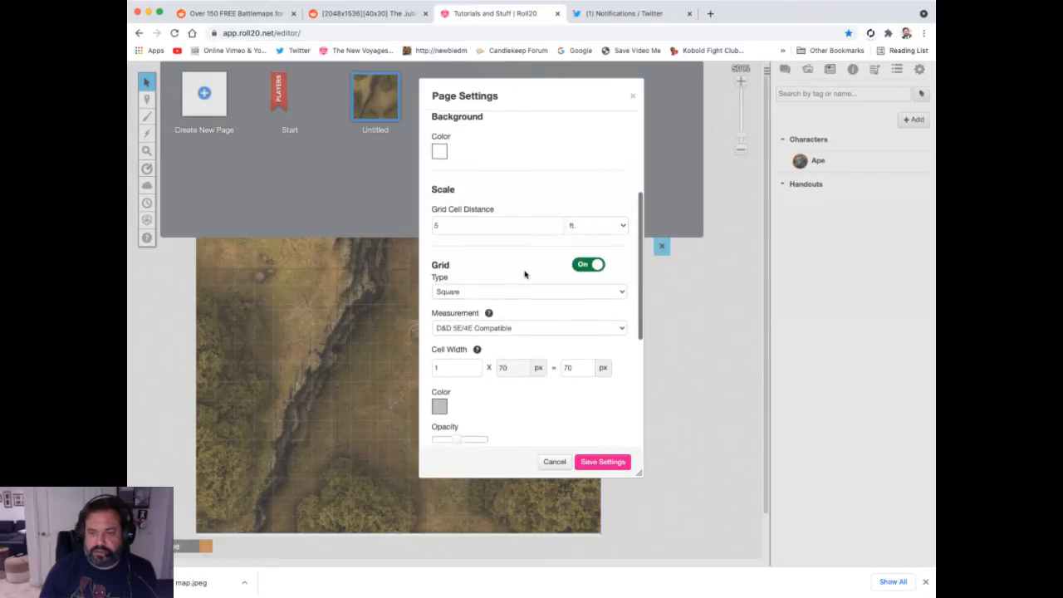
left_click(578, 316)
left_click(586, 314)
left_click(586, 313)
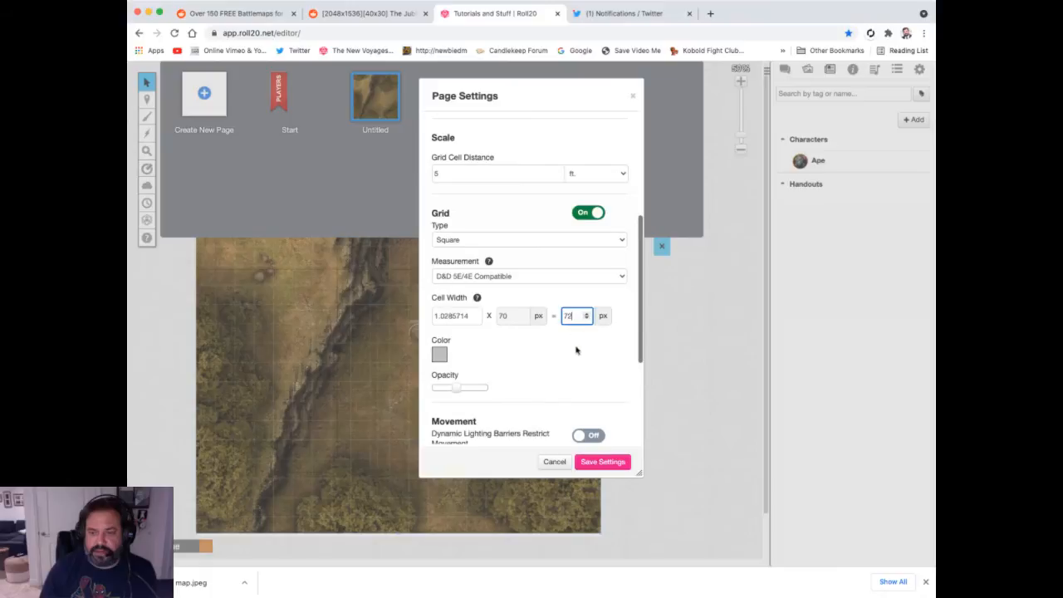
left_click(609, 465)
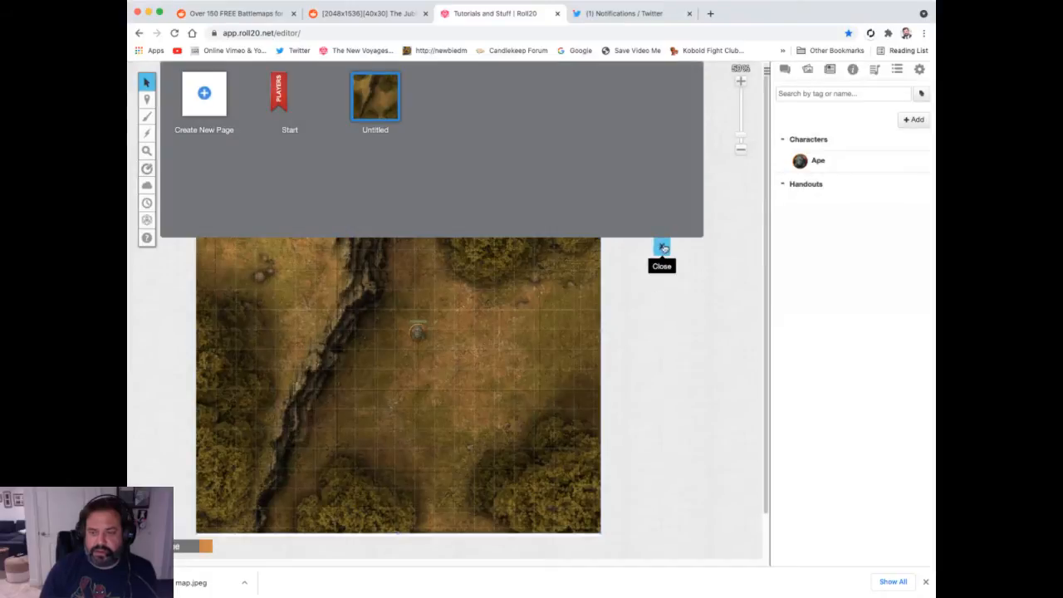
left_click(661, 247)
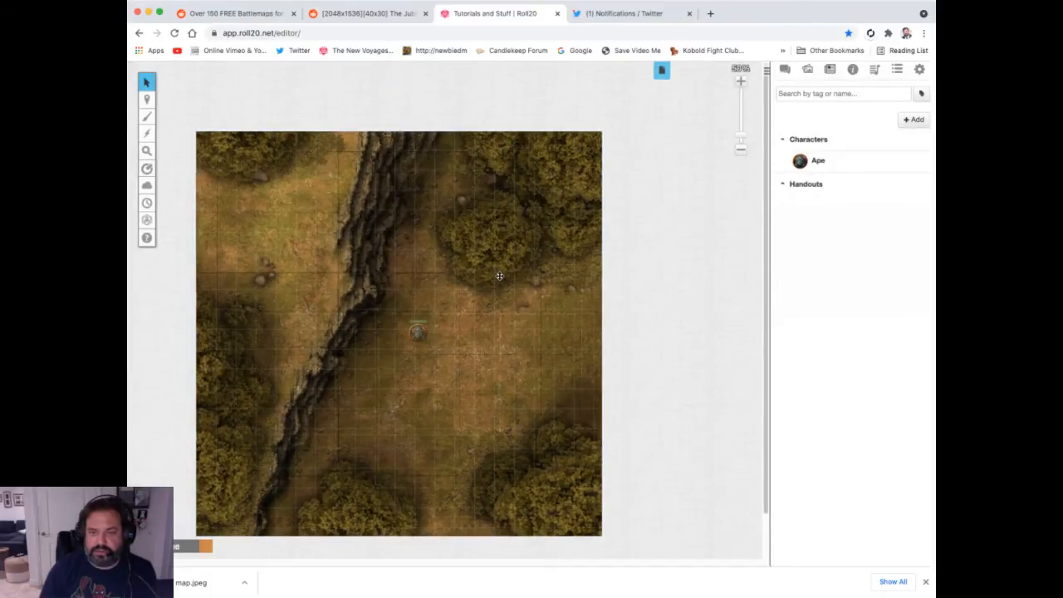
Nudge and resize the forest map freehand toward the page edges, and check its built-in grid against the page grid up close.
left_click_drag(499, 274, 501, 270)
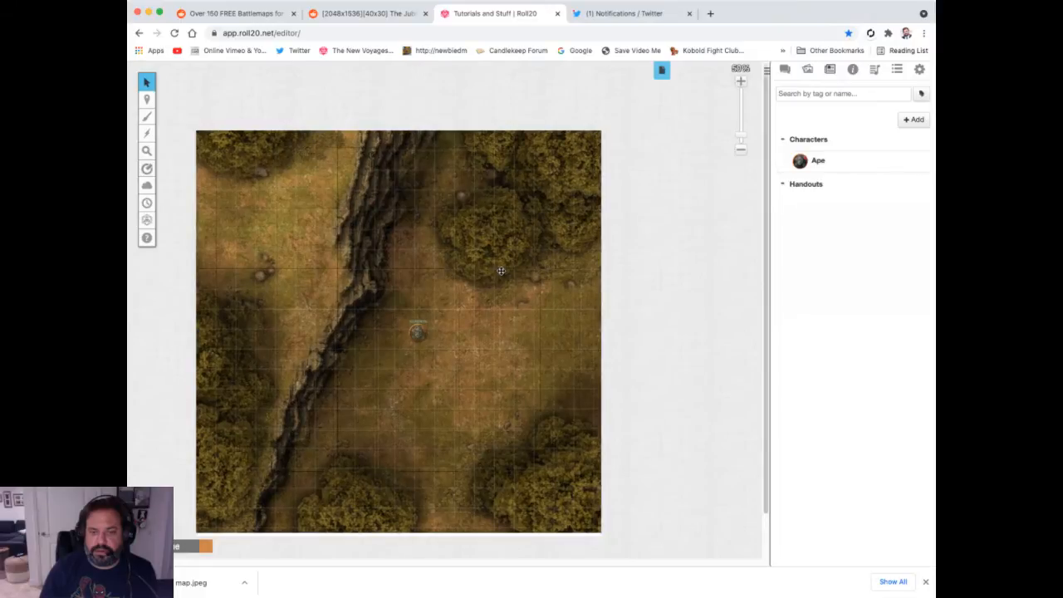
right_click(466, 182)
mouse_move(496, 163)
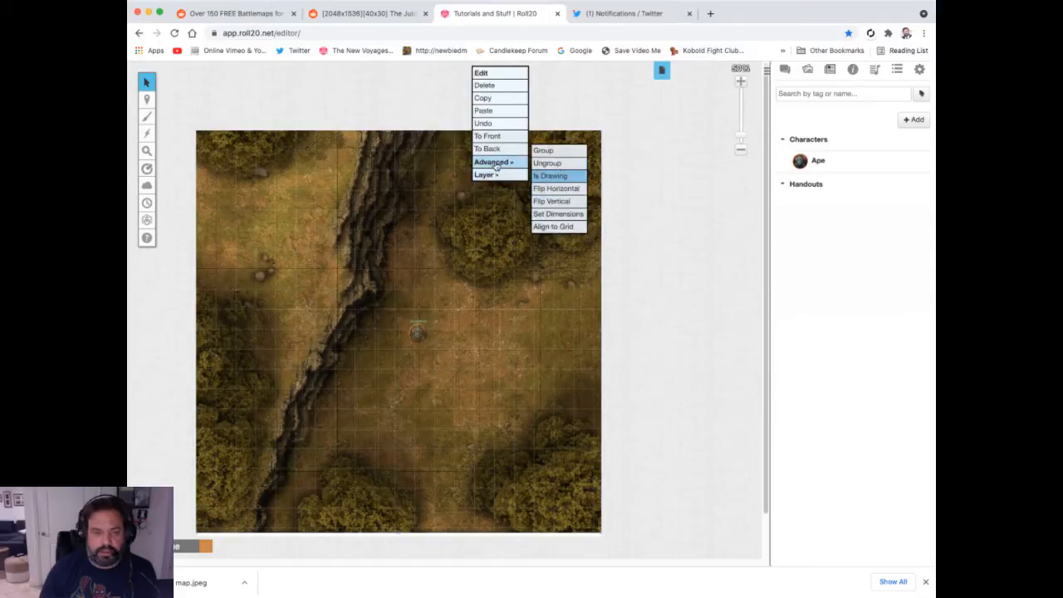
left_click(579, 307)
left_click_drag(563, 308, 567, 304)
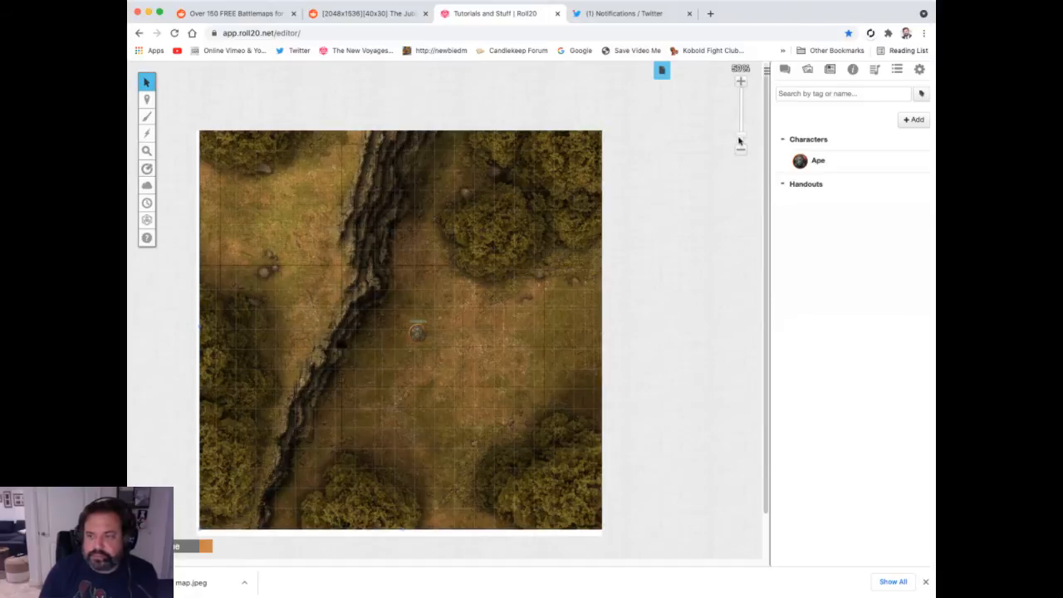
left_click_drag(739, 140, 740, 122)
scroll(656, 197, "right", 2)
scroll(656, 197, "right", 2)
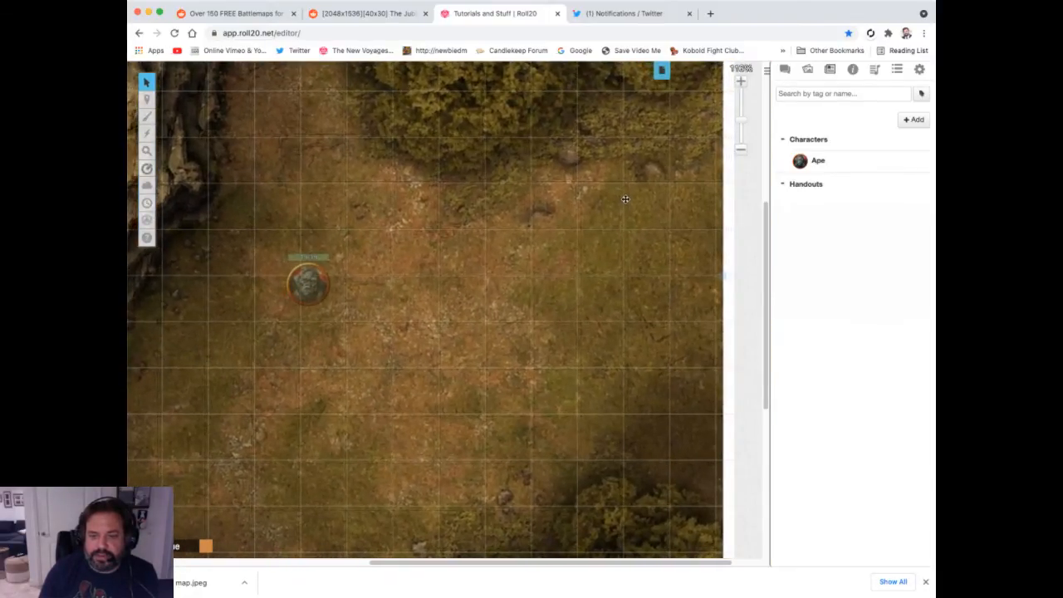
scroll(623, 197, "right", 1)
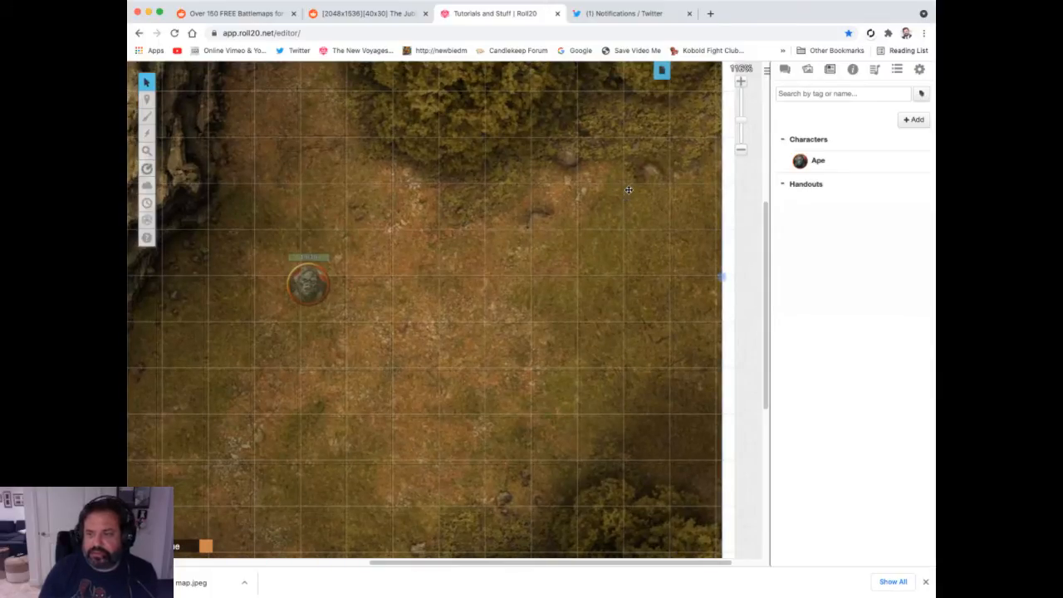
Look through the recent uploads in the art library for forestclearings2_grid.jpg, view it in the uploads window, and close that window.
left_click(807, 70)
scroll(863, 289, "down", 18)
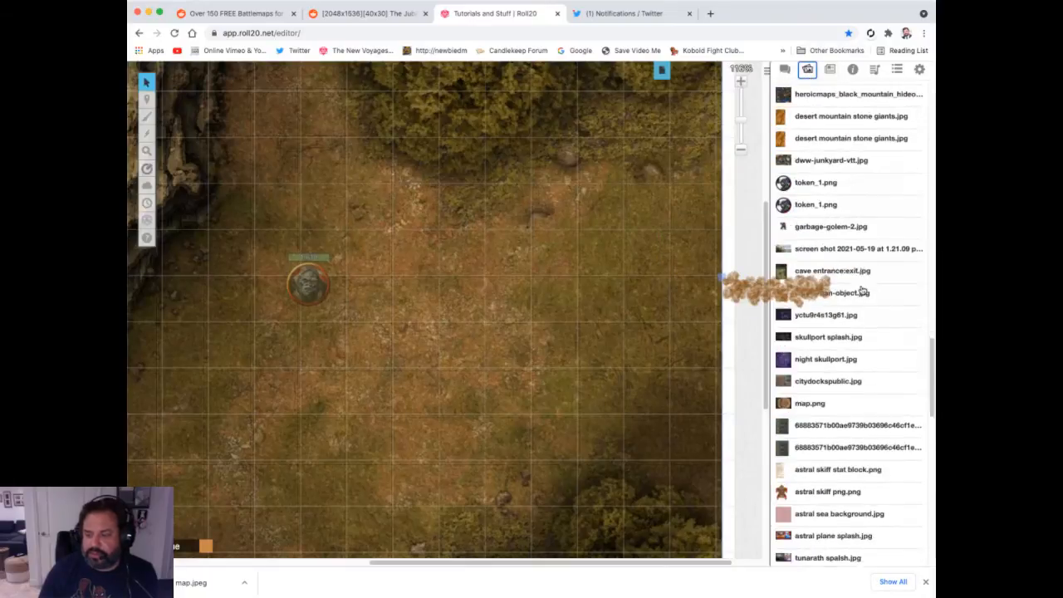
scroll(863, 289, "up", 5)
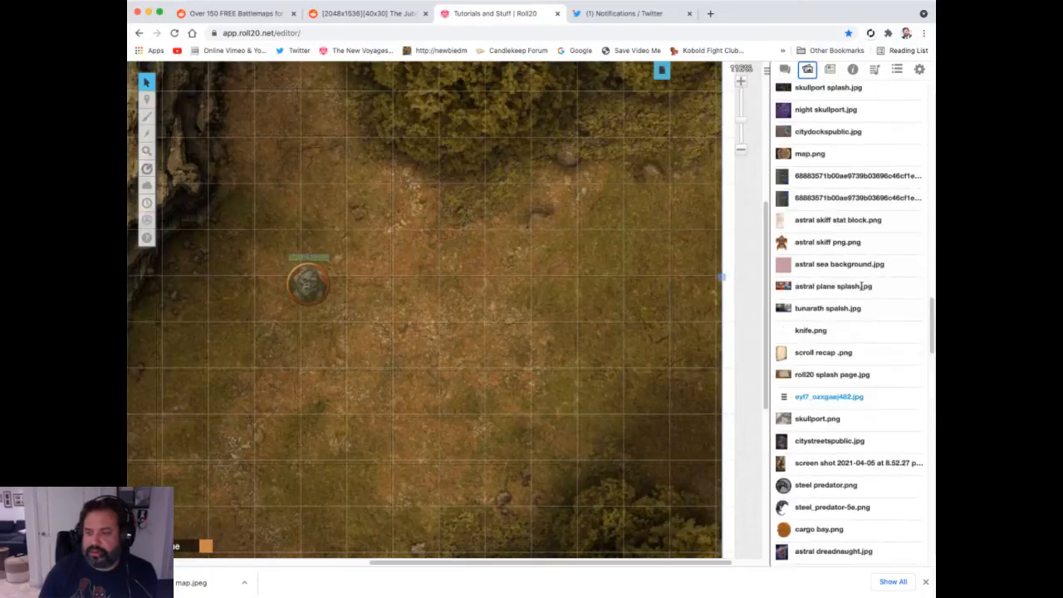
scroll(861, 289, "up", 15)
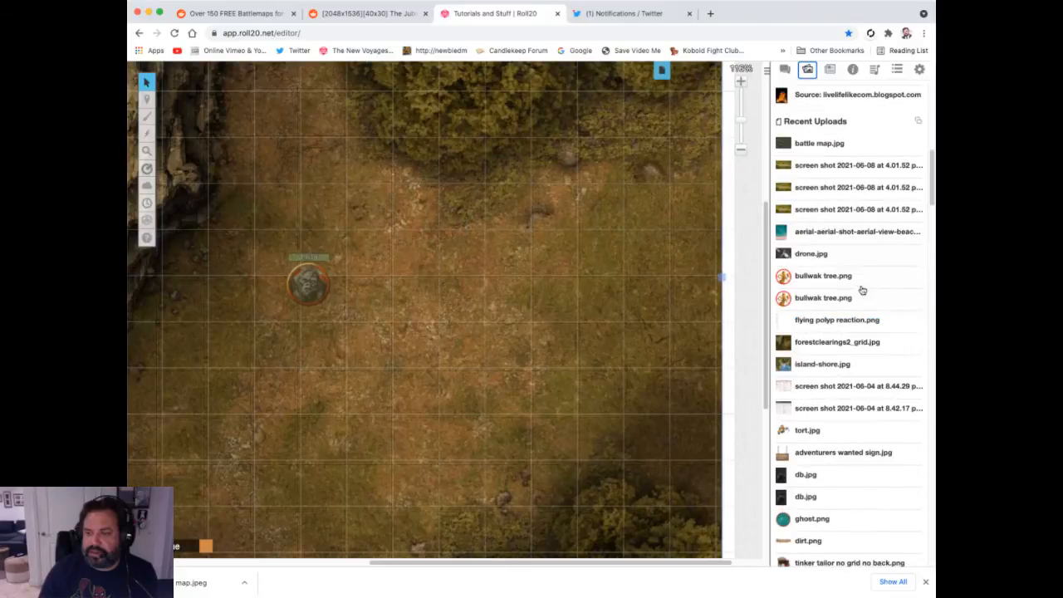
scroll(861, 288, "up", 1)
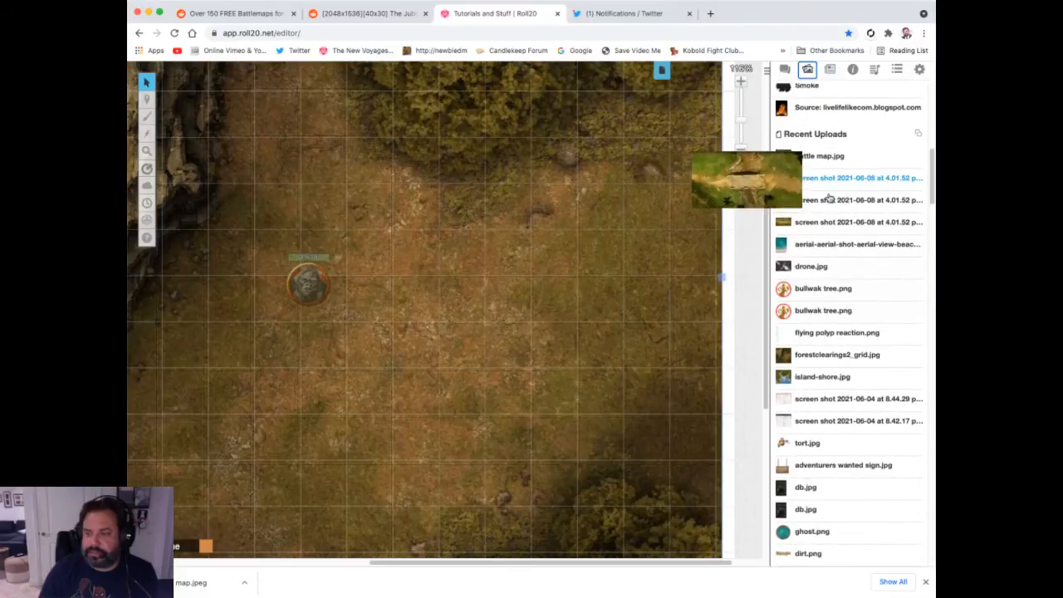
right_click(810, 356)
left_click(885, 352)
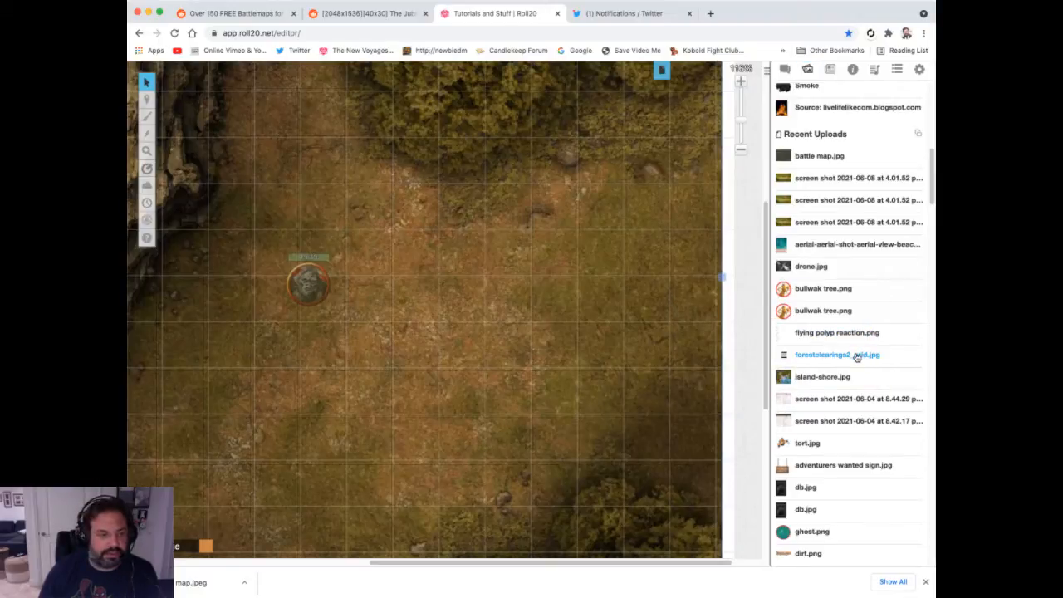
left_click(857, 357)
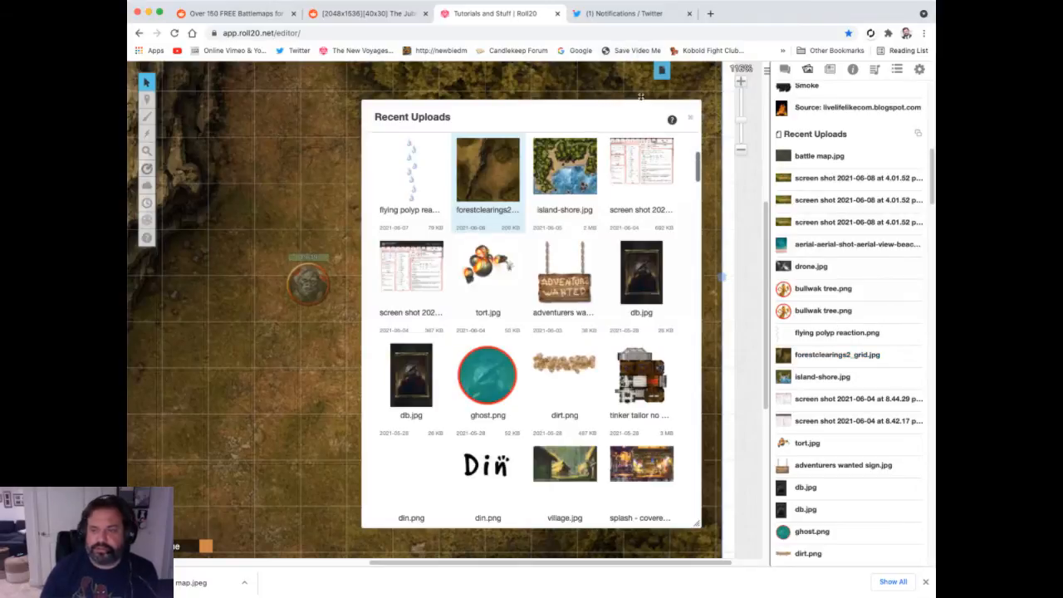
left_click(691, 120)
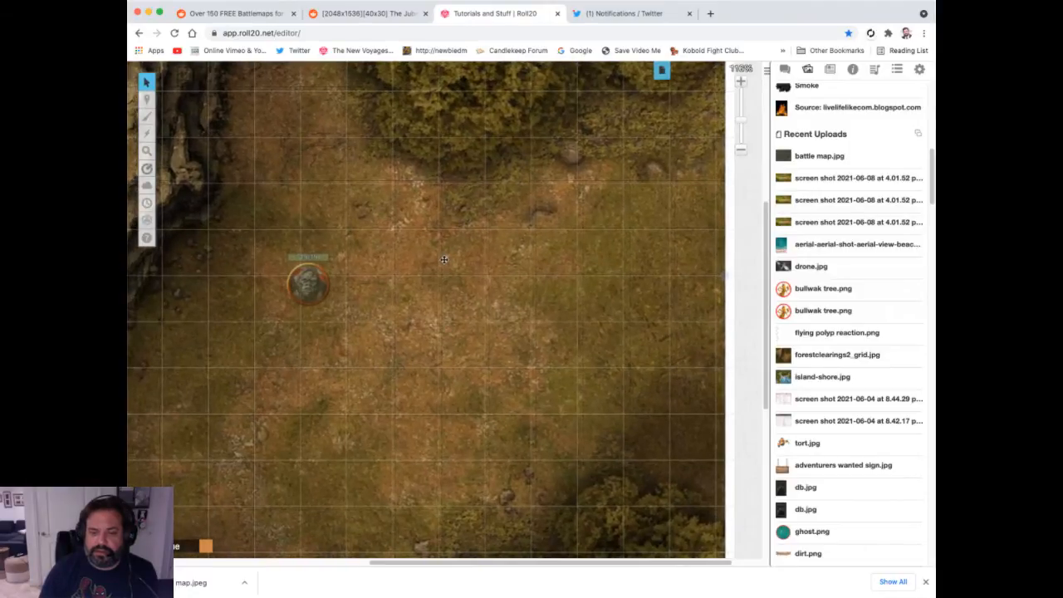
Clear the page by deleting the forest map and, on the token layer, the Ape token.
left_click(741, 136)
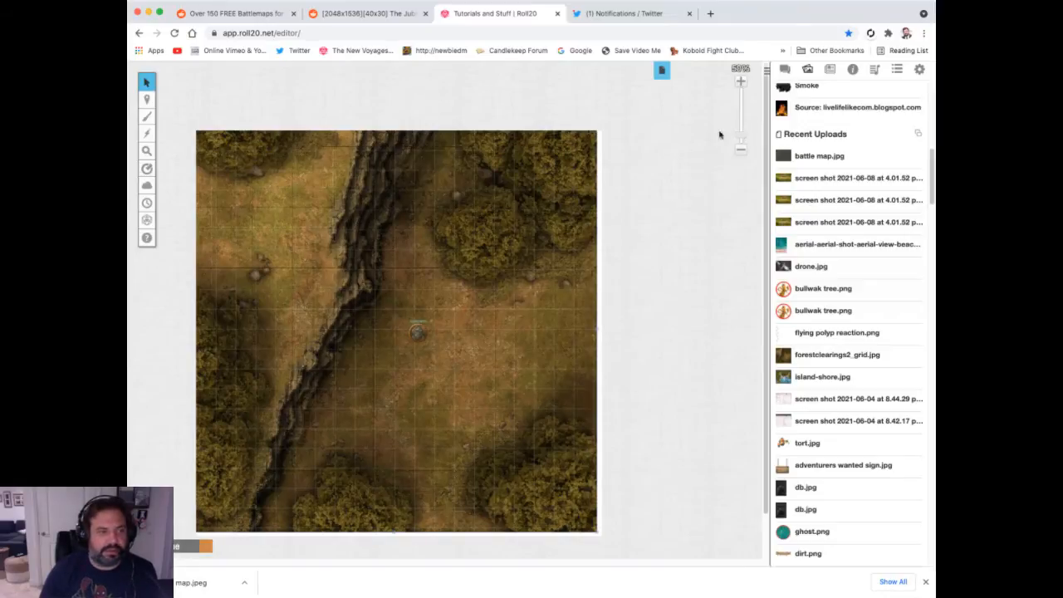
left_click(628, 14)
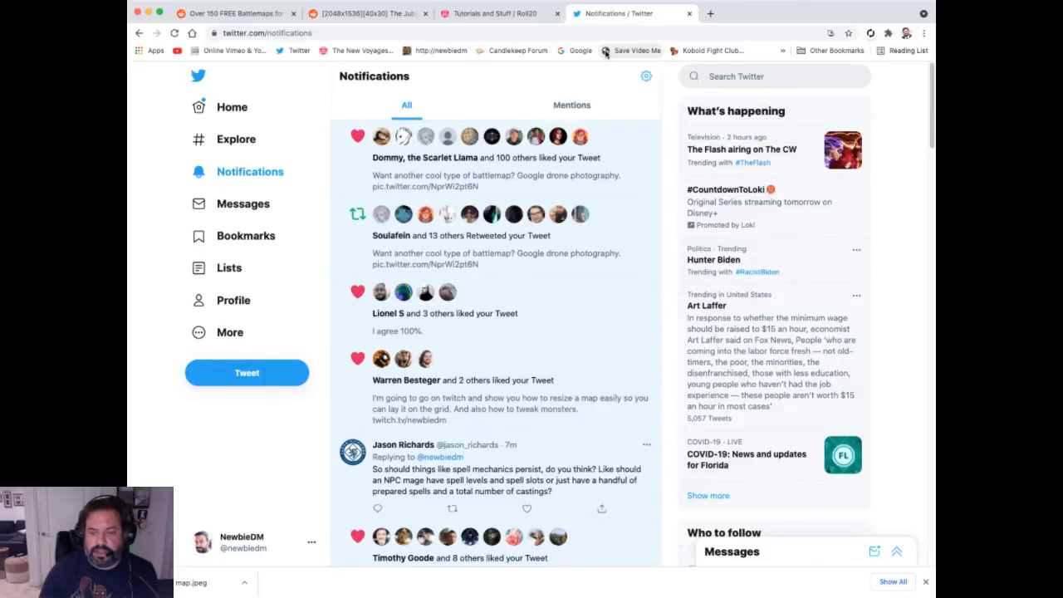
left_click(489, 15)
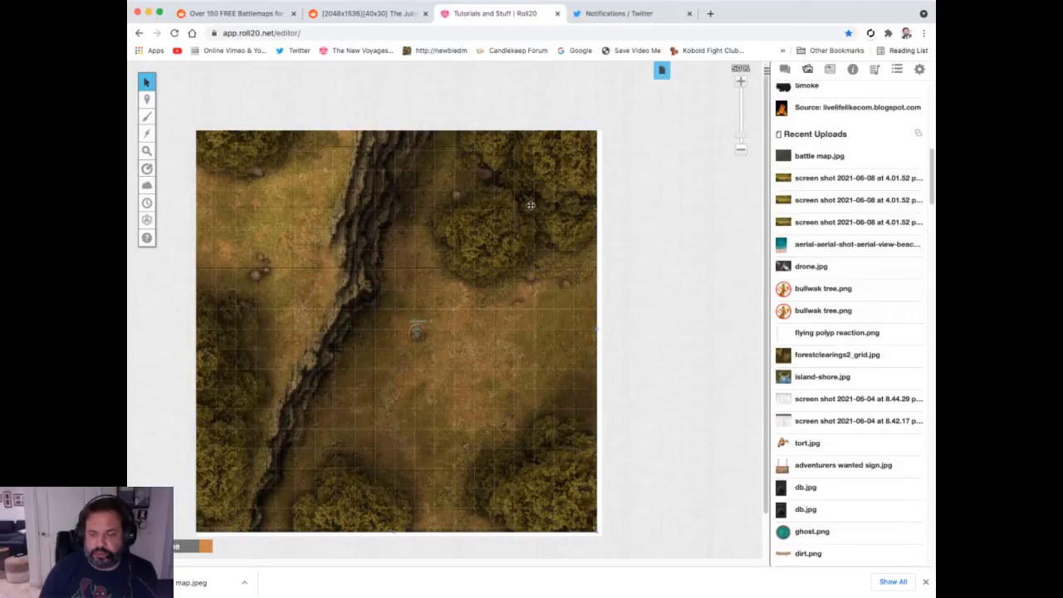
key("Delete")
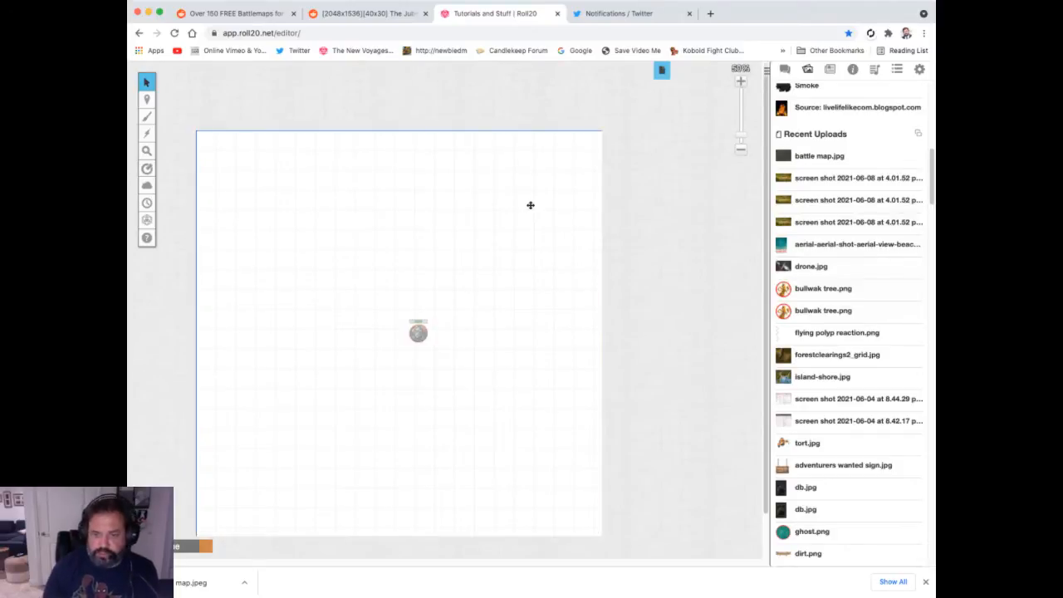
left_click(176, 93)
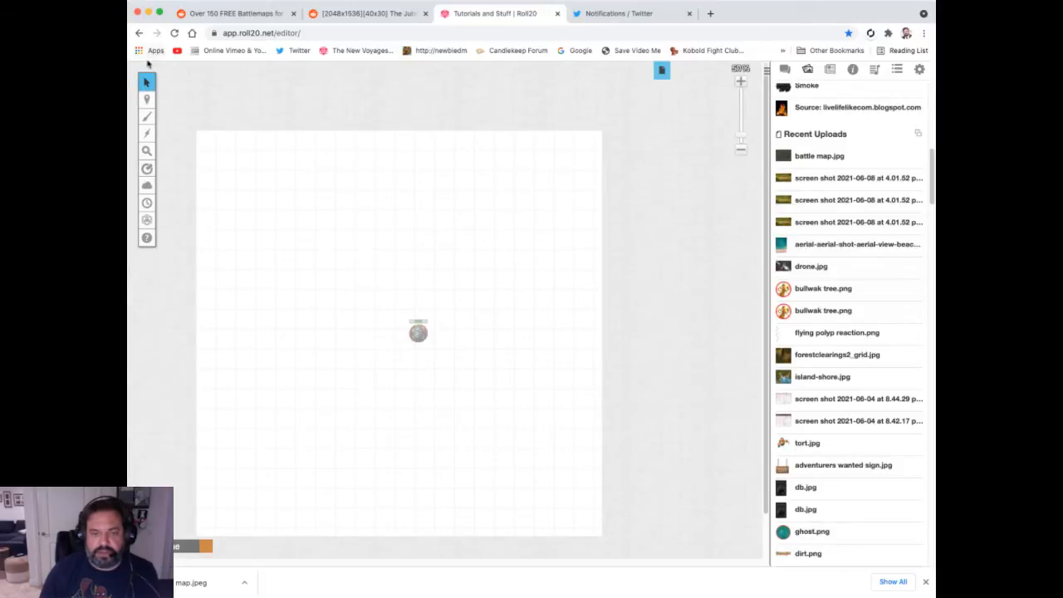
mouse_move(147, 100)
left_click(212, 111)
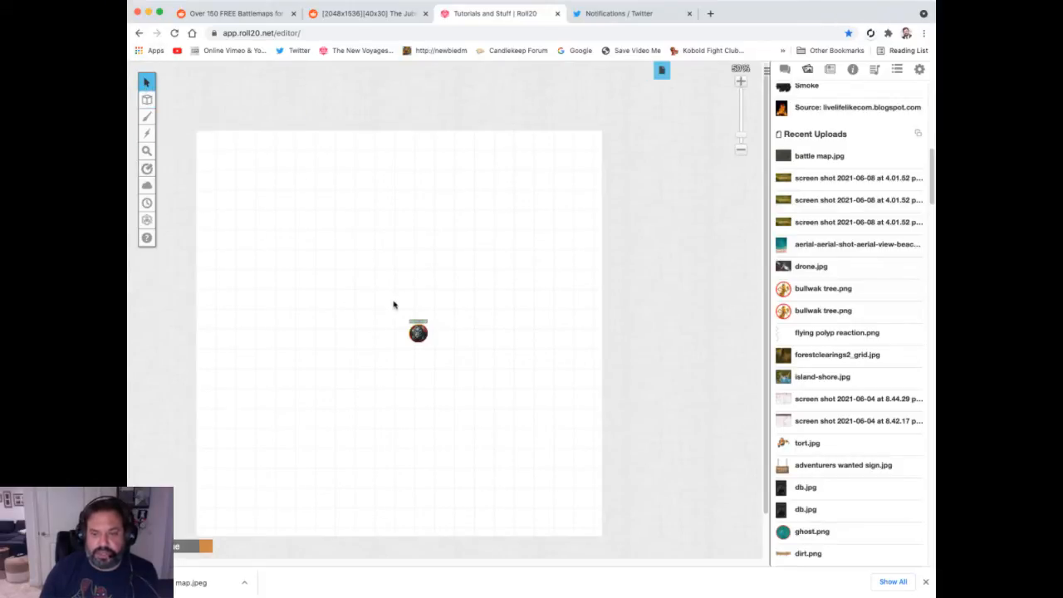
left_click(418, 332)
key("Delete")
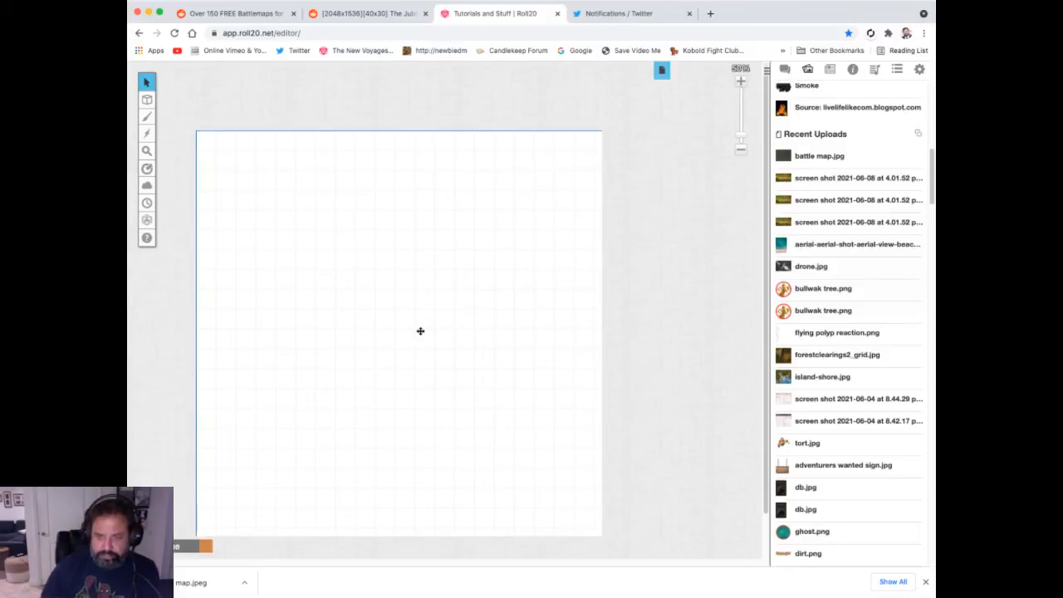
Find the Ape among the monsters in the D&D 5th Edition compendium and place its token near the middle of the page.
left_click(852, 69)
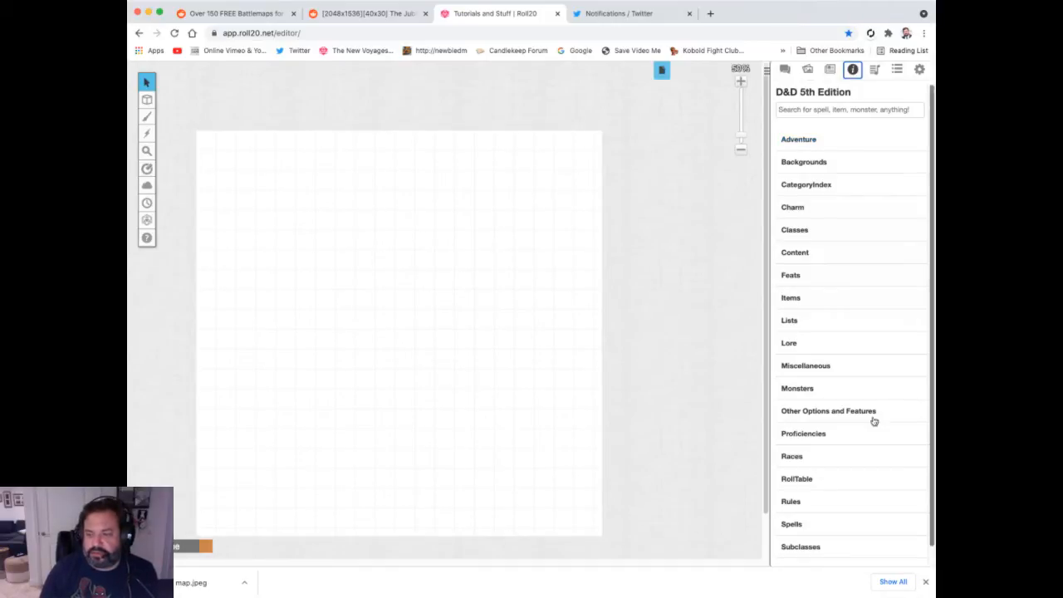
left_click(799, 388)
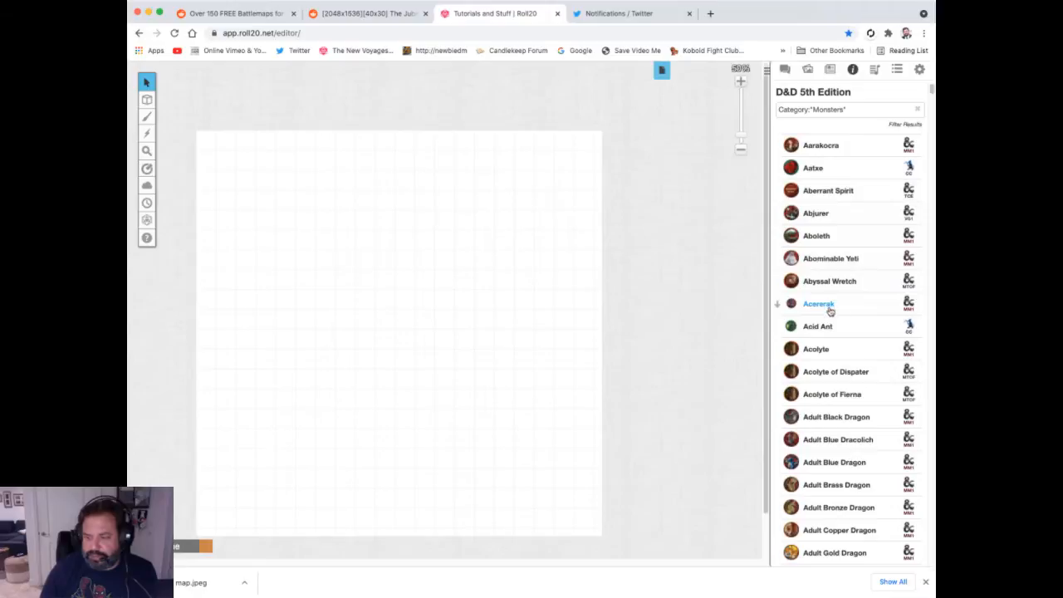
scroll(829, 307, "down", 6)
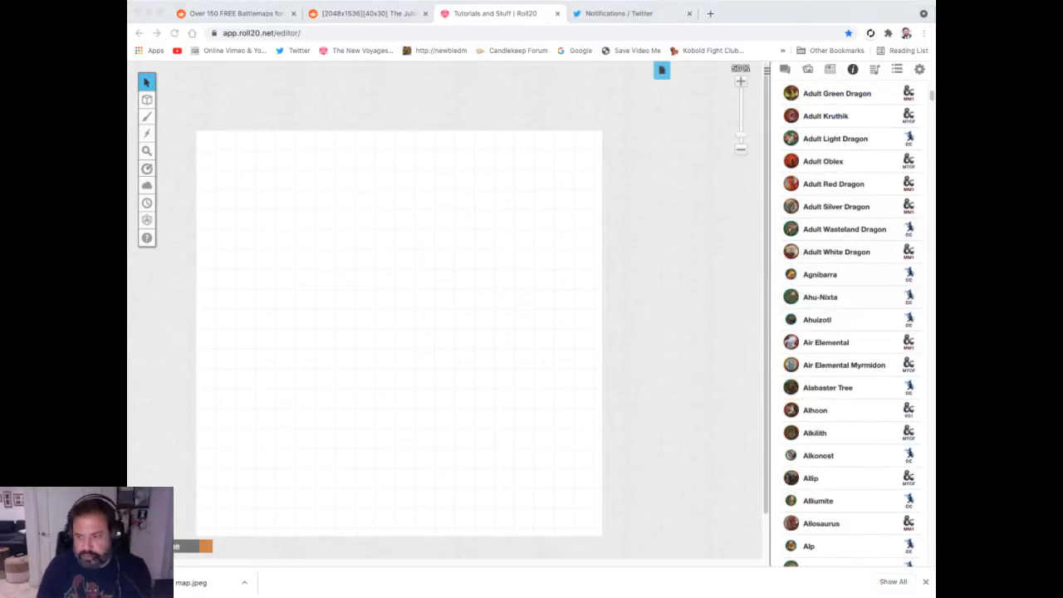
scroll(840, 386, "down", 6)
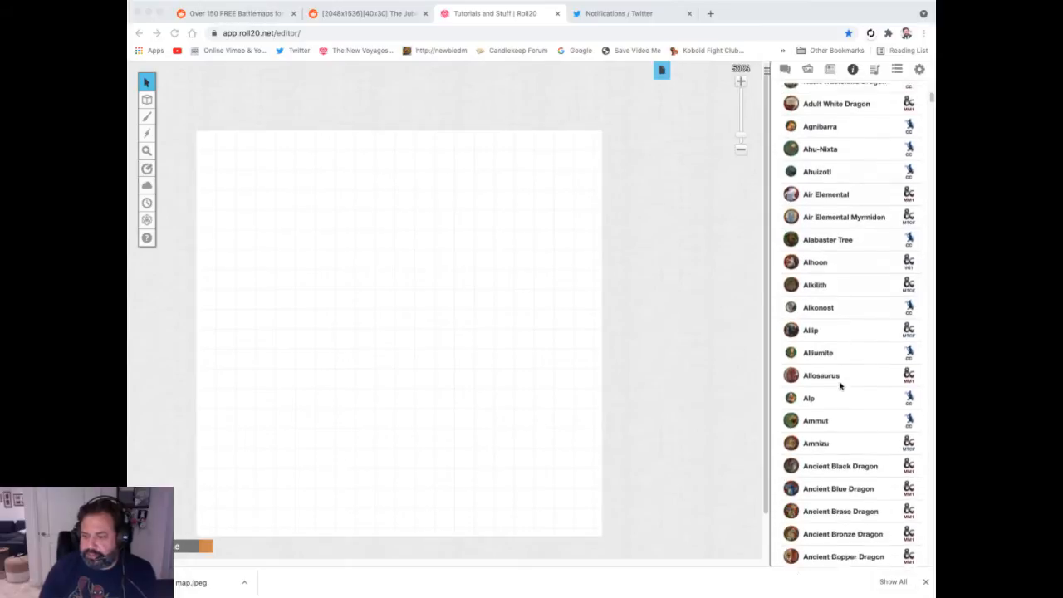
scroll(840, 385, "down", 9)
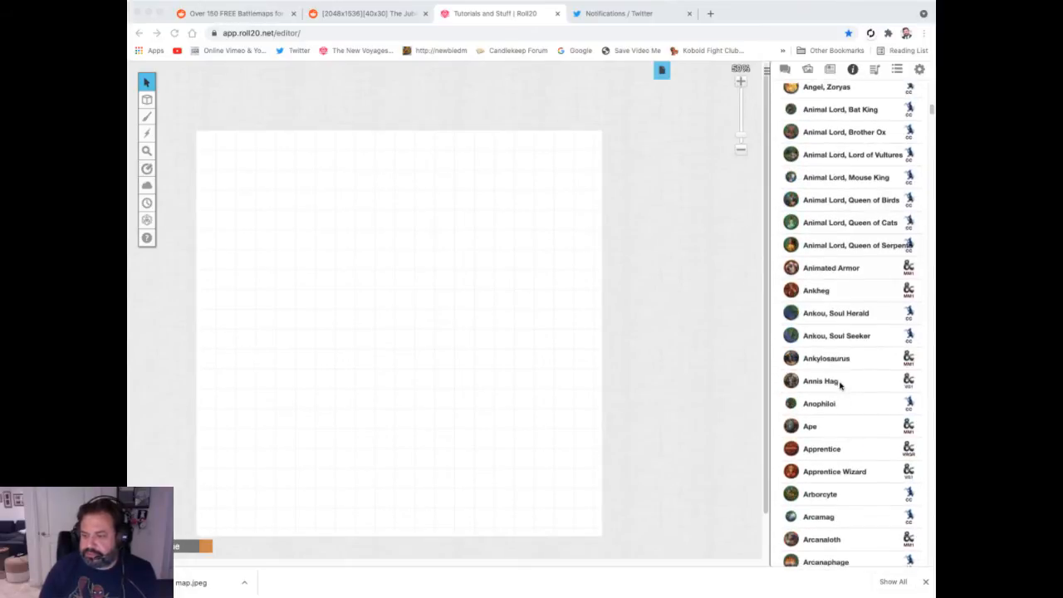
scroll(840, 386, "down", 4)
scroll(840, 385, "up", 11)
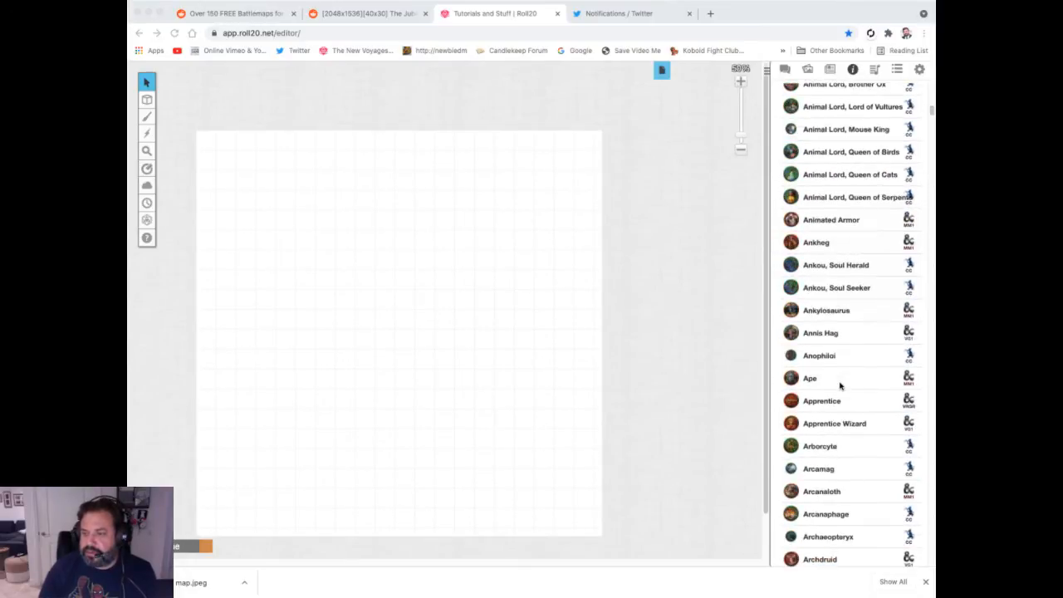
scroll(840, 385, "down", 3)
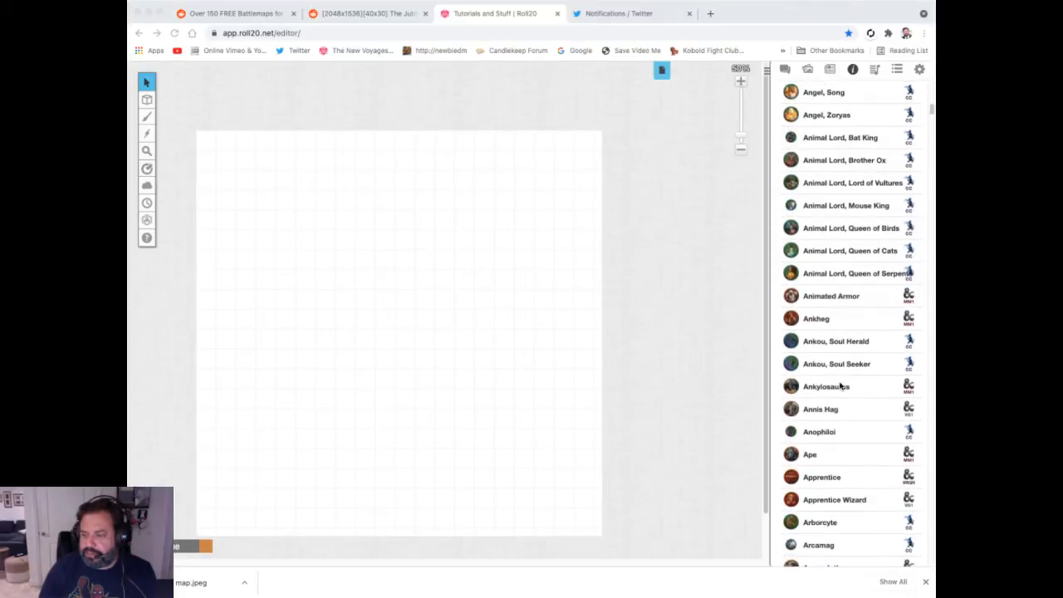
left_click_drag(811, 455, 402, 303)
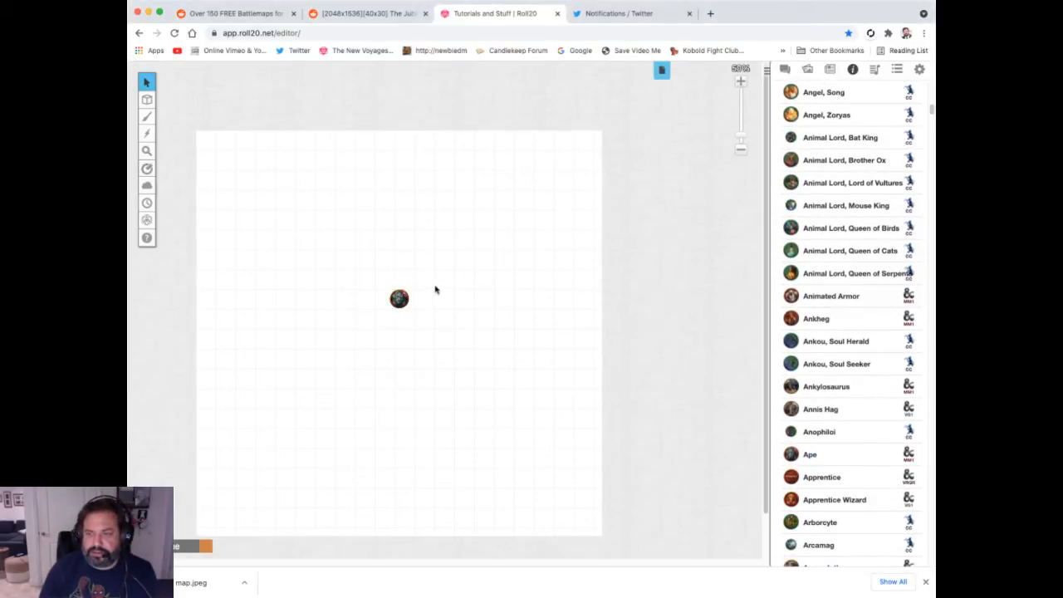
View the Ape's compendium entry and close it.
left_click_drag(742, 133, 742, 127)
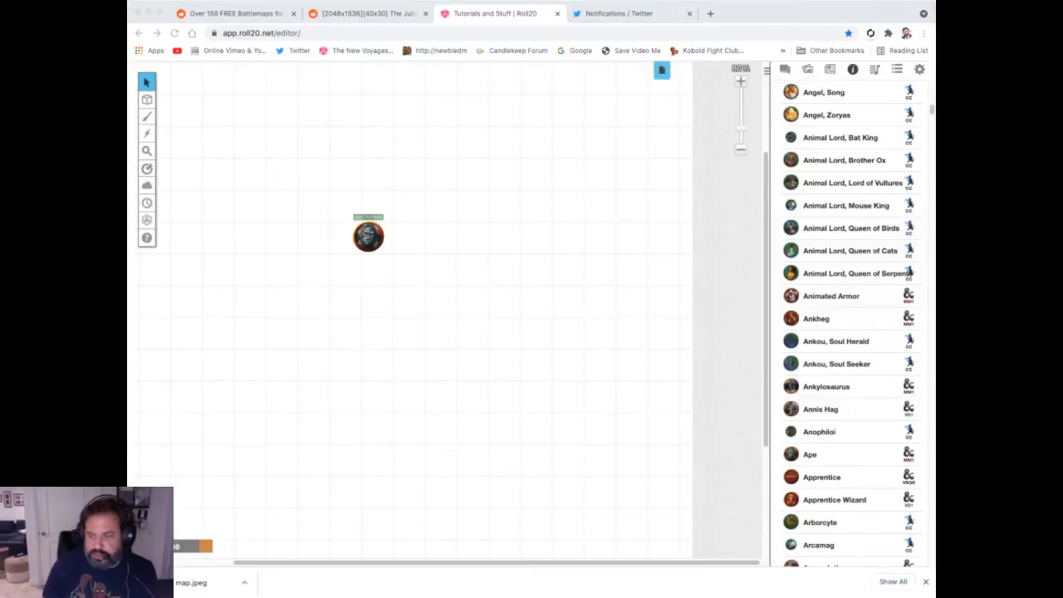
left_click(810, 454)
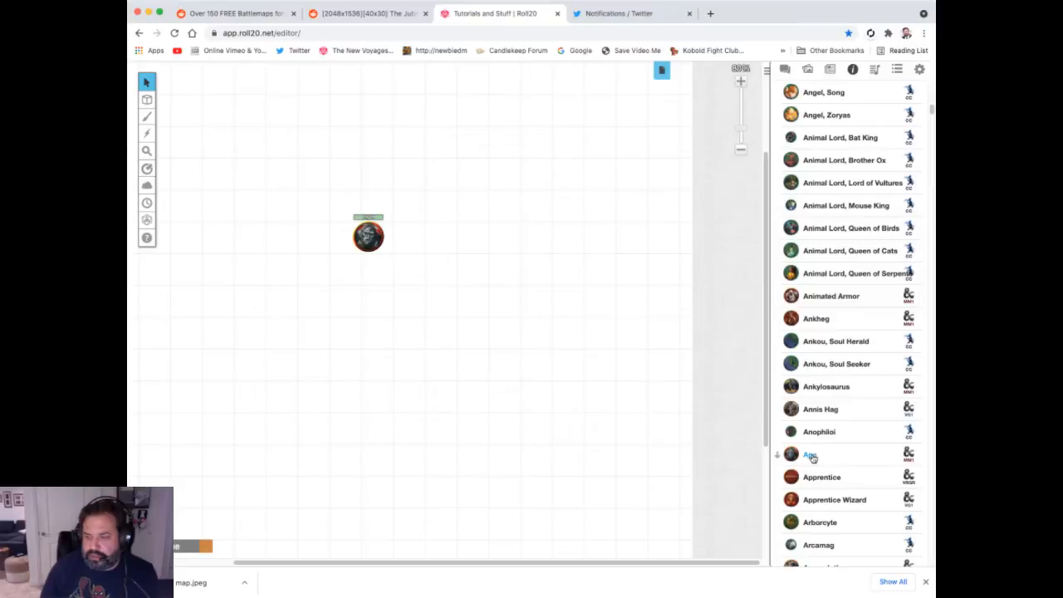
left_click(810, 454)
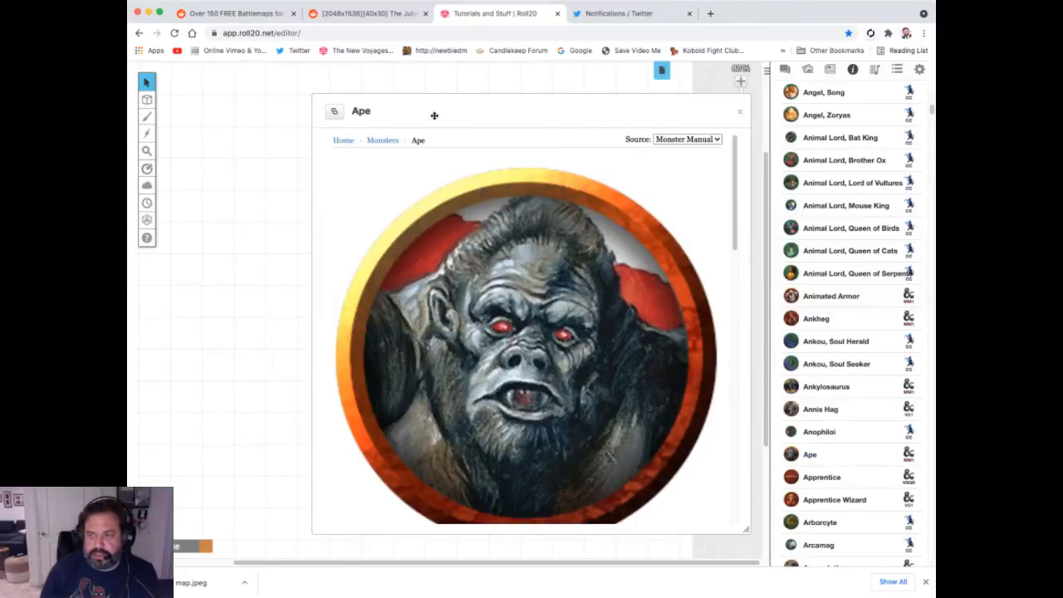
left_click(797, 104)
Open the Ape's journal entry, move its window aside, and show the character sheet.
left_click(829, 72)
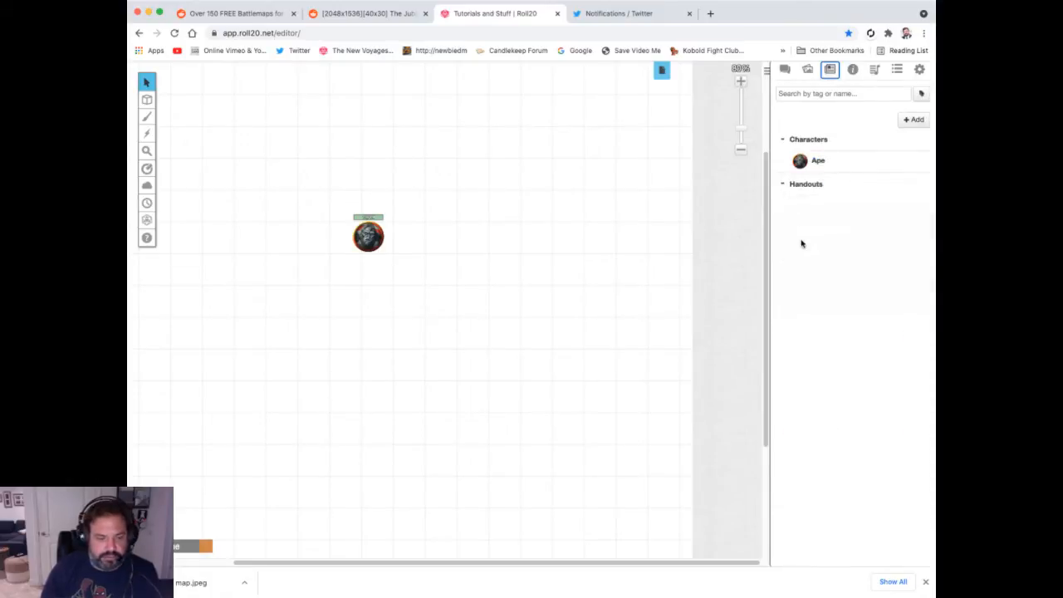
left_click(817, 162)
left_click_drag(408, 95, 584, 103)
left_click(513, 137)
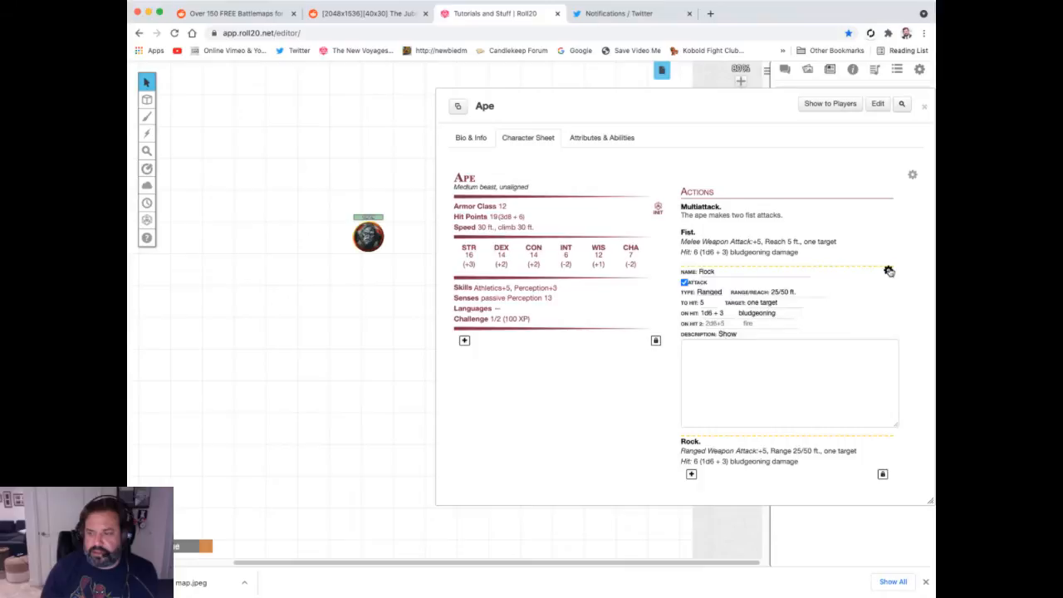
Close the Rock action's edit form, view the Ape's NPC options, and narrow the sheet window beside the token.
left_click(888, 270)
left_click(907, 176)
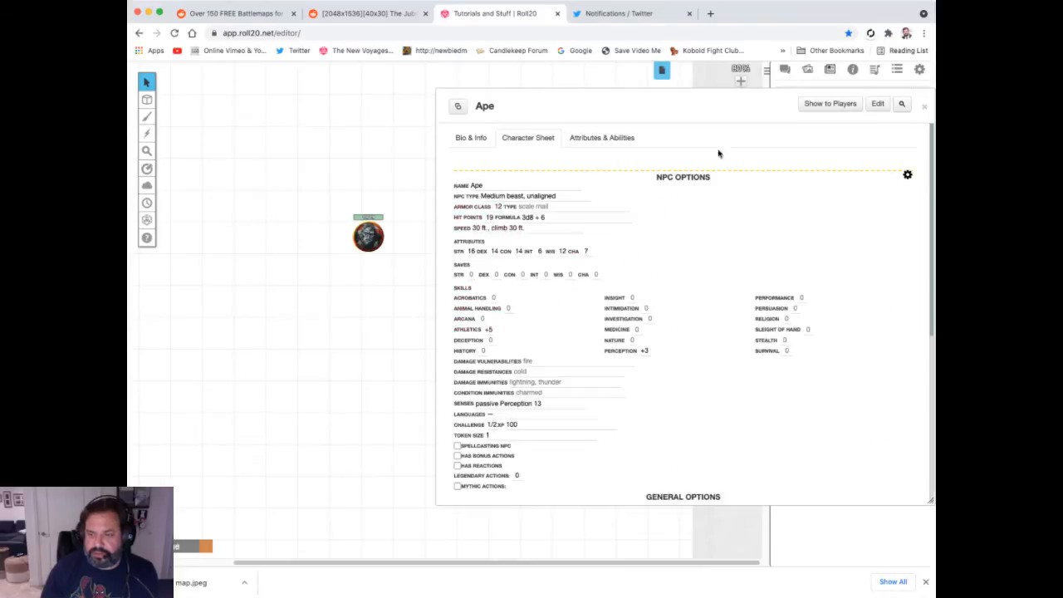
left_click(907, 176)
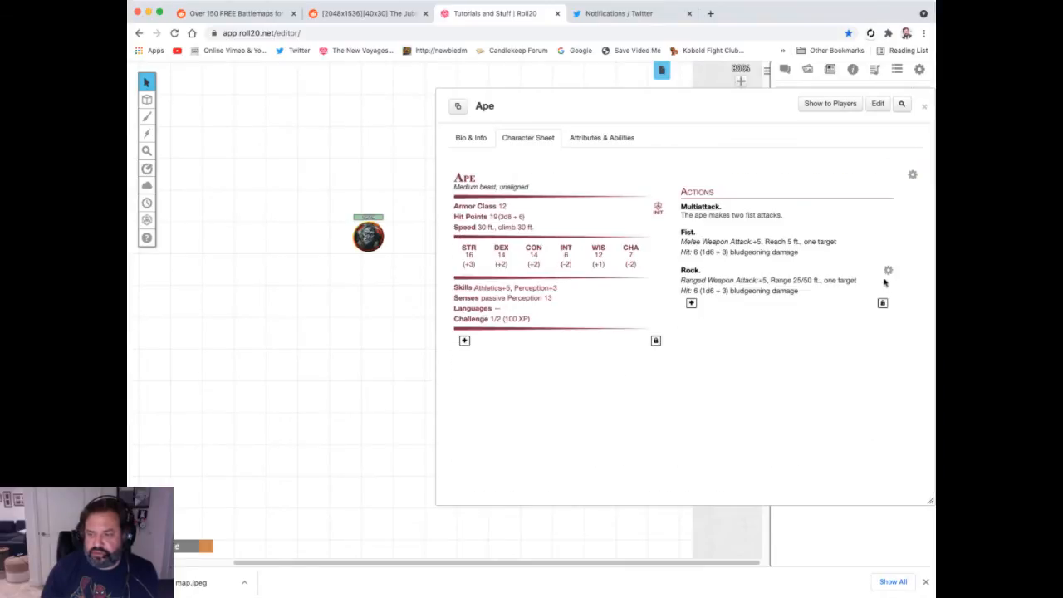
left_click_drag(712, 105, 673, 104)
left_click_drag(895, 166, 643, 103)
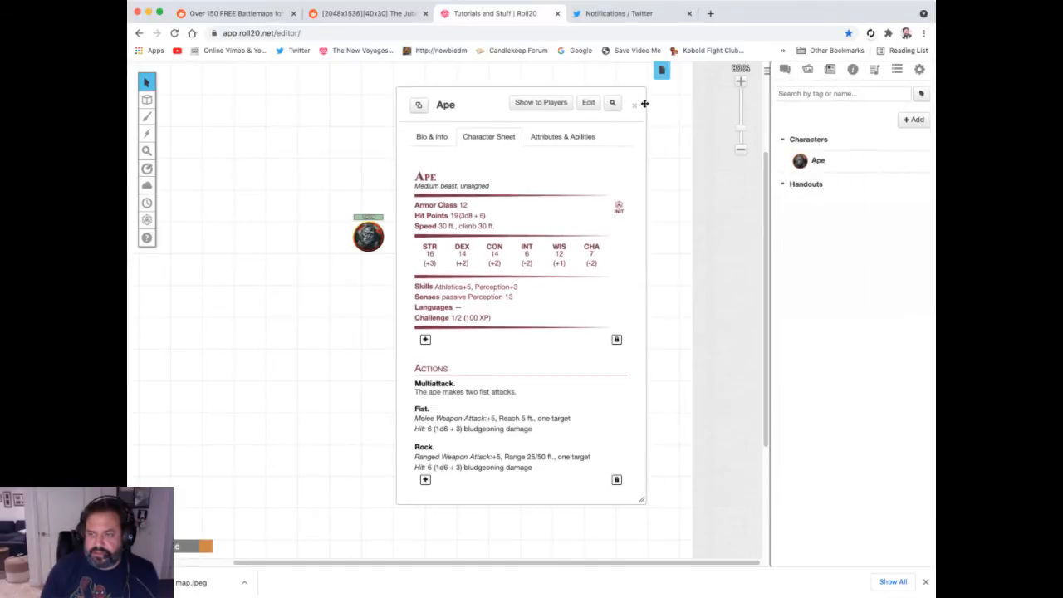
Show the chat and roll the Ape's Fist attack from its sheet, followed by the damage from the chat result.
left_click(784, 70)
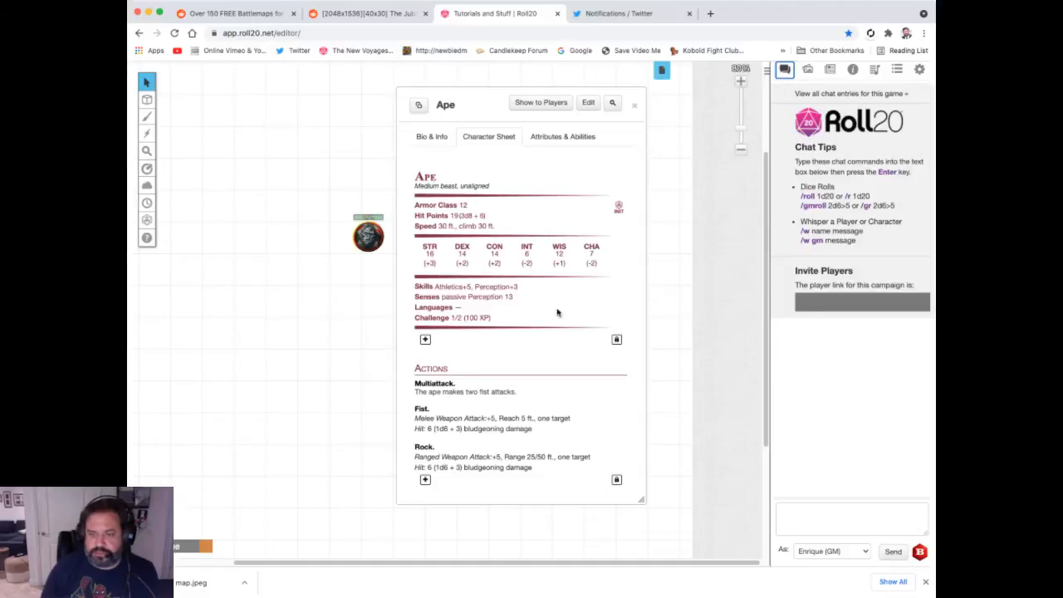
left_click(422, 410)
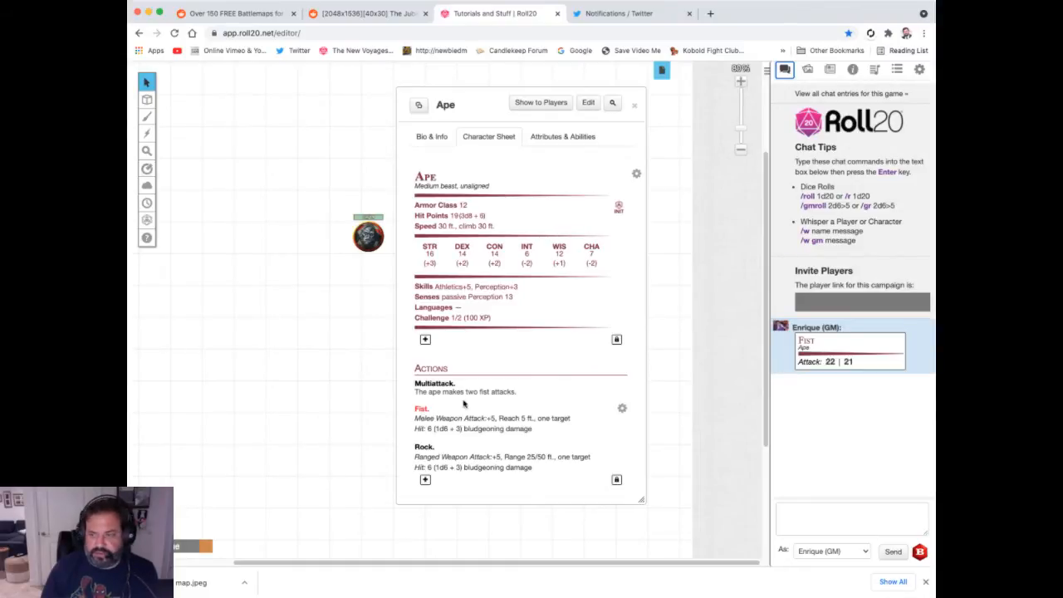
mouse_move(831, 362)
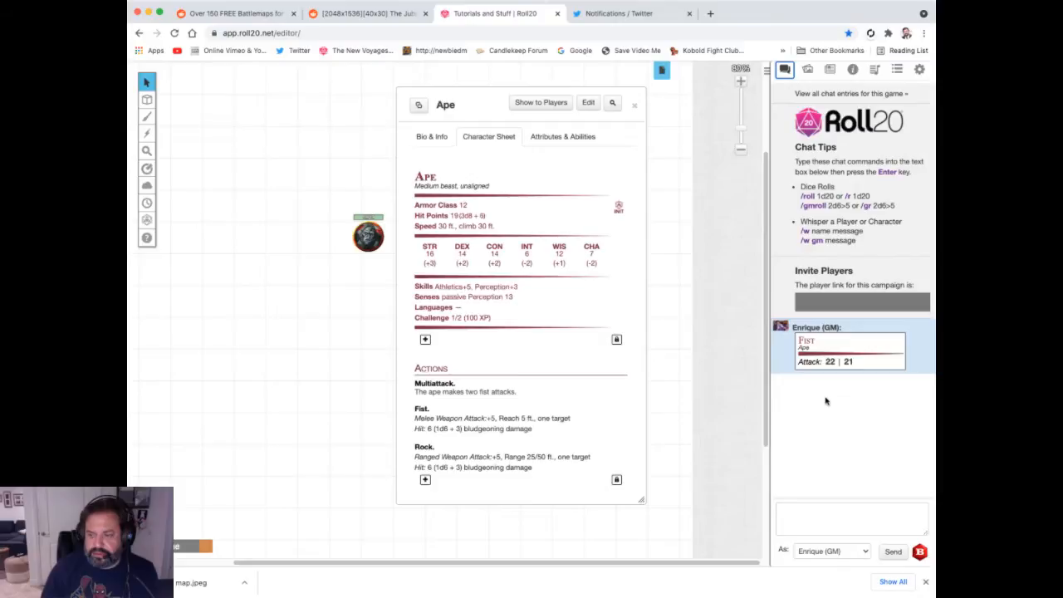
left_click(806, 341)
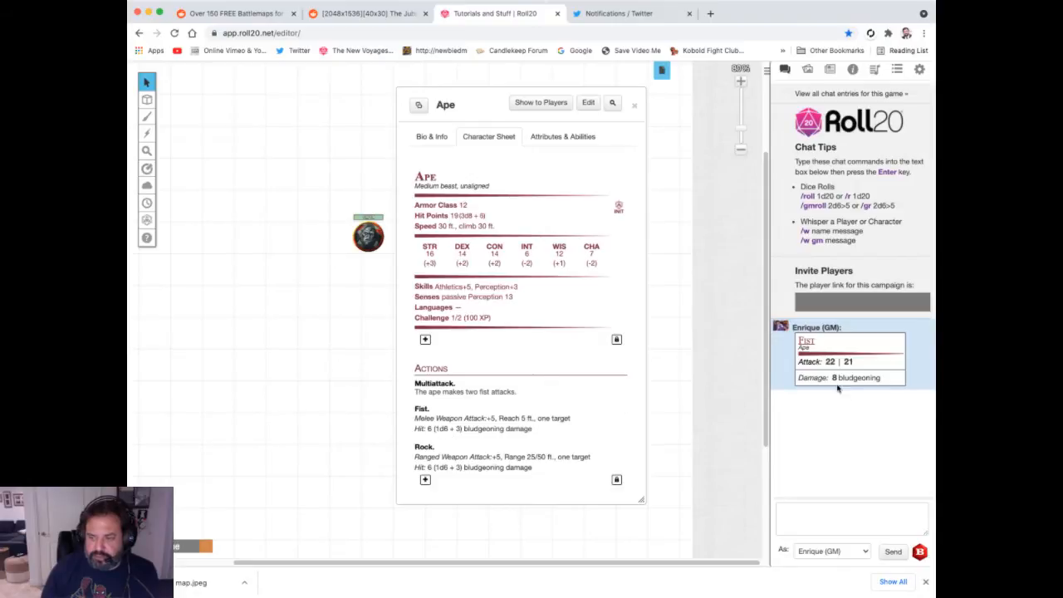
mouse_move(835, 378)
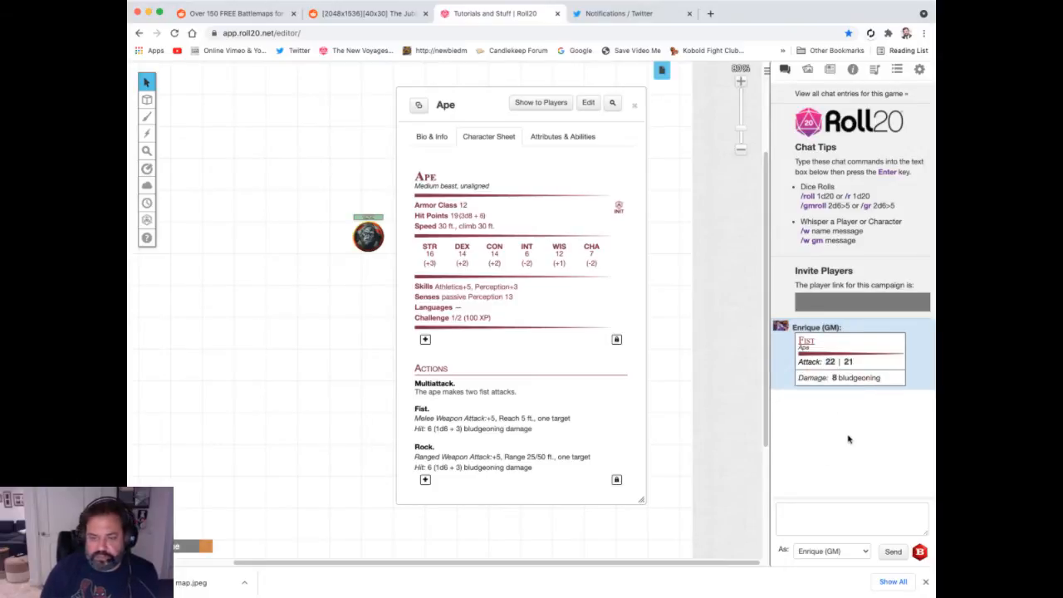
Open the Fist action for editing and set its to-hit bonus to 8.
mouse_move(501, 418)
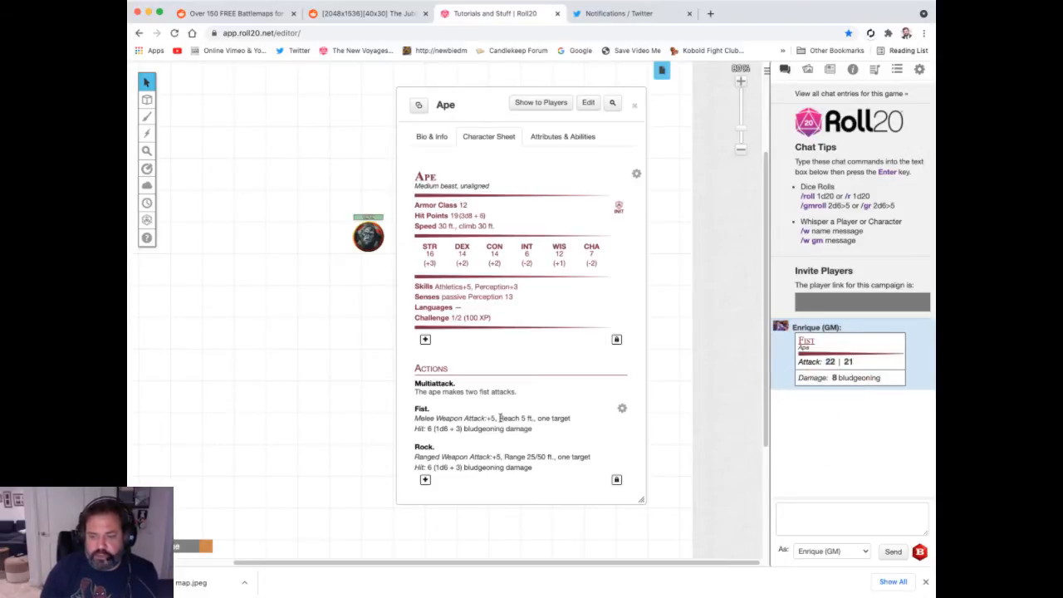
left_click(622, 411)
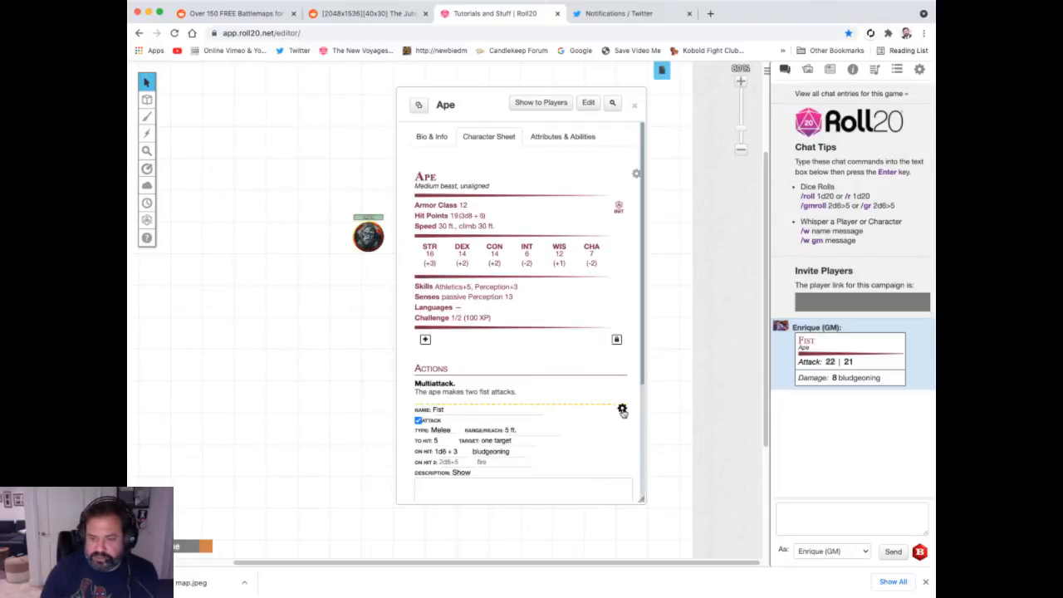
scroll(600, 436, "down", 2)
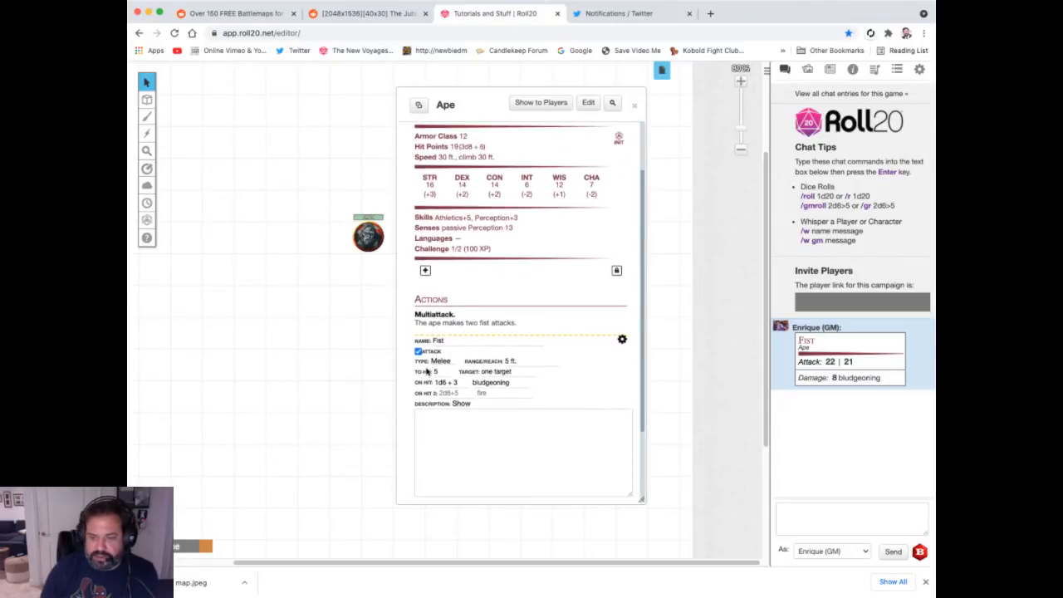
double_click(441, 371)
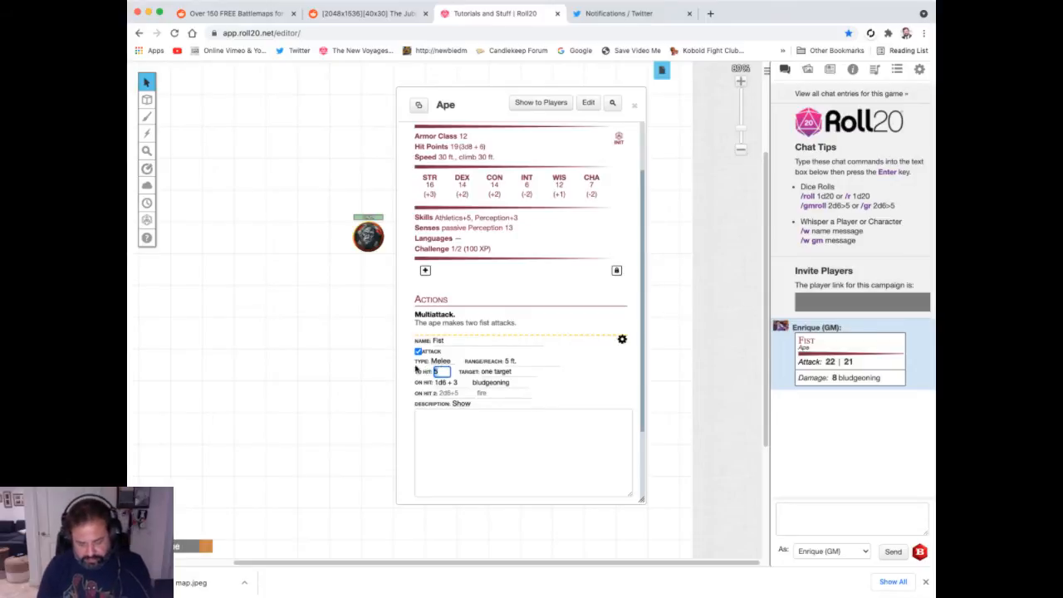
type("6")
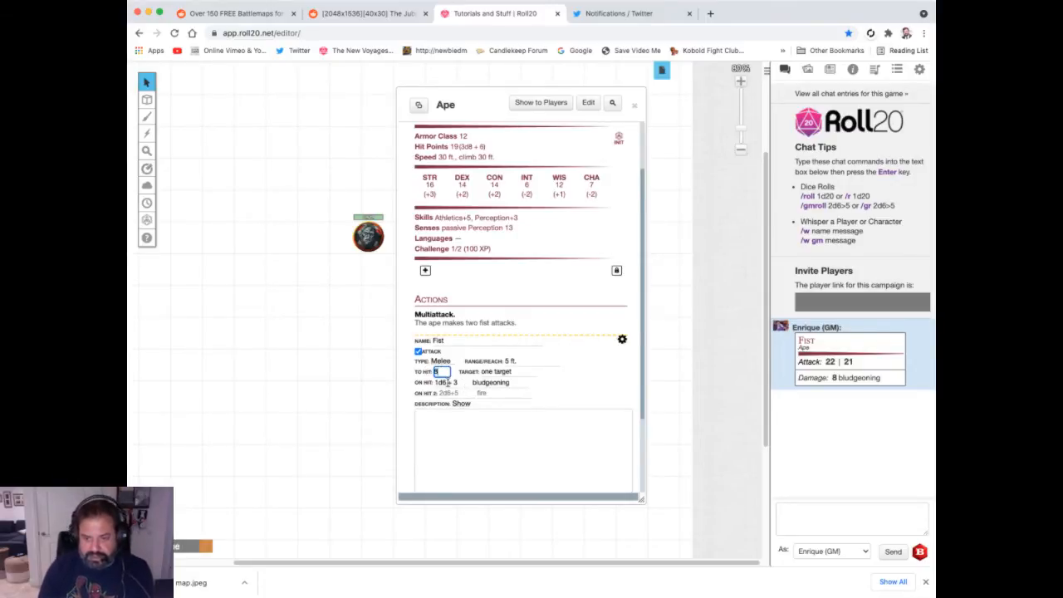
Set the Fist action's on-hit damage to 1d12 + 3, close its edit form, and roll the attack with its damage.
left_click(452, 382)
key("Left")
key("Left")
key("Left")
key("Left")
key("BackSpace")
type("12")
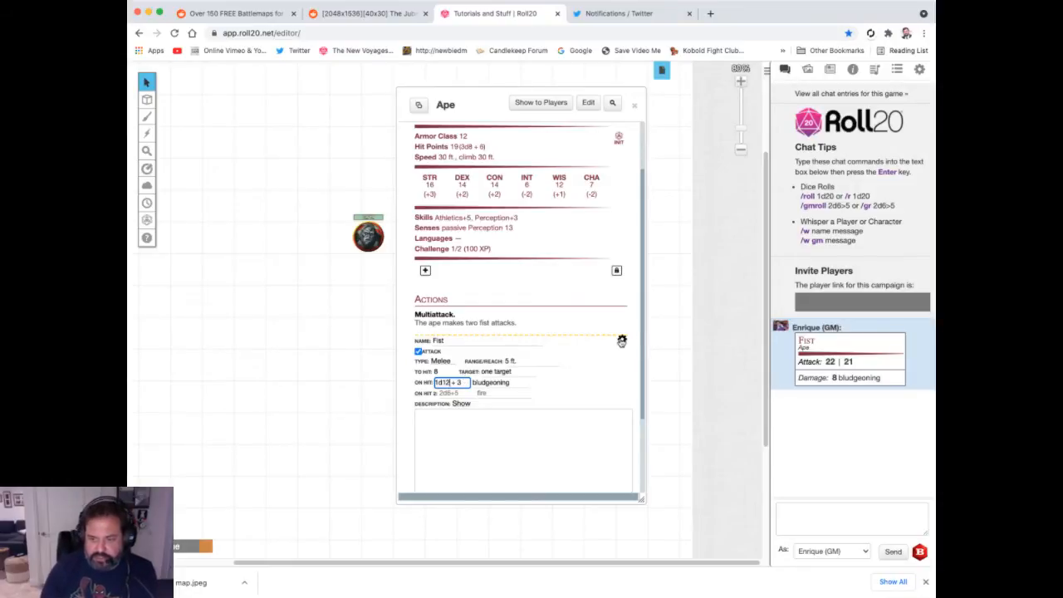
left_click(622, 339)
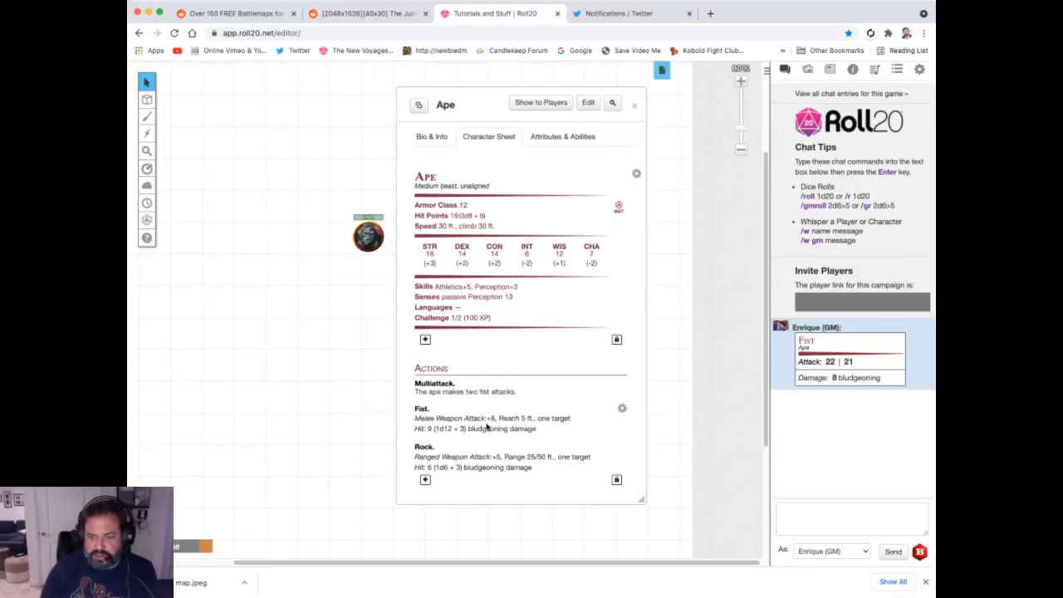
left_click(421, 411)
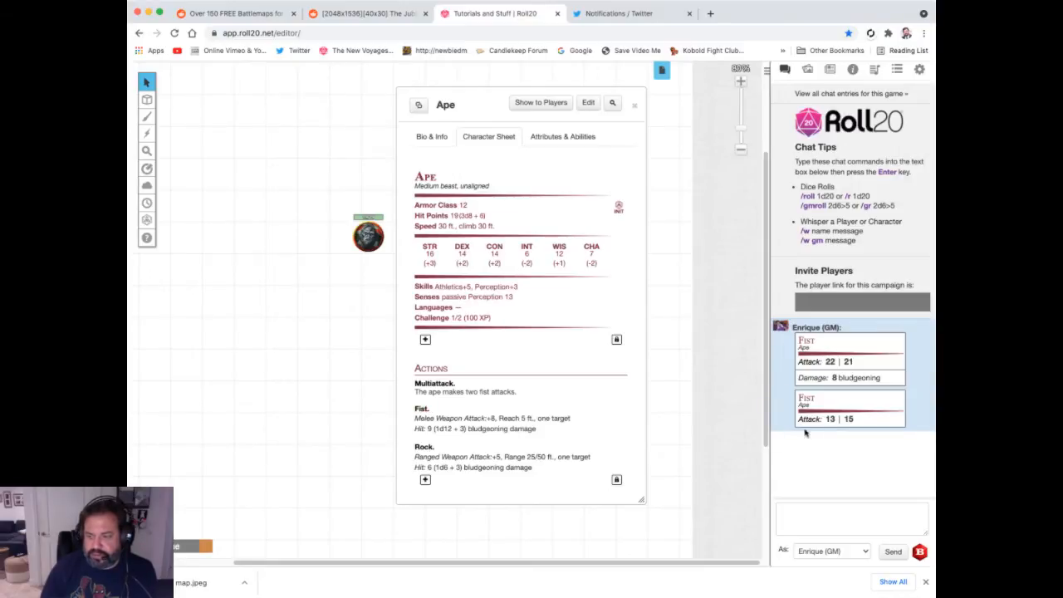
mouse_move(829, 419)
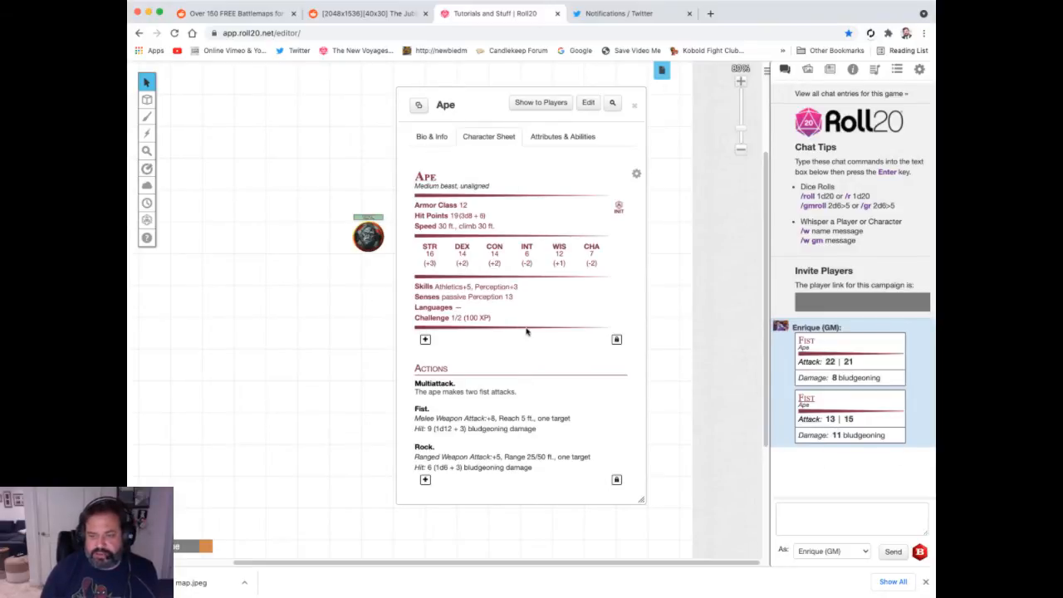
Set the Ape's hit points to 45 in its NPC options and return to the stat block.
left_click(637, 175)
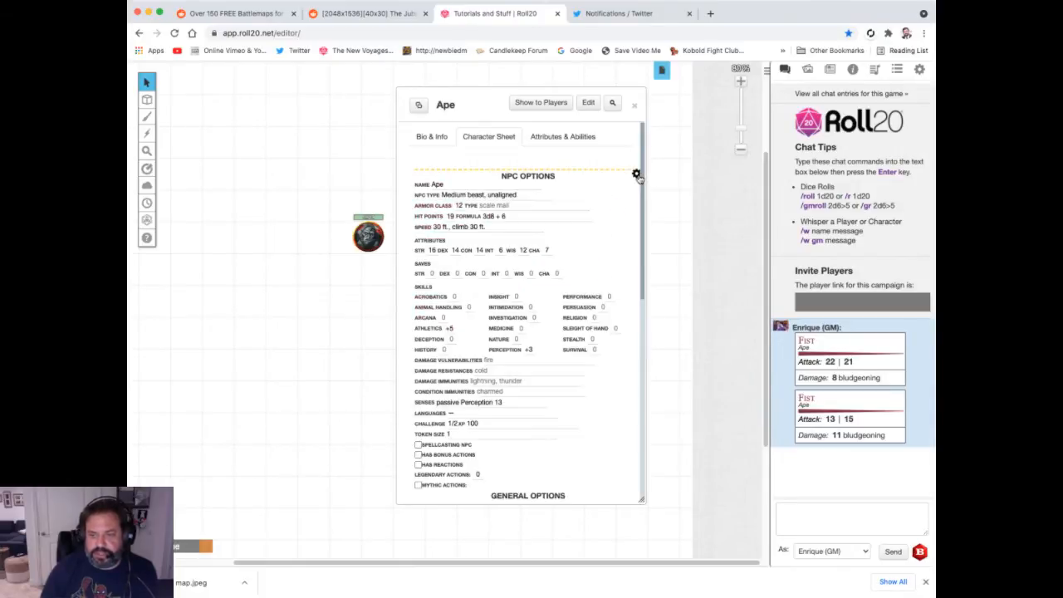
left_click(447, 215)
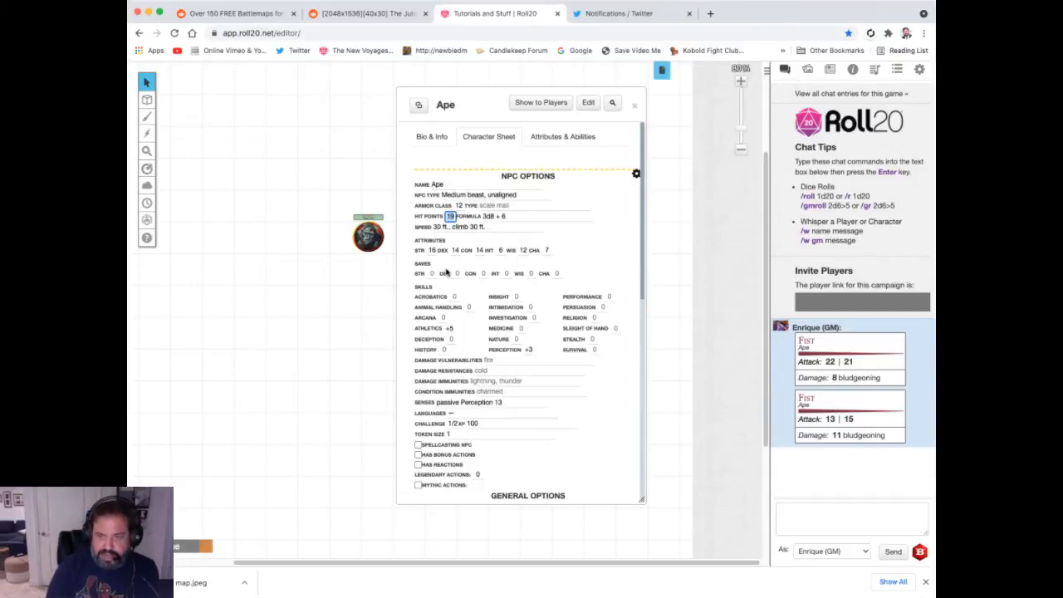
type("45")
left_click(637, 175)
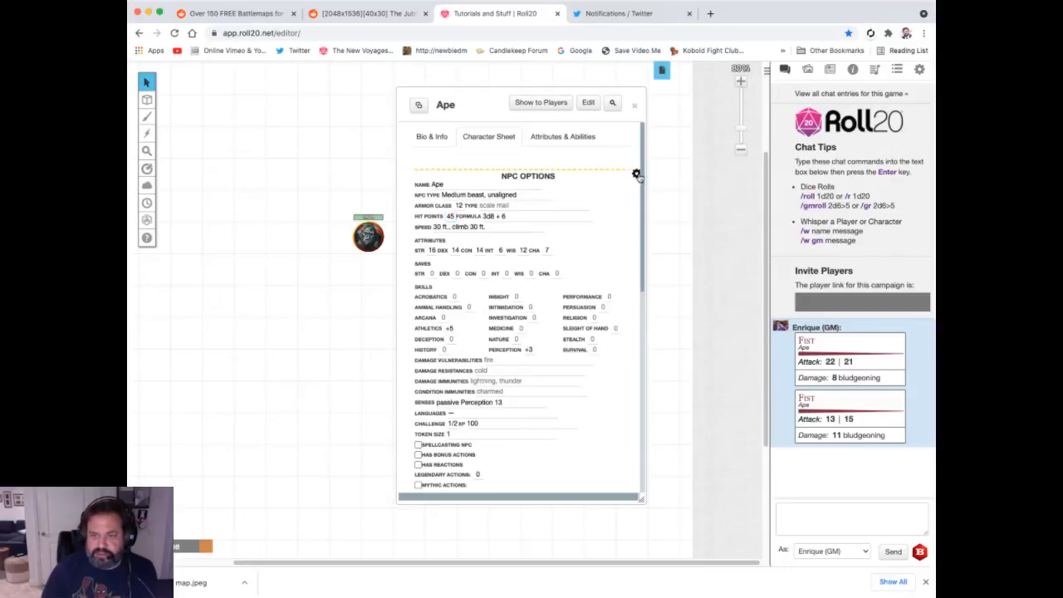
Move the Ape's sheet window away from its token, view the token's bars and settings, and close the settings.
left_click(364, 238)
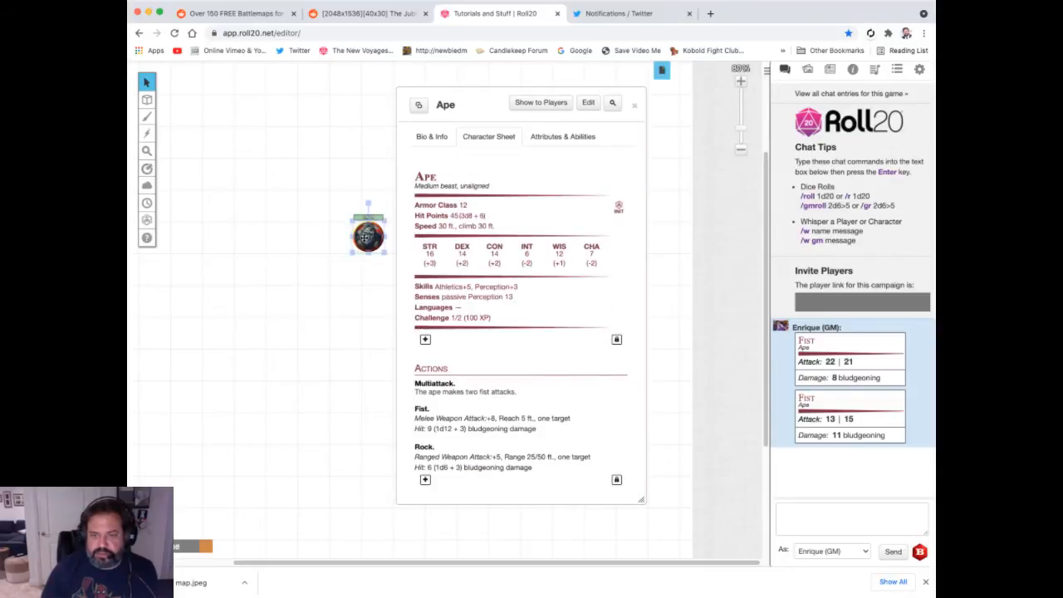
left_click(312, 251)
left_click_drag(537, 102, 628, 112)
left_click(368, 236)
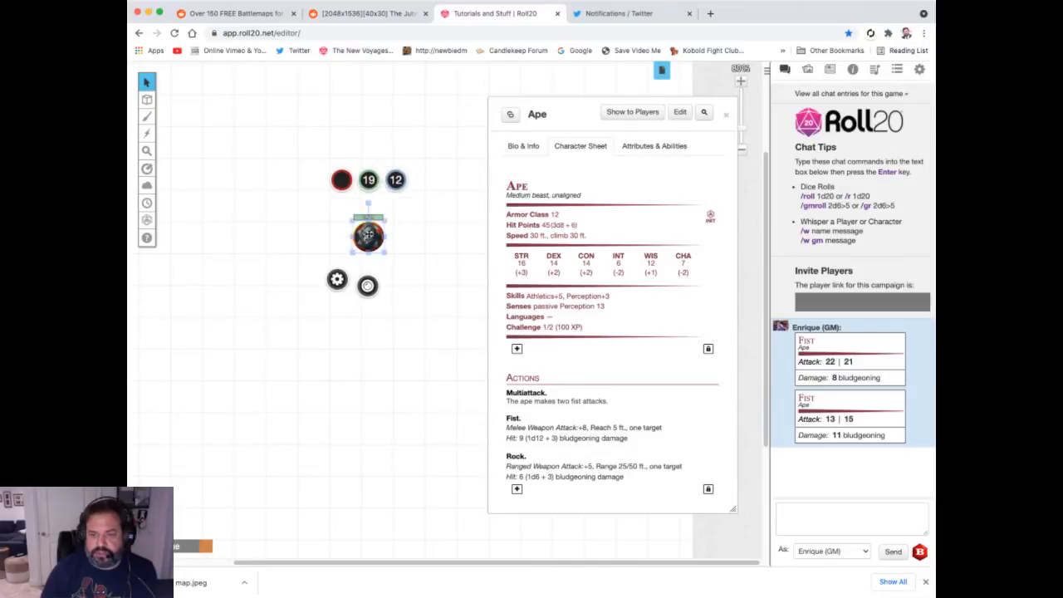
double_click(367, 236)
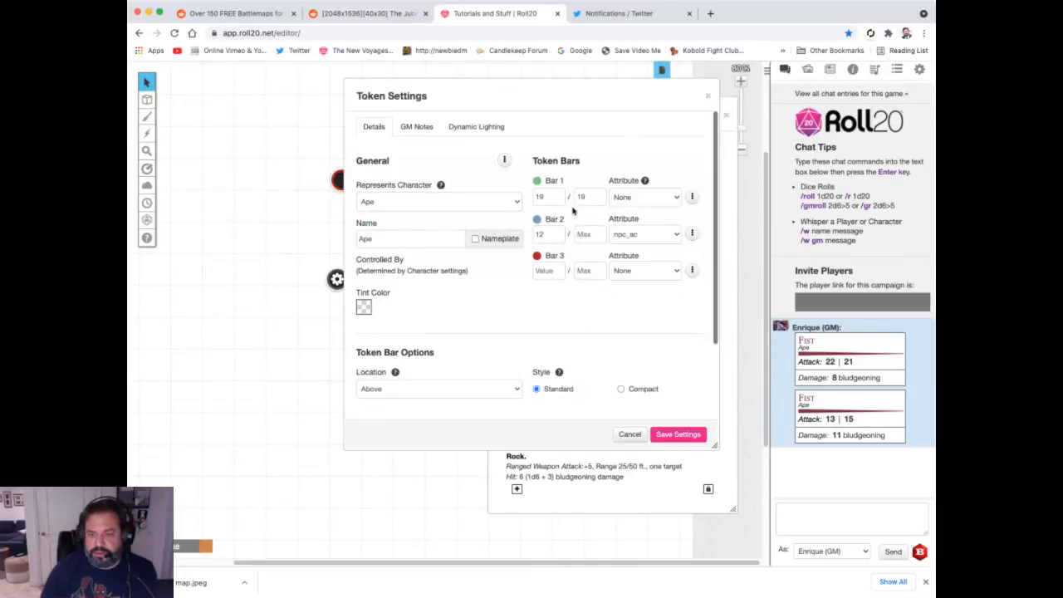
left_click(708, 95)
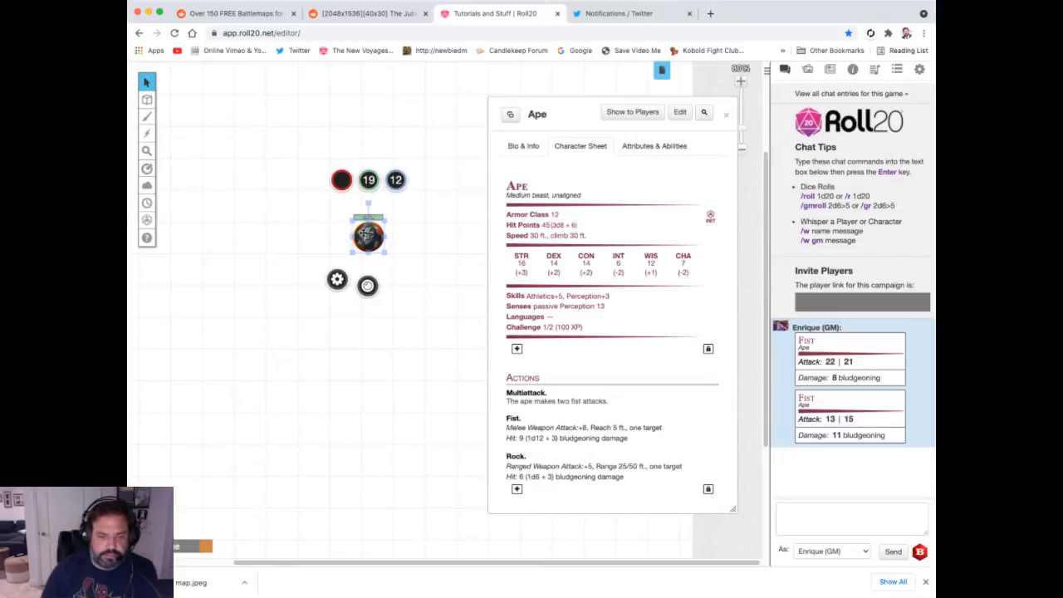
Link Bar 1 of the Ape token to the hp attribute, save the settings, and check the token's bars.
double_click(366, 233)
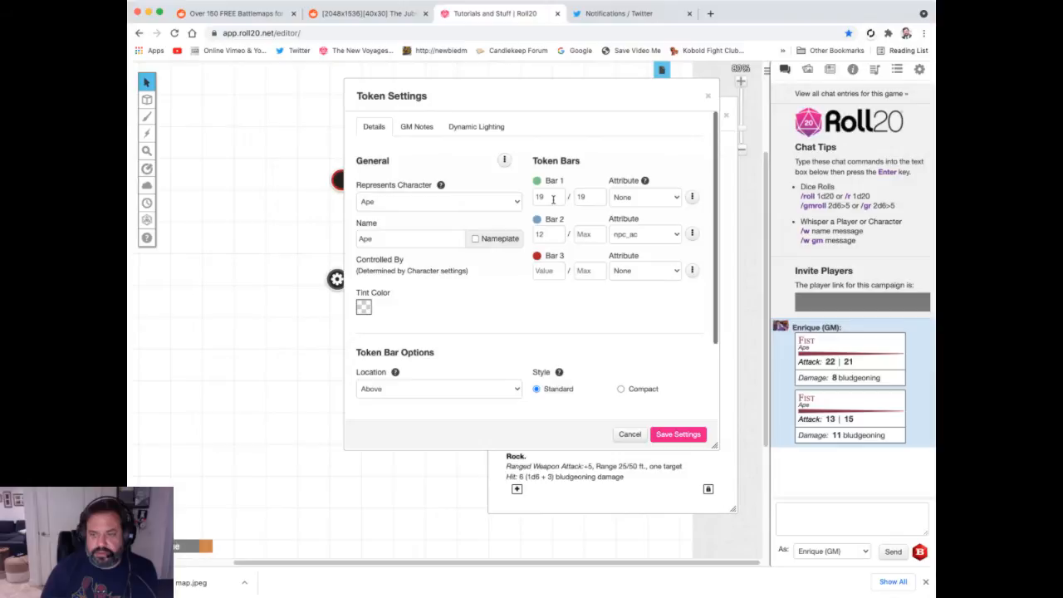
left_click_drag(594, 95, 492, 212)
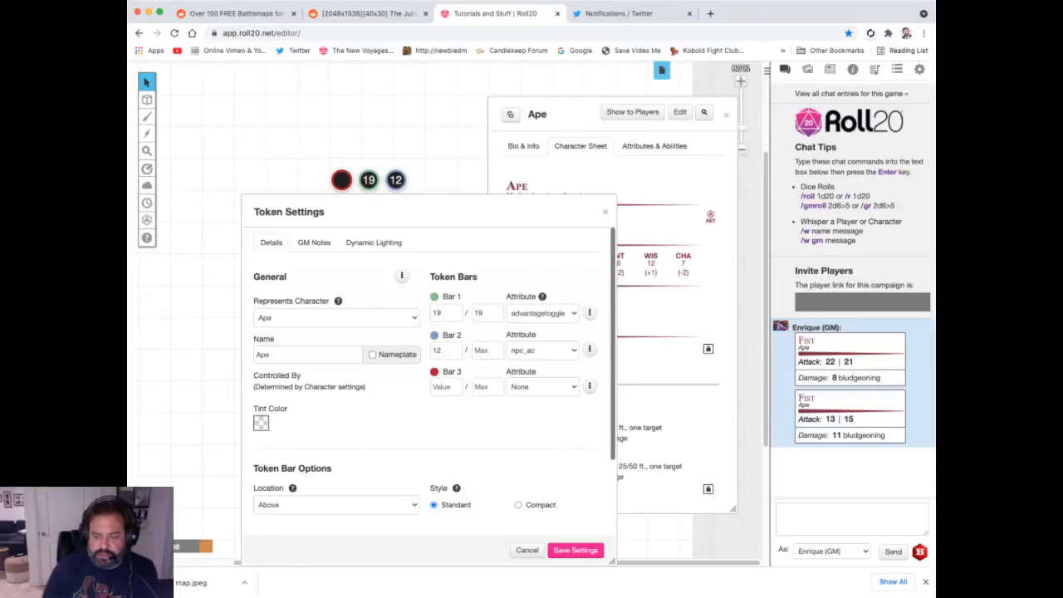
left_click(521, 515)
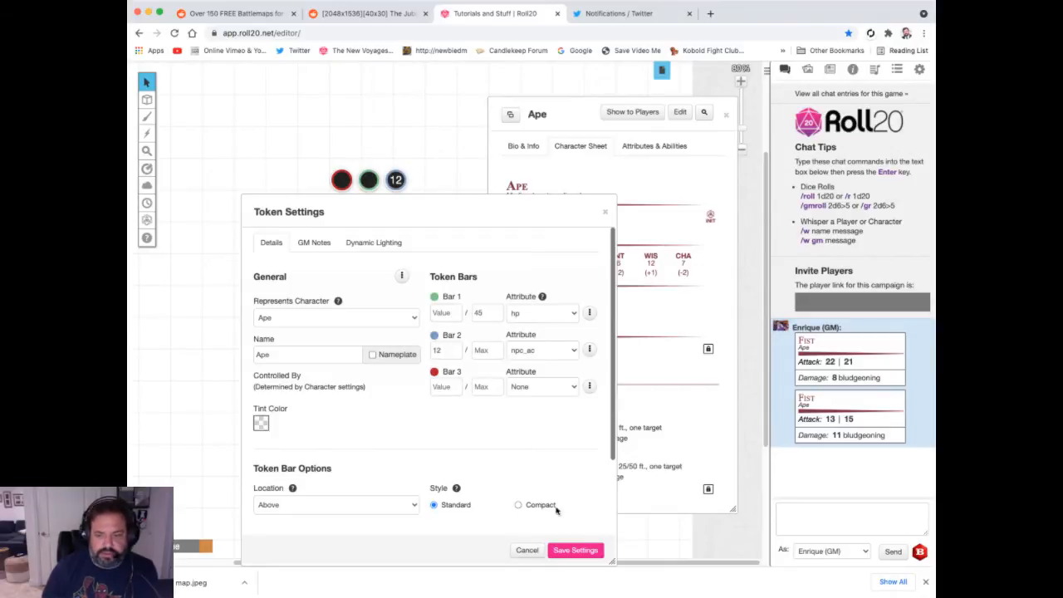
left_click(594, 553)
left_click(400, 390)
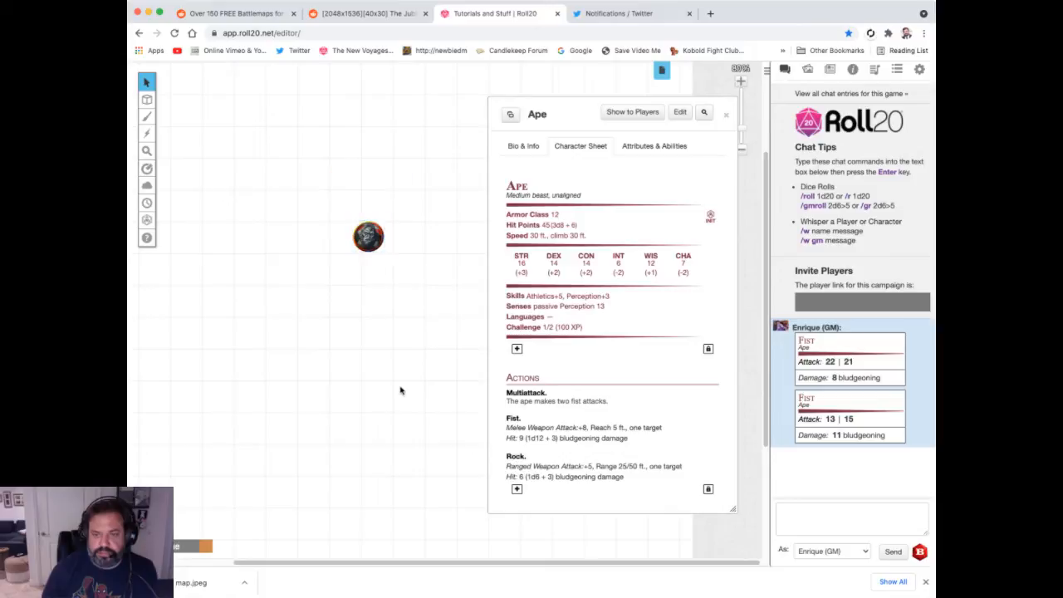
left_click(375, 236)
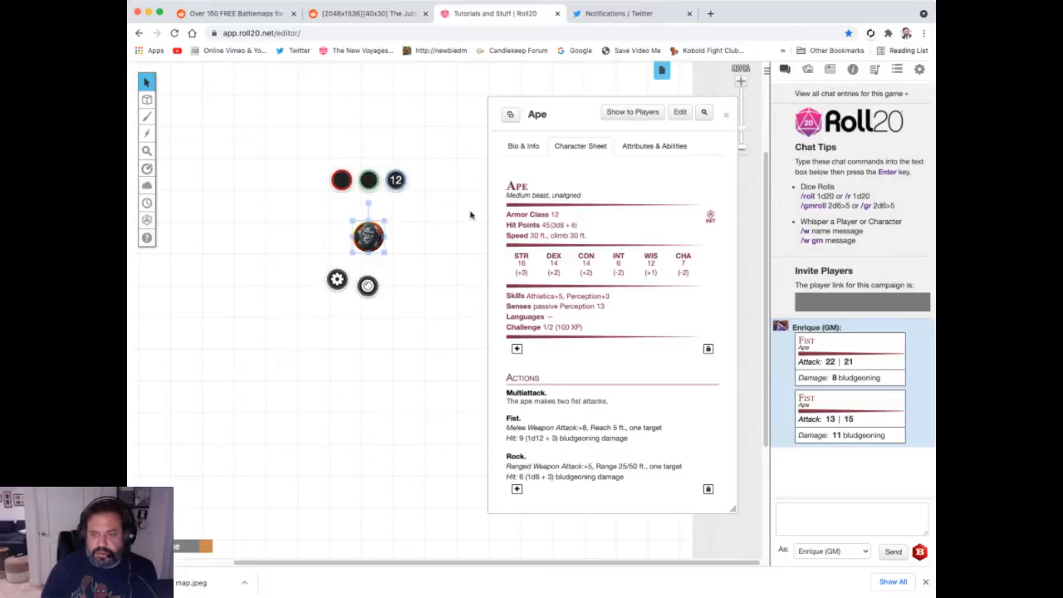
Set Bar 1's attribute to None with a maximum of 45, save the token settings, and open the bar's value on the token.
left_click_drag(356, 226, 365, 226)
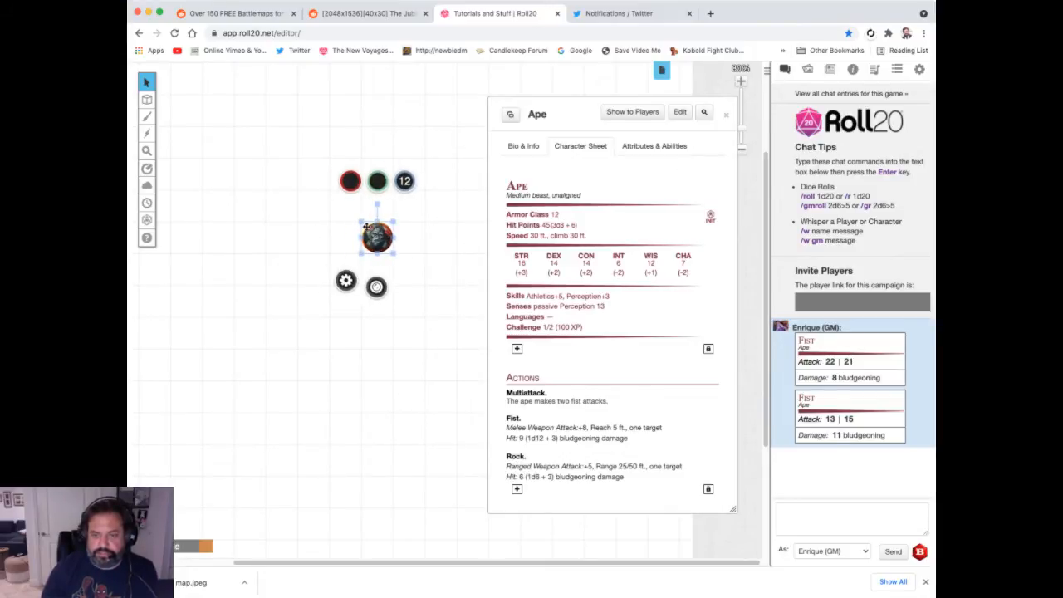
double_click(367, 231)
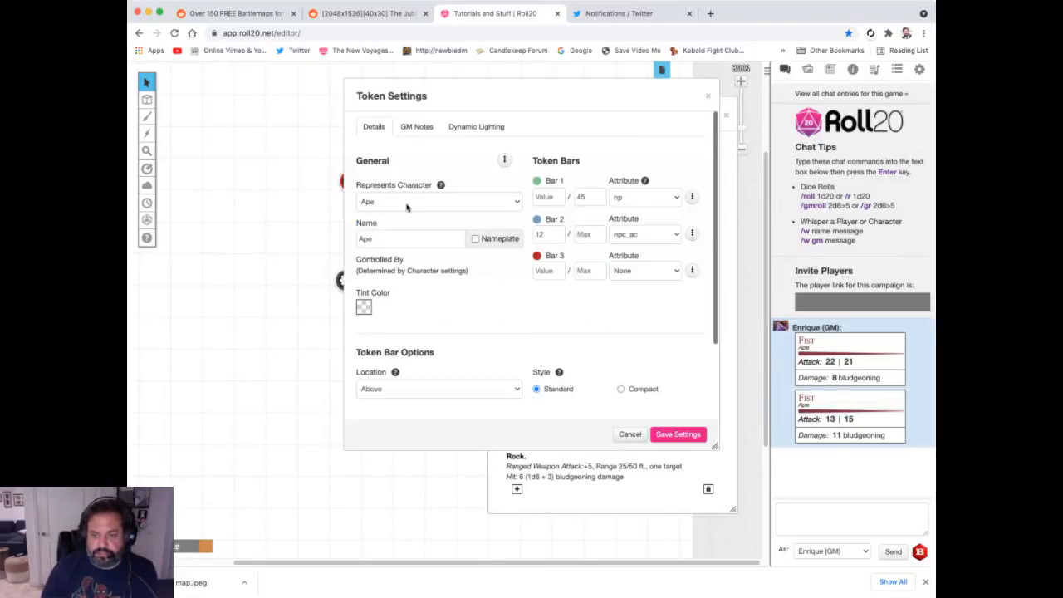
left_click(630, 213)
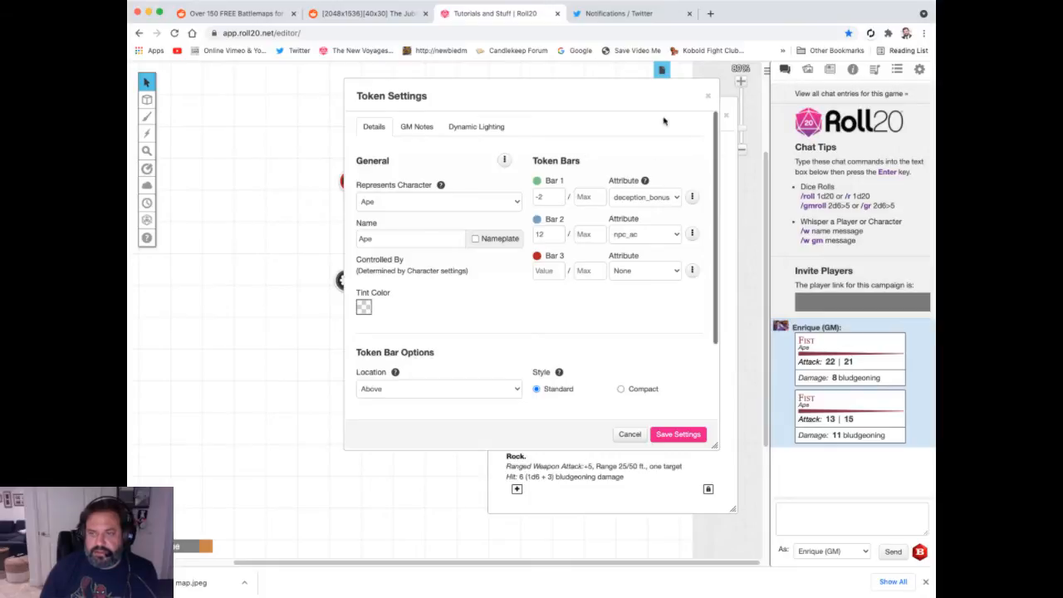
left_click(619, 140)
key("BackSpace")
left_click(588, 197)
type("45")
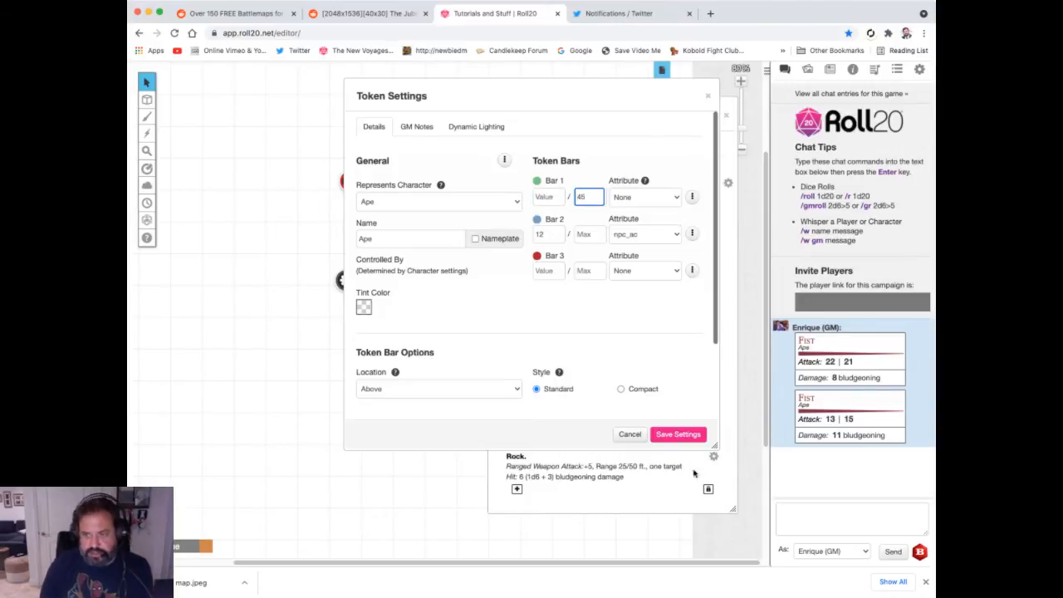
left_click(678, 433)
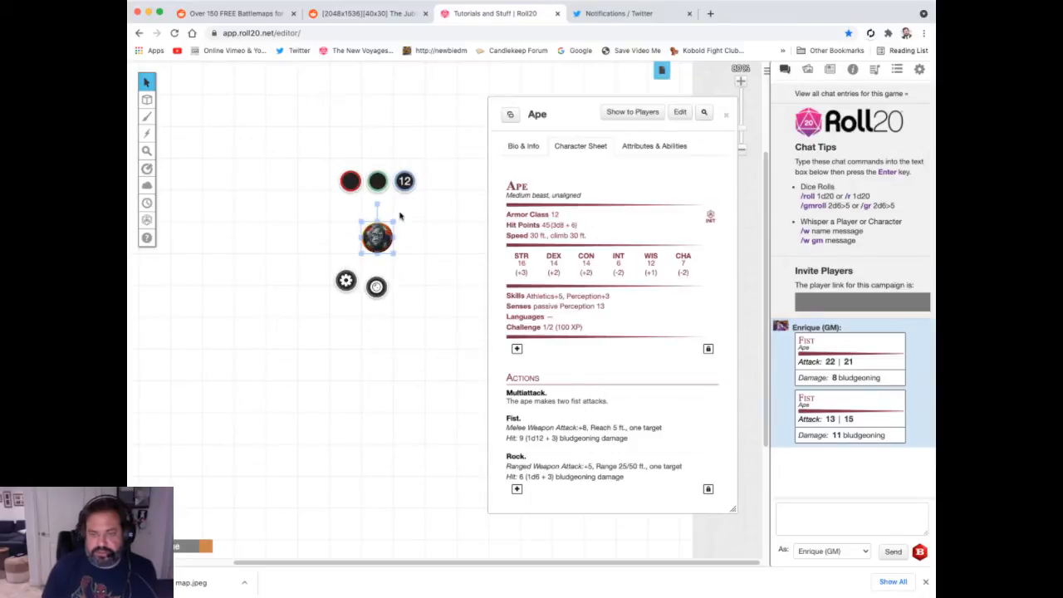
left_click(378, 181)
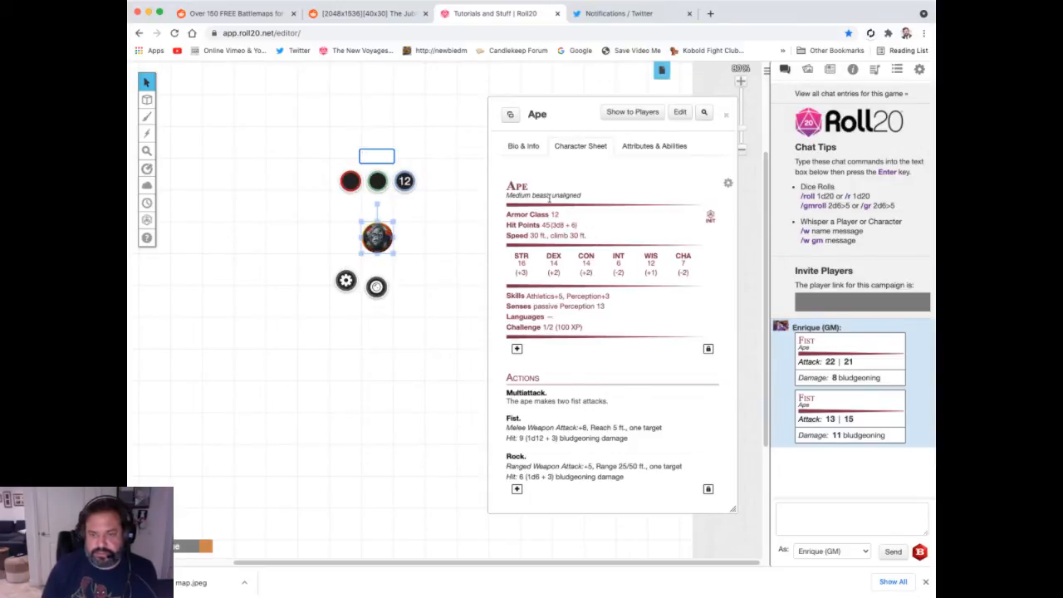
Set Bar 1's current value to 45, clear its maximum, save the token settings, and select the Ape token to check its bars.
double_click(368, 235)
left_click(548, 197)
type("45")
left_click(595, 196)
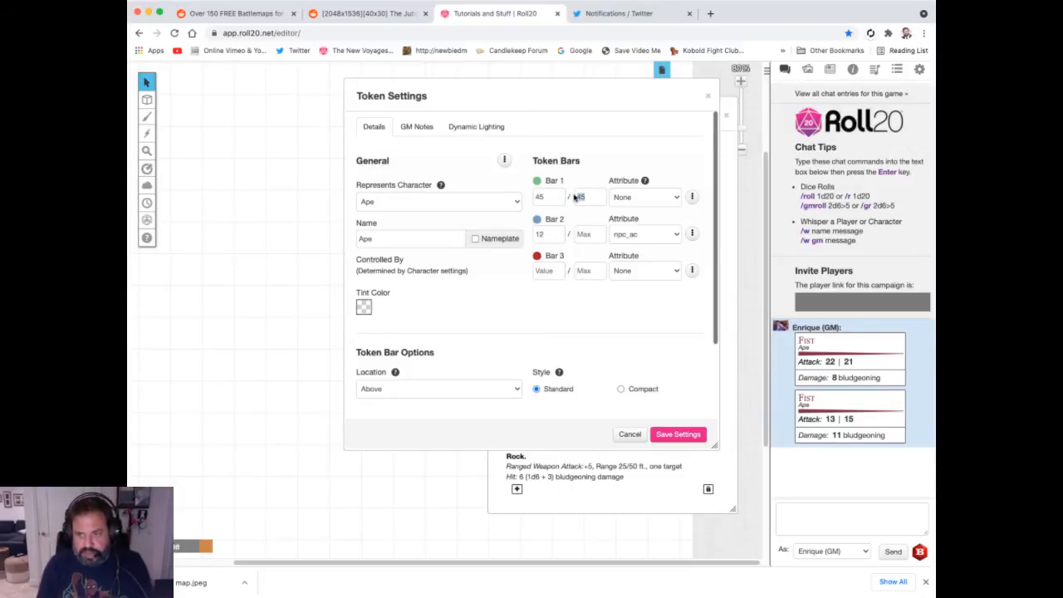
key("BackSpace")
key("BackSpace")
left_click(663, 434)
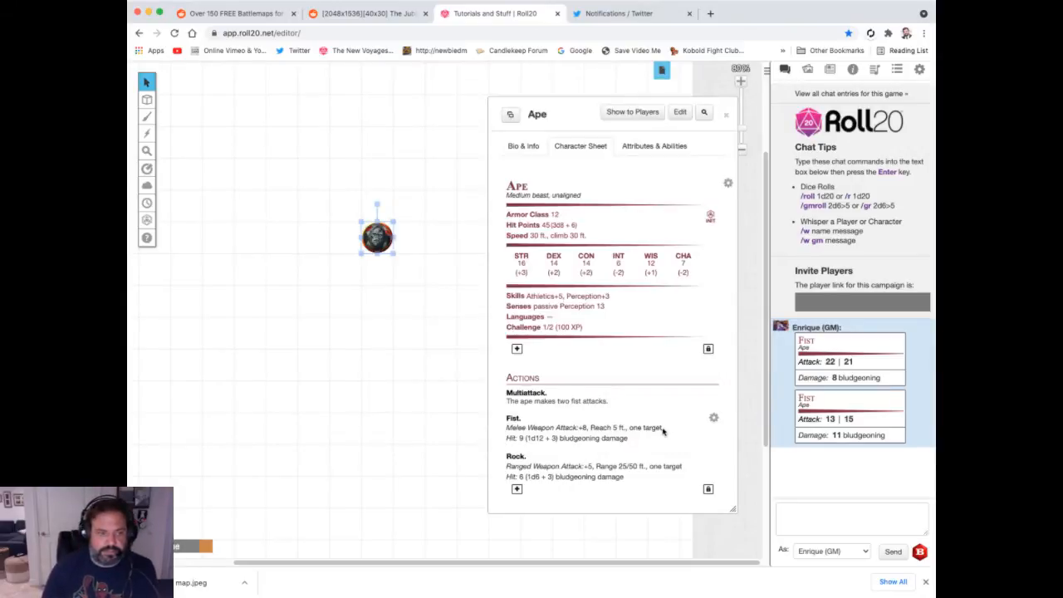
left_click(418, 233)
left_click(380, 235)
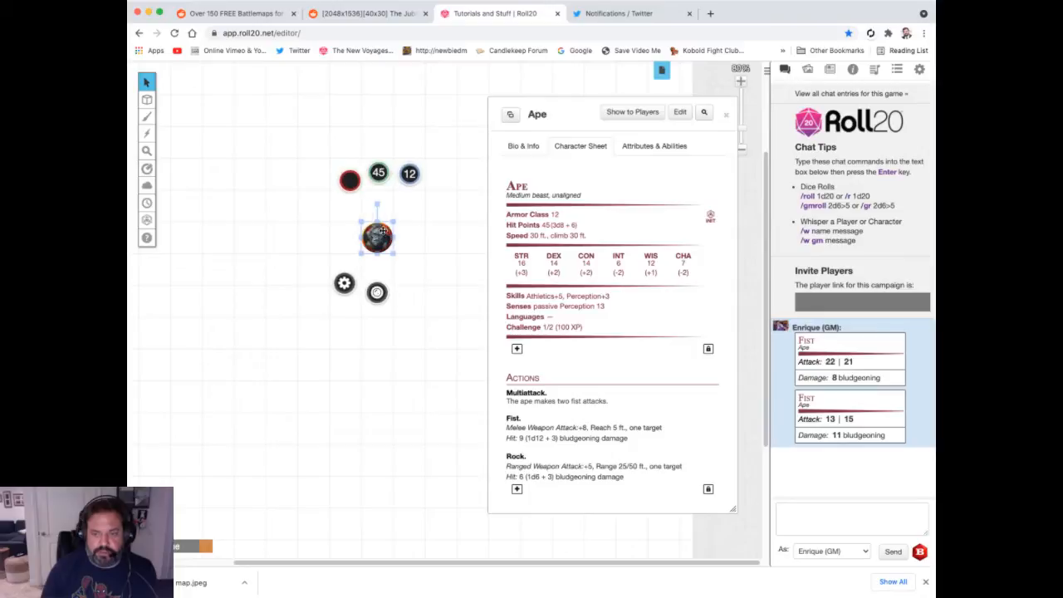
Subtract 5 from the Ape token's Bar 1 value and deselect the token.
left_click(379, 181)
type("-5")
key("Return")
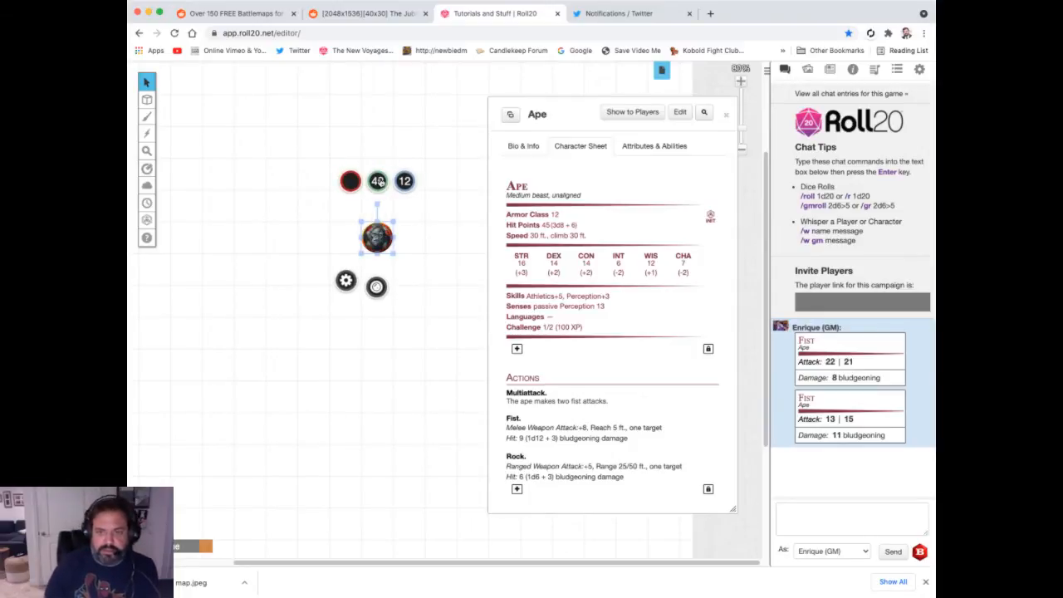
left_click(415, 267)
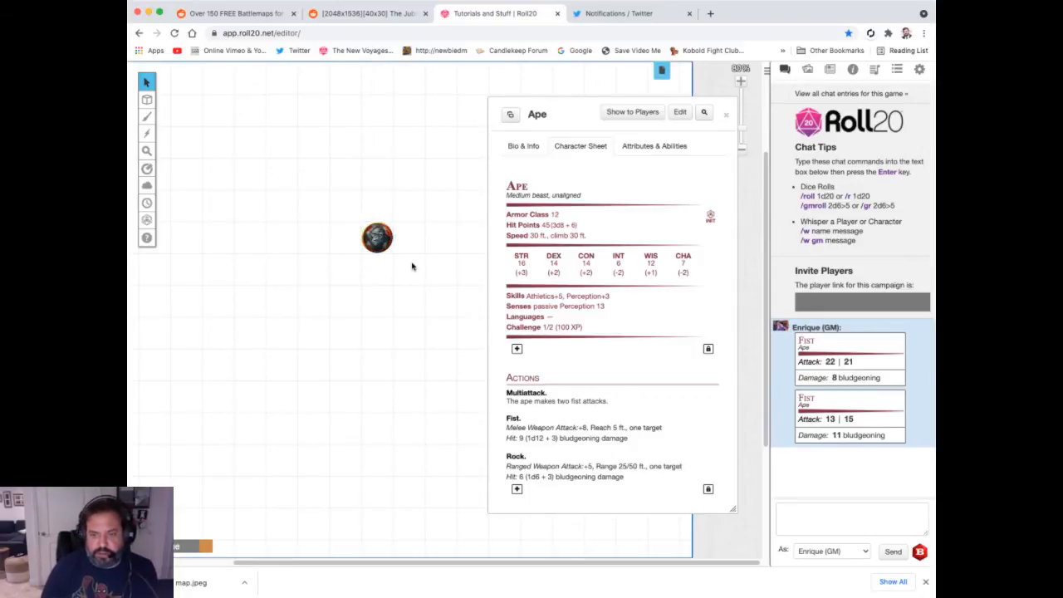
Place a second Ape token from the journal just below the first and check the bars of both tokens.
left_click(829, 68)
left_click_drag(803, 160, 356, 302)
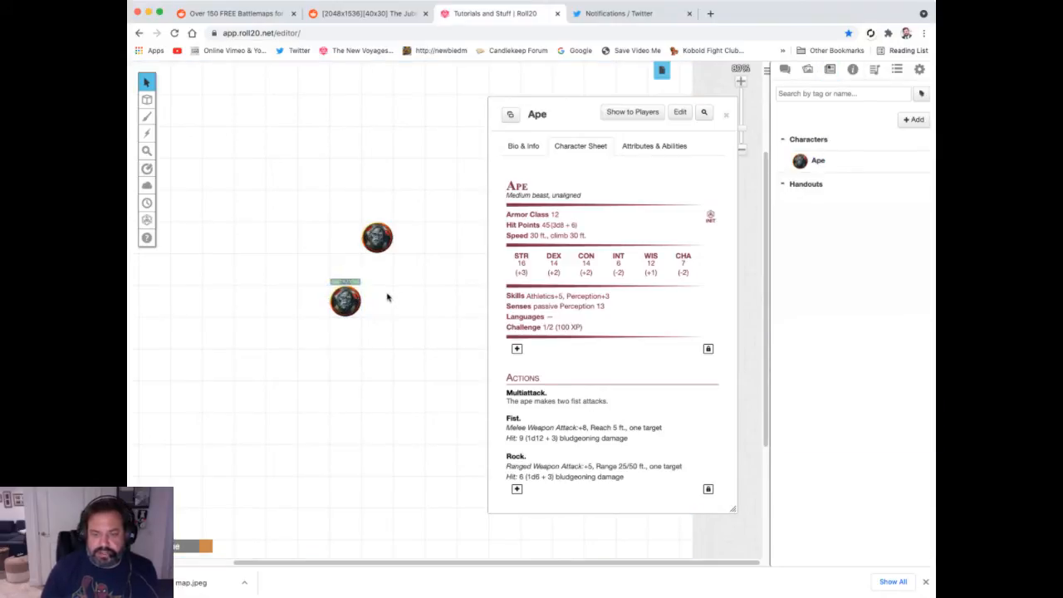
left_click(381, 235)
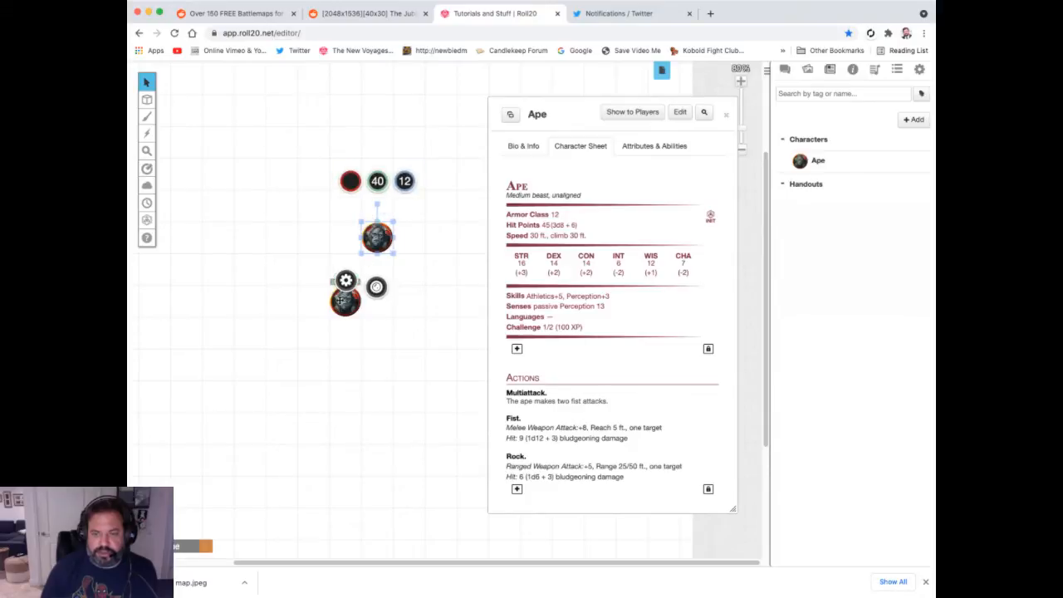
left_click(345, 299)
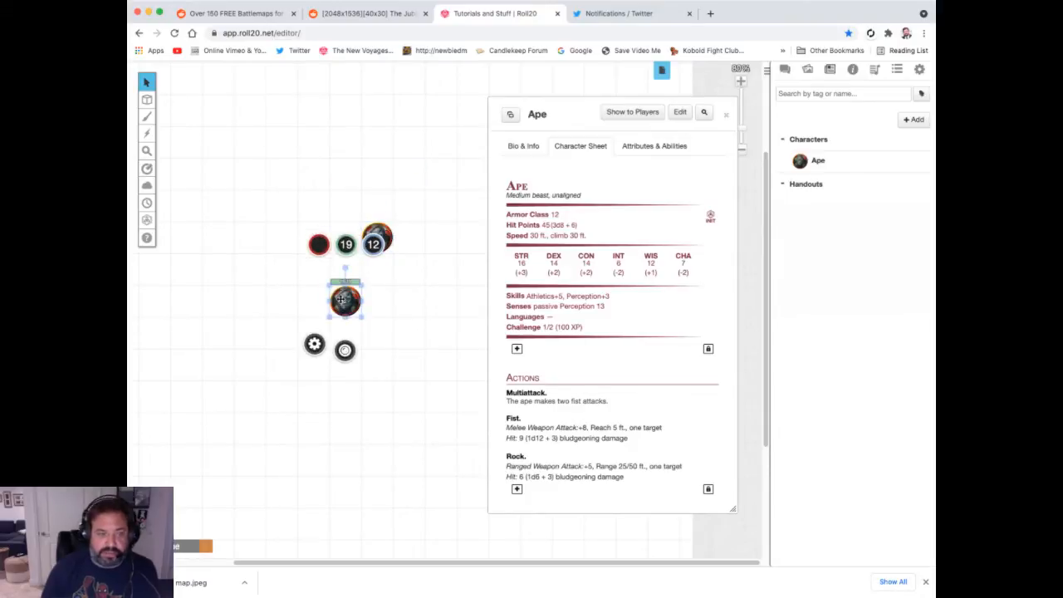
Set the second Ape token's Bar 1 value to 100.
left_click(346, 246)
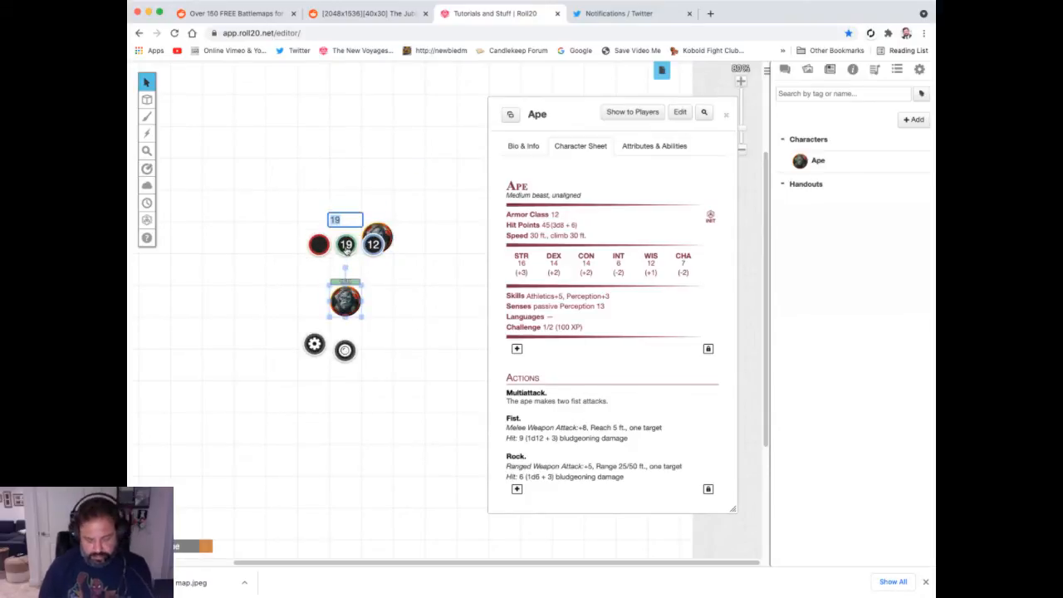
key("BackSpace")
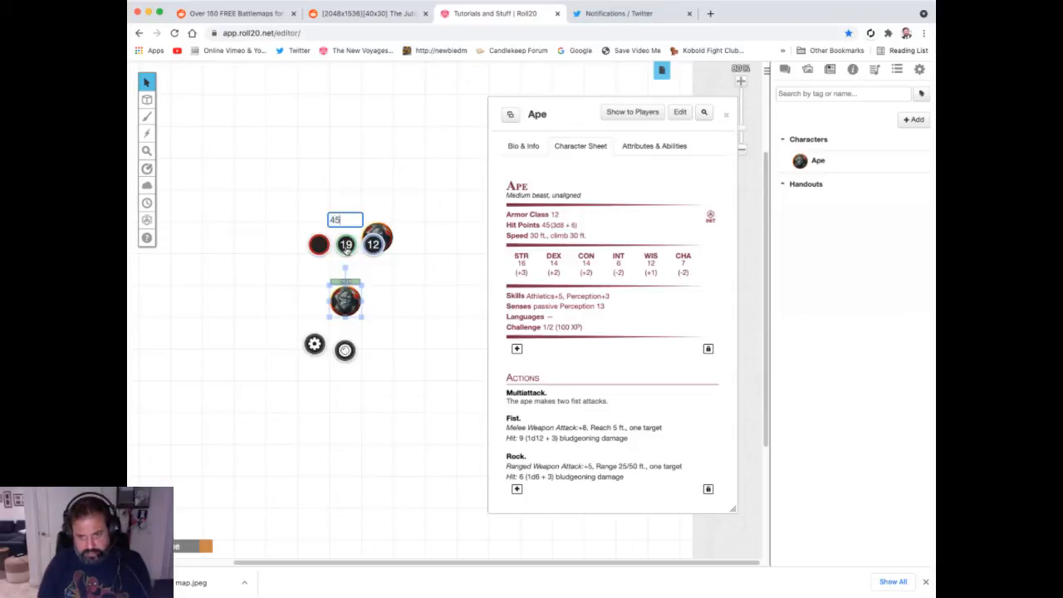
type("100")
key("Return")
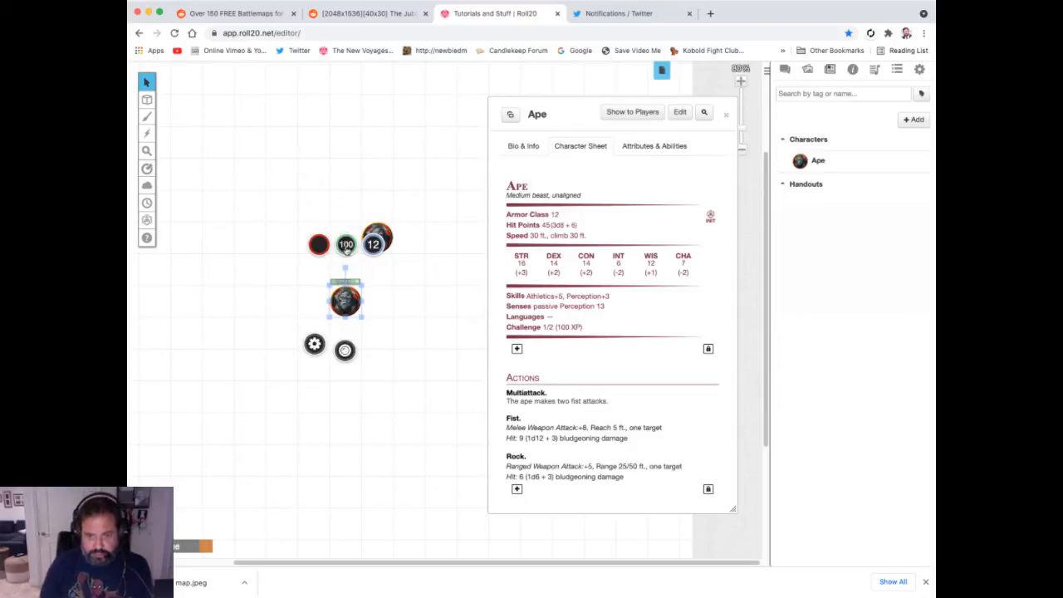
Compare the bar values of the two Ape tokens by selecting each in turn.
left_click(473, 317)
left_click(381, 241)
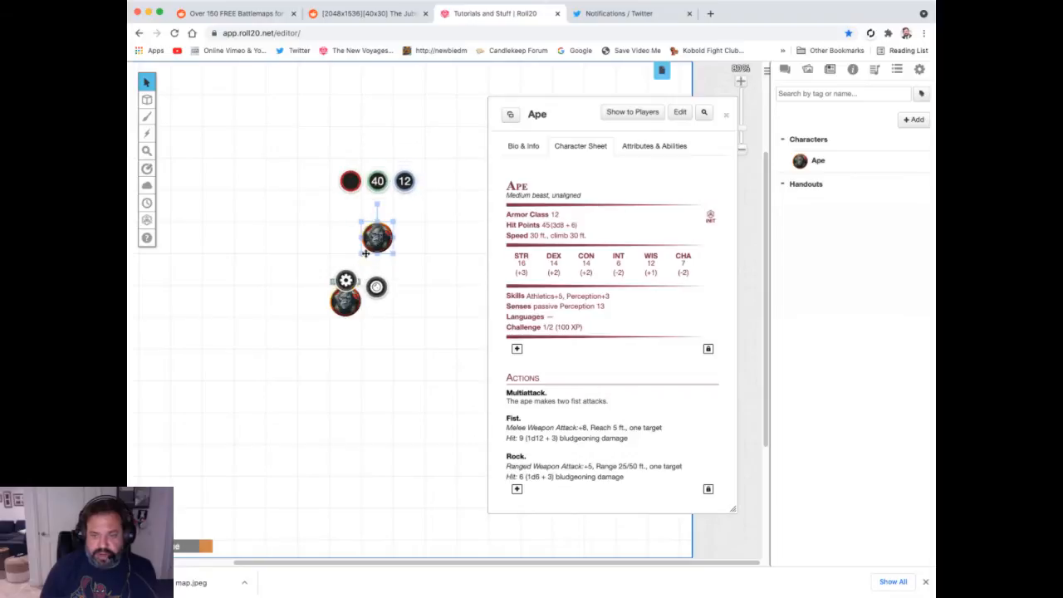
left_click(346, 306)
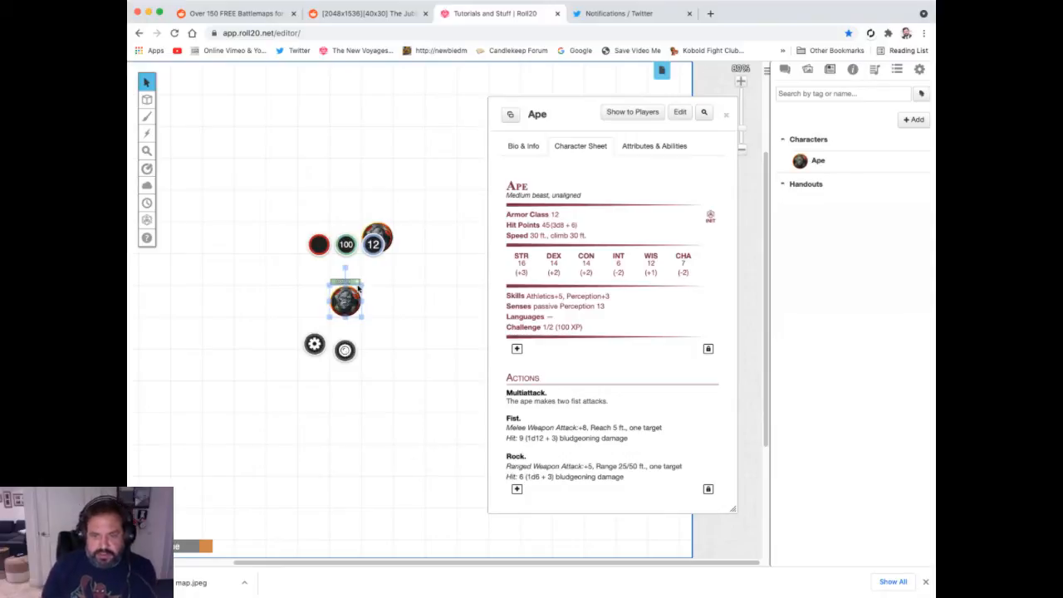
left_click(345, 297)
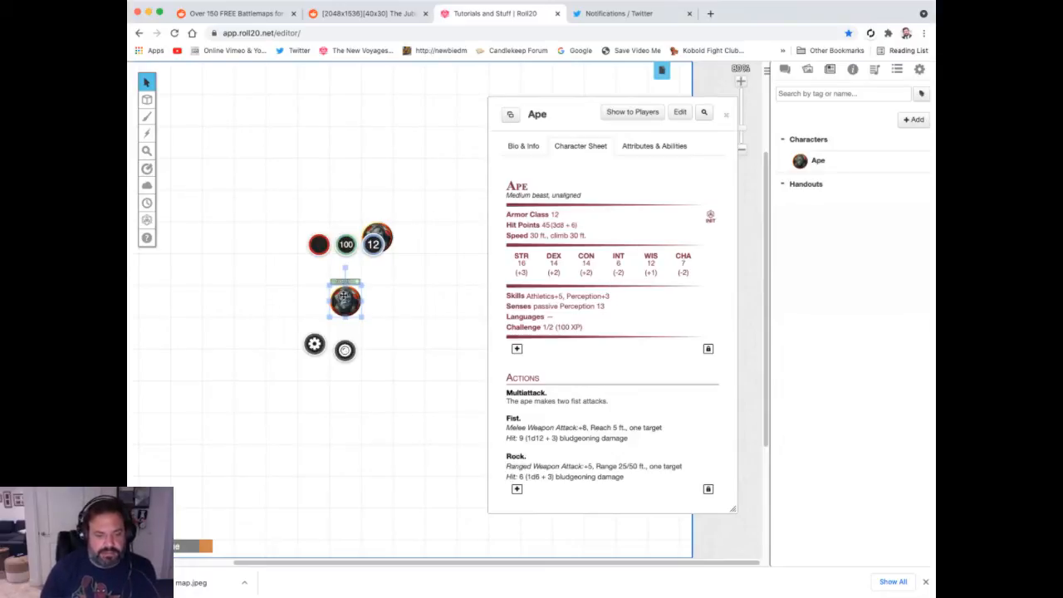
left_click(404, 302)
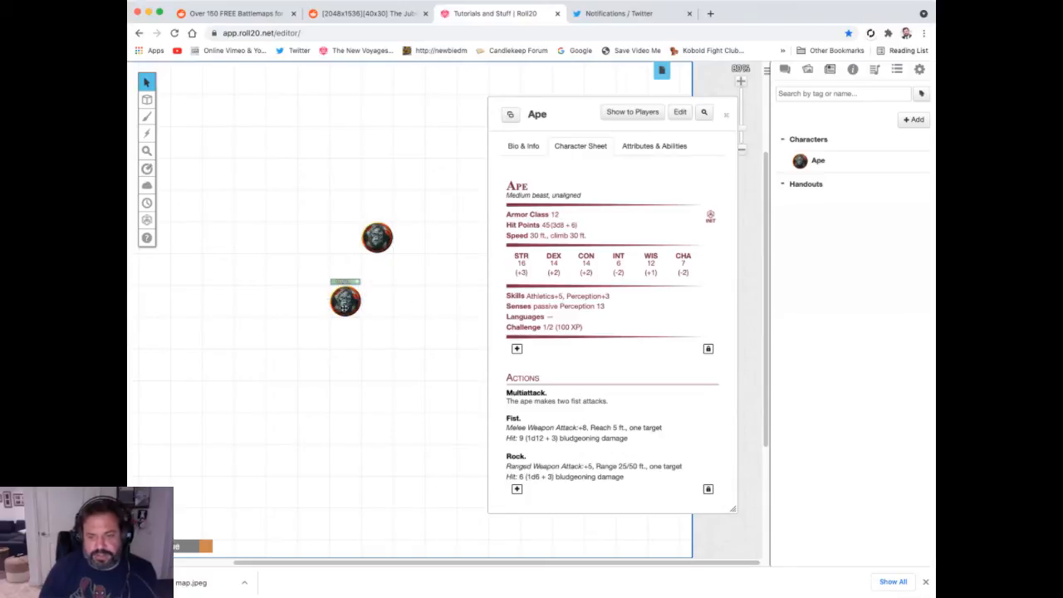
left_click(345, 304)
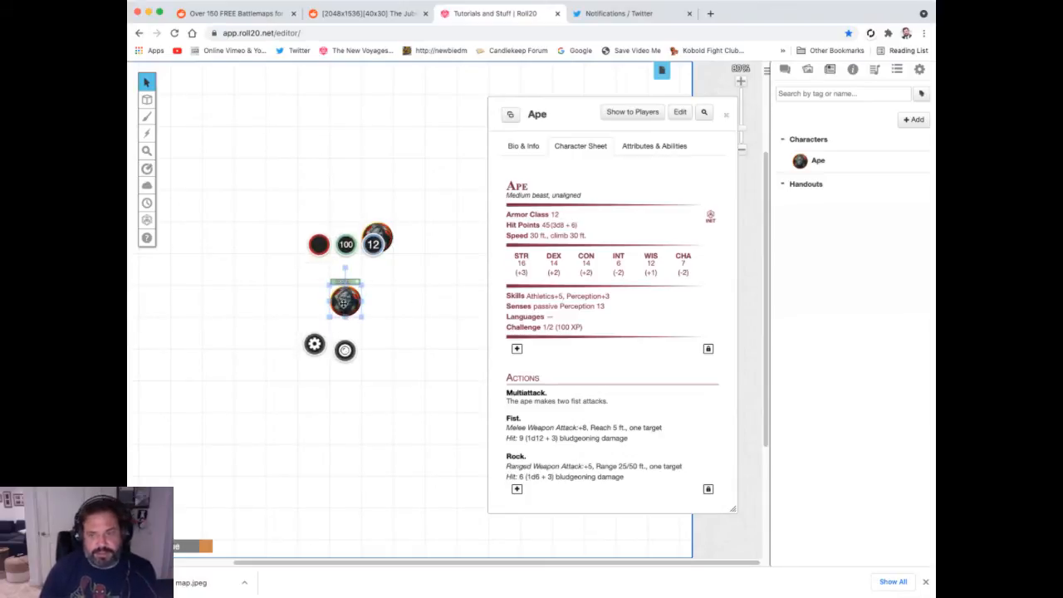
left_click(369, 303)
left_click(348, 302)
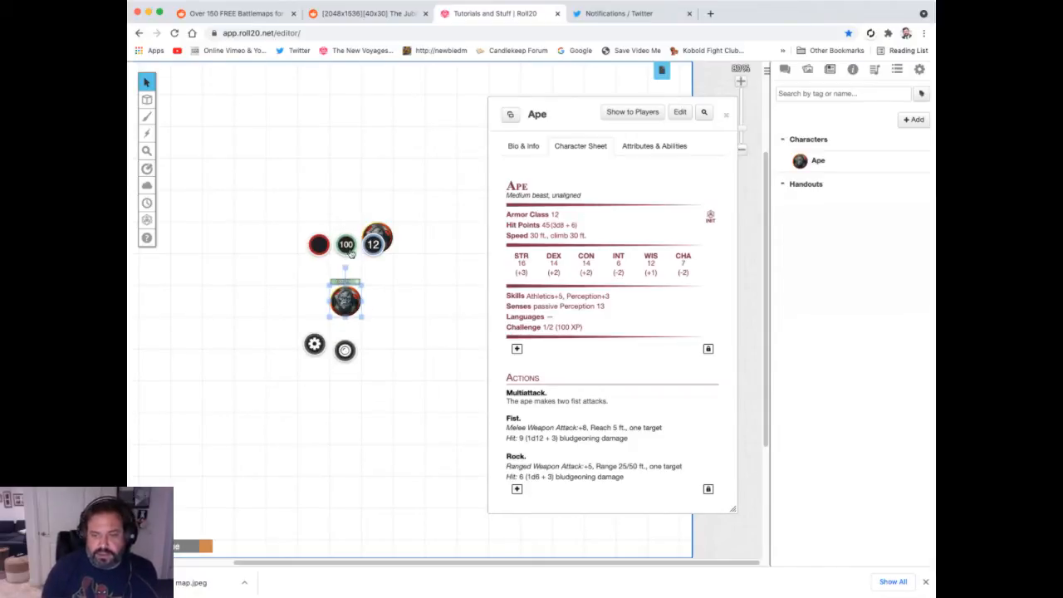
left_click(418, 275)
left_click(379, 240)
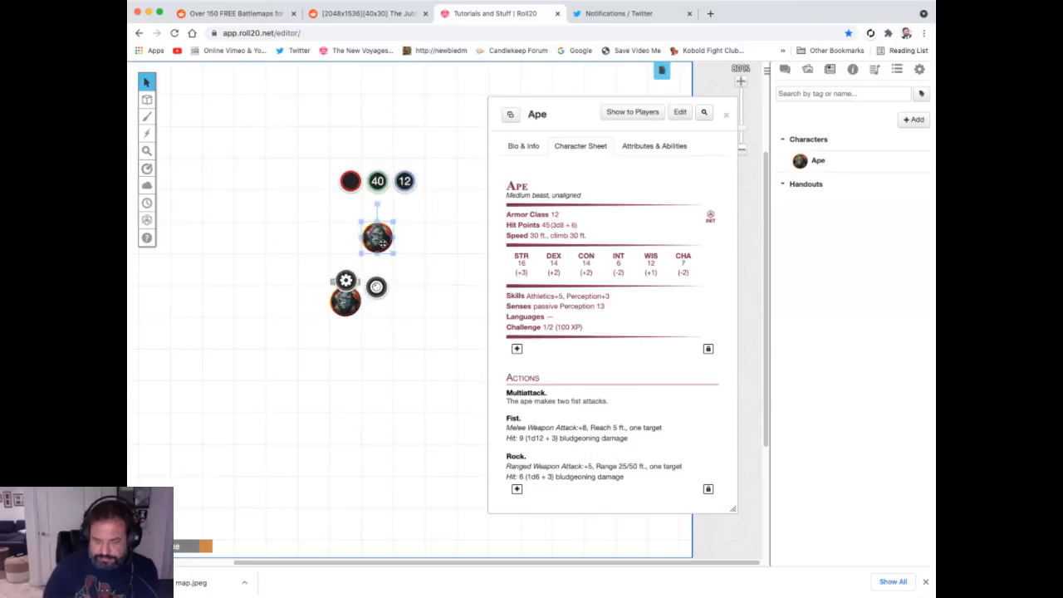
Delete both Ape tokens from the page and close the Ape's sheet.
key("Delete")
left_click(345, 299)
key("Delete")
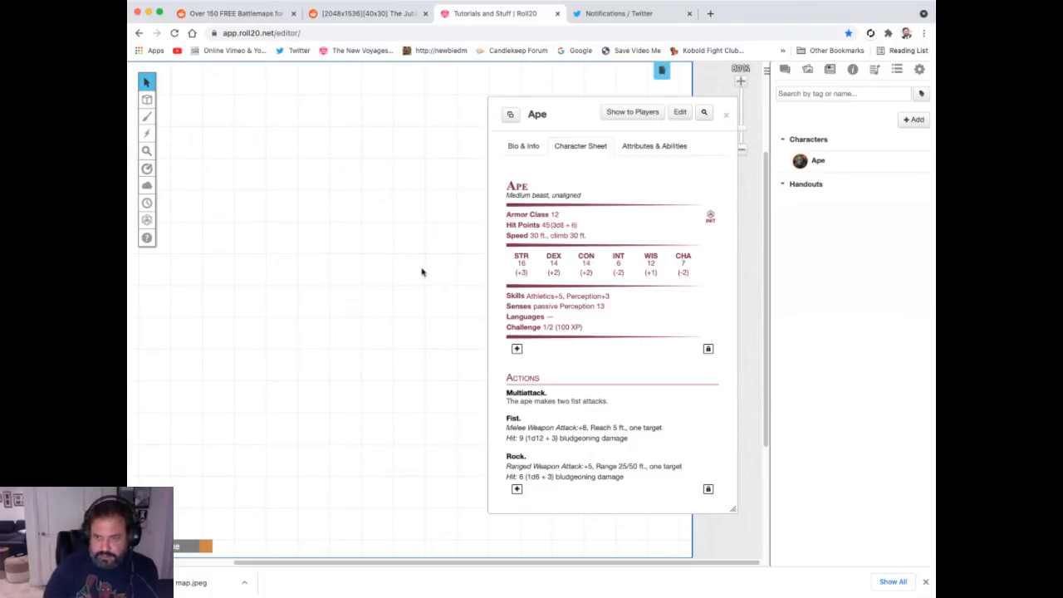
left_click(726, 116)
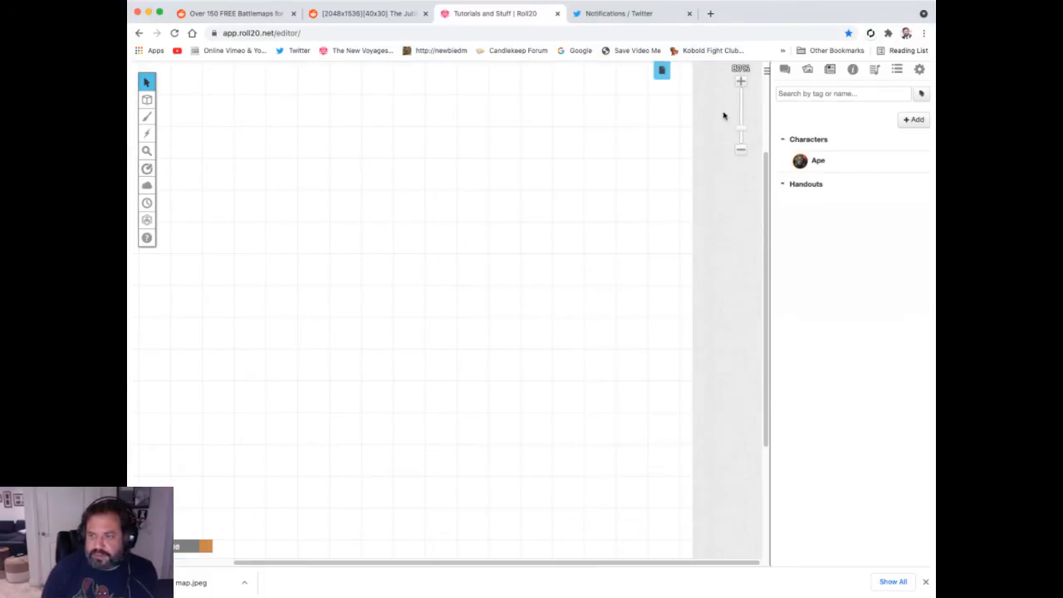
Reopen the Ape's character sheet from the journal and show the editable fields of its Rock action.
left_click(817, 162)
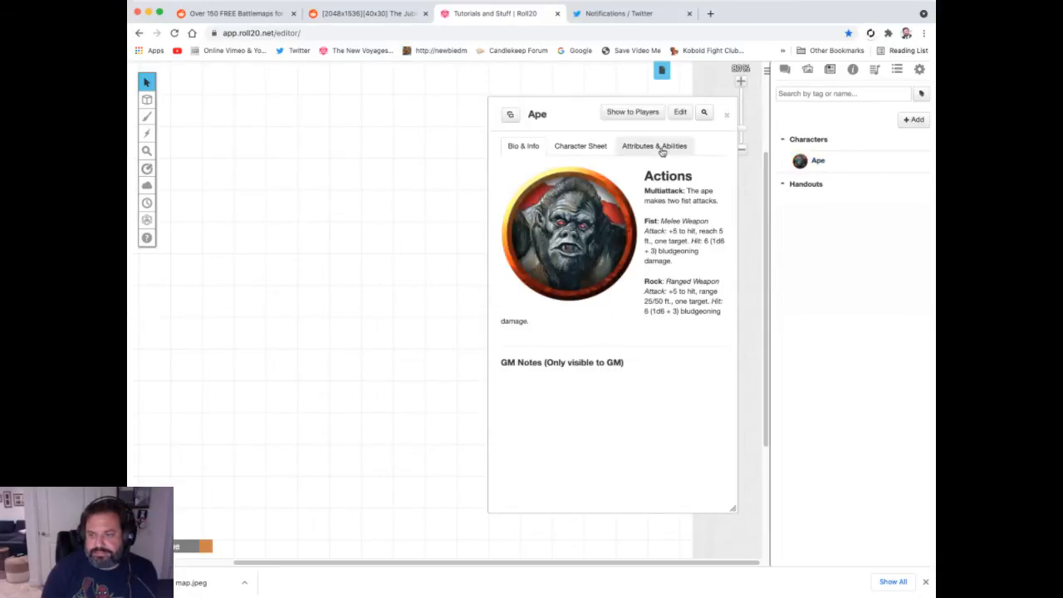
left_click(591, 146)
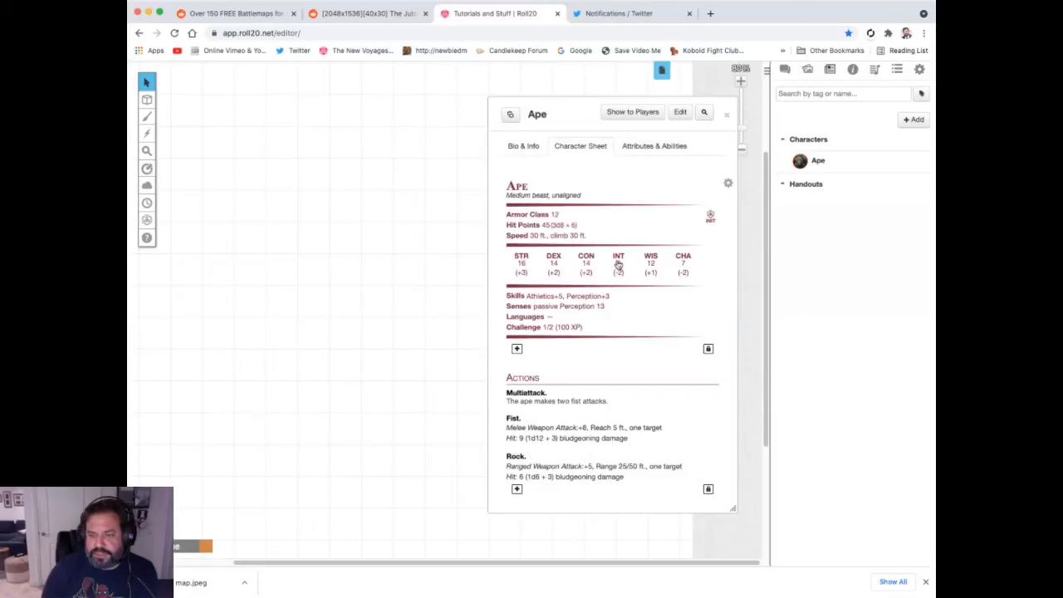
left_click(713, 456)
scroll(631, 440, "down", 4)
left_click_drag(546, 287, 512, 287)
left_click(669, 264)
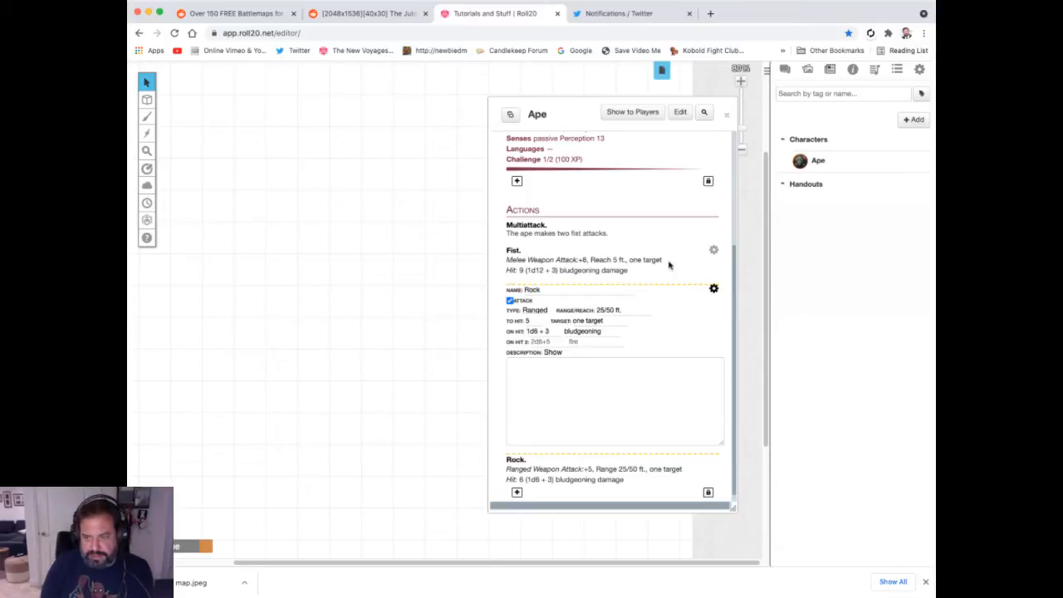
Add a new action to the Ape's Actions list, mark it as an attack, and name it Spit.
left_click(516, 492)
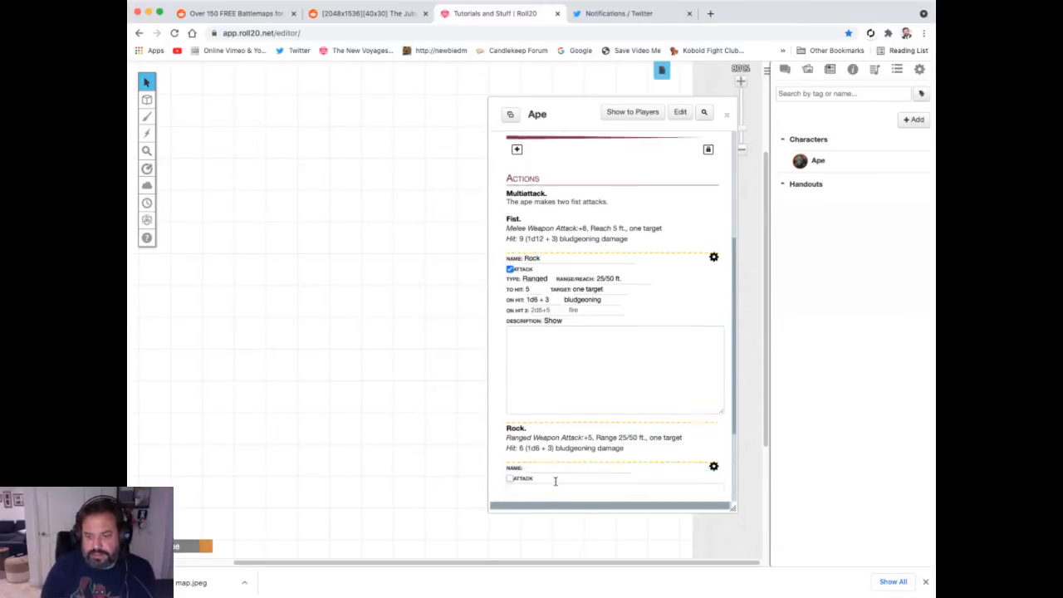
left_click(510, 353)
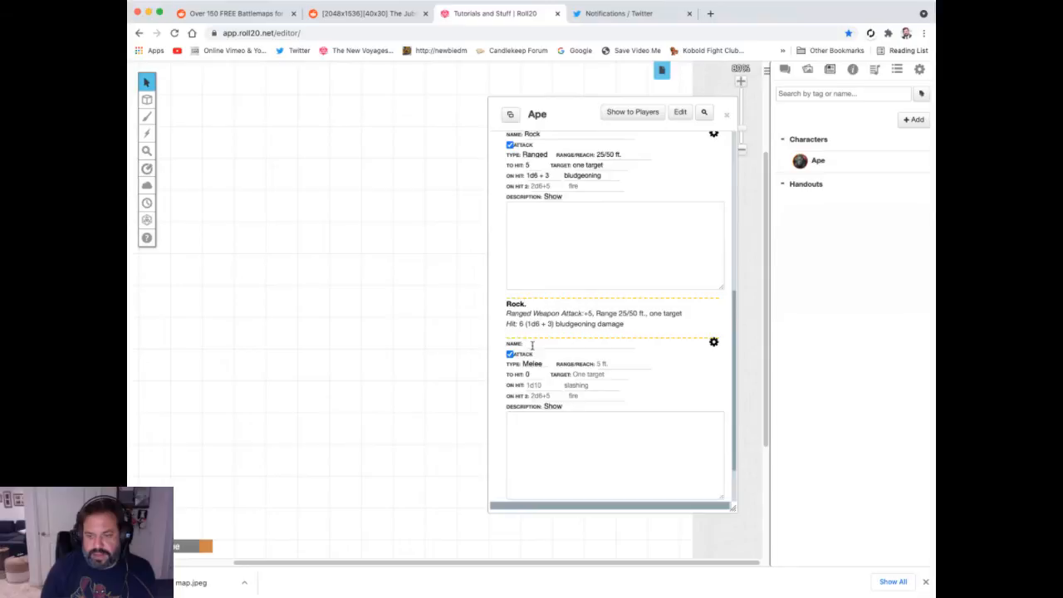
left_click(534, 343)
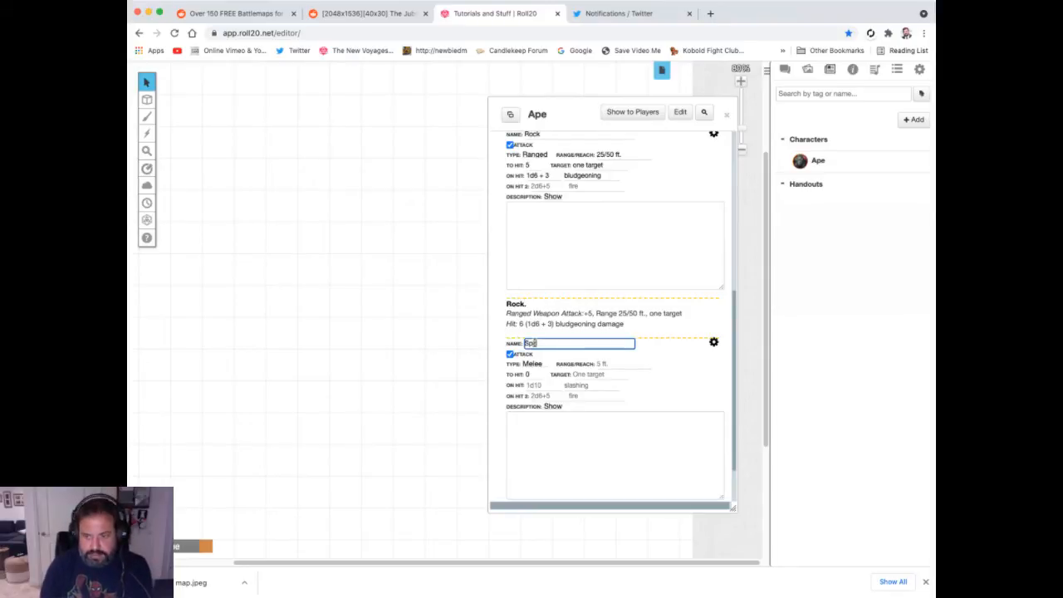
type("Spit")
Make Spit a Ranged attack with a to-hit of 5, range 10ft./5ft/, and on-hit damage of 1d10.
double_click(535, 375)
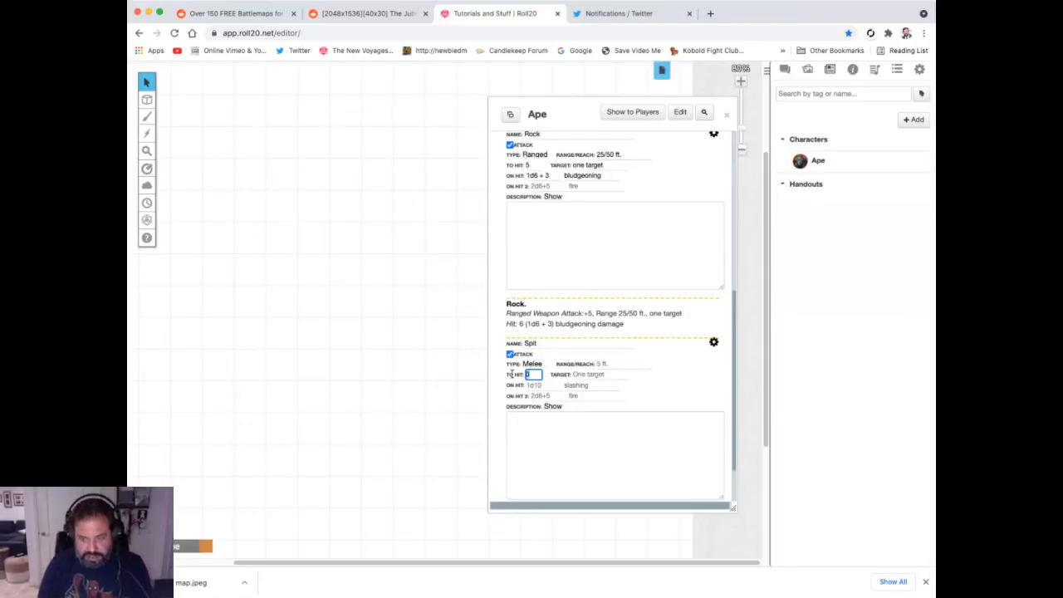
type("5")
left_click(537, 364)
left_click(540, 376)
left_click(598, 364)
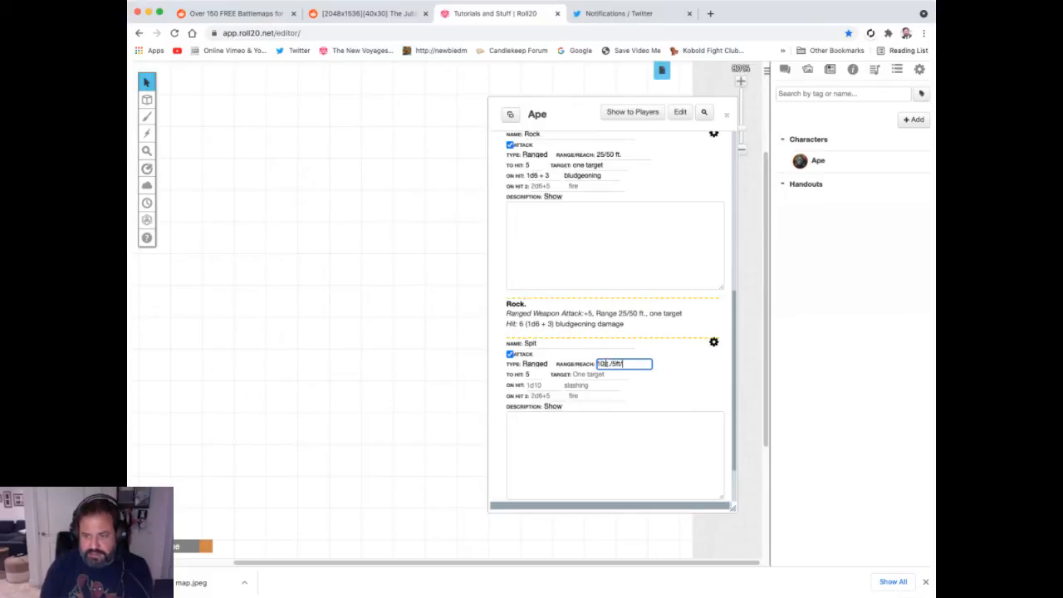
left_click(532, 386)
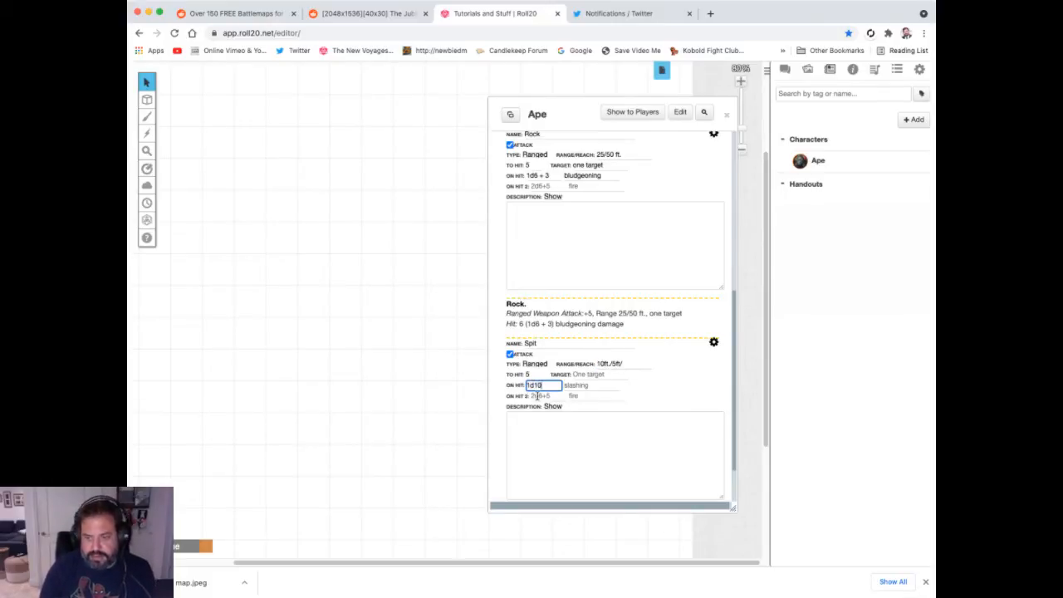
Give the ape's Spit attack the description "The Ape Spits!" and close the open attack editors.
left_click(541, 417)
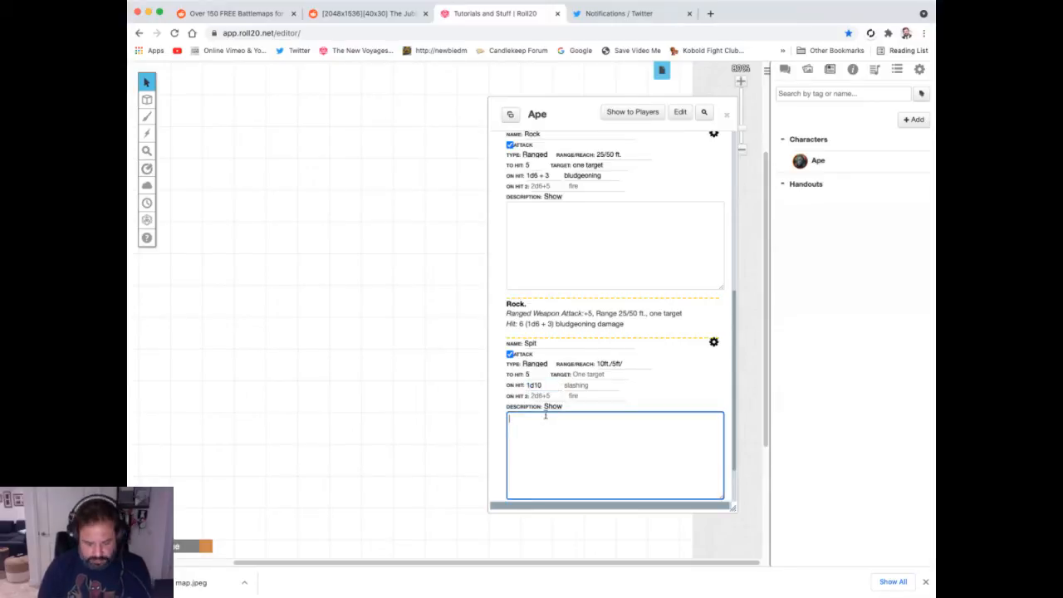
type("The Ape Spits")
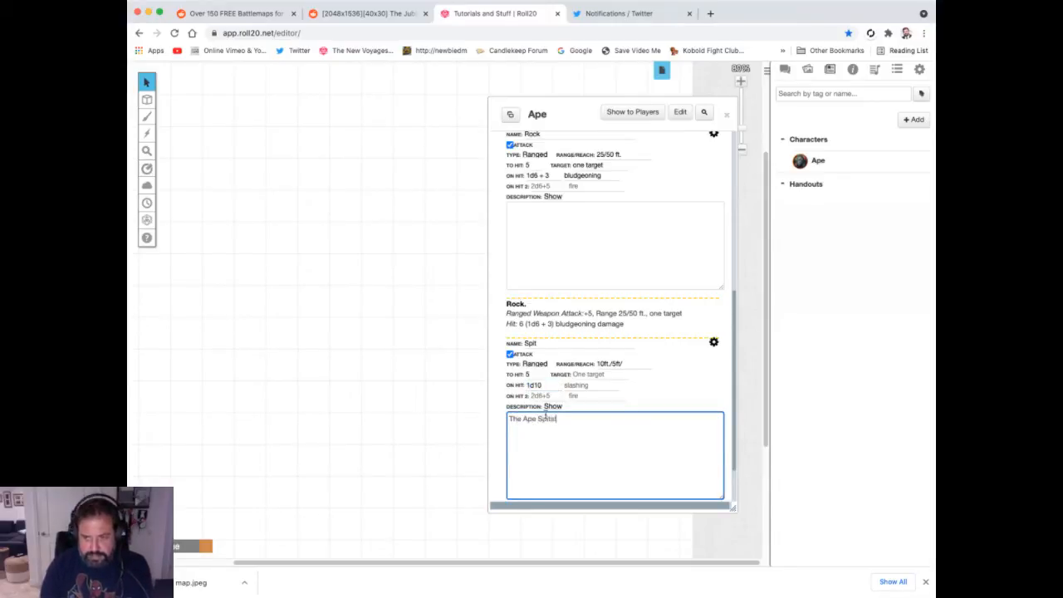
scroll(607, 413, "down", 2)
left_click(713, 284)
scroll(615, 465, "down", 1)
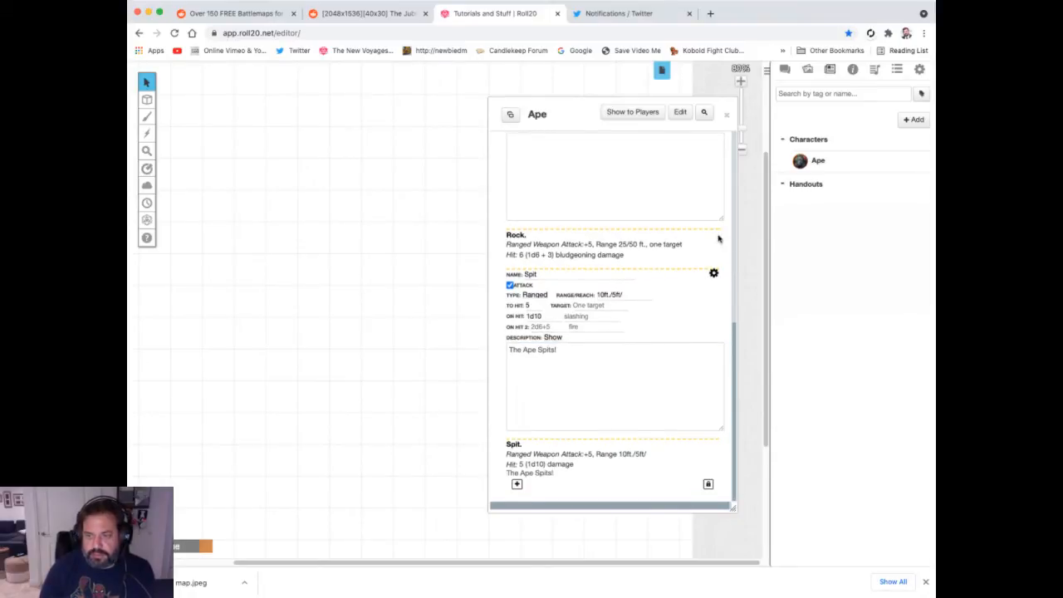
left_click(710, 272)
left_click_drag(729, 293, 728, 299)
left_click(712, 236)
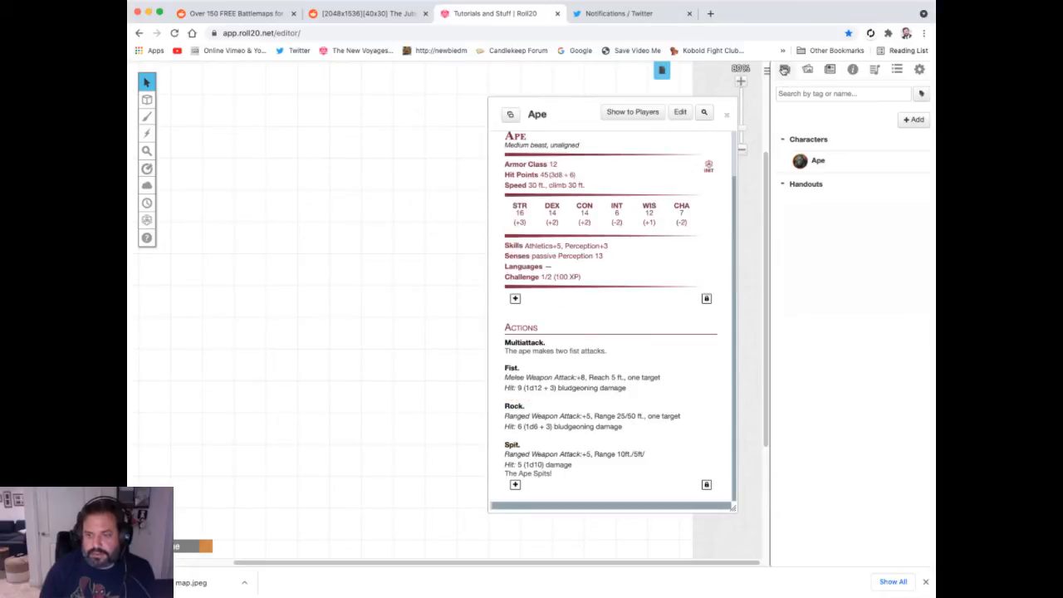
Roll the ape's Spit attack into the game chat and close the Ape sheet.
left_click(784, 70)
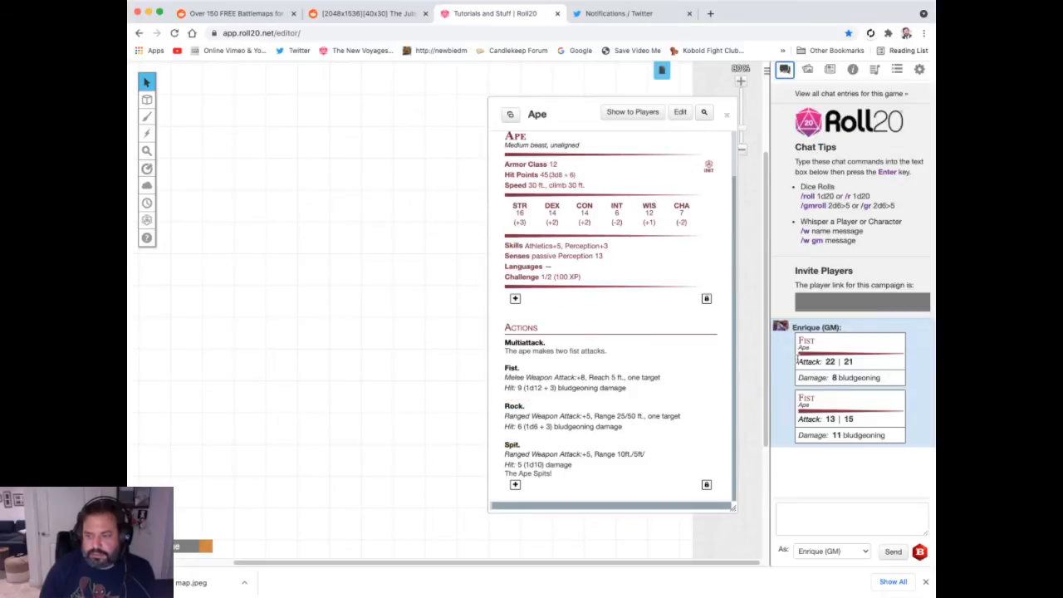
left_click(512, 446)
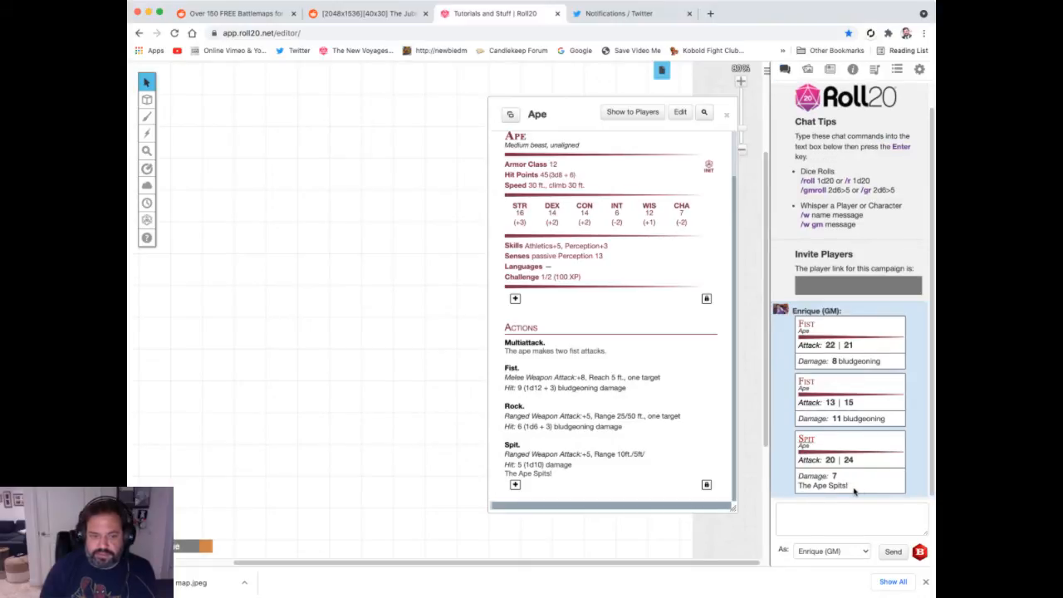
left_click(727, 115)
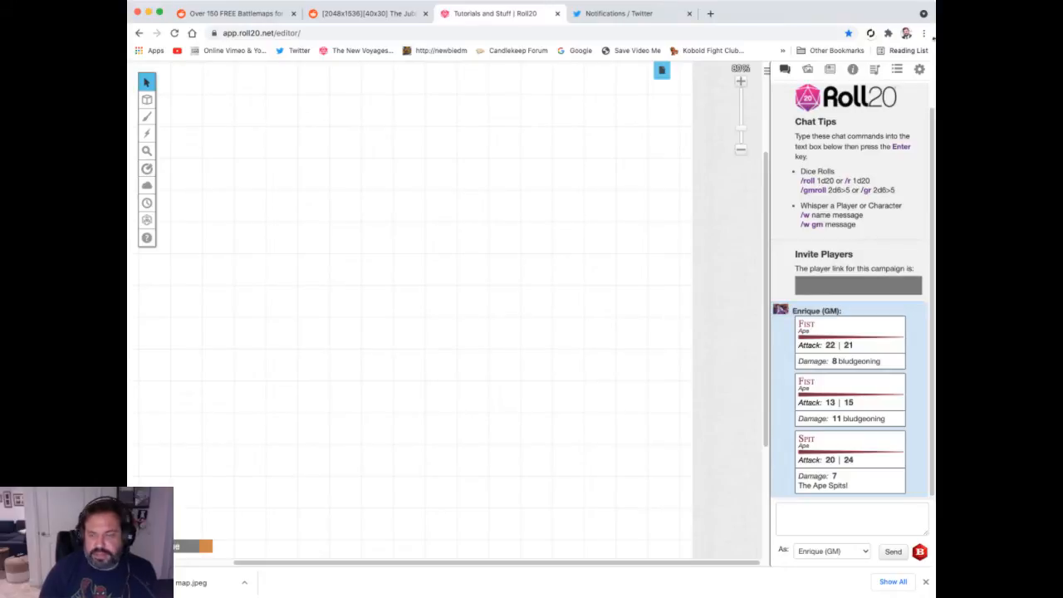
Add a new character to the journal and save it with its default details.
left_click(830, 73)
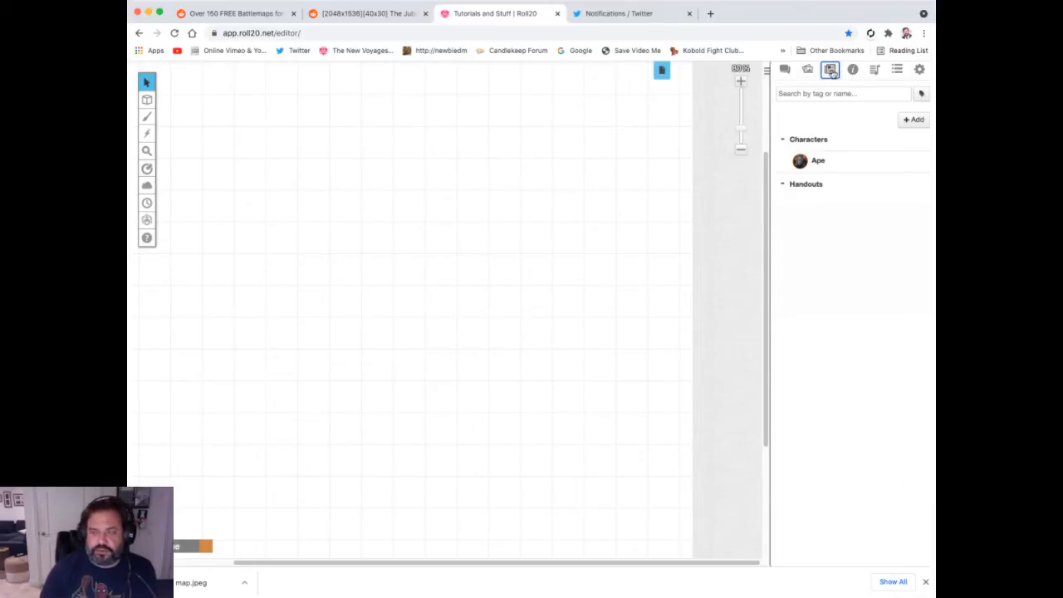
left_click(912, 121)
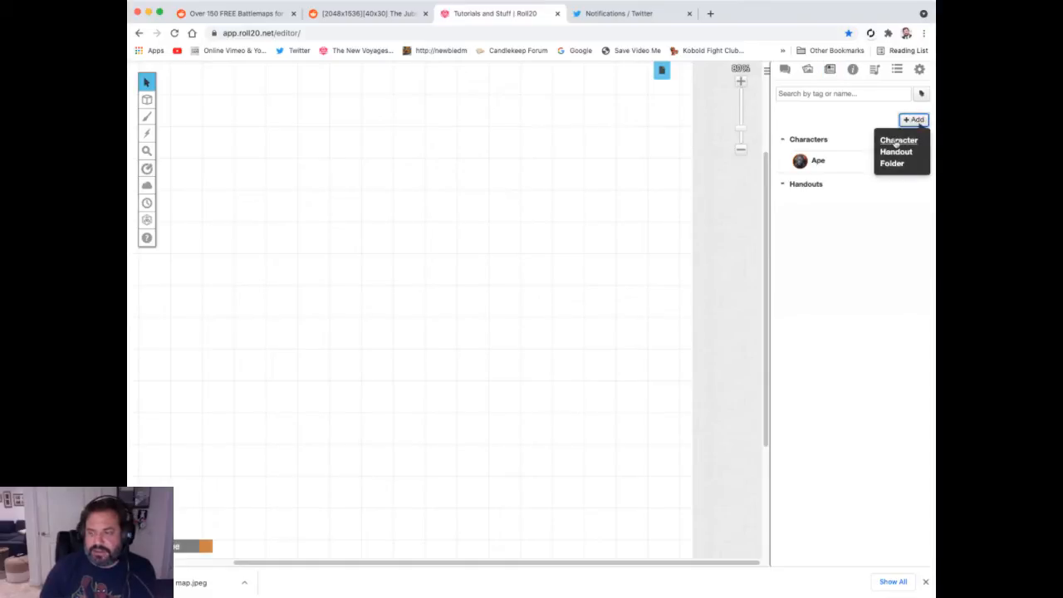
left_click(895, 141)
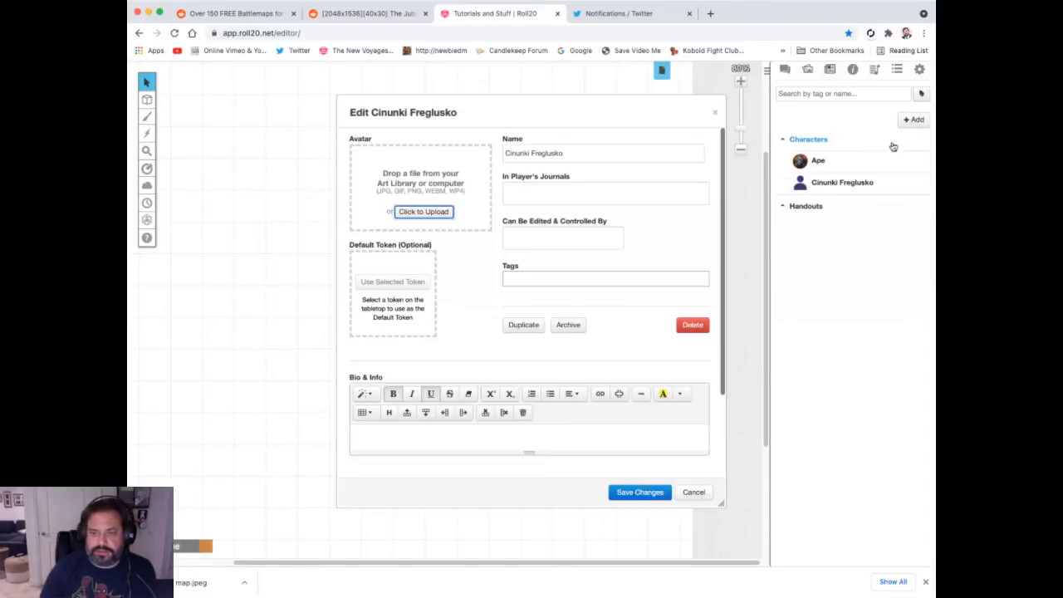
left_click_drag(476, 111, 429, 100)
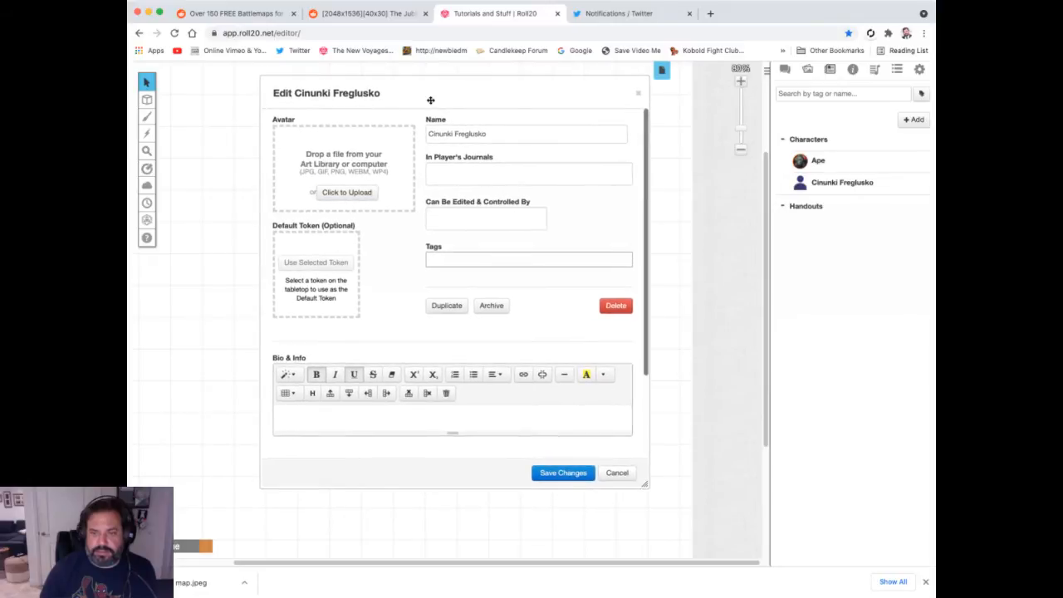
left_click(547, 472)
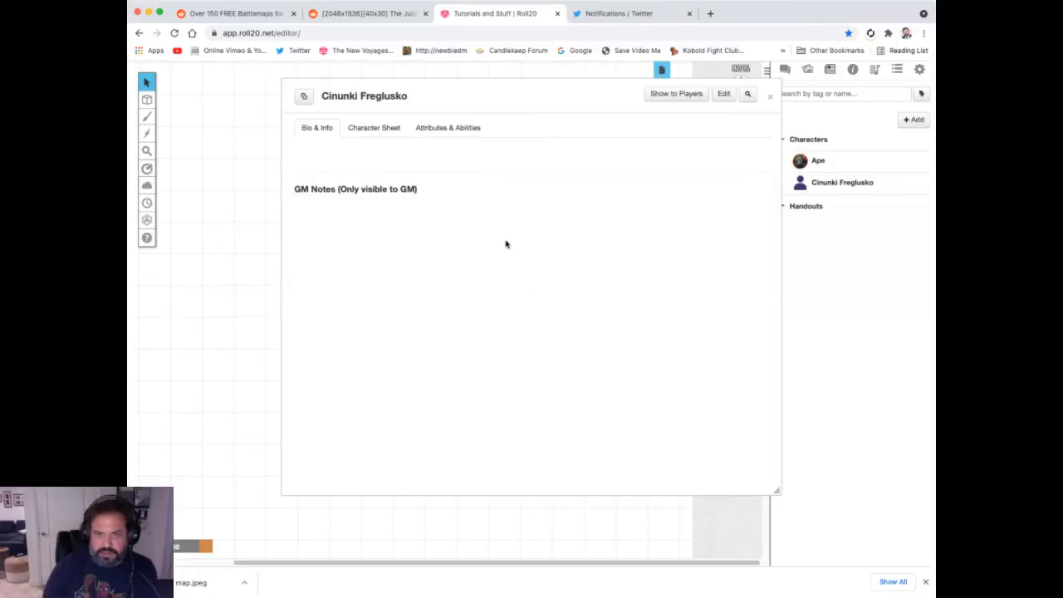
Open the new character's sheet and set it up as an NPC.
left_click_drag(512, 90, 433, 87)
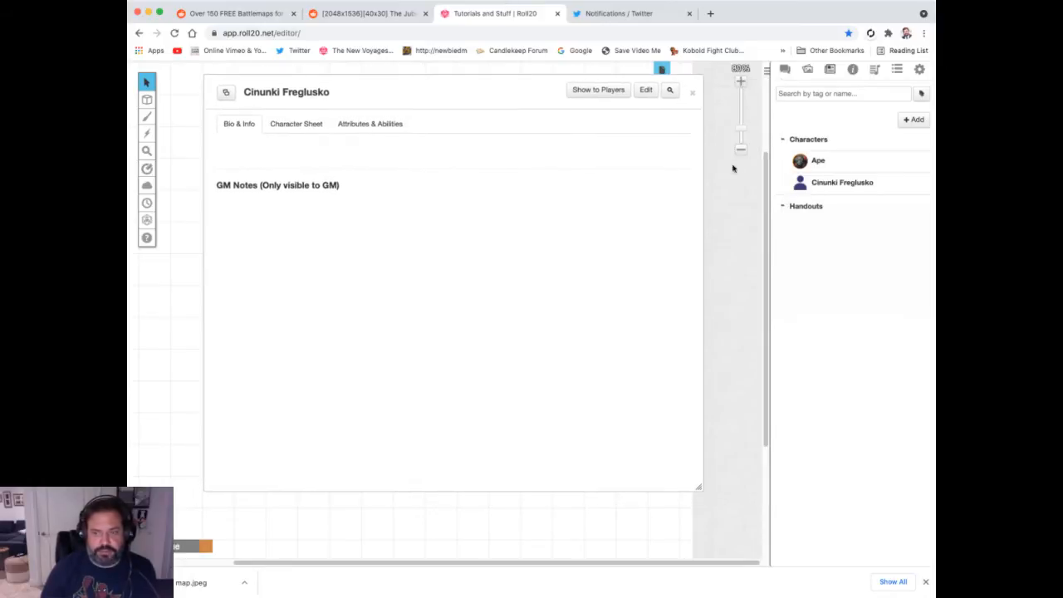
left_click_drag(455, 91, 476, 96)
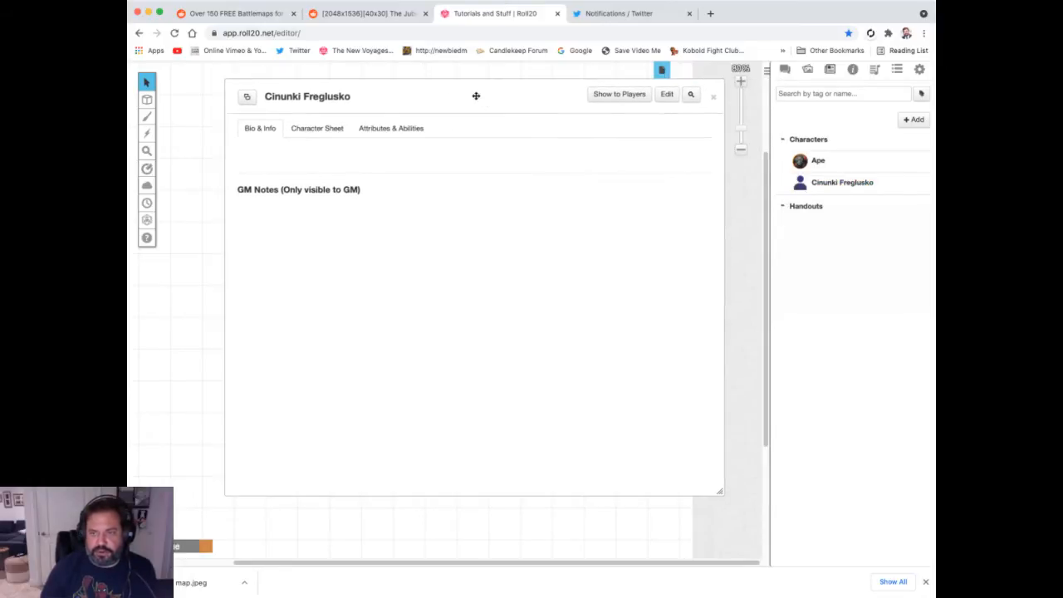
left_click(329, 131)
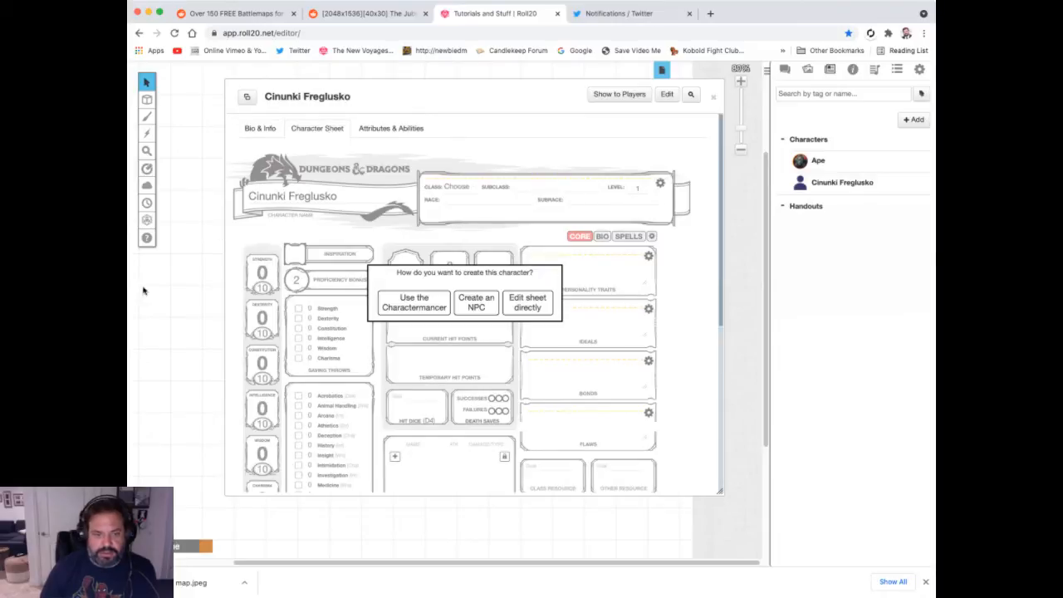
left_click(478, 306)
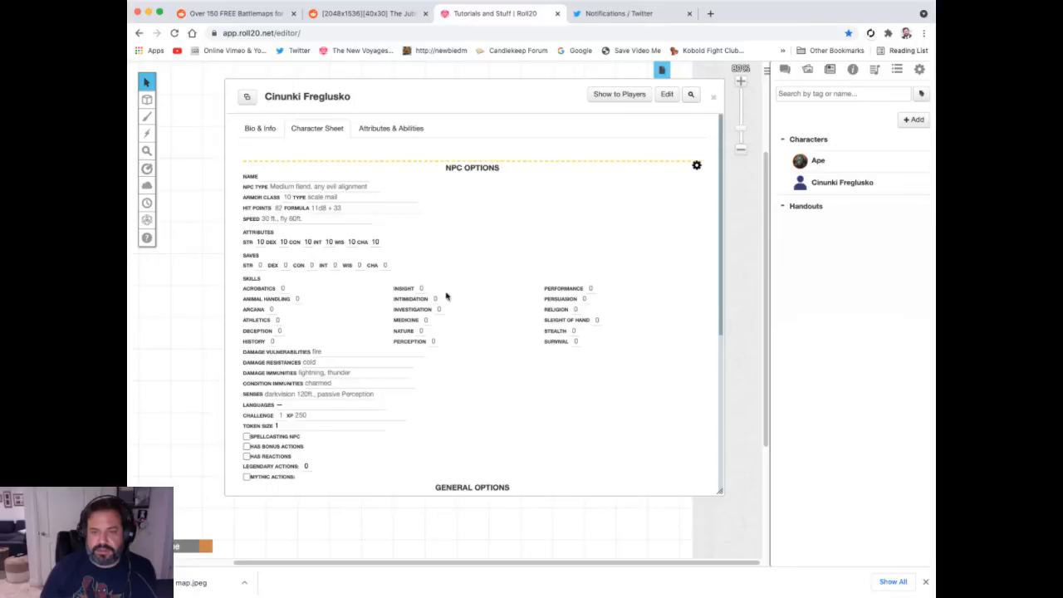
Fill the blank NPC sheet with the Animated Armor stat block from the compendium.
scroll(423, 285, "down", 3)
scroll(348, 315, "up", 3)
scroll(348, 315, "down", 3)
scroll(348, 314, "up", 5)
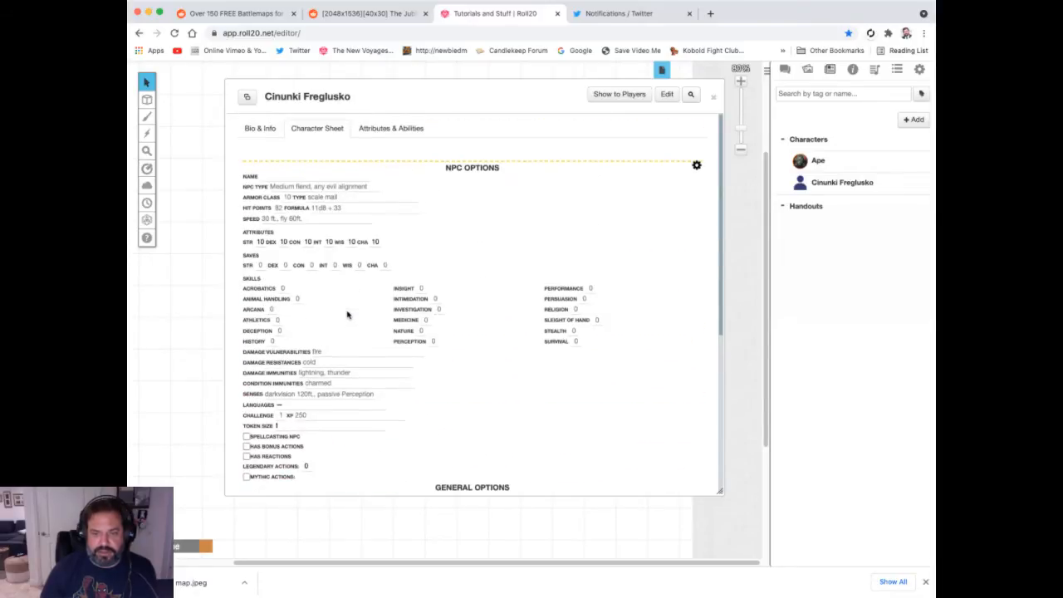
left_click(867, 71)
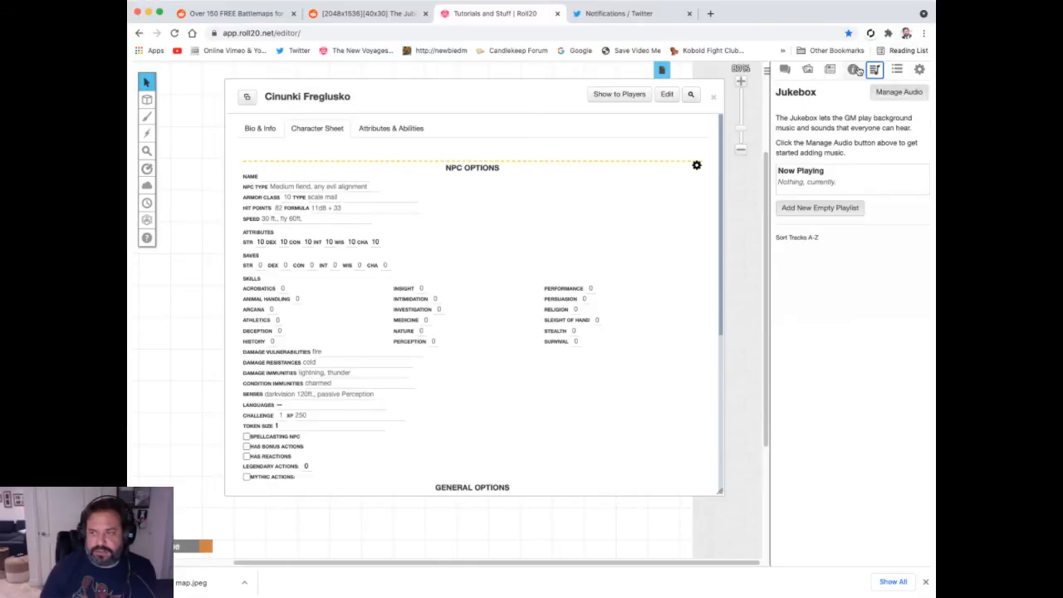
left_click(854, 71)
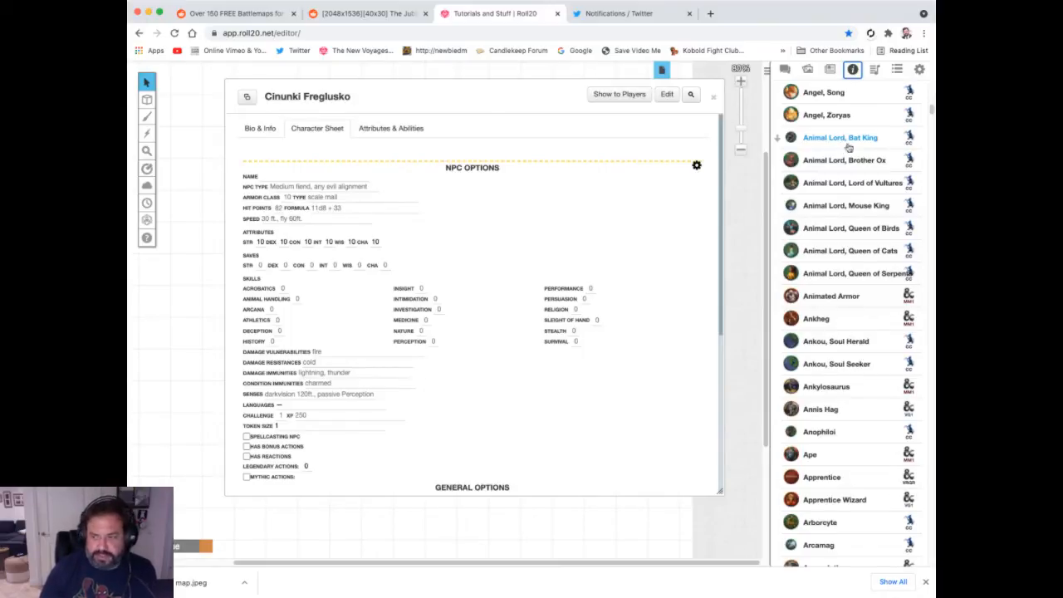
left_click_drag(836, 299, 462, 278)
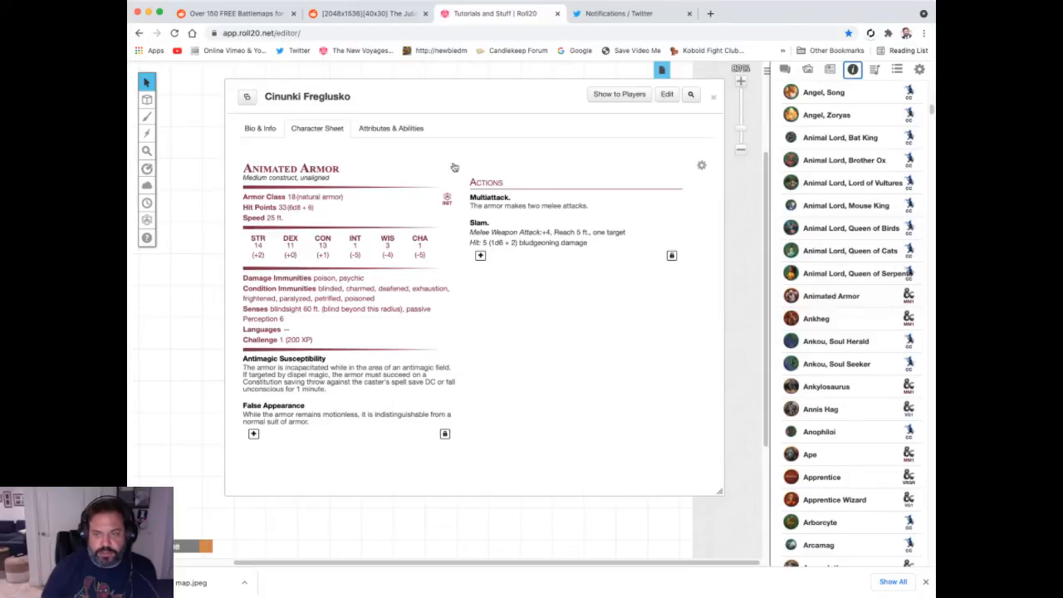
Rename the NPC on its sheet to "NewbieDM GOlem" and return to the stat block view.
left_click(701, 166)
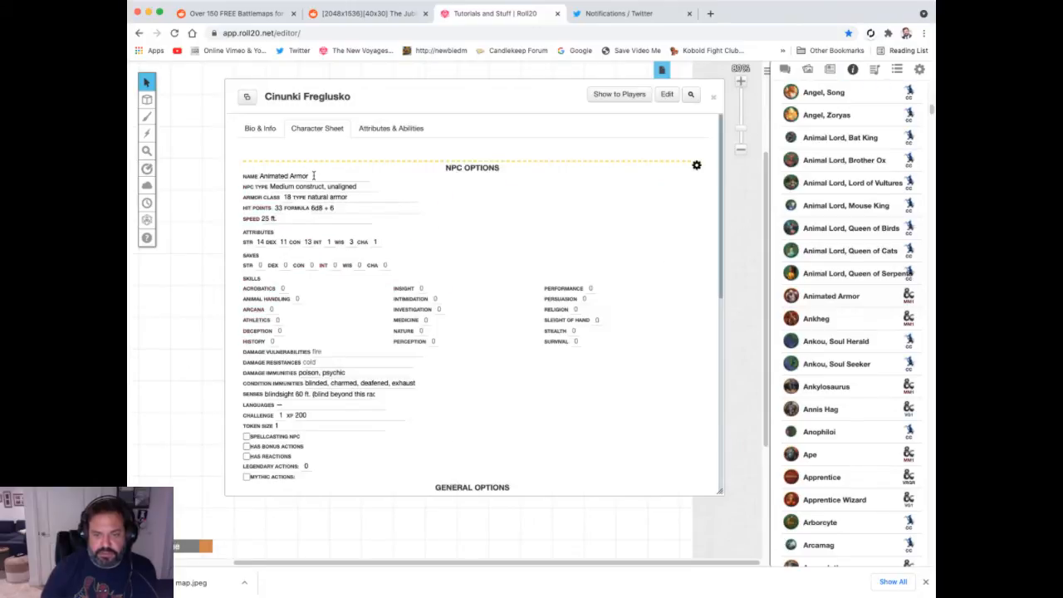
triple_click(313, 175)
type("NewbieDM")
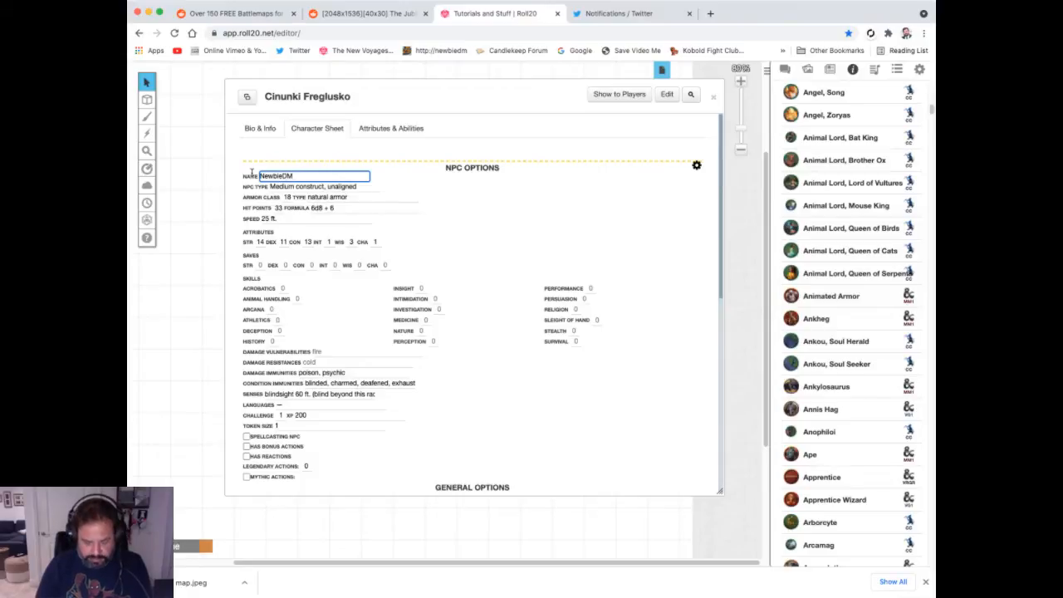
type(" GOlem")
left_click(697, 166)
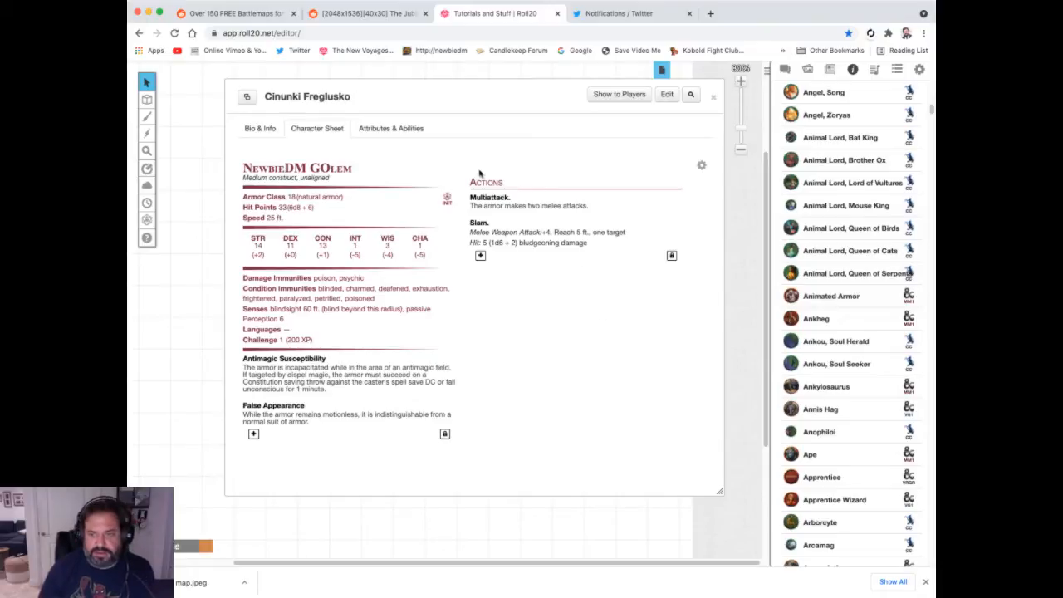
Rename the new character's journal entry to "Newbiem GOlem,", save it and close its window.
scroll(868, 204, "up", 5)
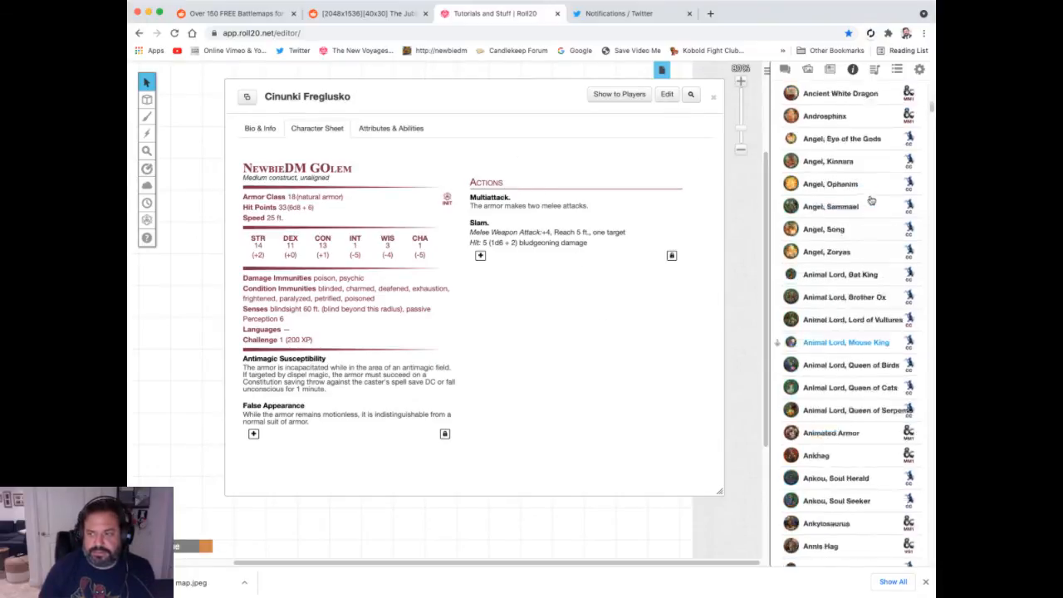
left_click(830, 69)
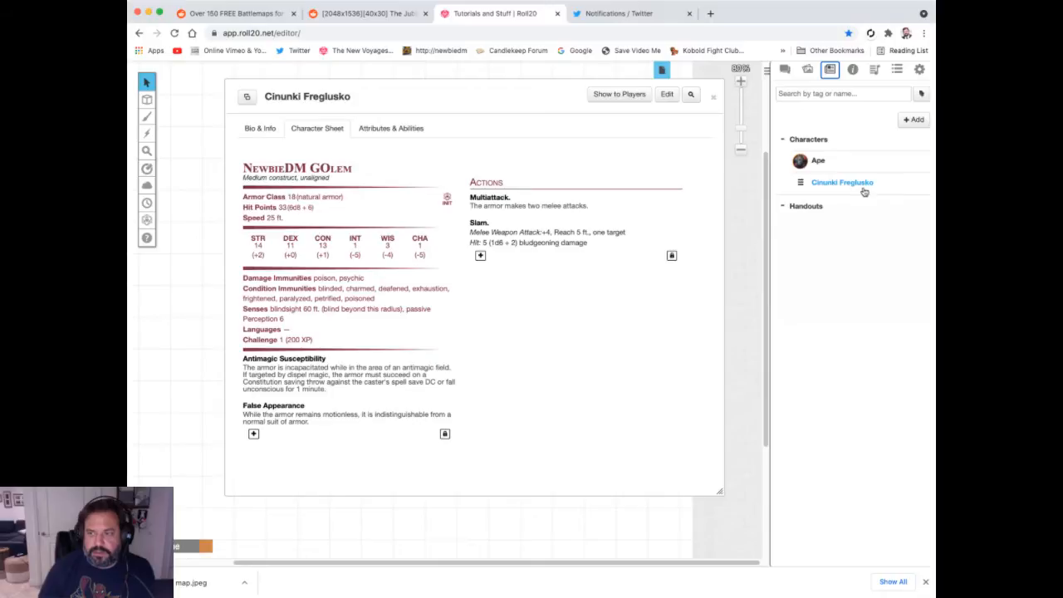
left_click(667, 95)
left_click_drag(594, 145, 457, 147)
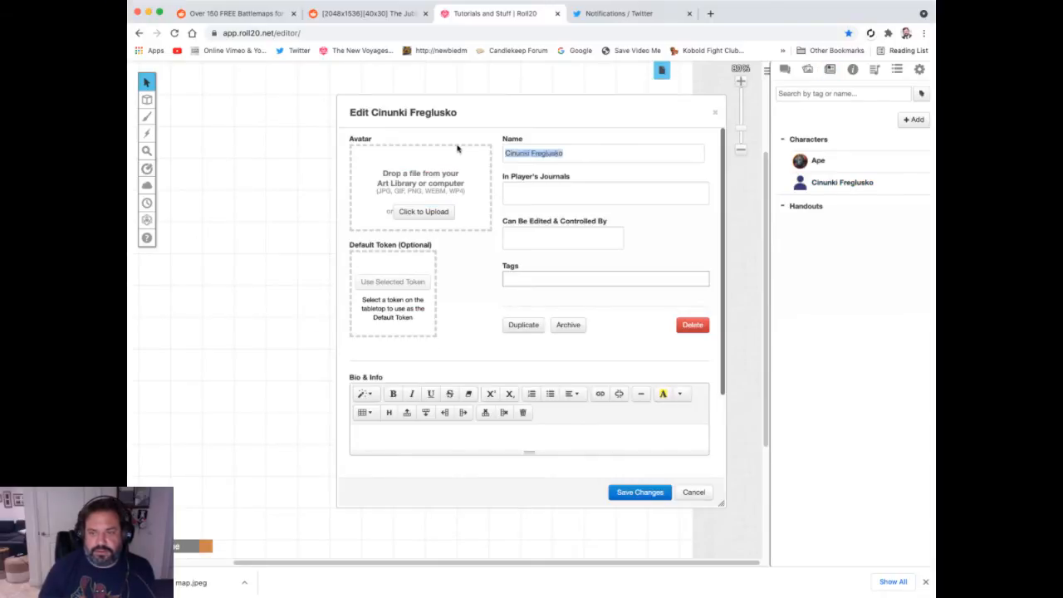
type("New")
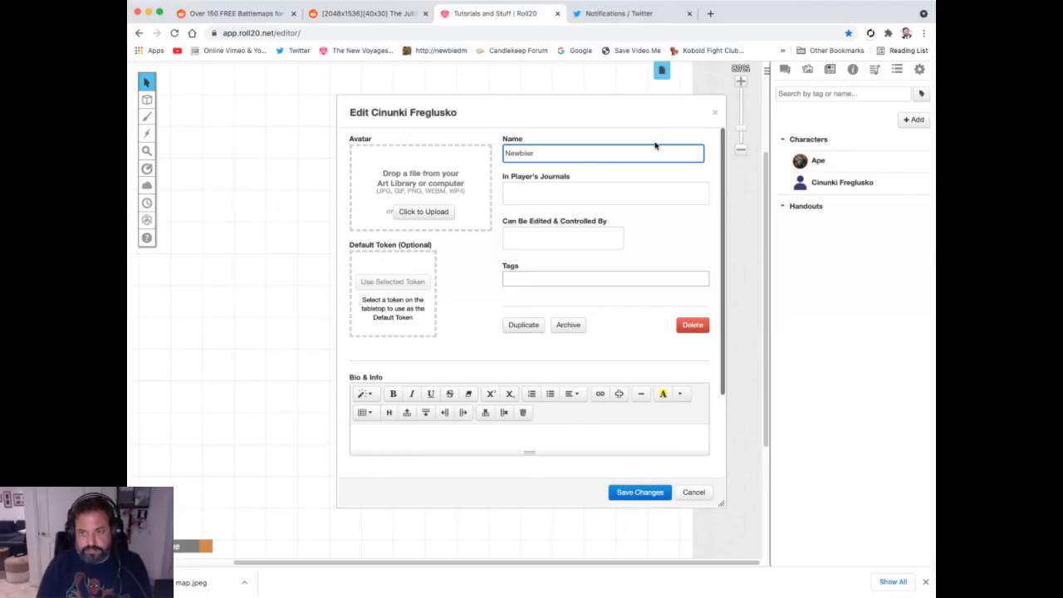
type("biem GOlem,")
left_click(639, 492)
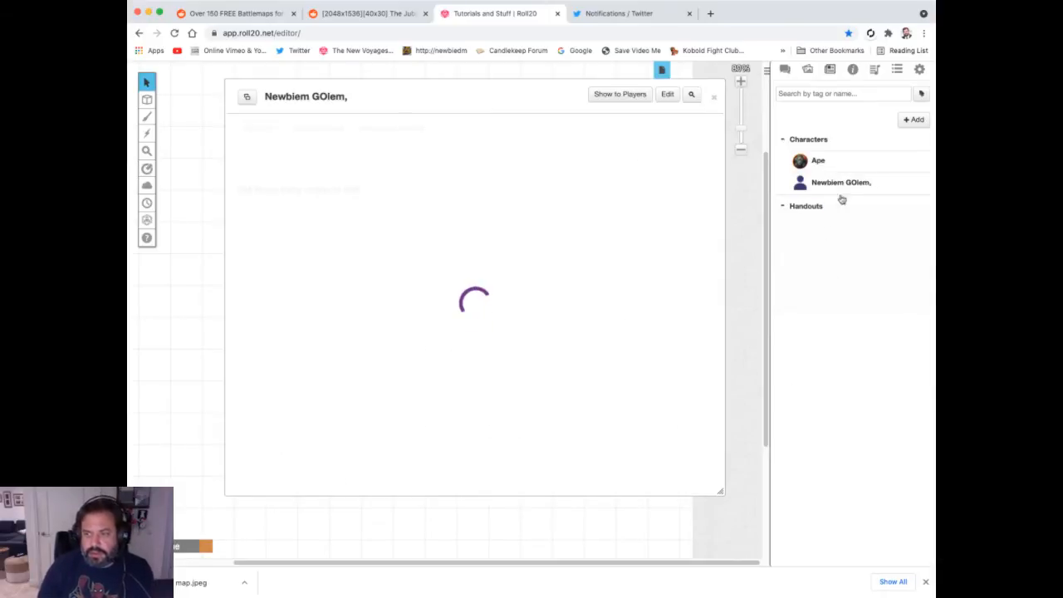
left_click(714, 98)
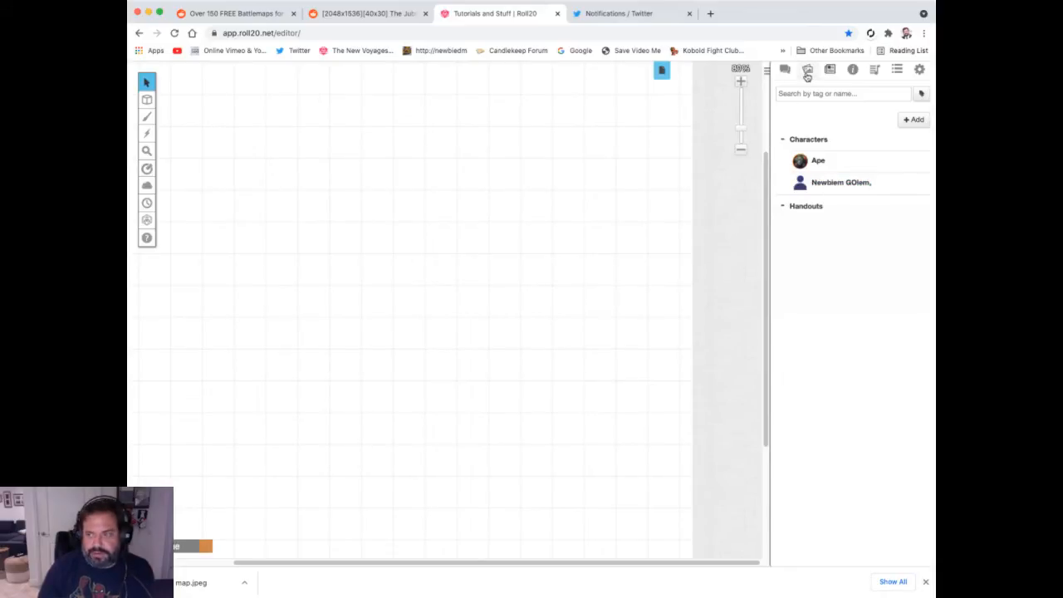
Place the ghost.png image from the recent uploads onto the map as a token.
left_click(807, 71)
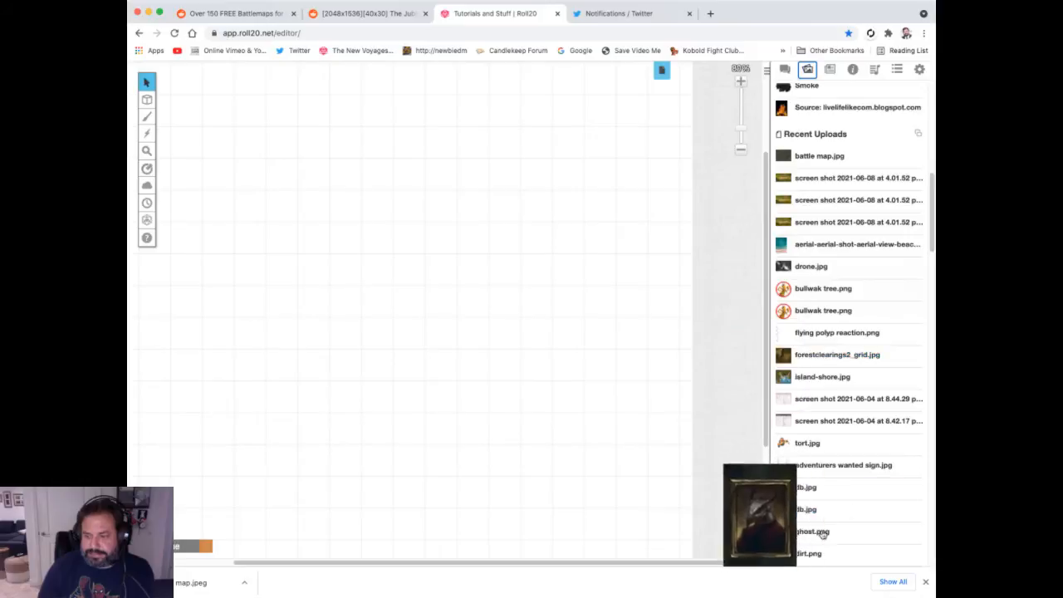
mouse_move(822, 534)
left_click_drag(822, 534, 510, 321)
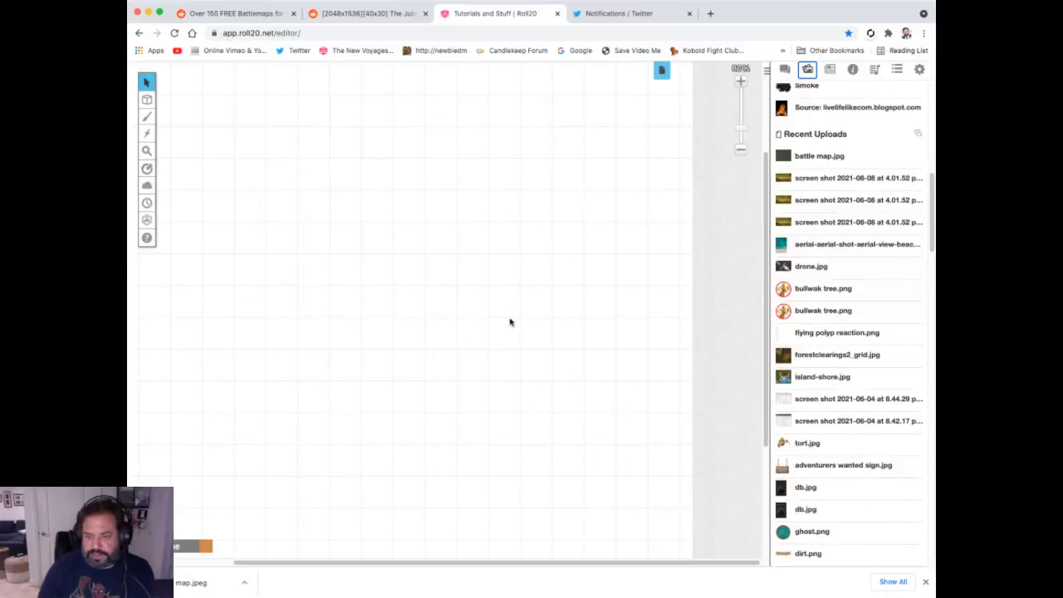
Open the golem's journal entry and arrange its window beside the ghost token on the map.
left_click(830, 70)
left_click(822, 183)
left_click_drag(543, 97, 783, 128)
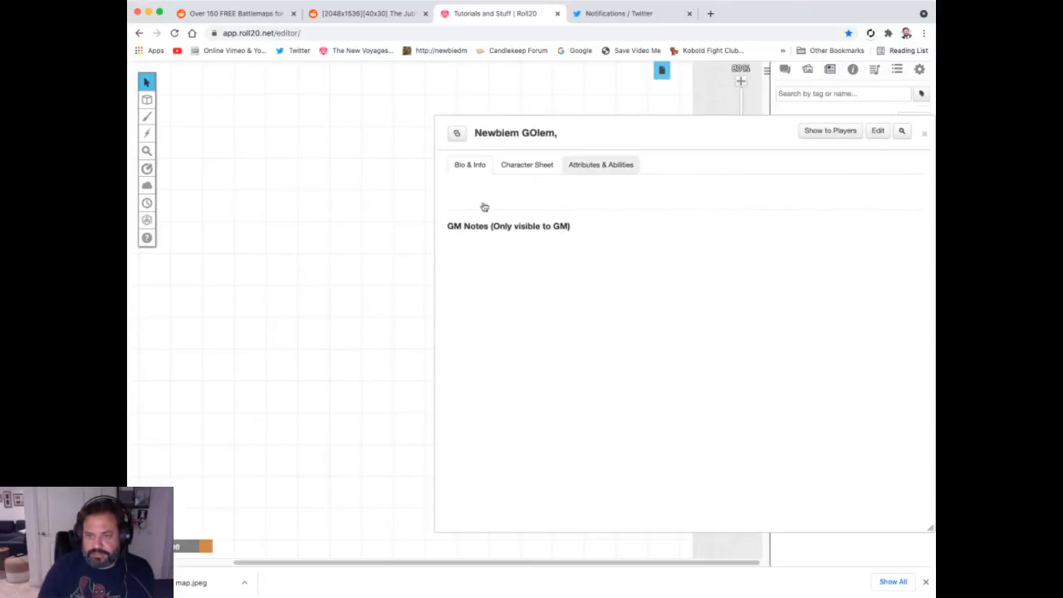
left_click_drag(433, 204, 485, 327)
left_click_drag(487, 287, 582, 296)
Set the ghost token to represent the character "Newbiem GOlem," and save the token settings.
double_click(504, 335)
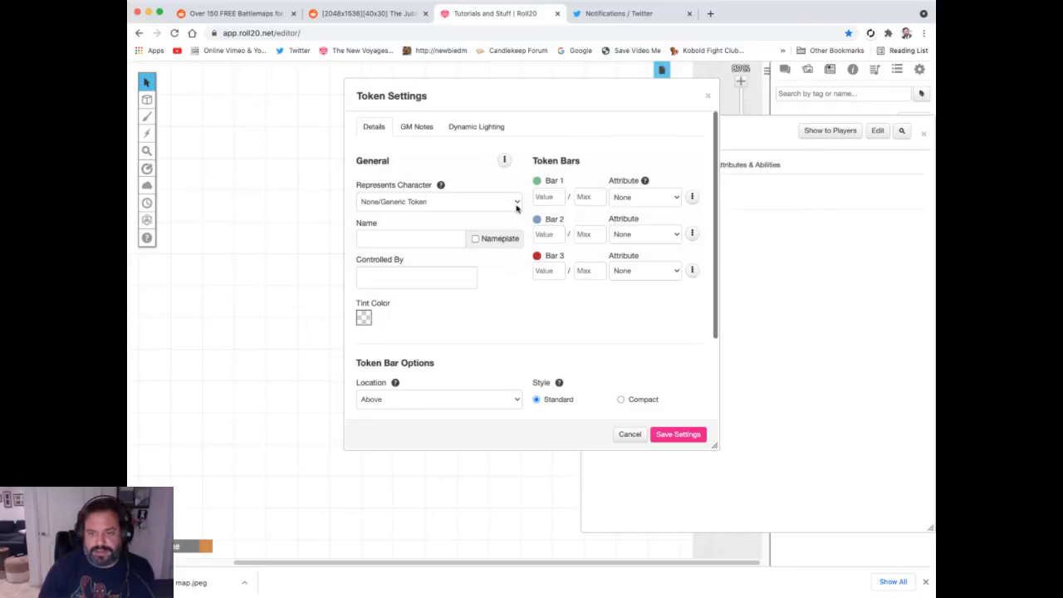
left_click(399, 225)
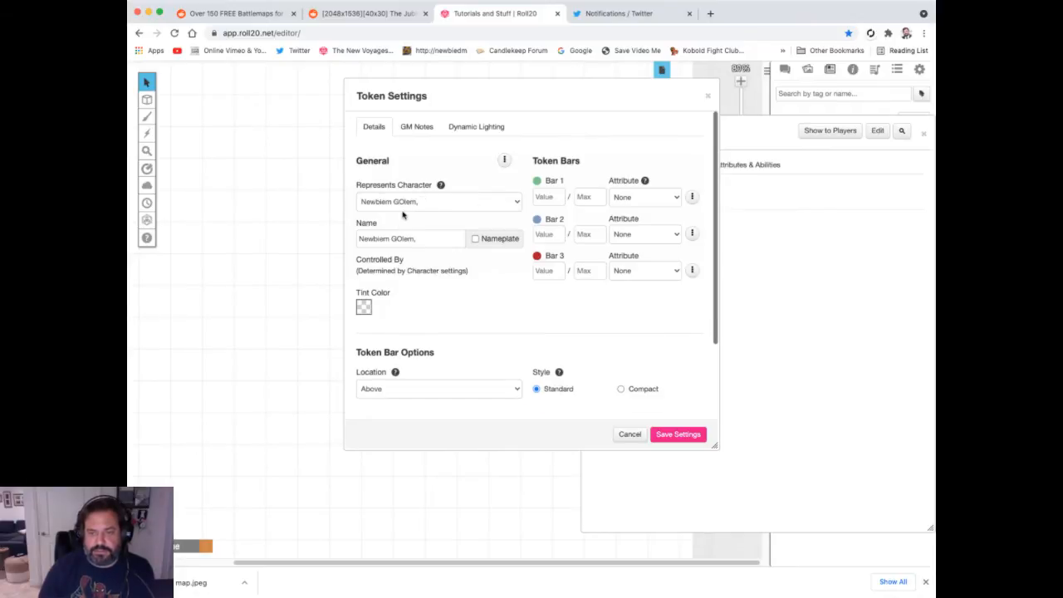
left_click(673, 437)
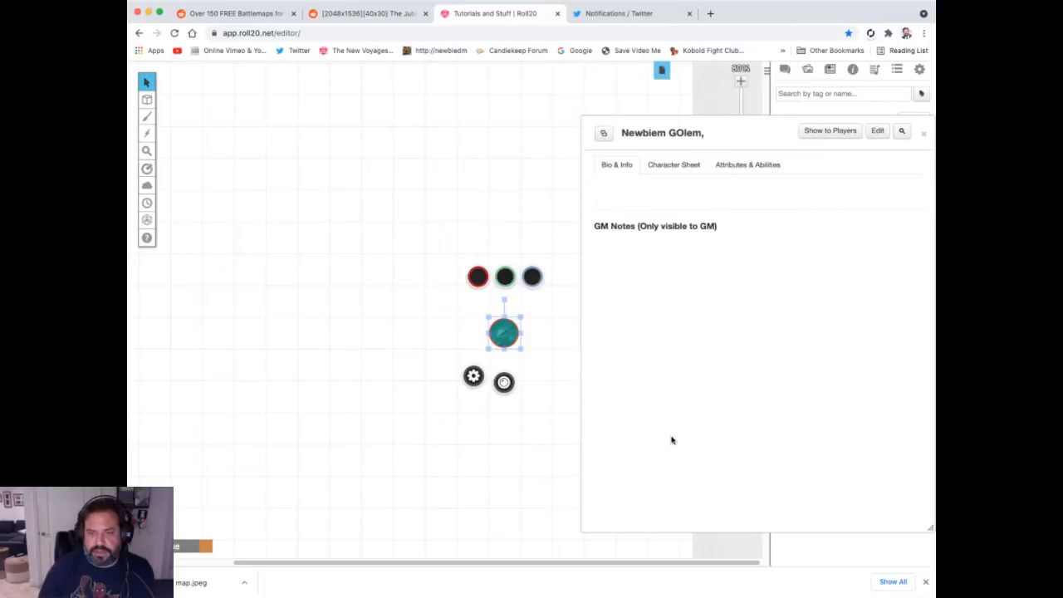
Set the selected ghost token as the default token of "Newbiem GOlem," and save the journal entry.
left_click(482, 418)
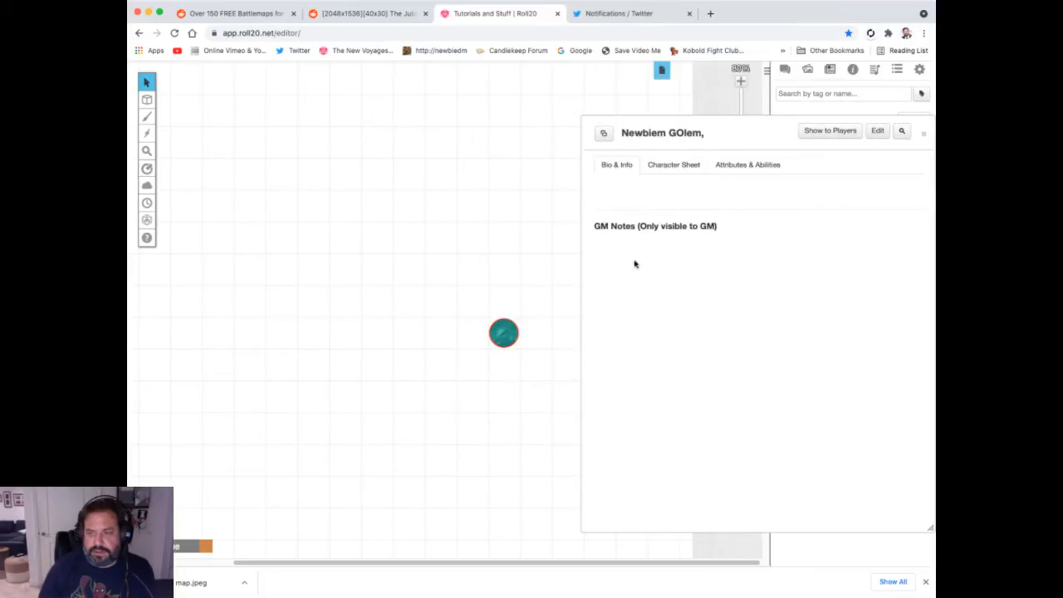
left_click(506, 329)
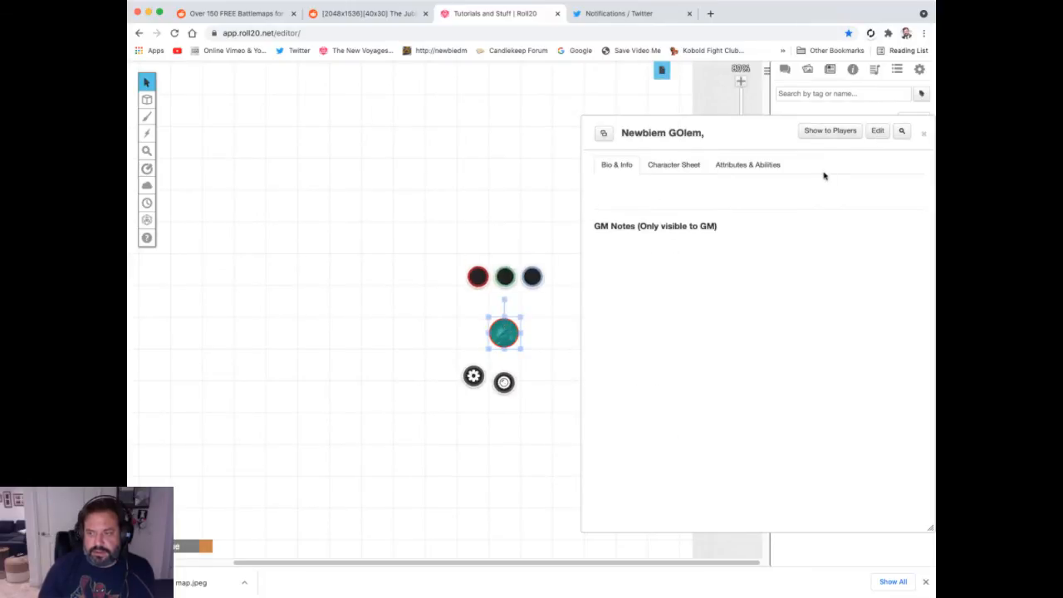
left_click(877, 132)
left_click_drag(510, 114, 719, 134)
left_click(611, 304)
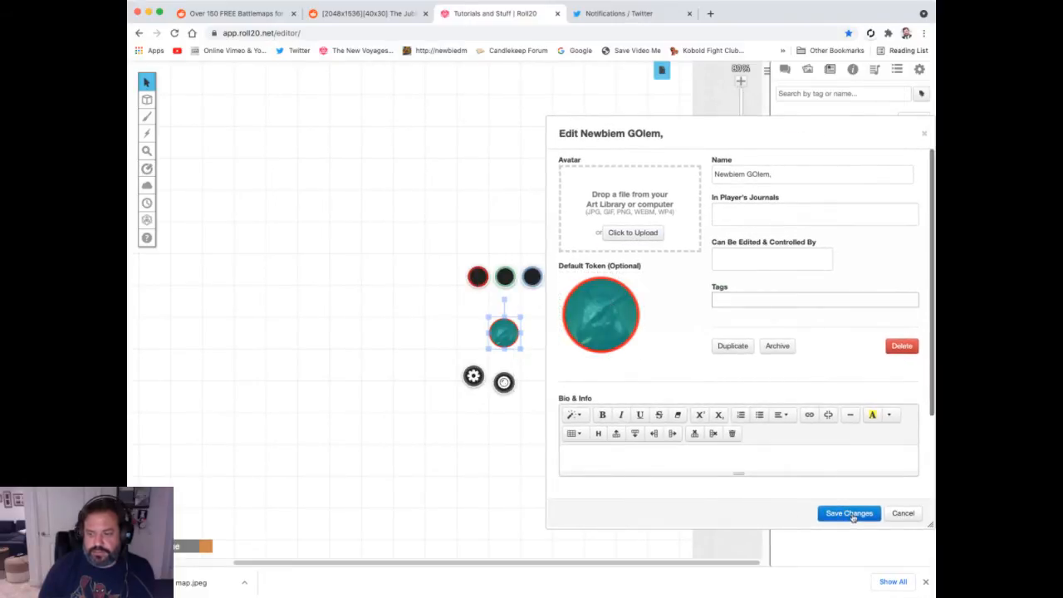
left_click(850, 512)
Delete the ghost token from the map and close the golem's journal window.
left_click(513, 379)
left_click(503, 333)
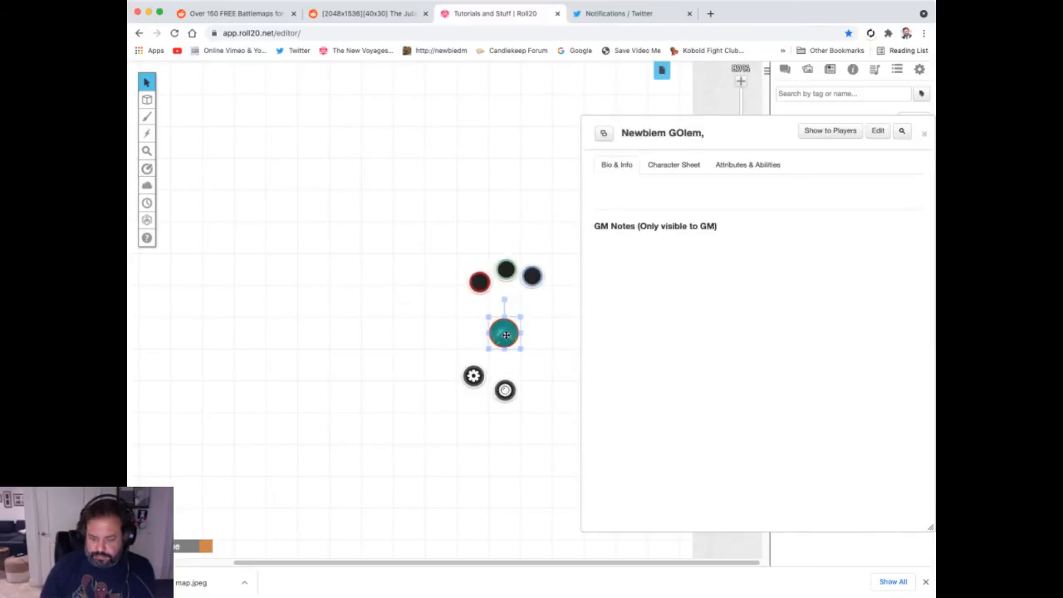
key("Delete")
left_click_drag(715, 133, 598, 133)
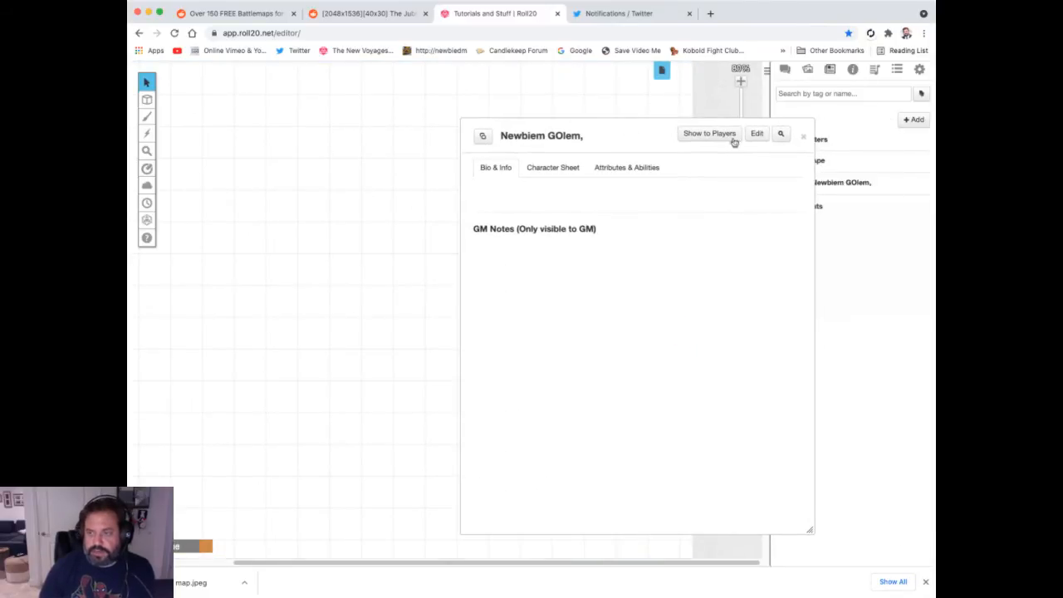
left_click(805, 136)
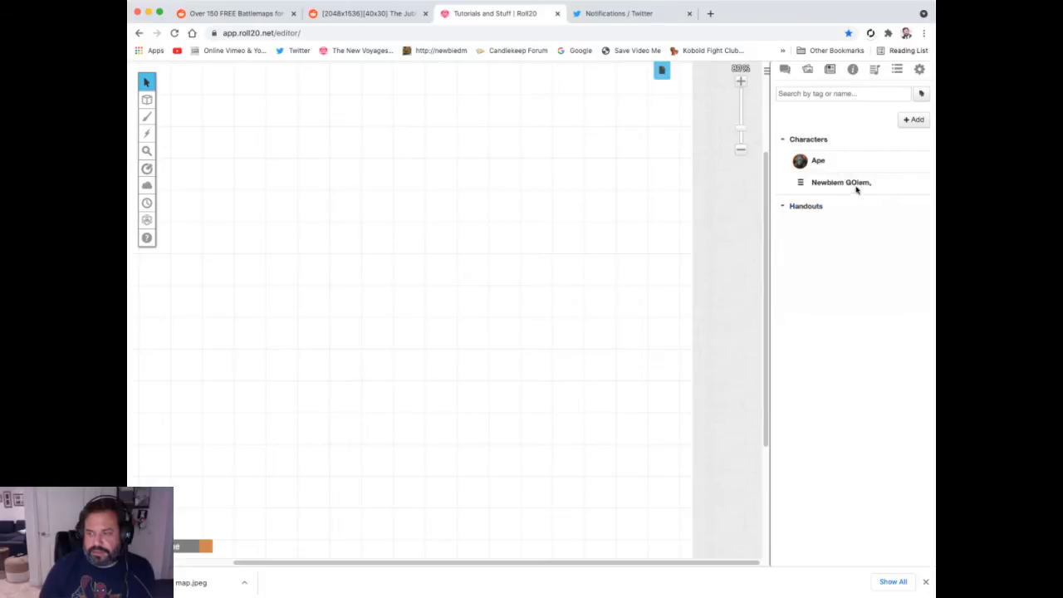
Place the "Newbiem GOlem," character from the journal onto the map as a token.
left_click_drag(847, 180, 380, 242)
left_click(494, 252)
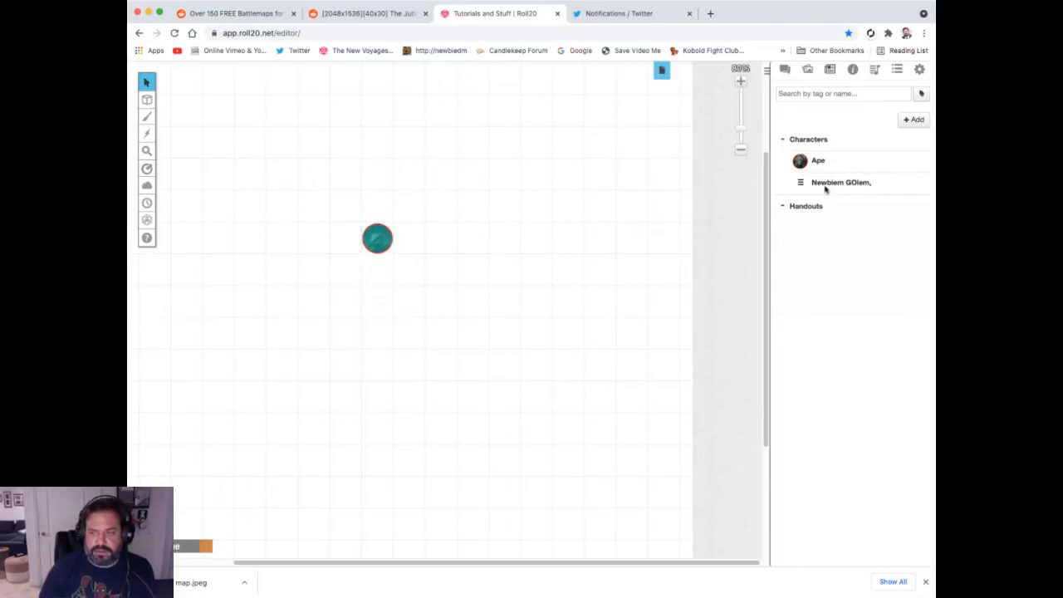
Review the golem's character sheet, including how its traits unlock for rearranging or deletion, and close its window.
left_click(835, 183)
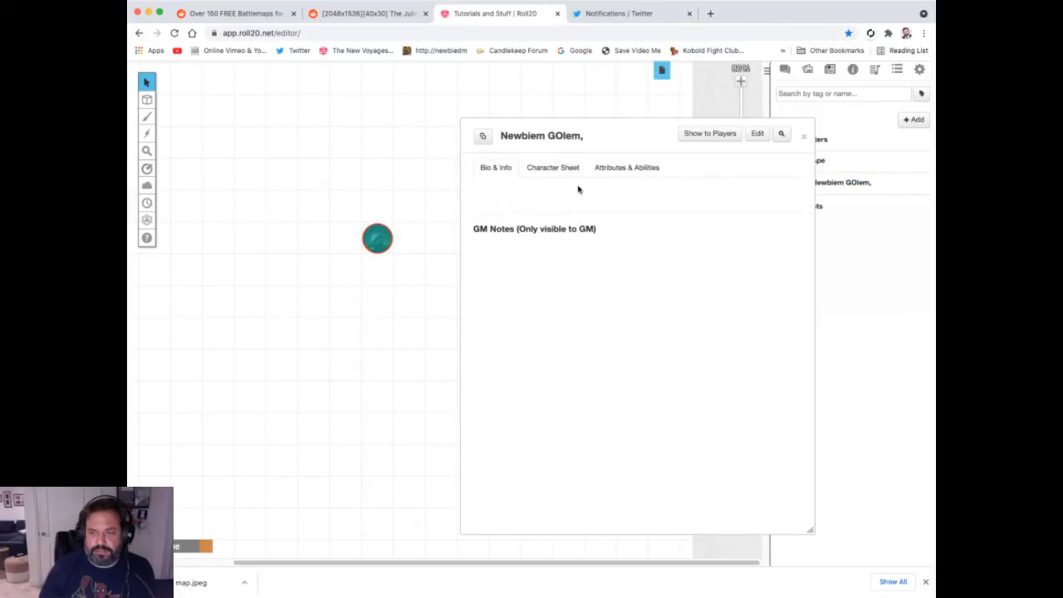
left_click(564, 172)
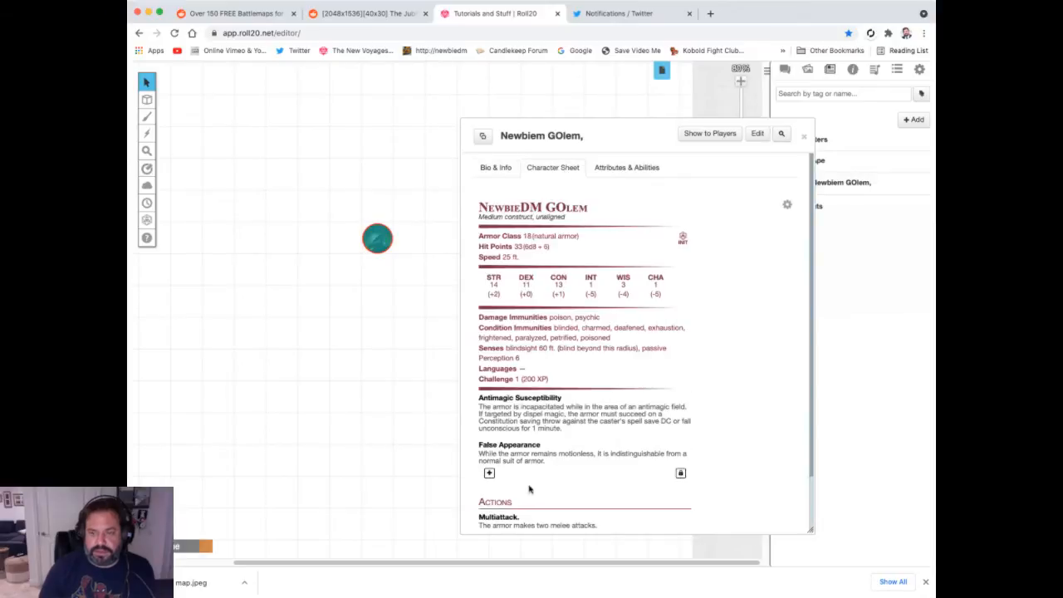
scroll(550, 307, "down", 2)
scroll(559, 388, "up", 2)
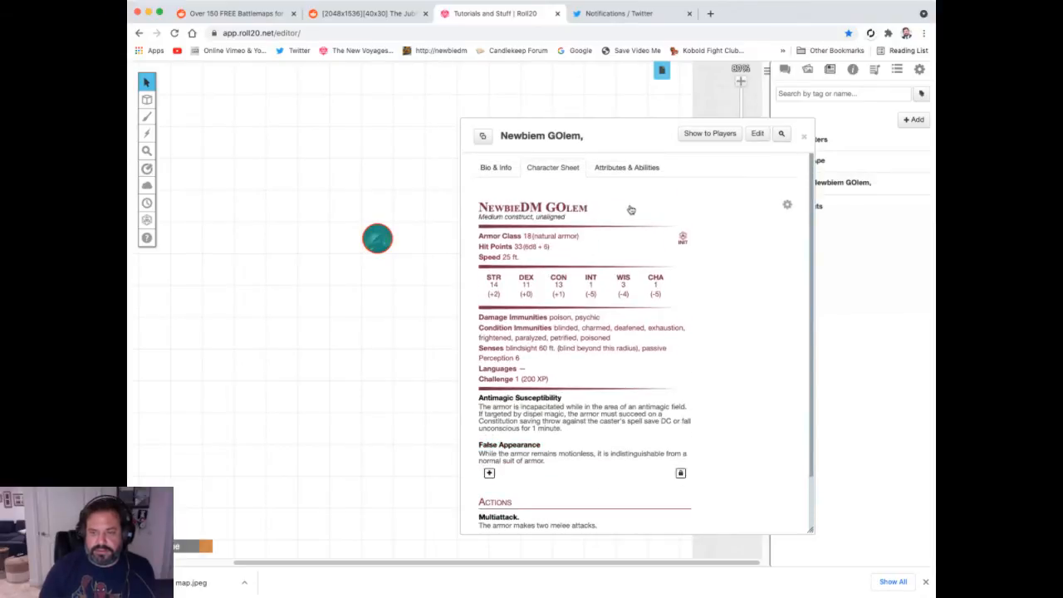
scroll(581, 246, "down", 3)
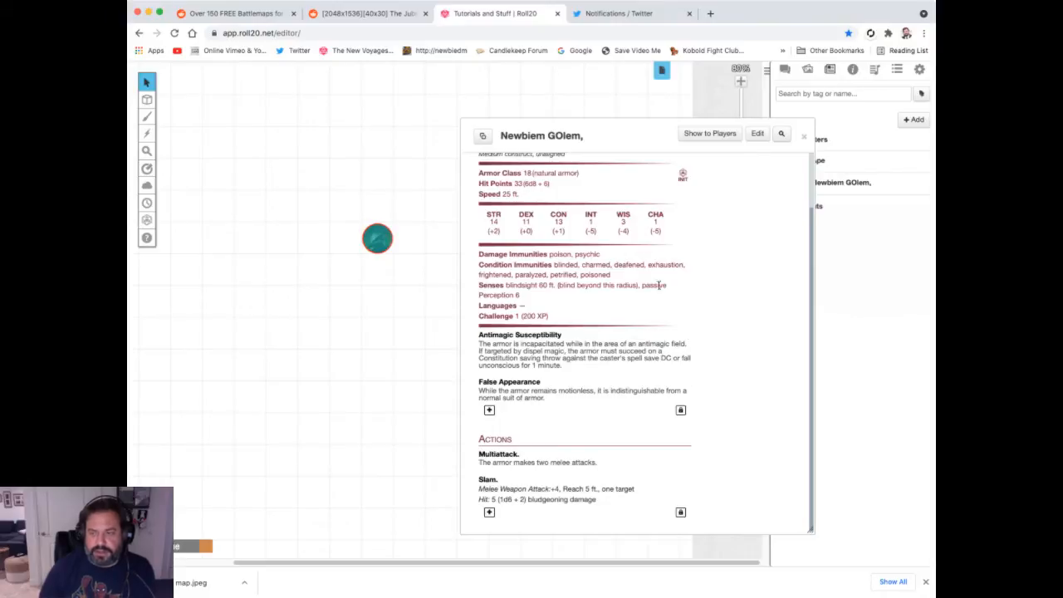
left_click(680, 410)
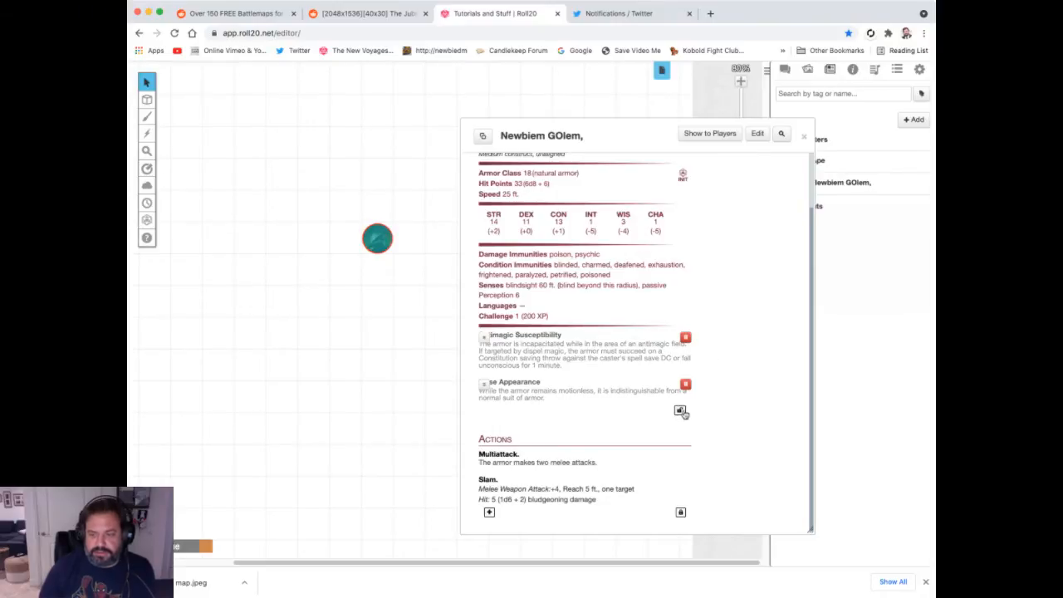
left_click(680, 410)
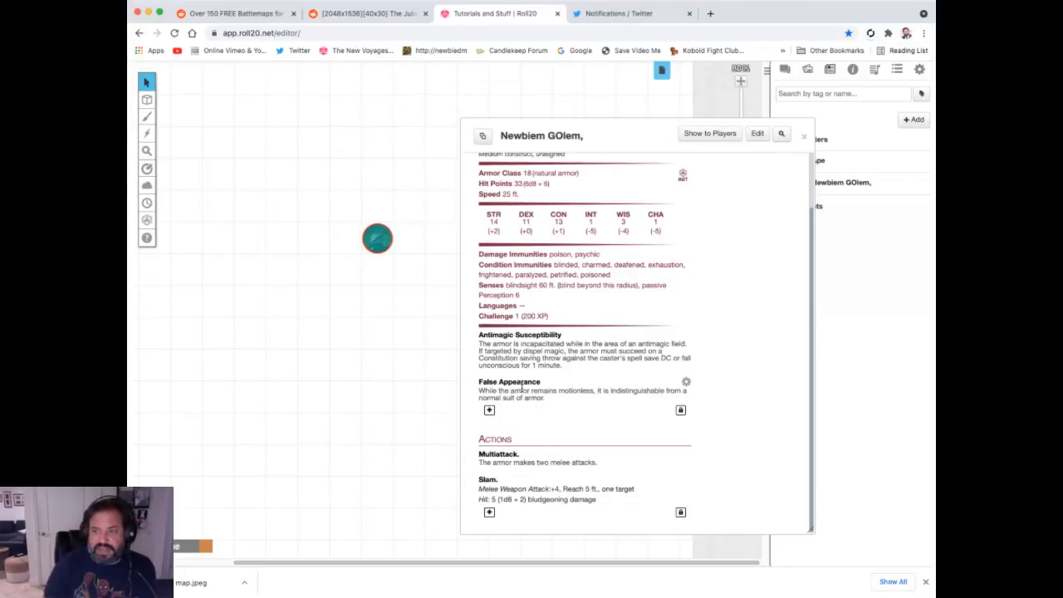
left_click(804, 139)
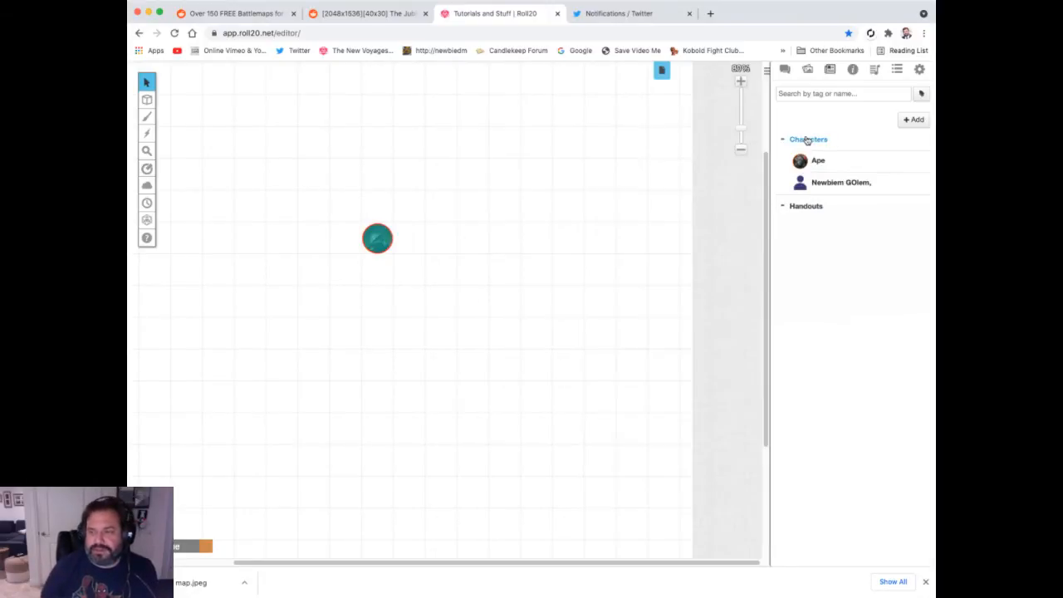
Delete the golem's token from the map.
left_click(387, 231)
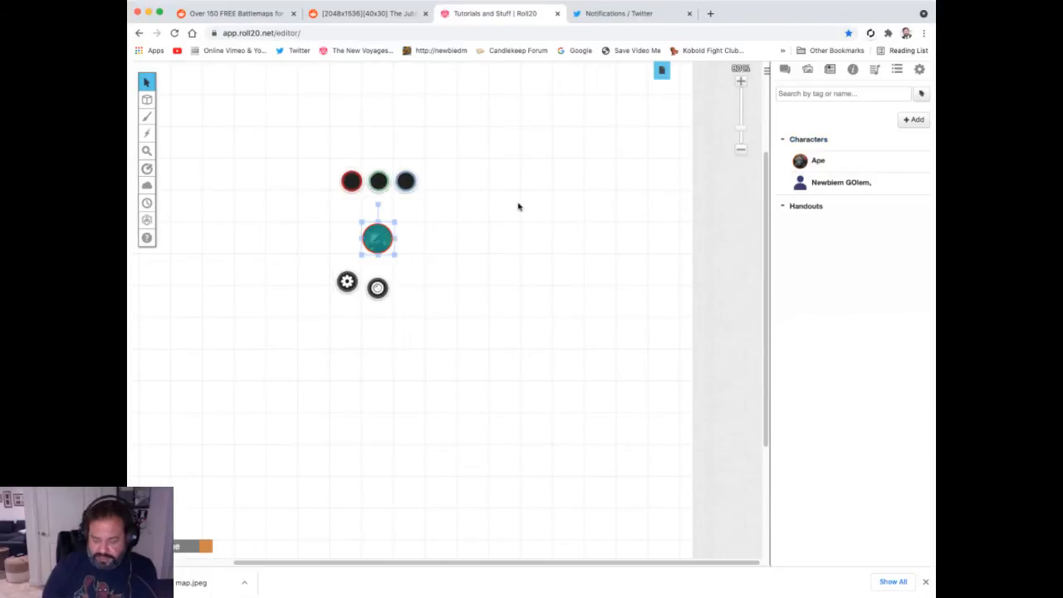
key("Delete")
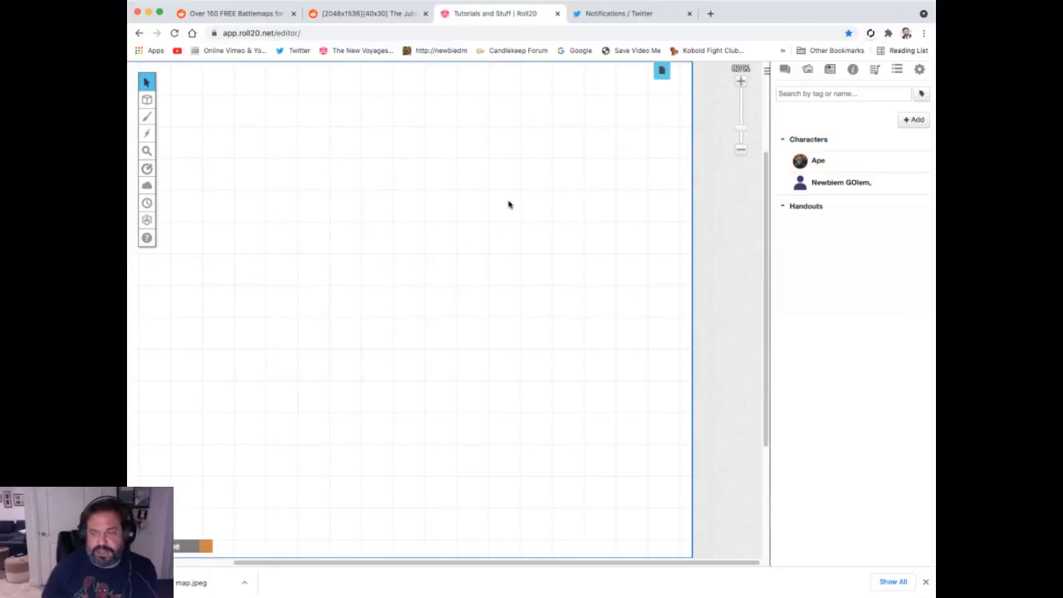
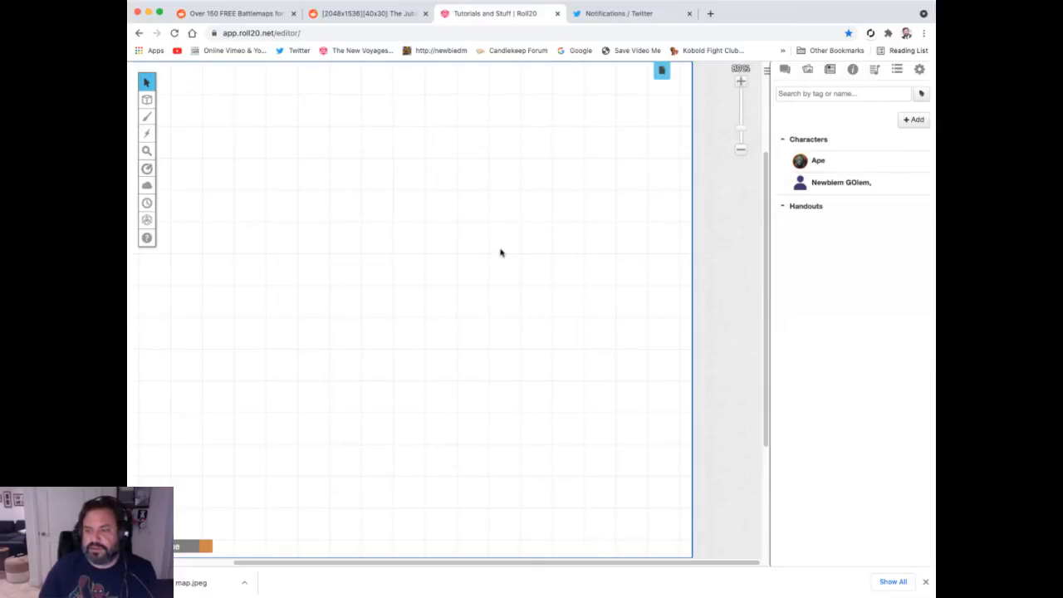
left_click(829, 69)
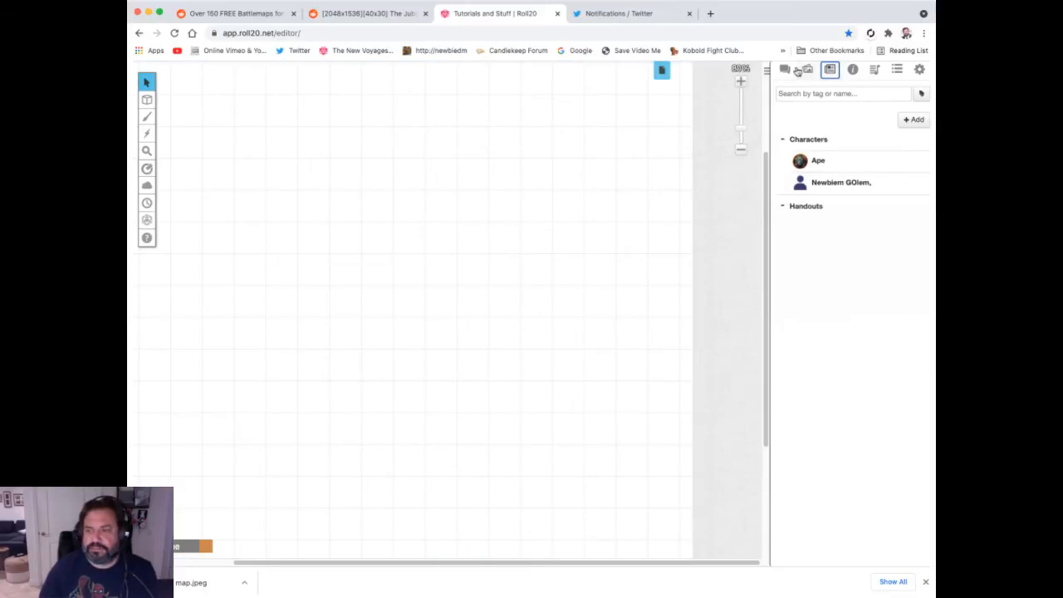
left_click(662, 71)
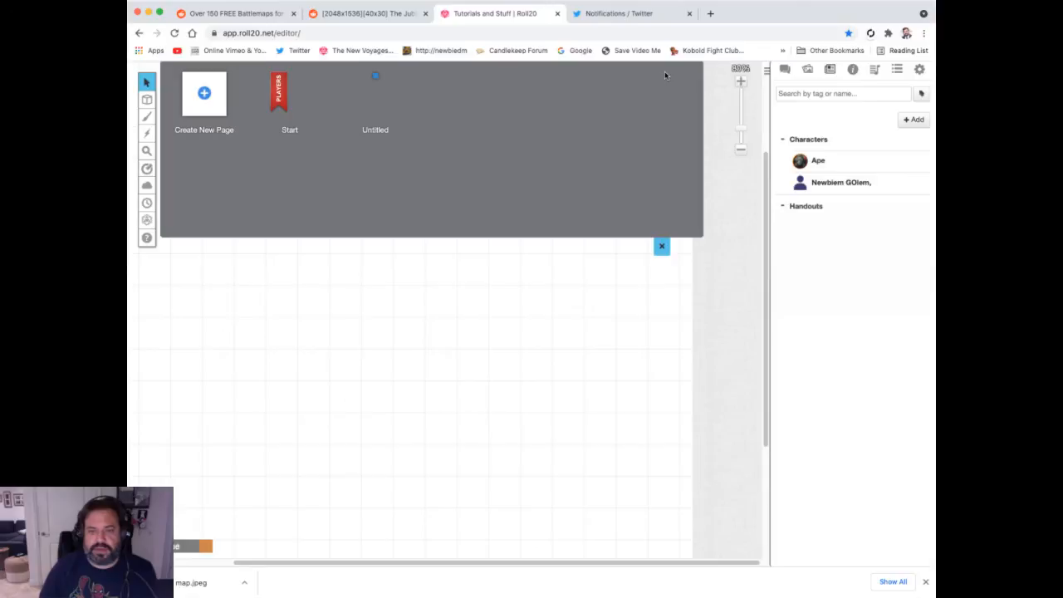
left_click(661, 245)
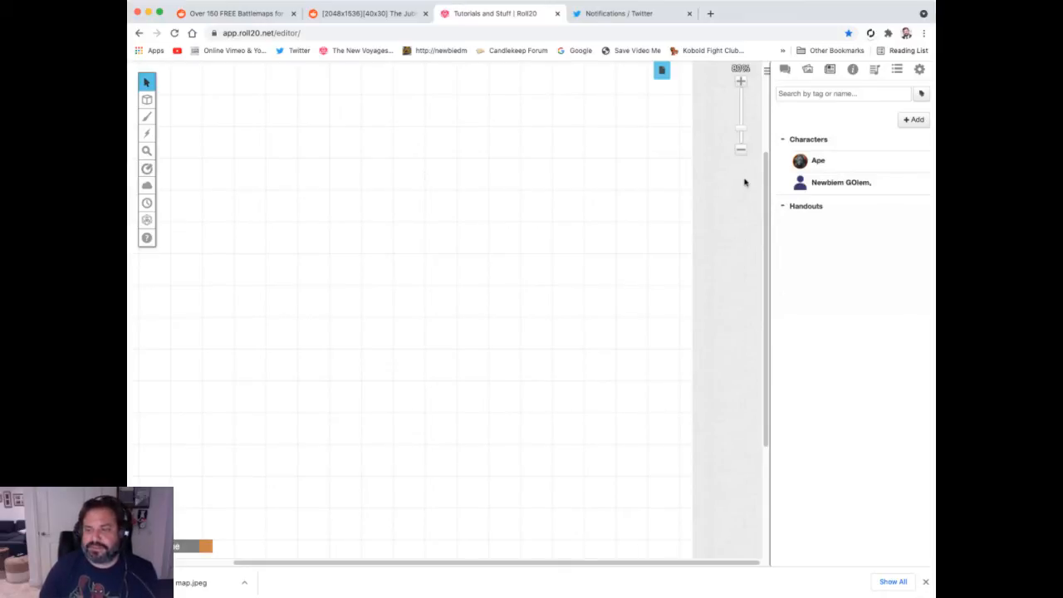
left_click_drag(766, 186, 767, 176)
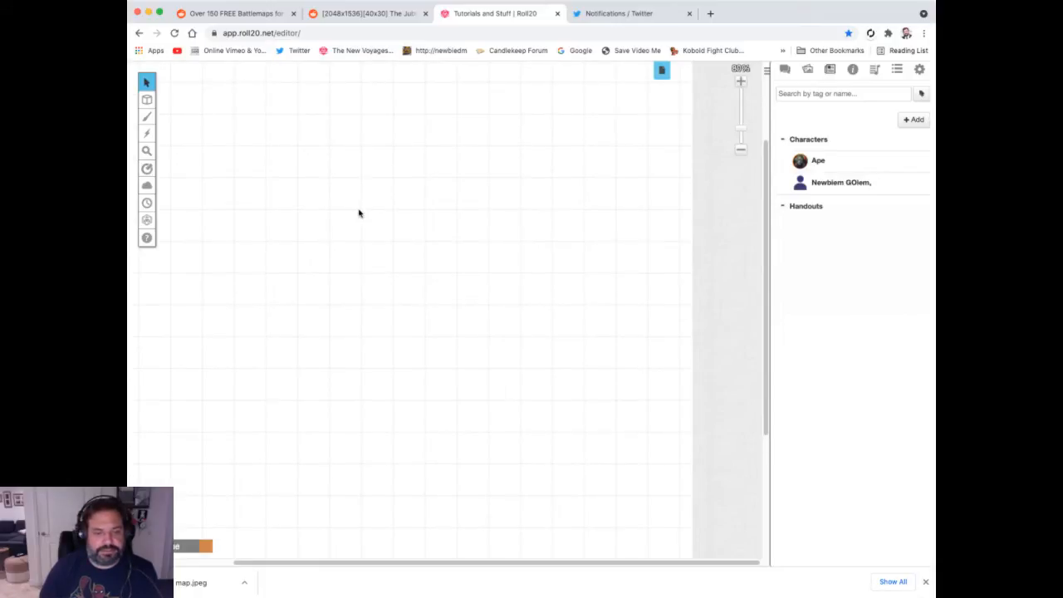
scroll(358, 211, "down", 4)
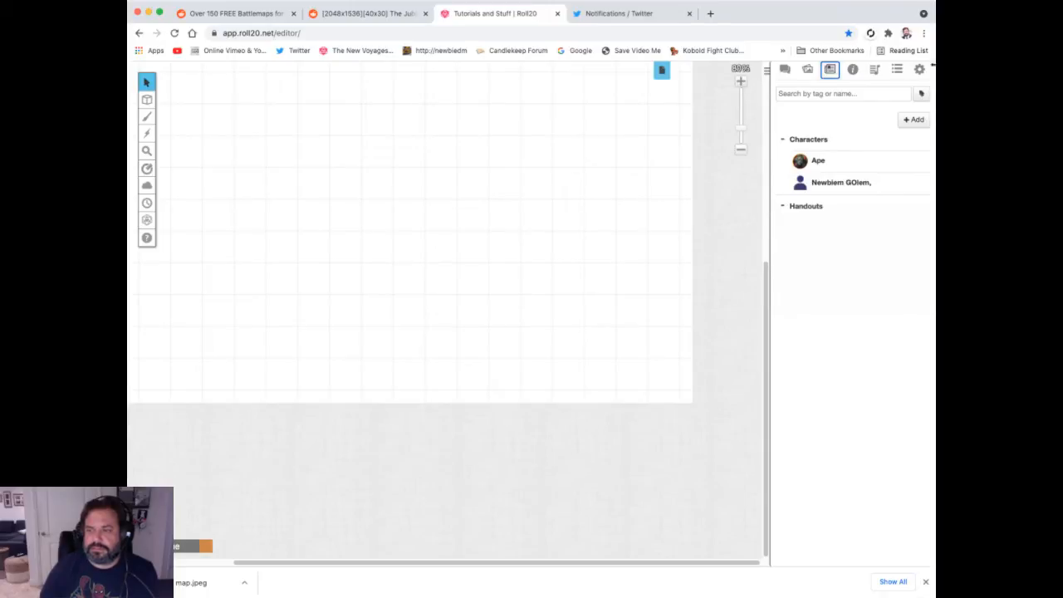
Exit the current game and launch the "Treasure Hunters 2.0" game from the list of own games.
left_click(918, 70)
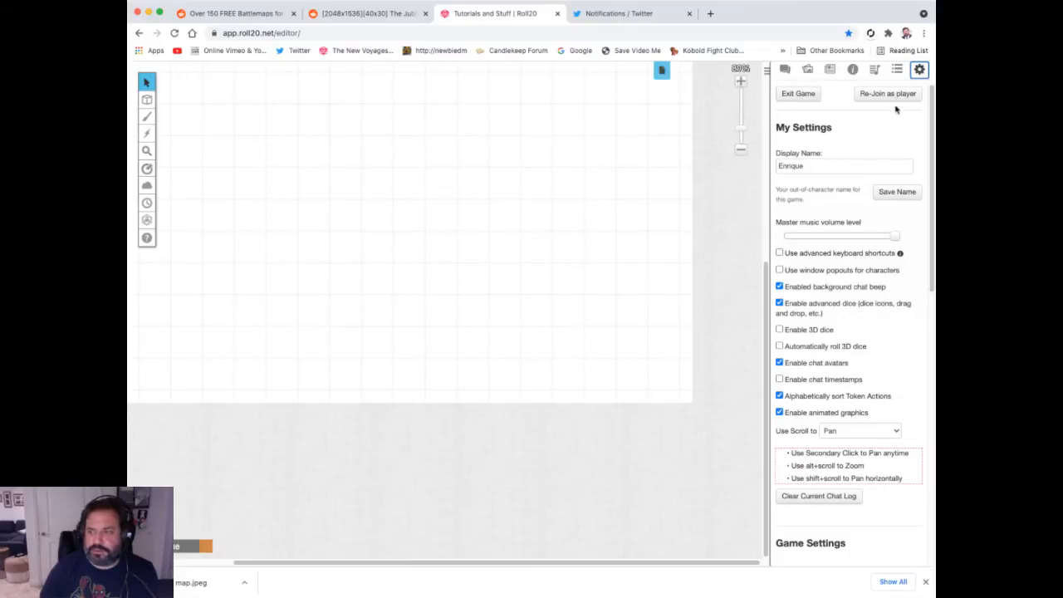
left_click(792, 94)
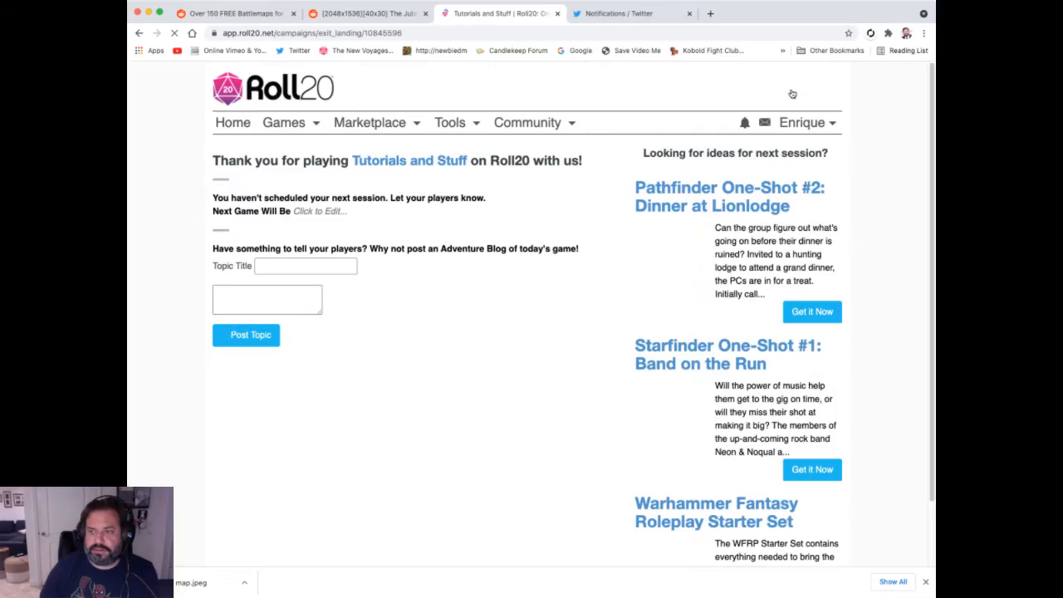
left_click(283, 123)
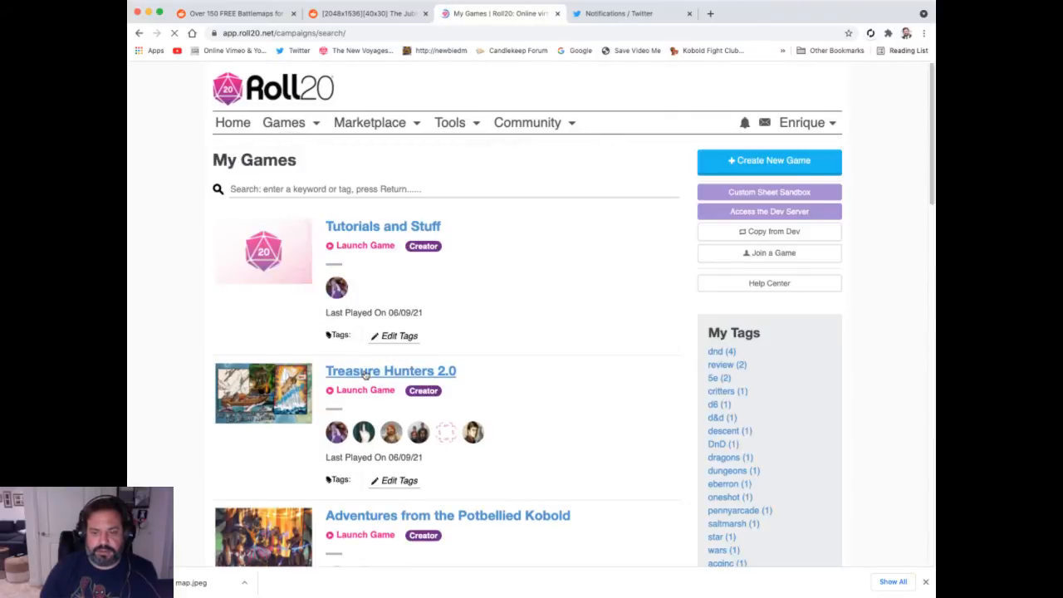
left_click(364, 374)
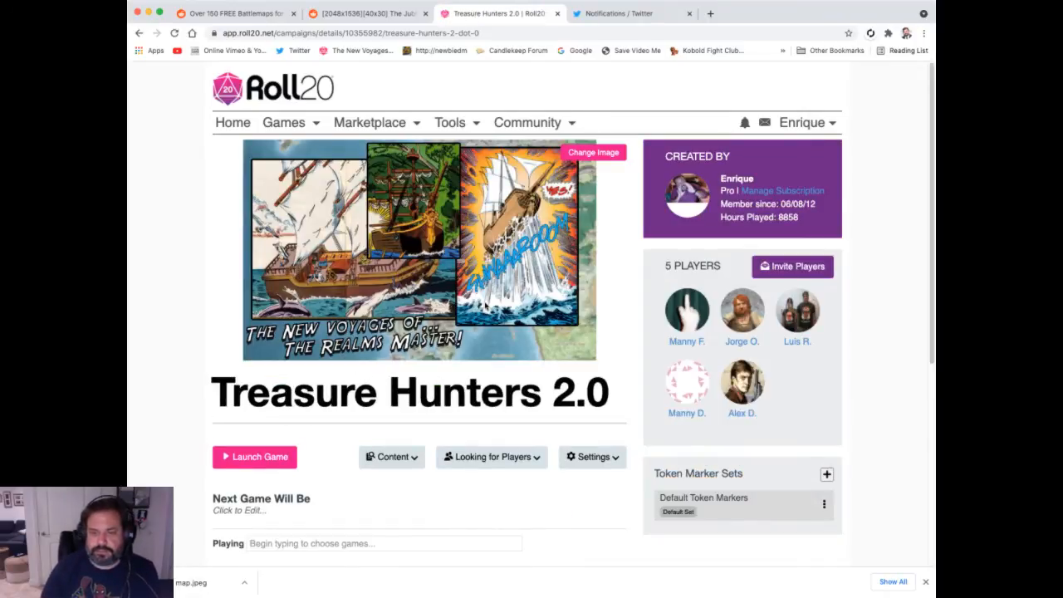
left_click(262, 458)
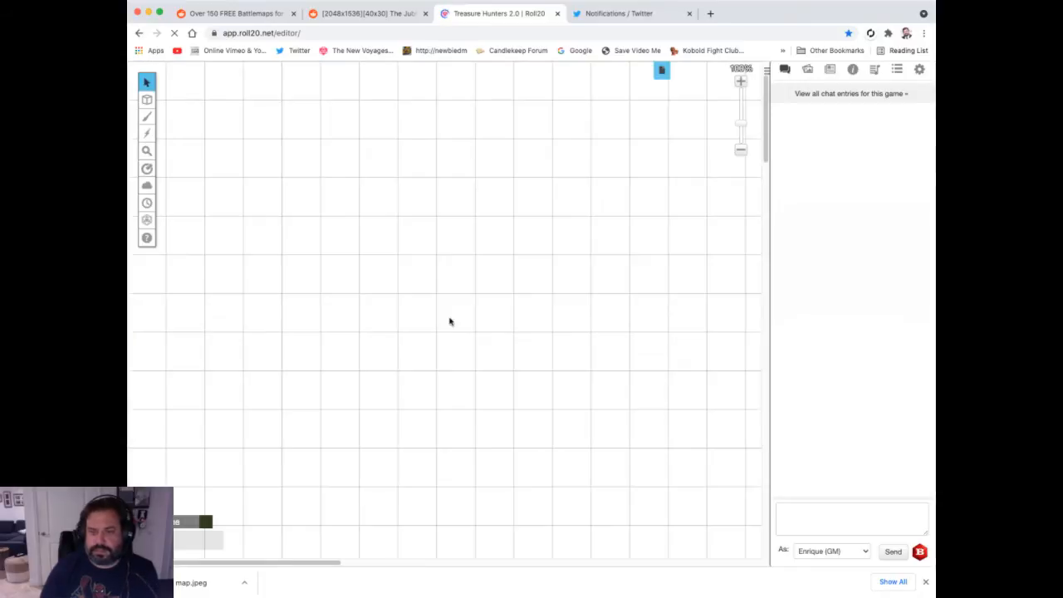
Show the campaign's journal entries and examine the cave map with its placed tokens.
left_click(742, 128)
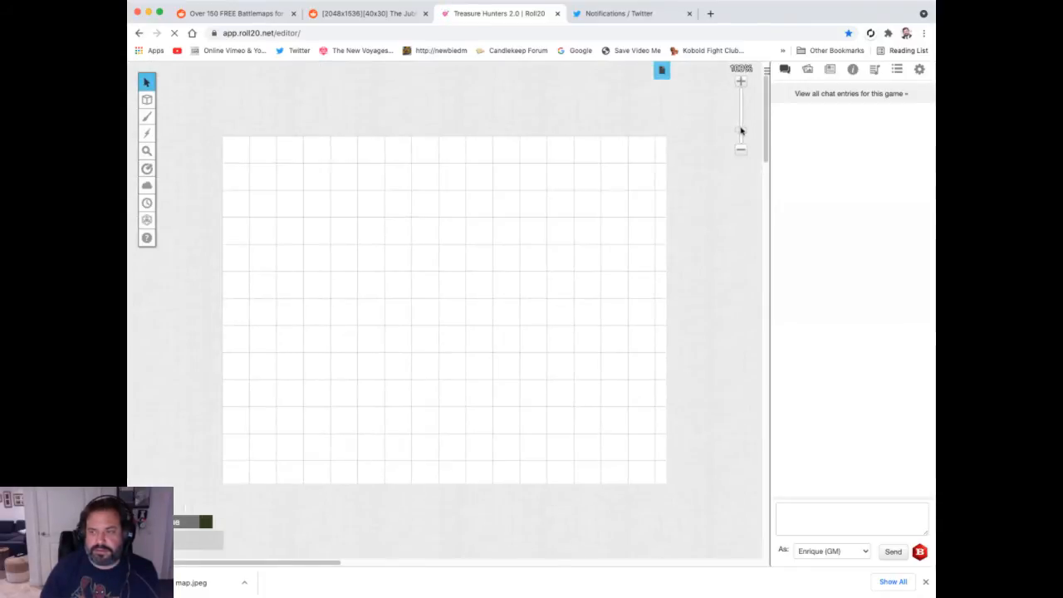
left_click(829, 71)
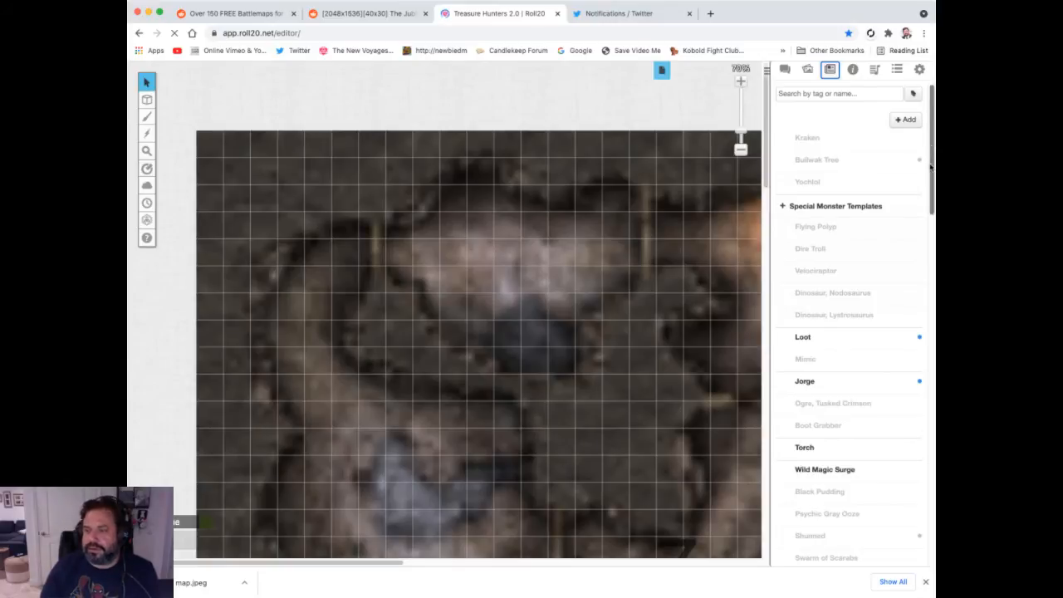
left_click_drag(930, 167, 931, 117)
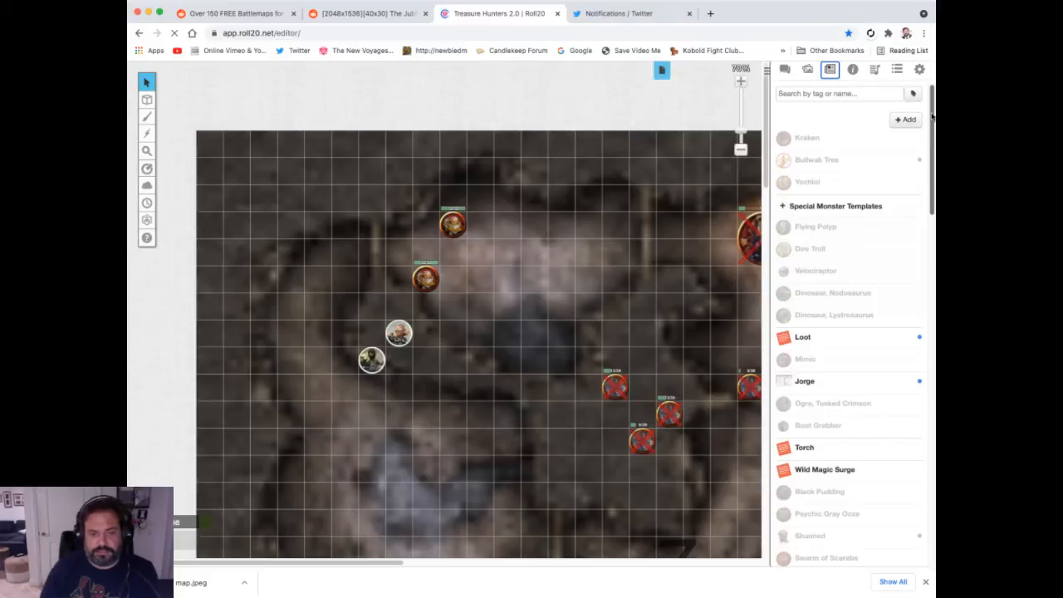
left_click(740, 148)
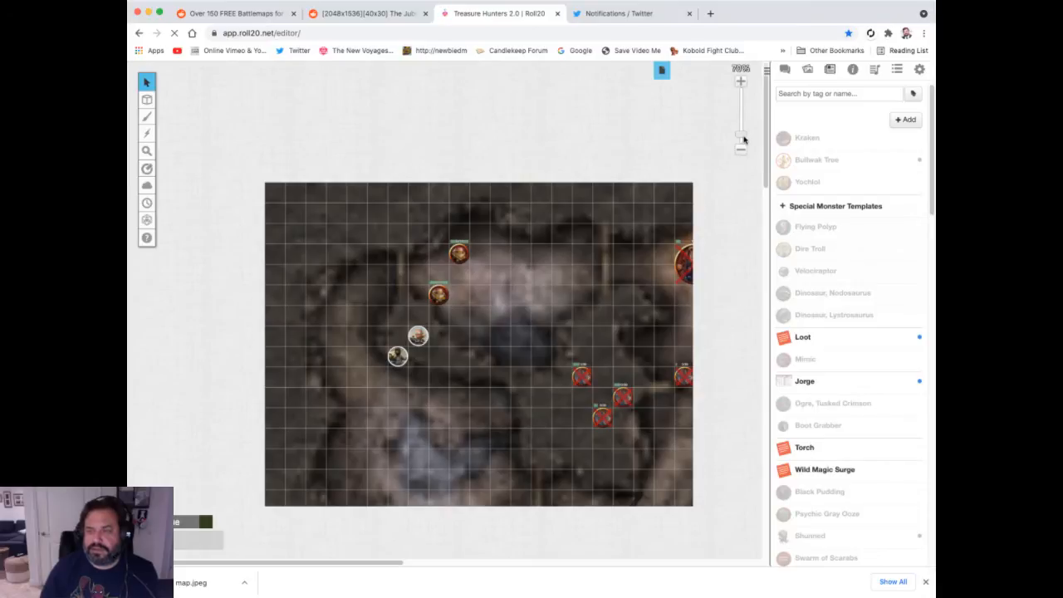
left_click(744, 137)
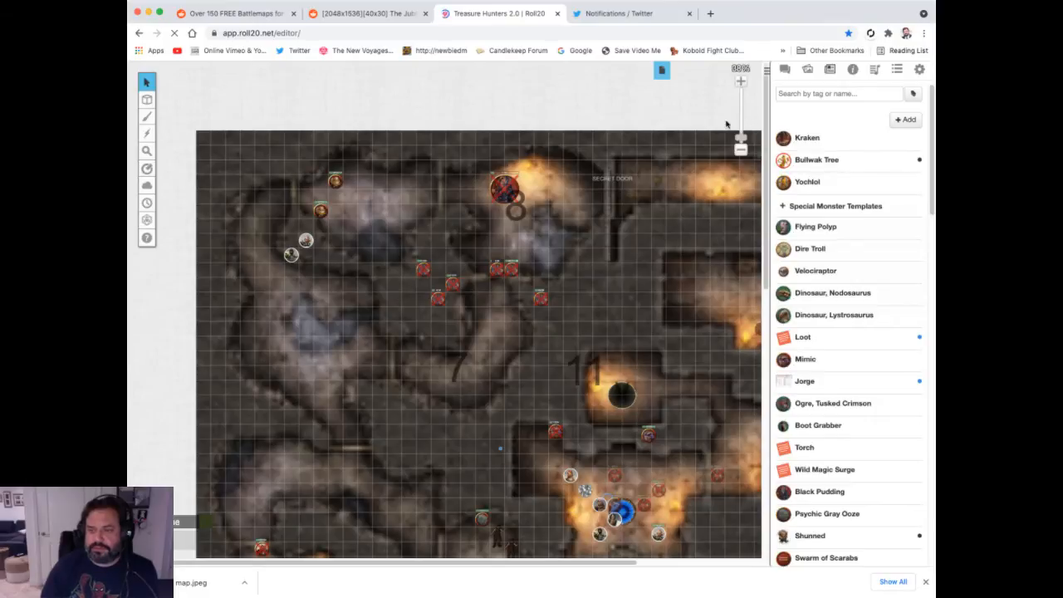
Open the "Yuan-ti Temple" page and view its map levels.
left_click(661, 71)
left_click(661, 73)
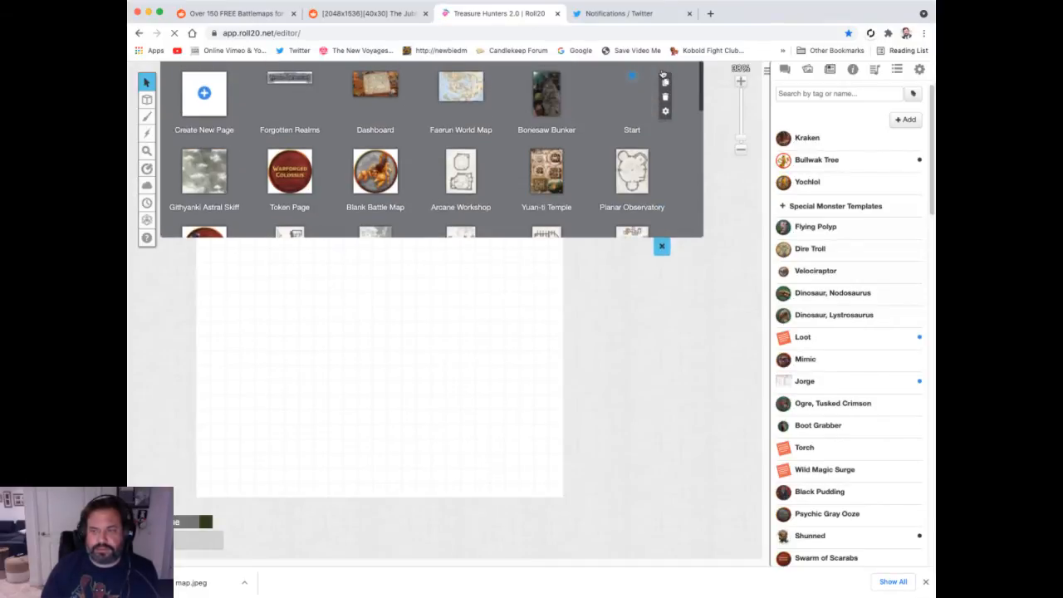
left_click(550, 177)
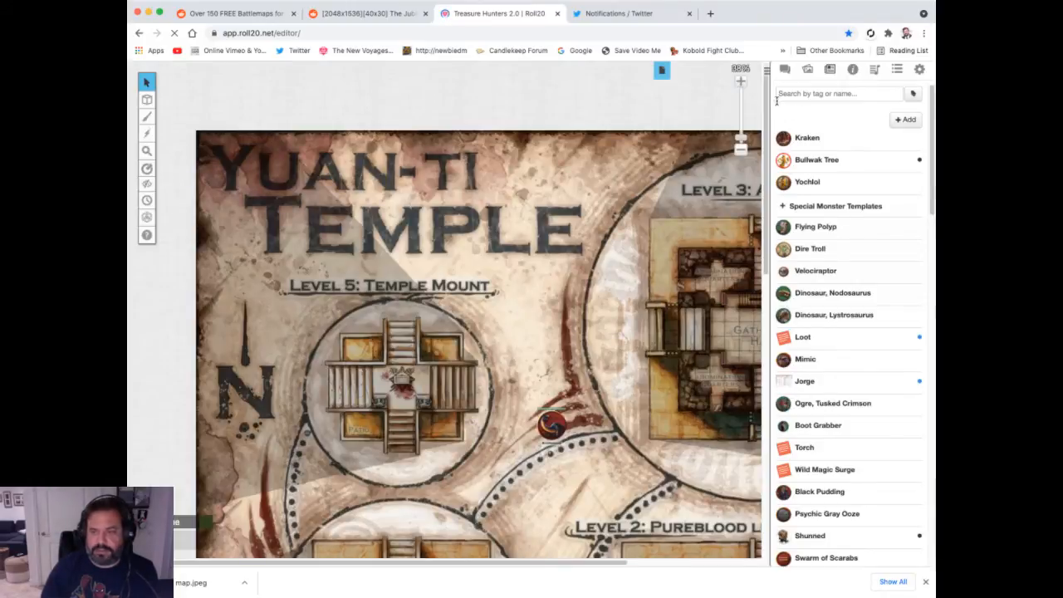
left_click(741, 145)
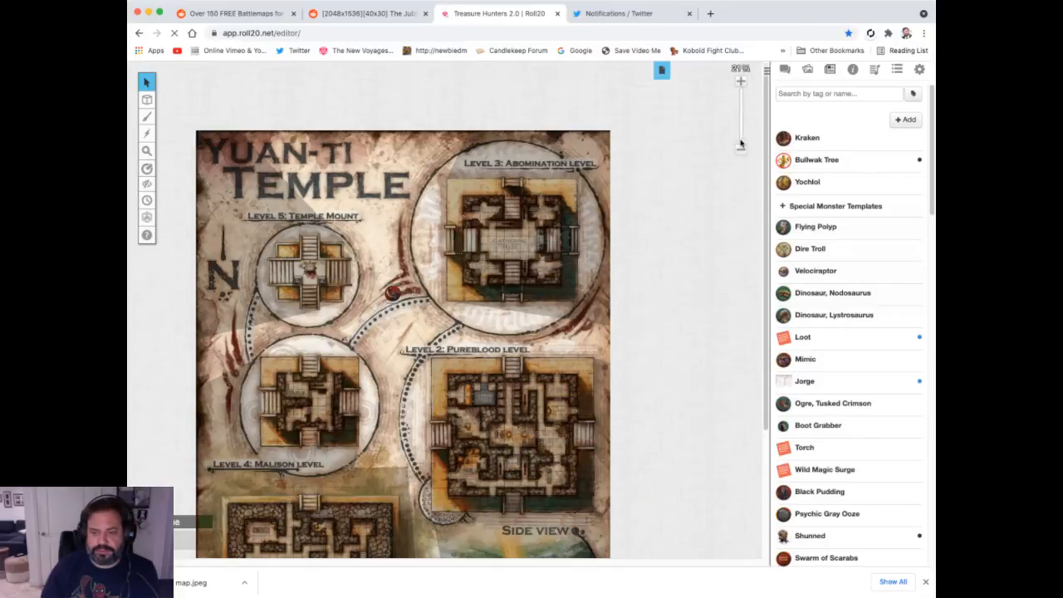
Open the Jukebox's audio manager and close the page list covering it.
left_click_drag(741, 145, 741, 141)
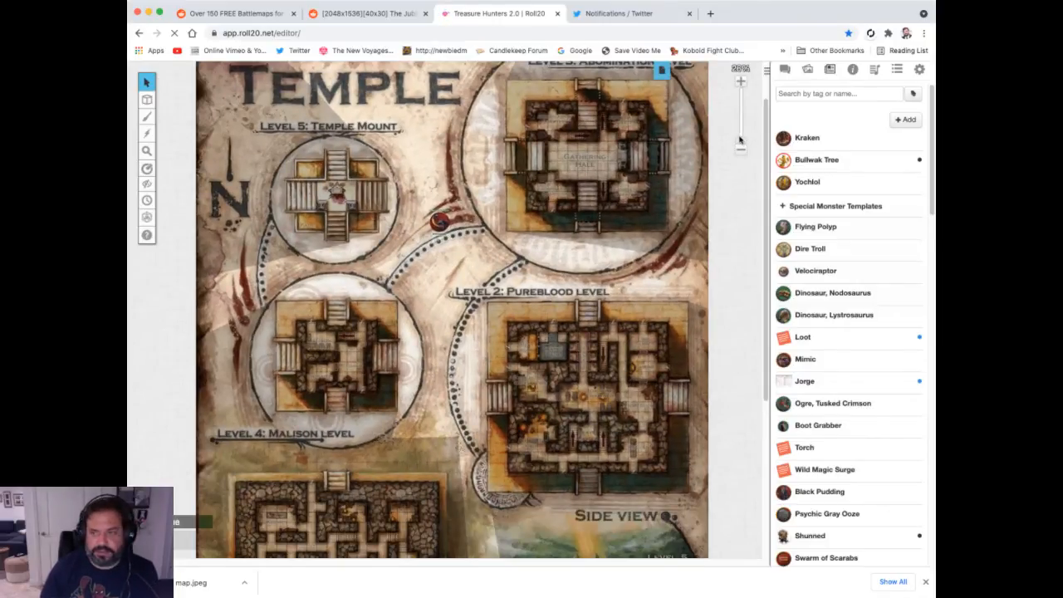
left_click(661, 70)
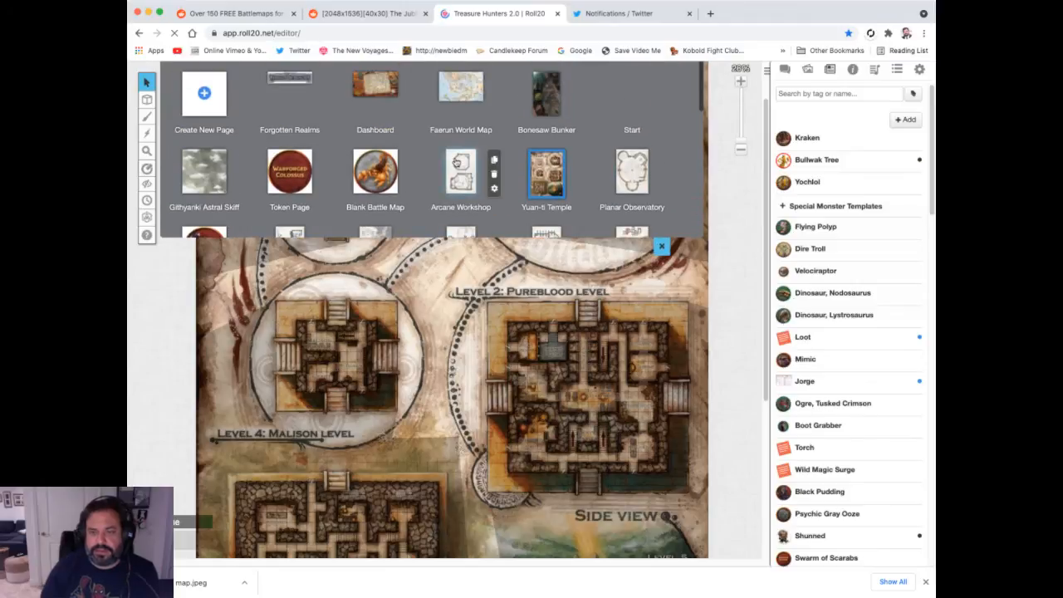
scroll(461, 171, "down", 2)
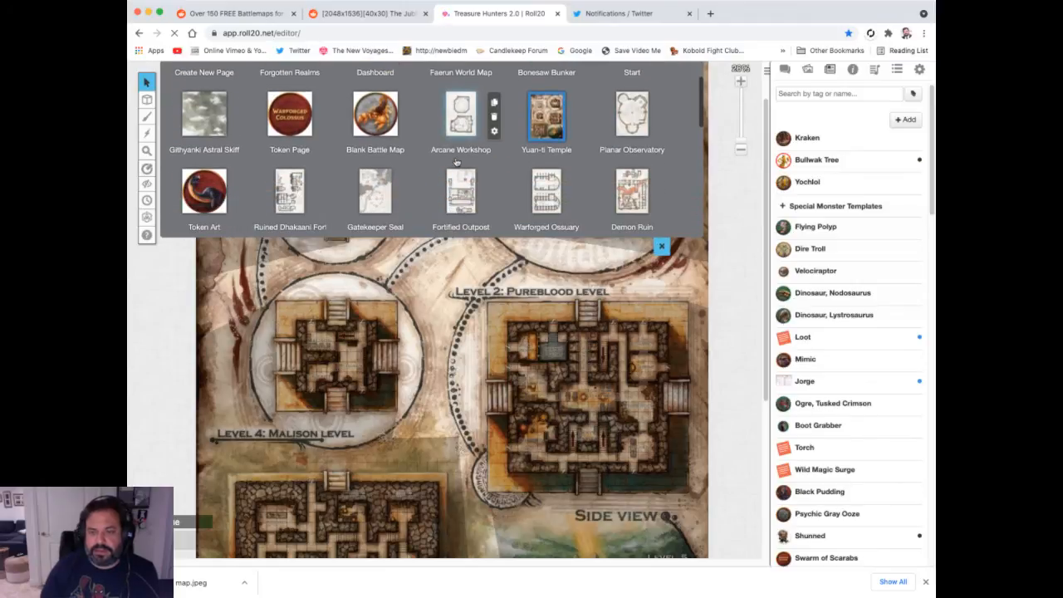
left_click(875, 73)
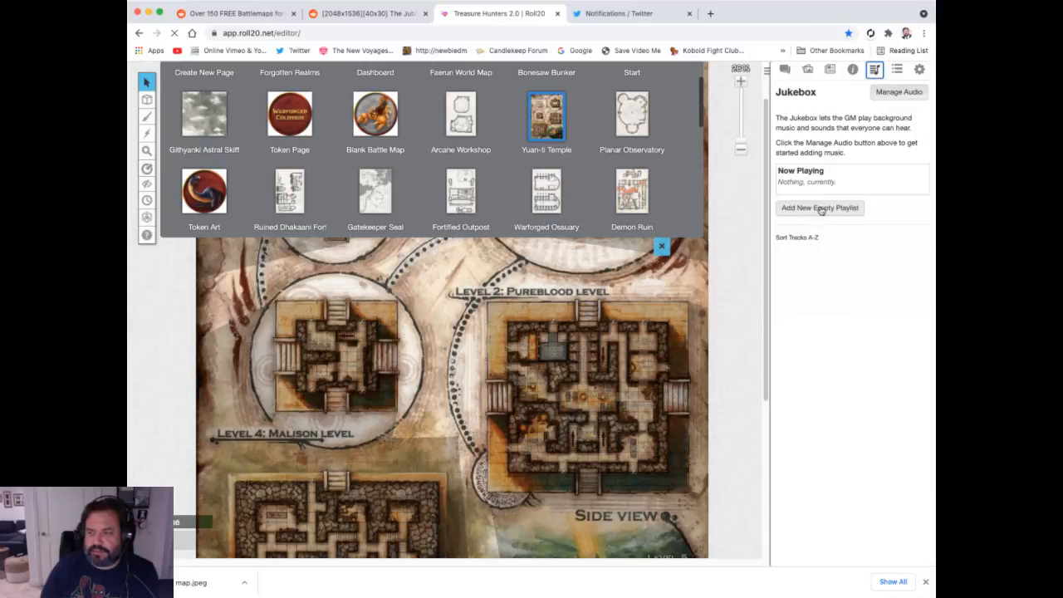
left_click(900, 92)
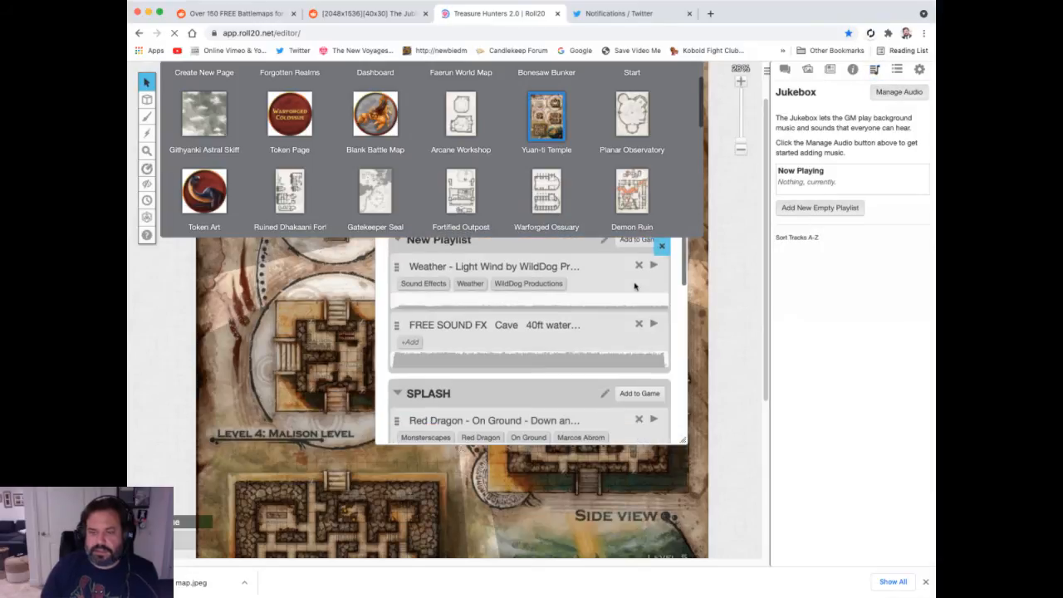
left_click(662, 246)
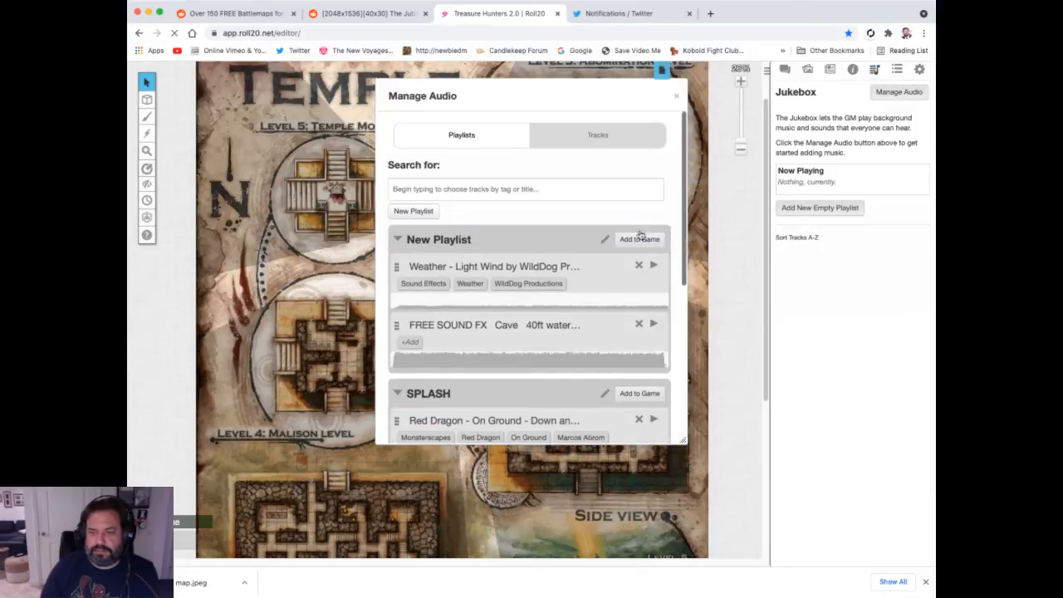
Search the audio playlists for "snakes".
left_click(461, 189)
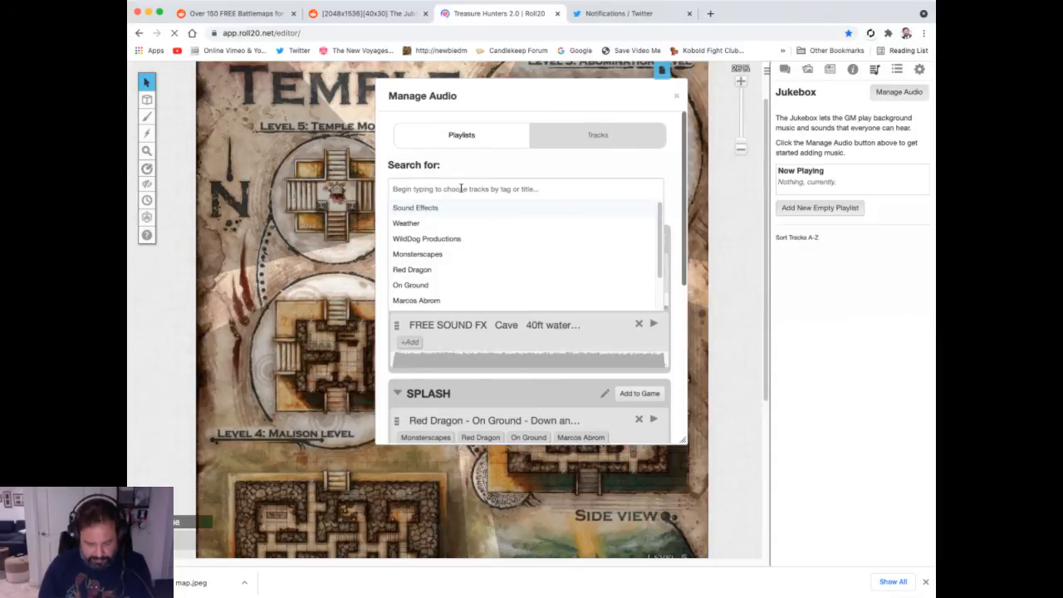
type("snakes")
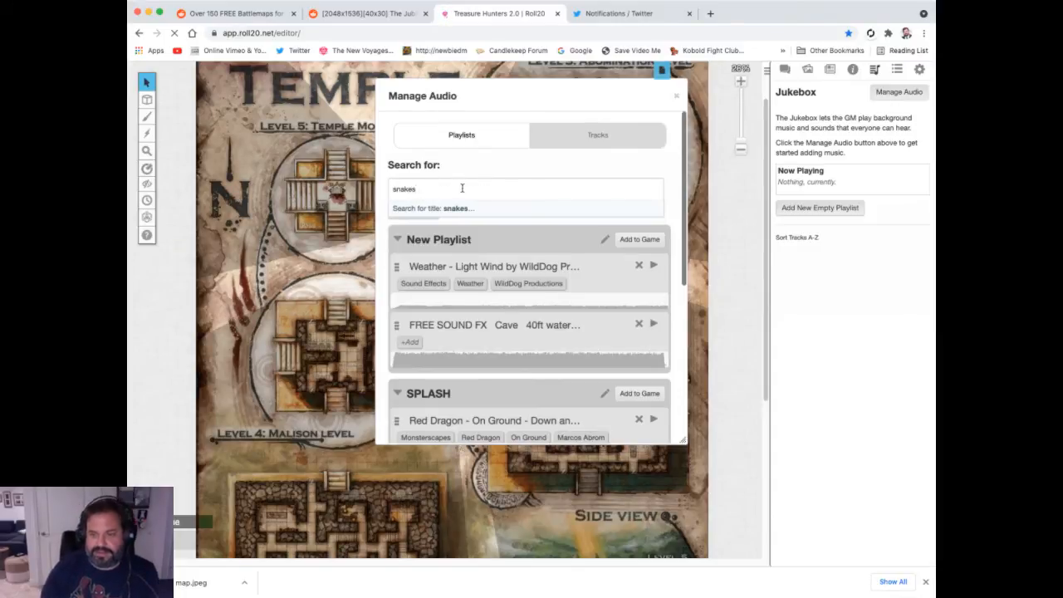
key("Return")
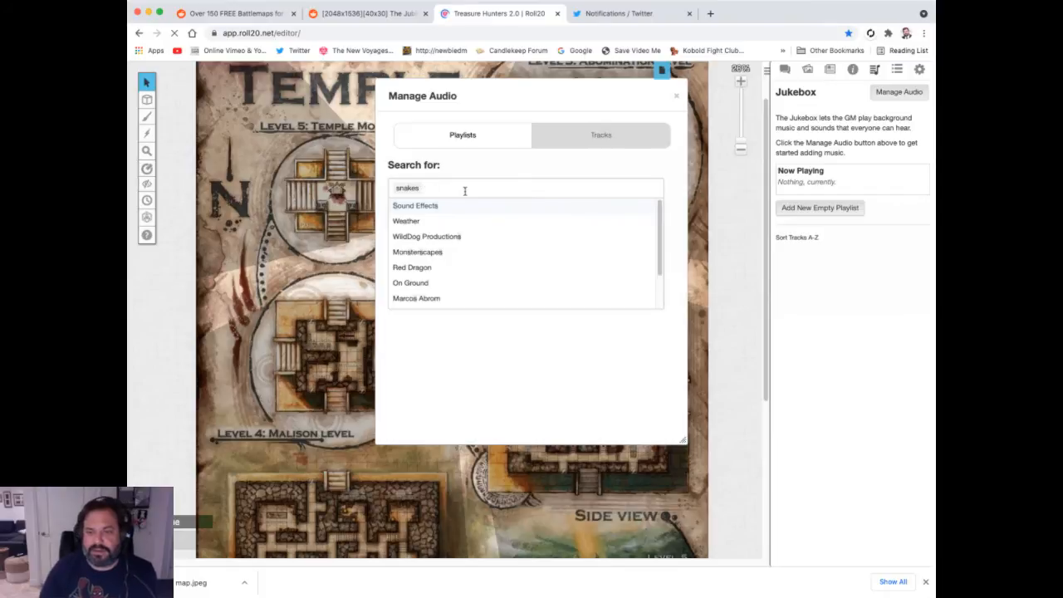
left_click(481, 143)
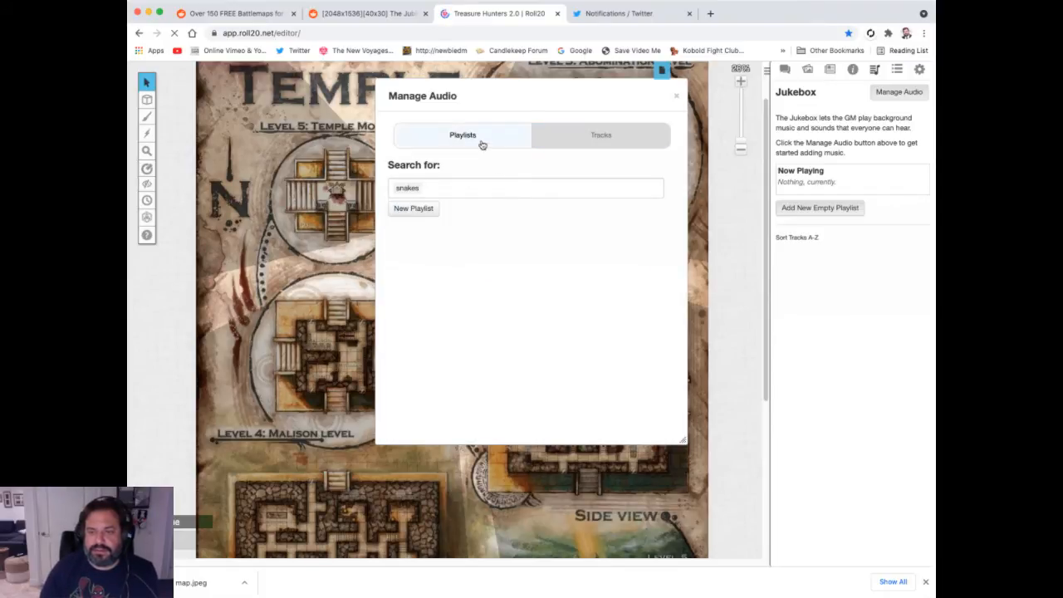
Search the Tabletop Audio tracks for "snake".
left_click(595, 138)
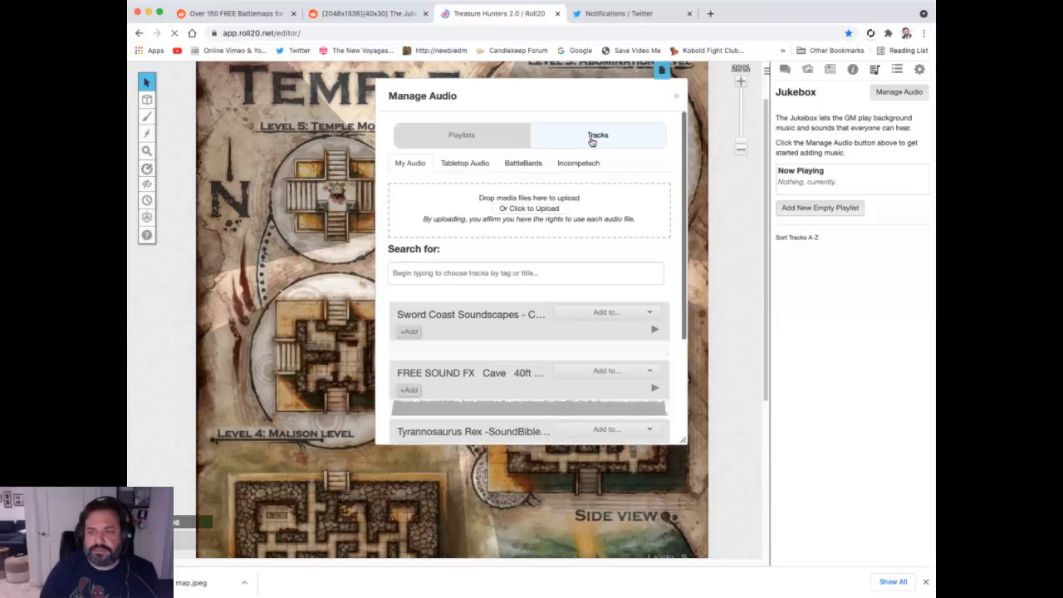
left_click(481, 164)
left_click(448, 223)
type("snake")
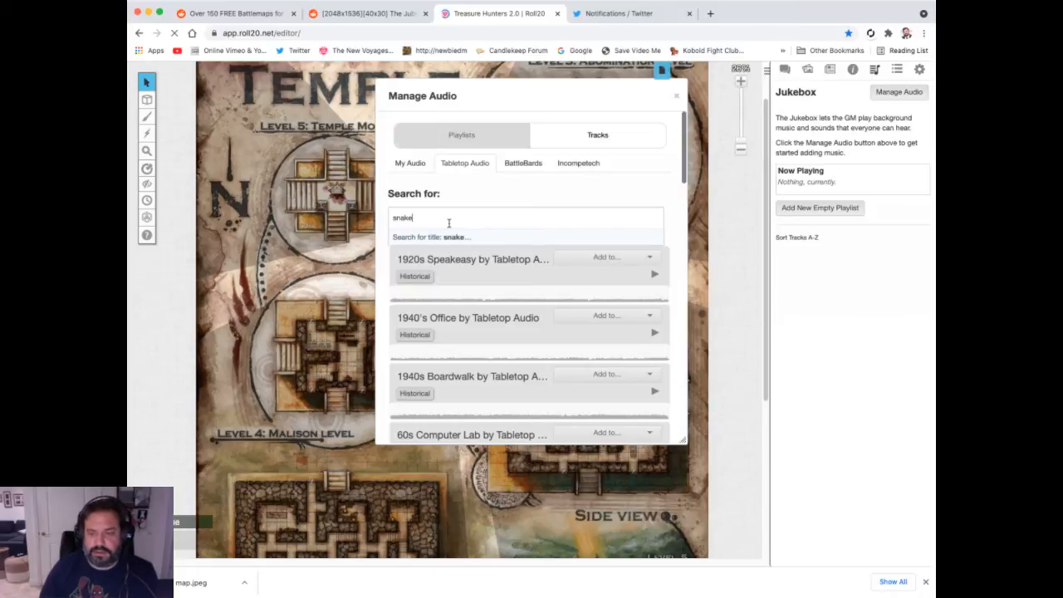
left_click(489, 213)
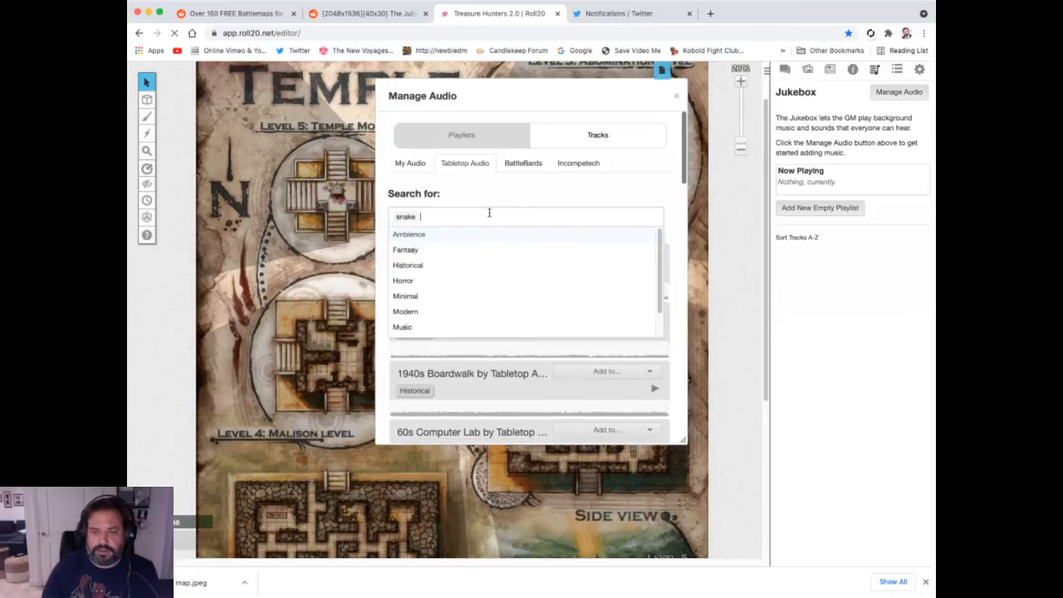
left_click(506, 192)
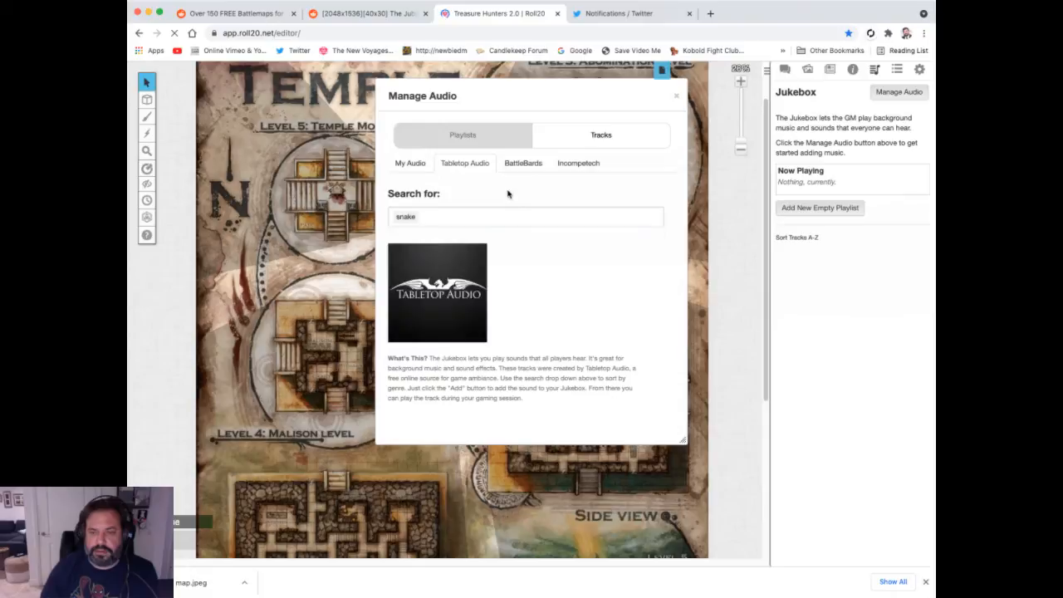
Search the Incompetech tracks for "temple".
left_click(572, 167)
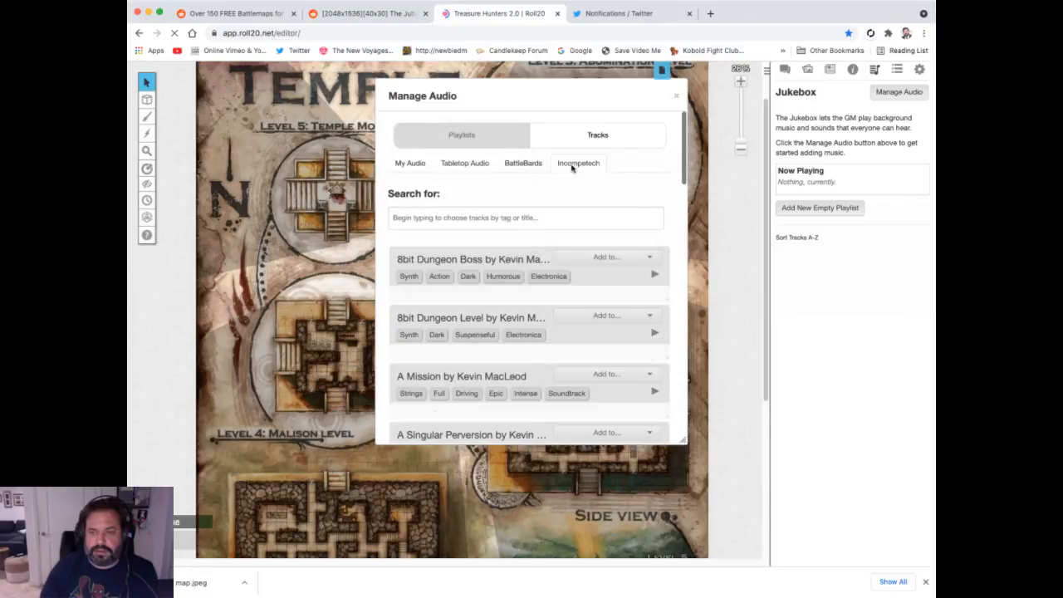
left_click(447, 219)
type("temple")
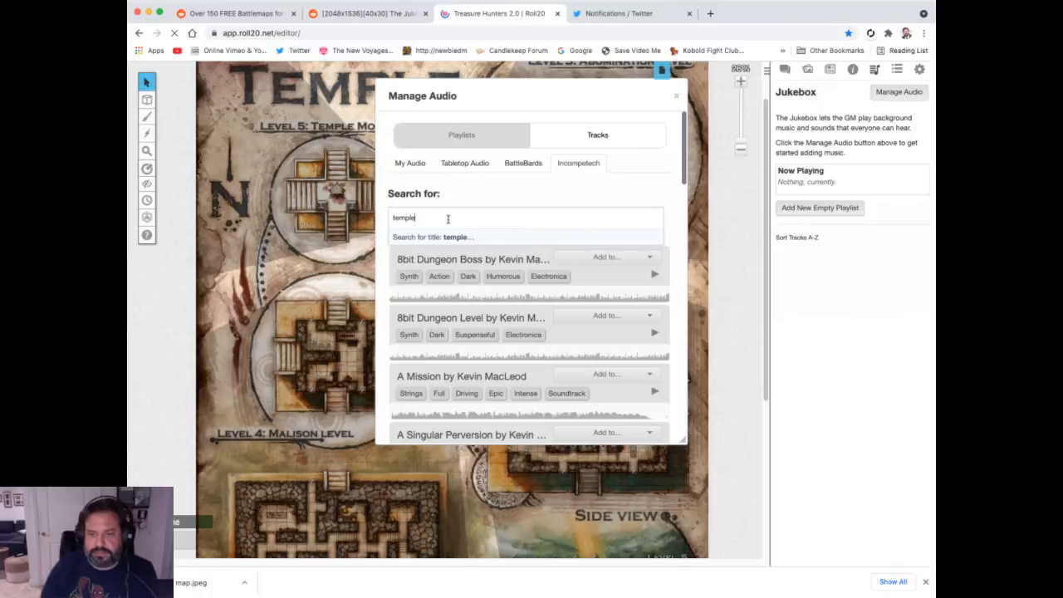
key("Return")
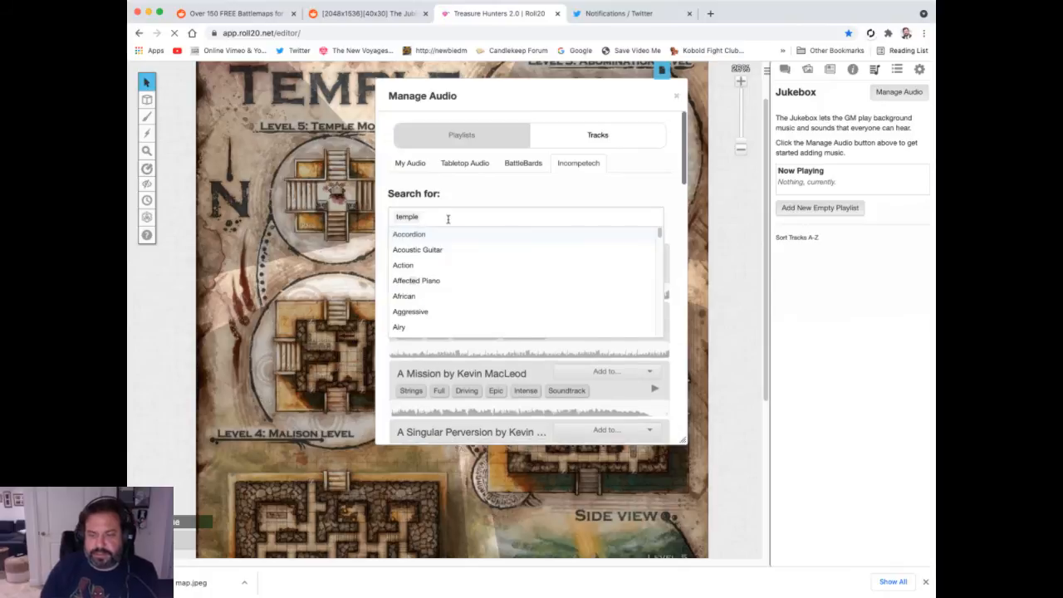
left_click(474, 197)
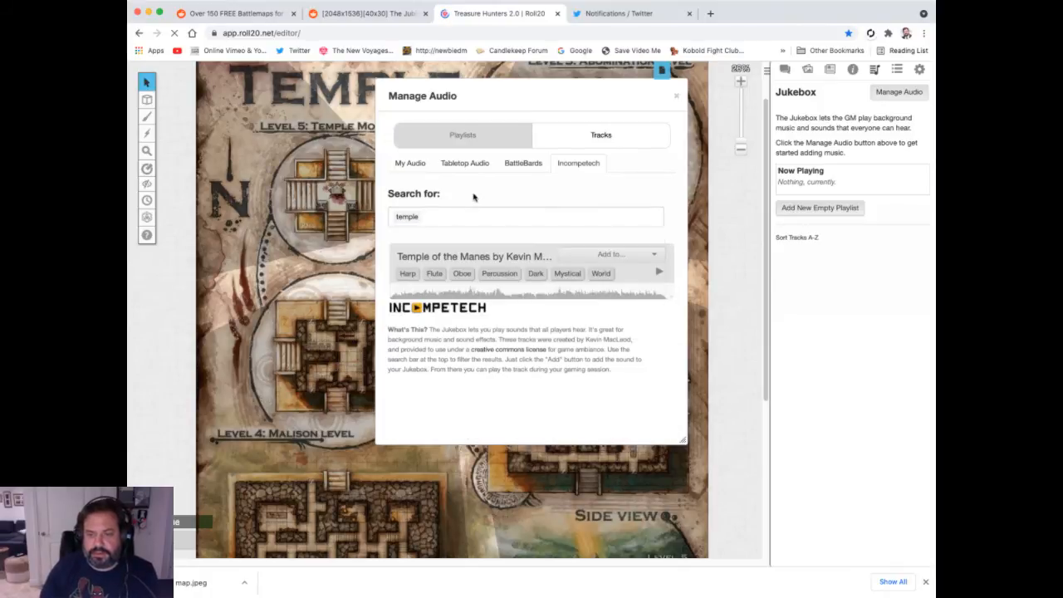
Add the "Temple of the Manes" track to the game and close the audio manager.
left_click(645, 256)
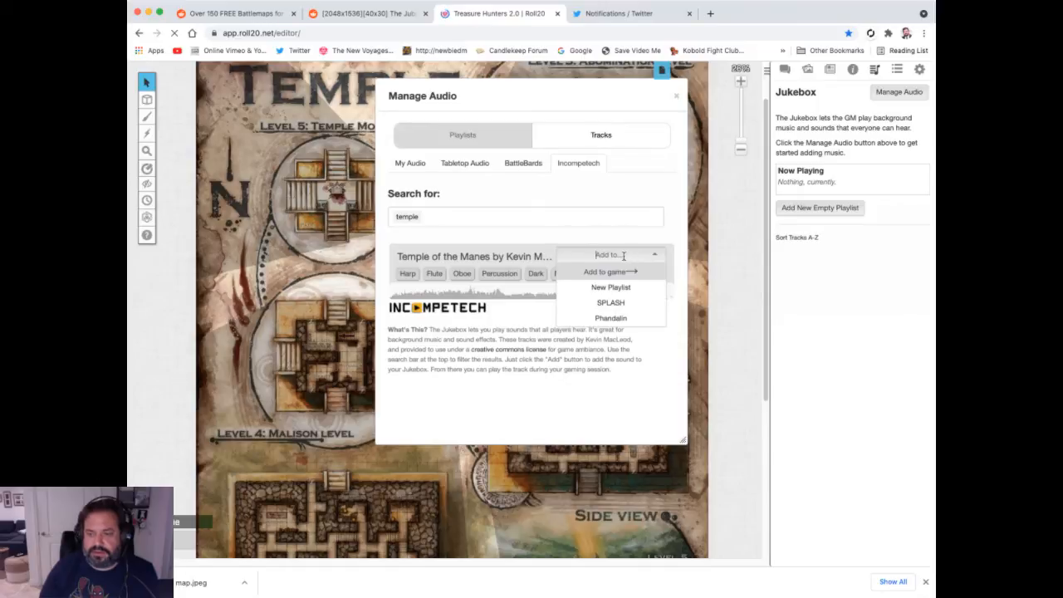
left_click(581, 237)
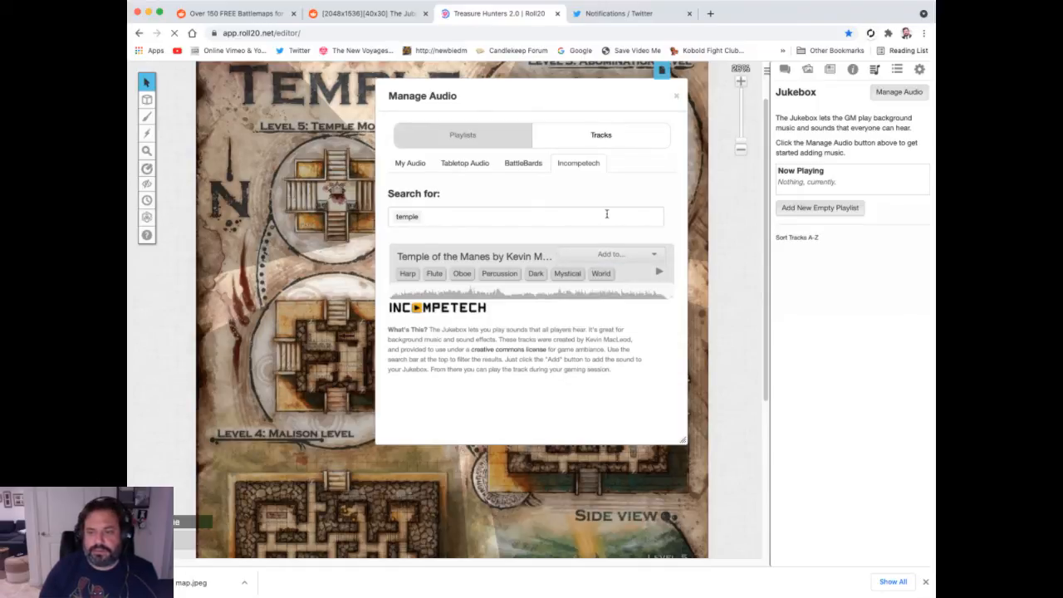
left_click(644, 259)
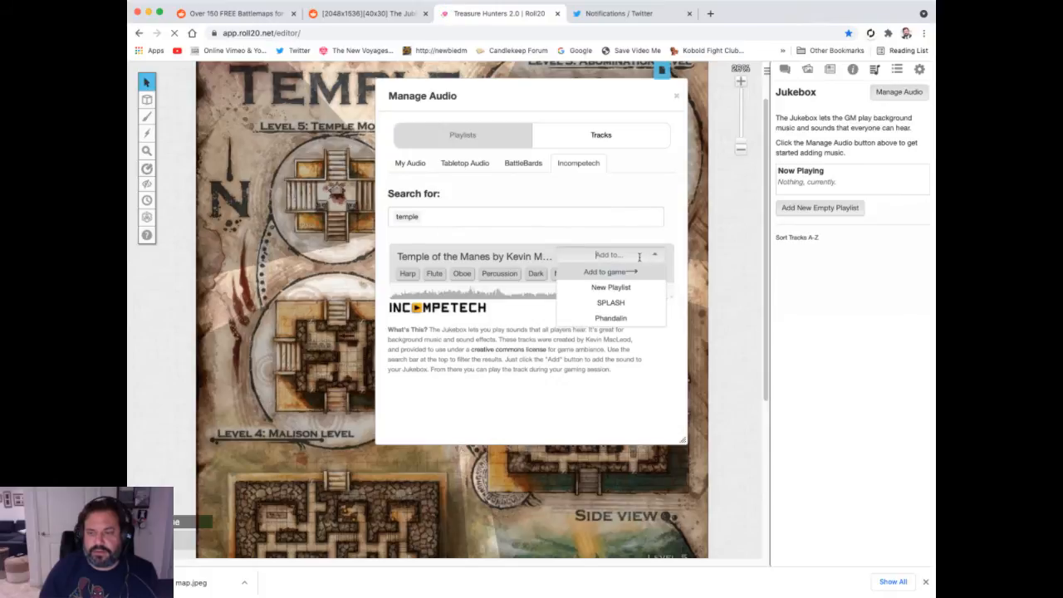
left_click(601, 274)
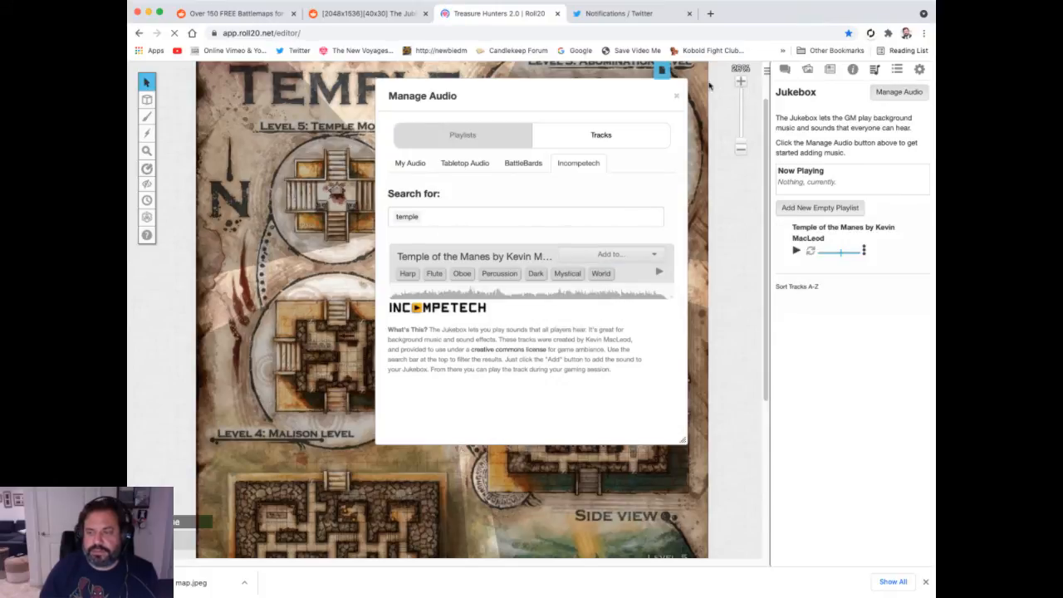
left_click(675, 98)
Set the "Yuan-ti Temple" page to play "Temple of the Manes" on load and save its page settings.
left_click(662, 71)
scroll(567, 140, "down", 2)
scroll(567, 140, "up", 1)
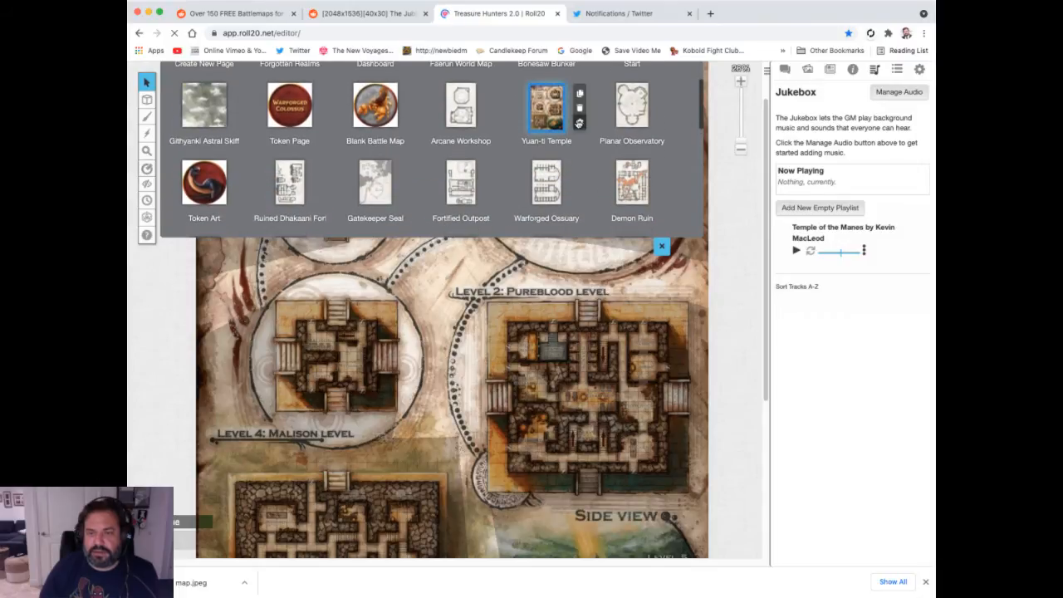
left_click(578, 123)
scroll(520, 214, "down", 10)
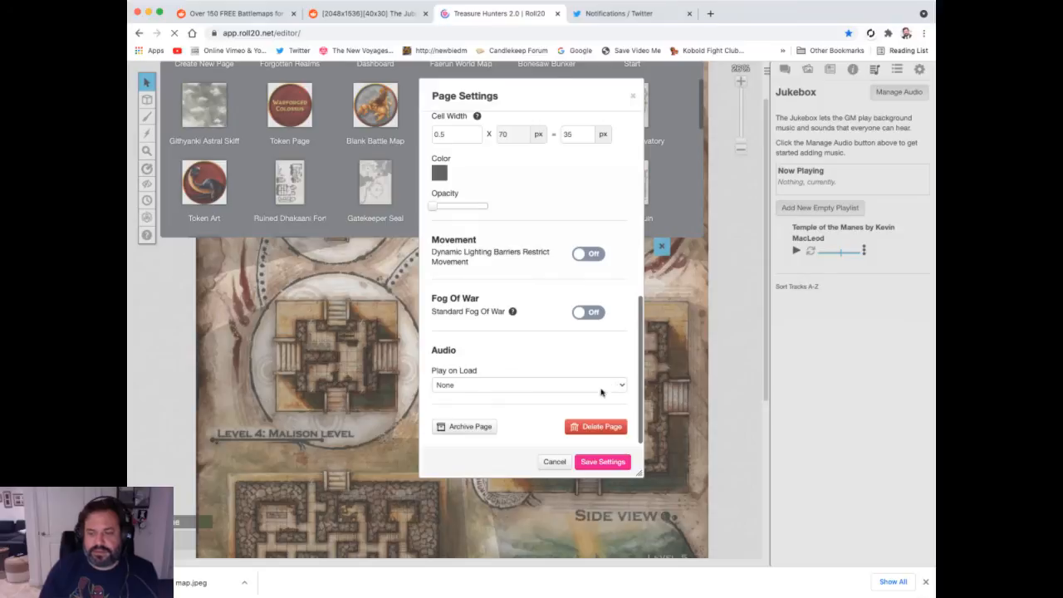
left_click(522, 429)
left_click(591, 463)
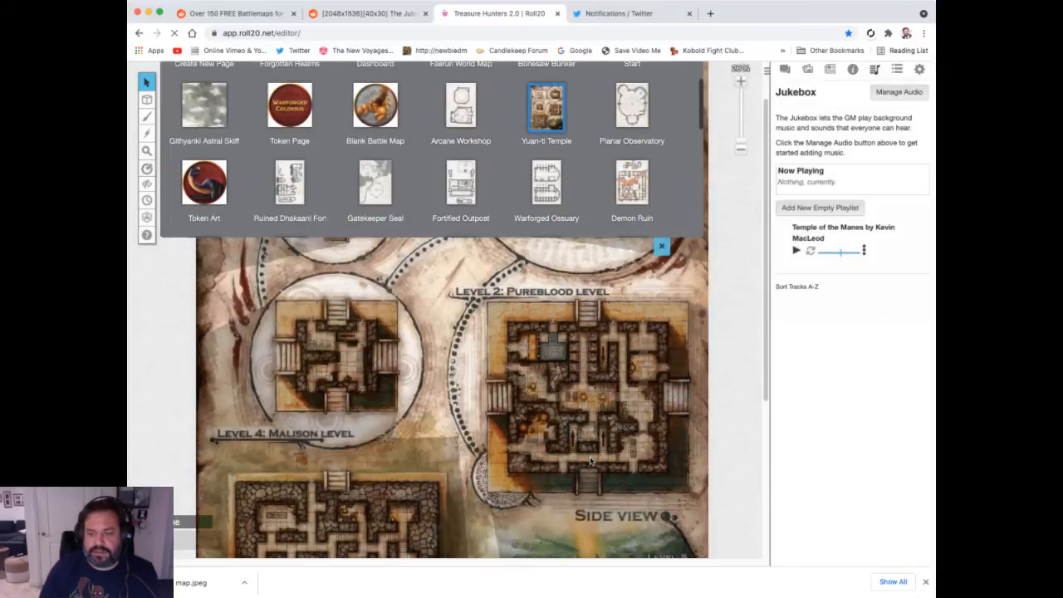
left_click(662, 237)
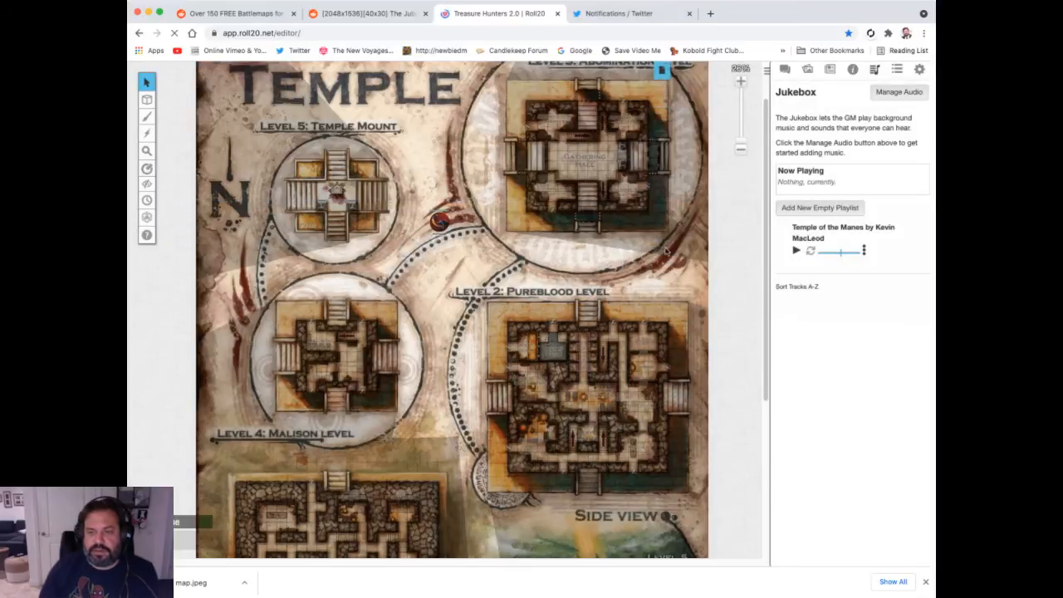
Move the Players ribbon from the untitled map page to the "Yuan-ti Temple" page.
left_click(662, 69)
scroll(520, 140, "down", 10)
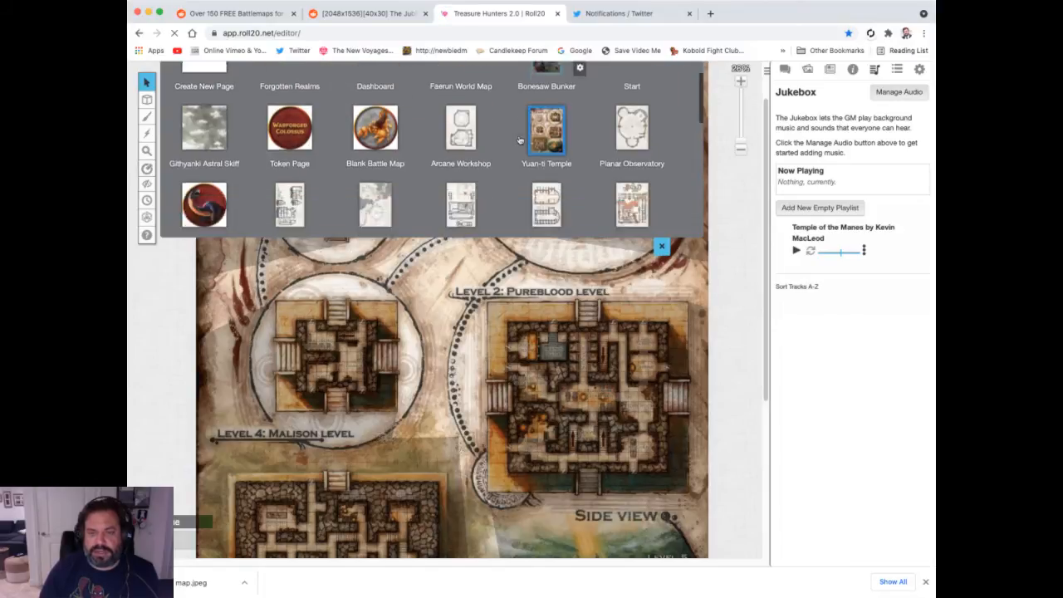
scroll(519, 139, "up", 1)
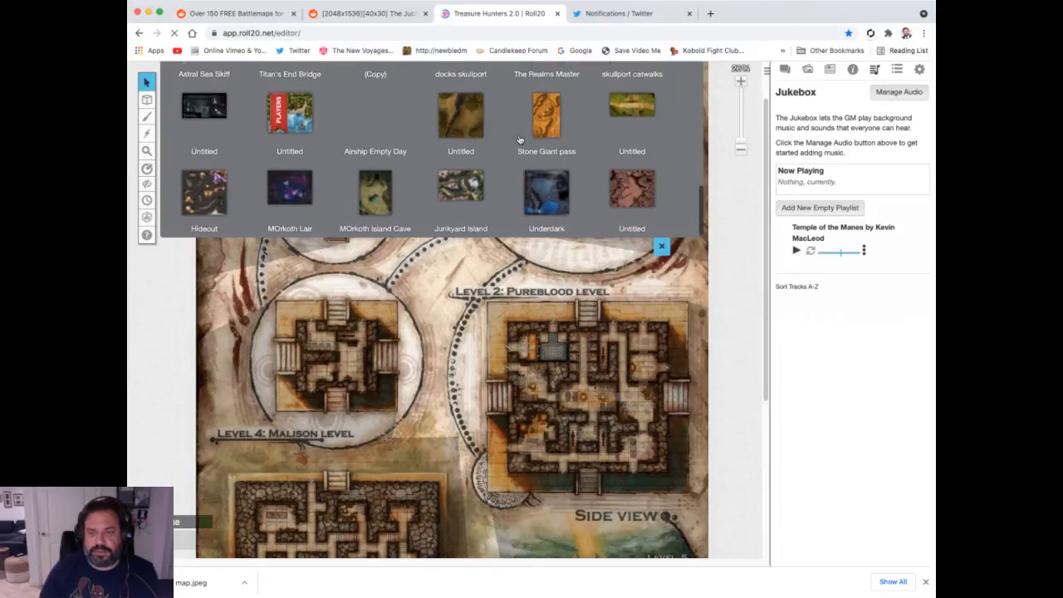
left_click_drag(275, 116, 540, 176)
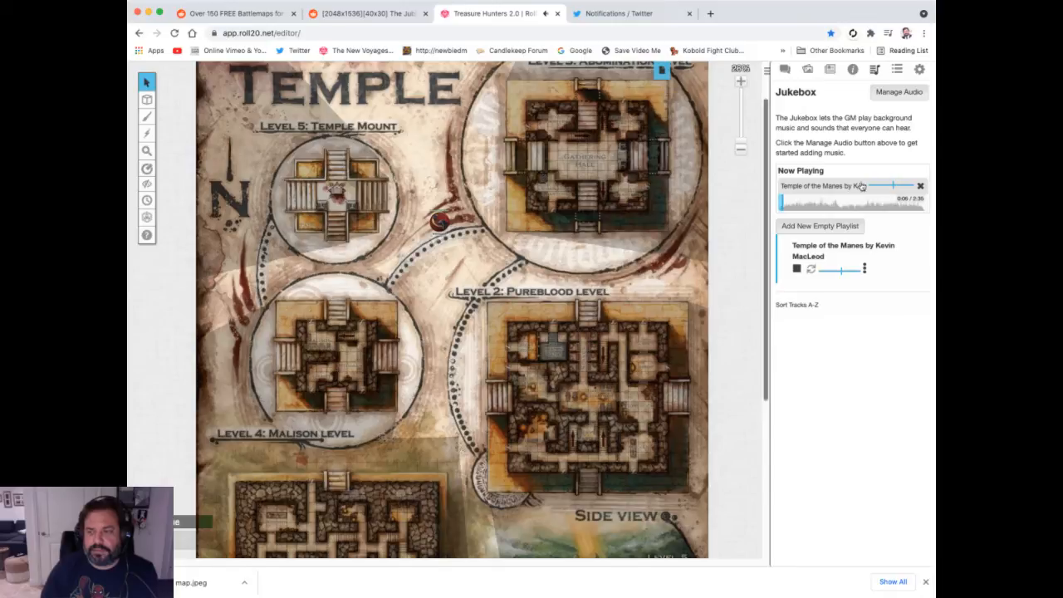
Adjust the volume of the playing "Temple of the Manes" track, ending slightly lower, and stop its playback.
left_click_drag(897, 189, 903, 189)
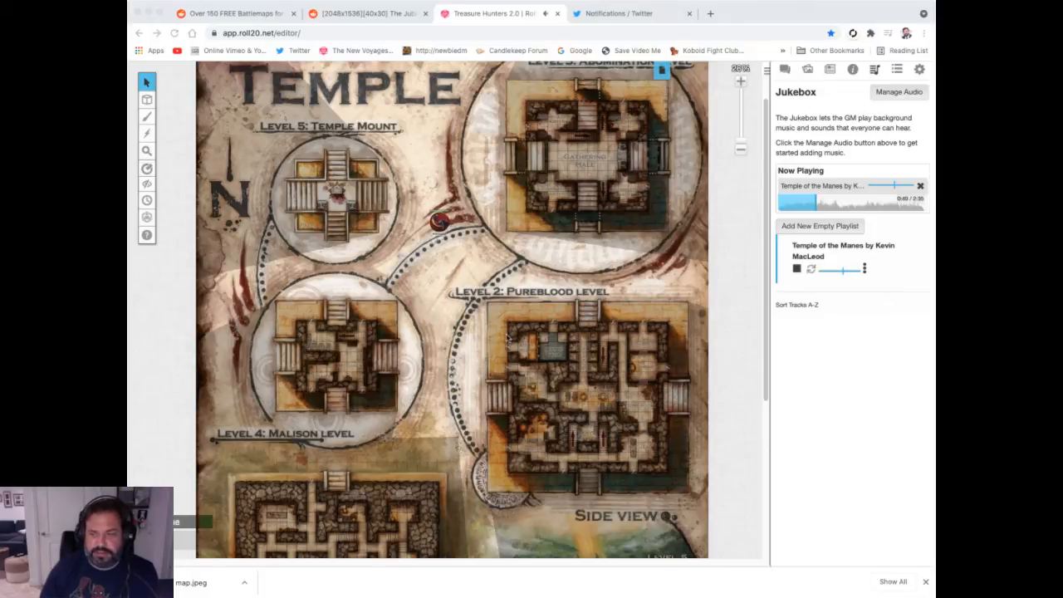
left_click(893, 187)
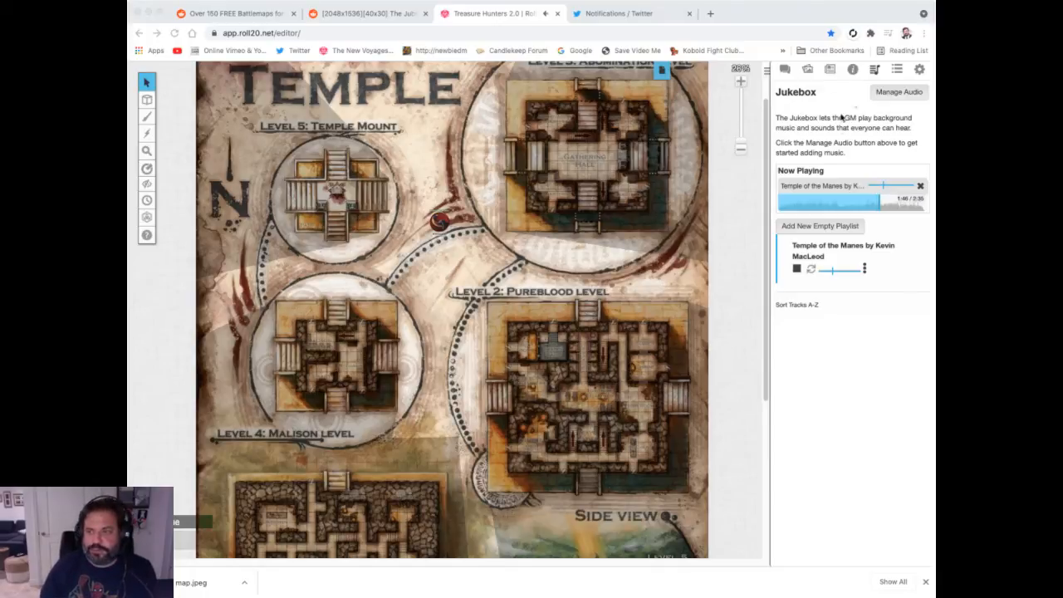
left_click(797, 270)
left_click(796, 271)
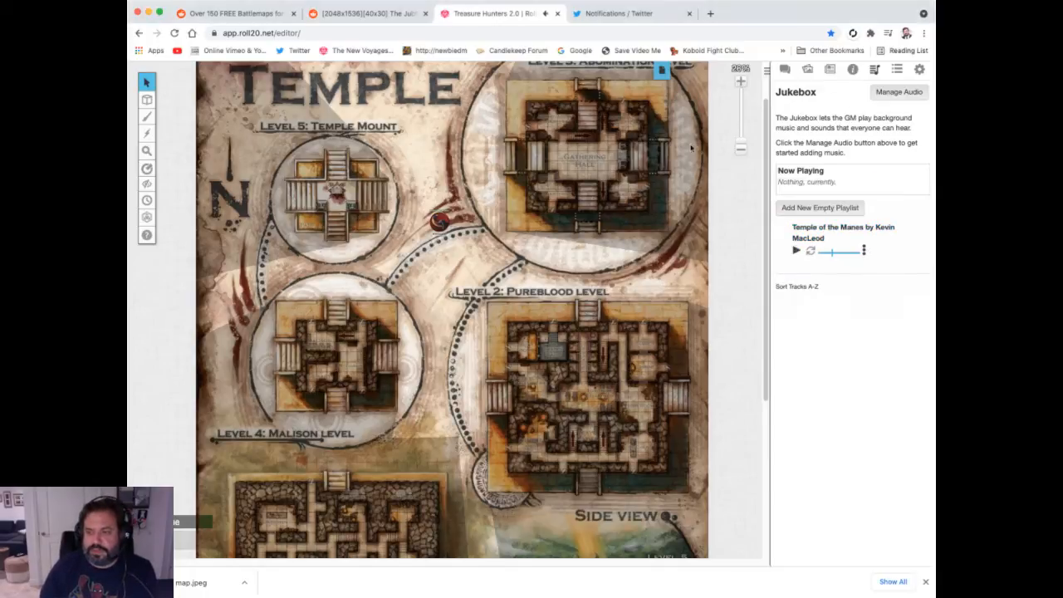
Open the "Dashboard" page and examine its quest note and character portraits up close.
left_click(661, 71)
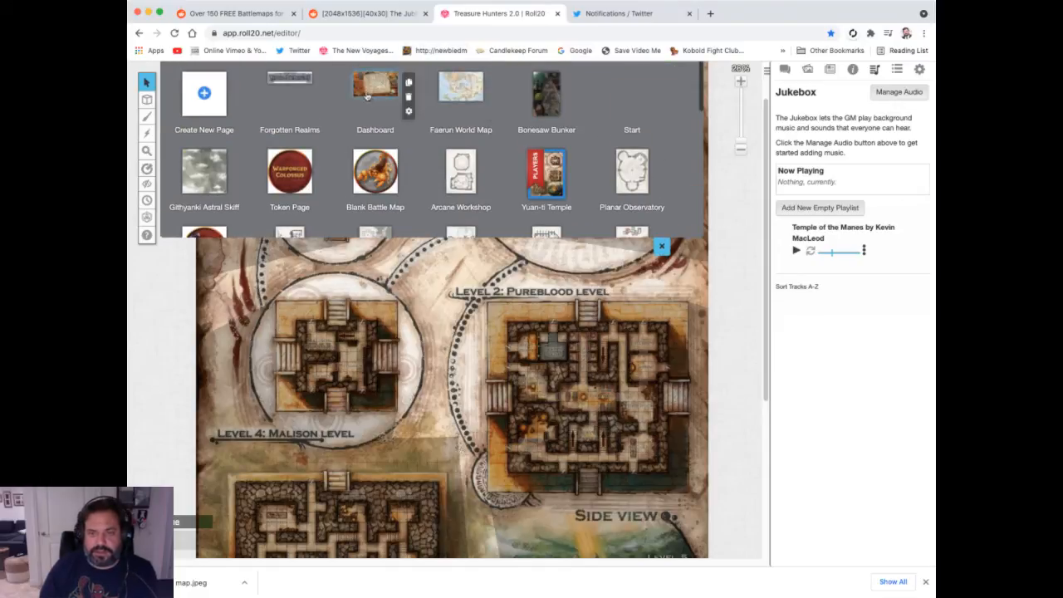
left_click(373, 86)
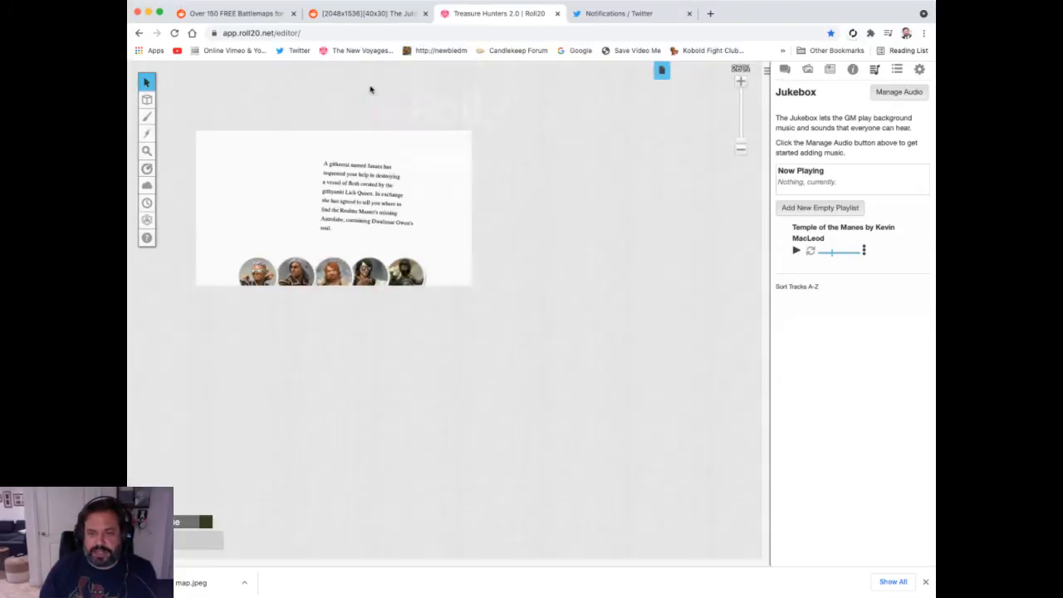
left_click_drag(739, 142, 745, 130)
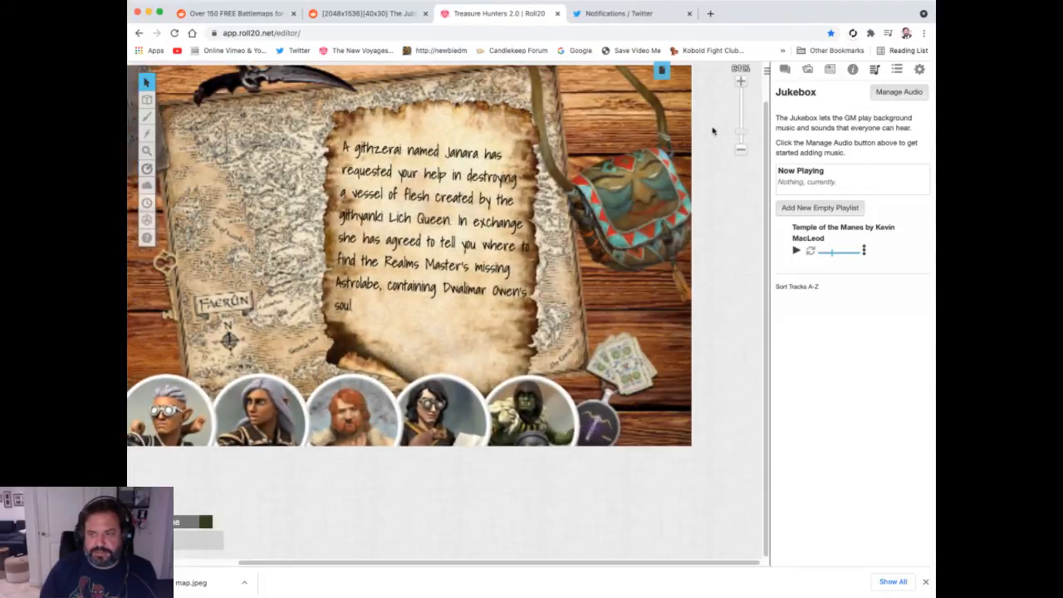
Move the Players ribbon from the "Yuan-ti Temple" page to the "Dashboard" page.
left_click_drag(741, 133, 741, 136)
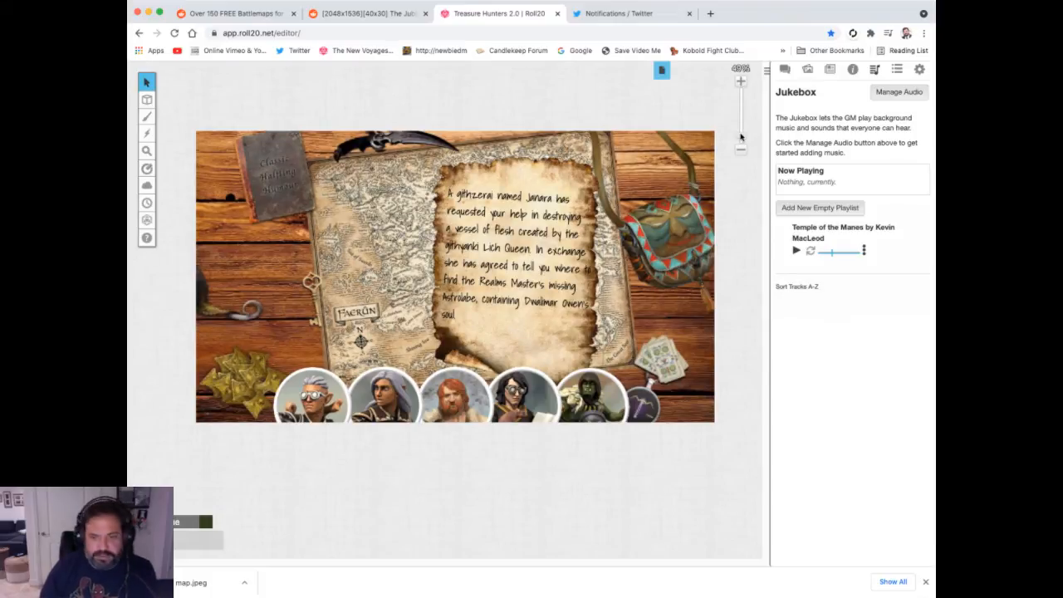
left_click_drag(740, 137, 741, 133)
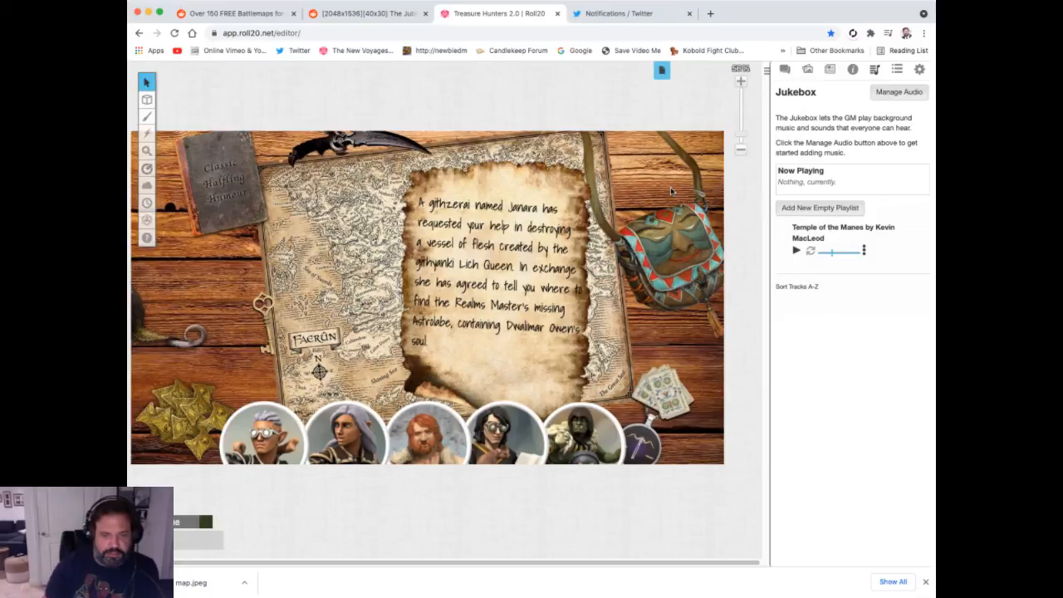
left_click(741, 136)
left_click_drag(740, 136, 741, 138)
left_click(662, 73)
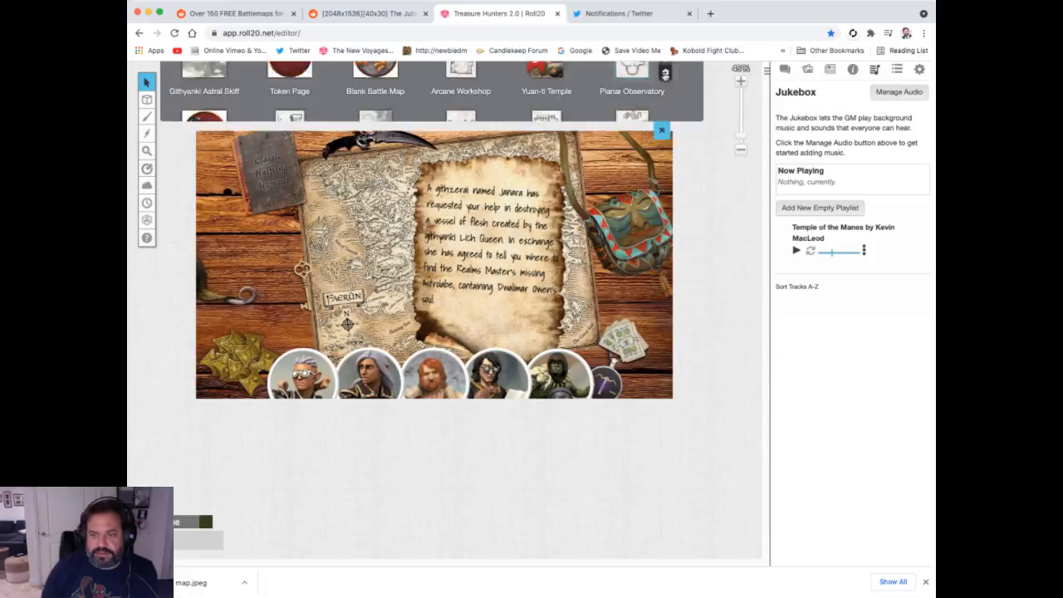
left_click_drag(536, 157, 381, 91)
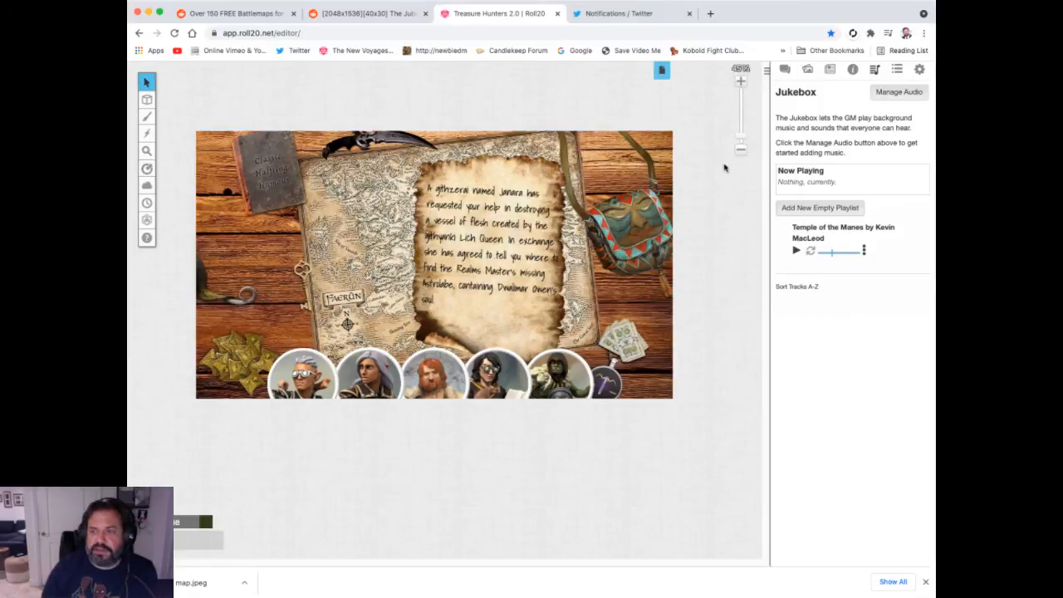
Open the untitled Skullport page from the list of campaign pages and examine its scene images up close.
mouse_move(741, 140)
left_mouse_down()
mouse_move(741, 123)
mouse_move(741, 136)
left_mouse_up()
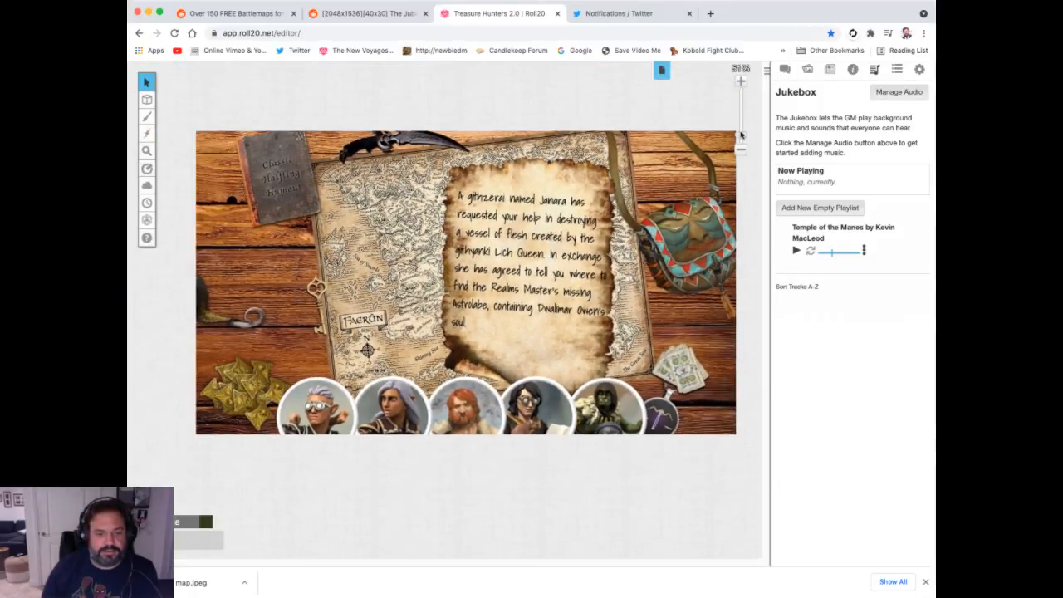
left_click(661, 70)
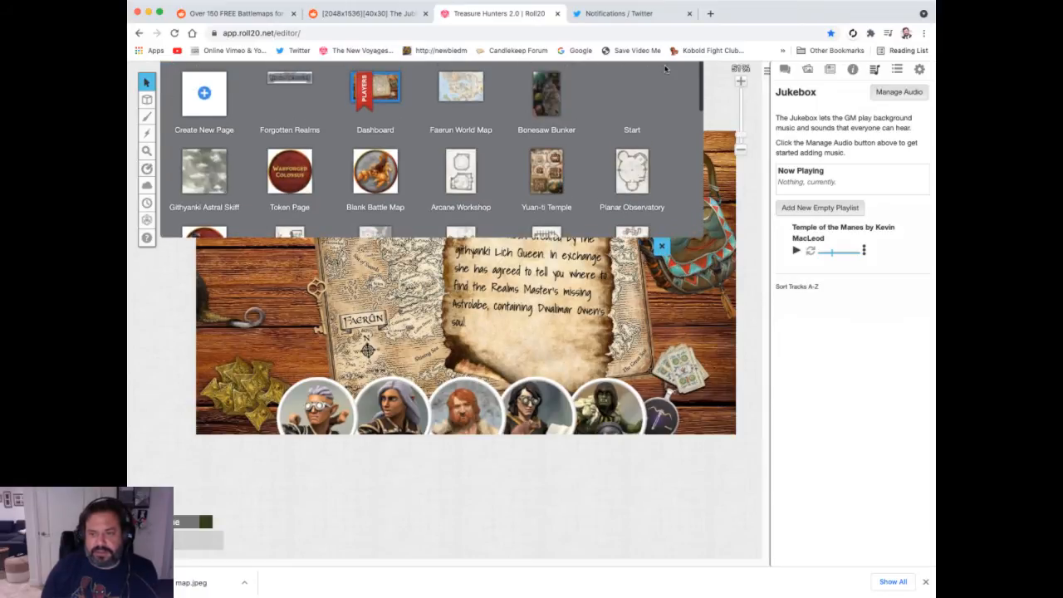
scroll(610, 164, "down", 8)
scroll(610, 165, "down", 5)
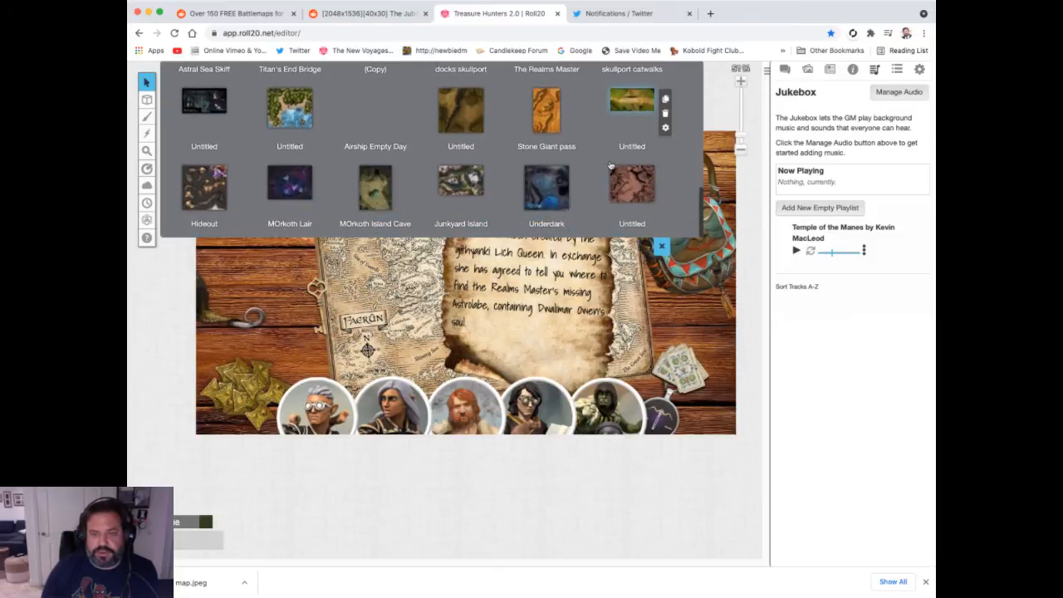
scroll(610, 164, "up", 1)
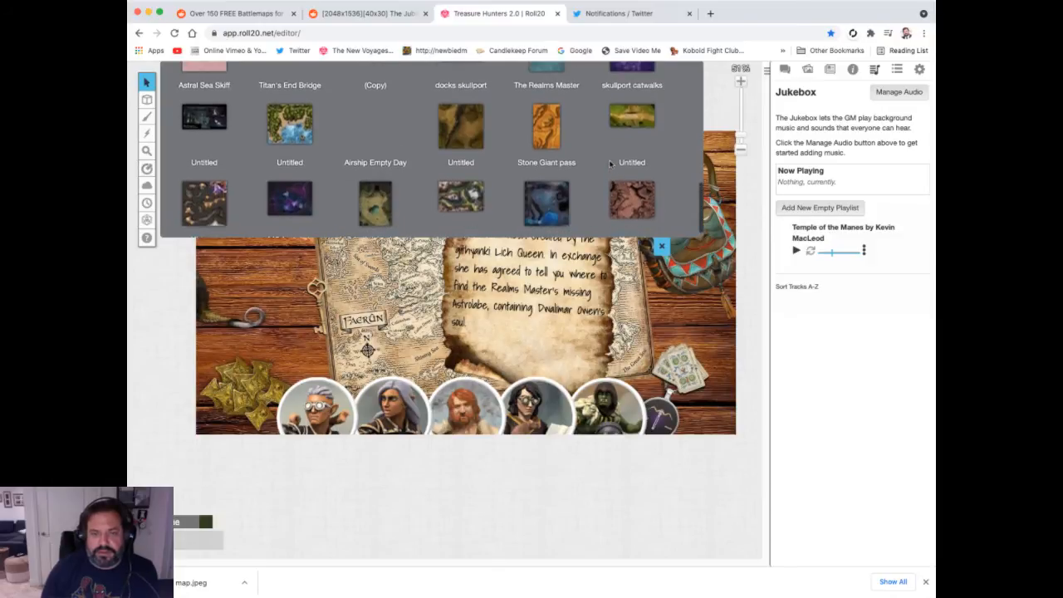
left_click(202, 125)
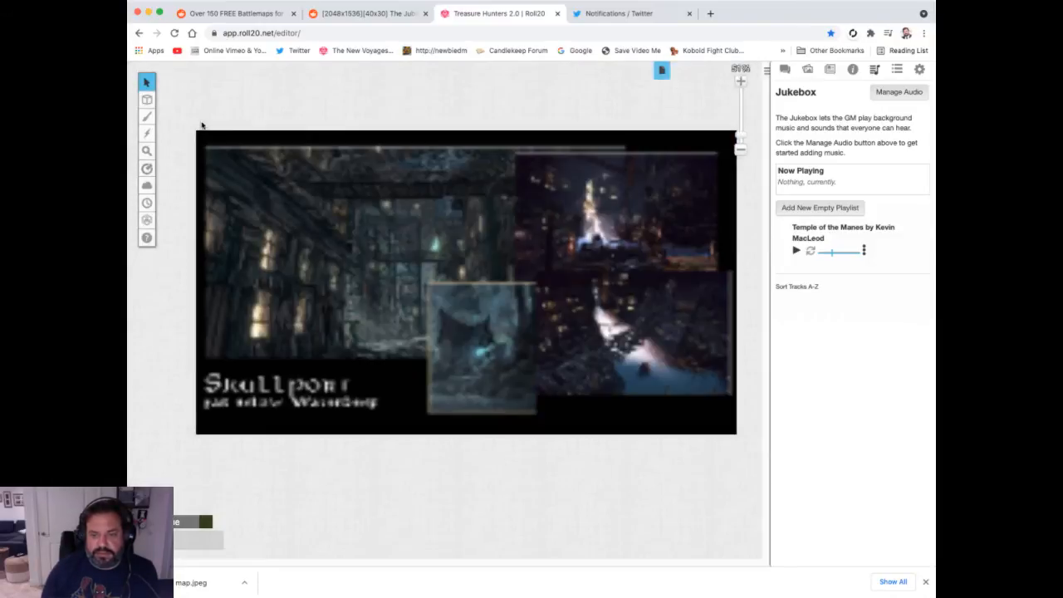
left_click_drag(736, 136, 740, 137)
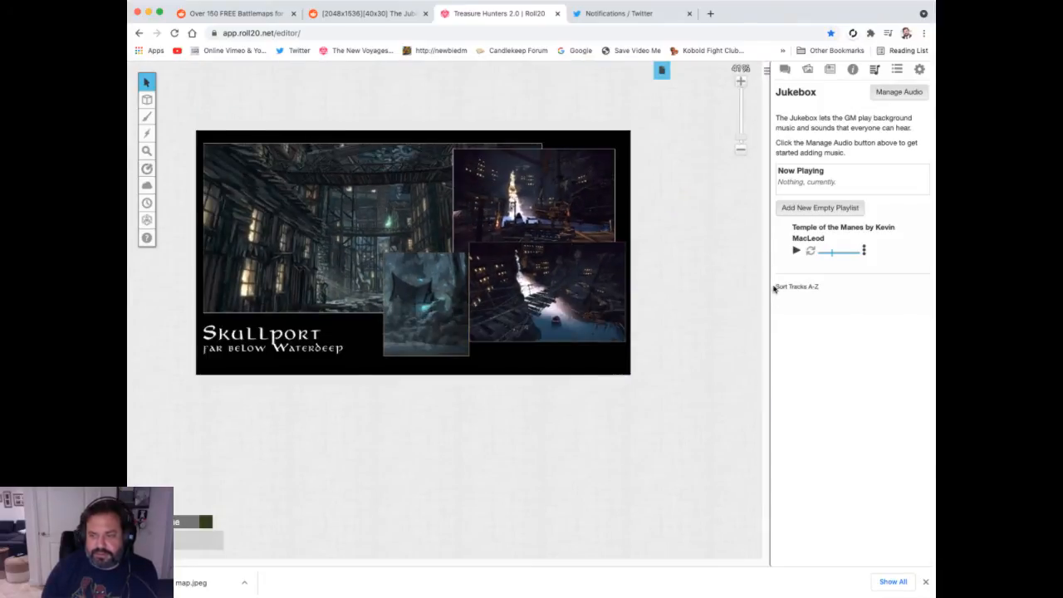
left_click_drag(748, 142, 744, 134)
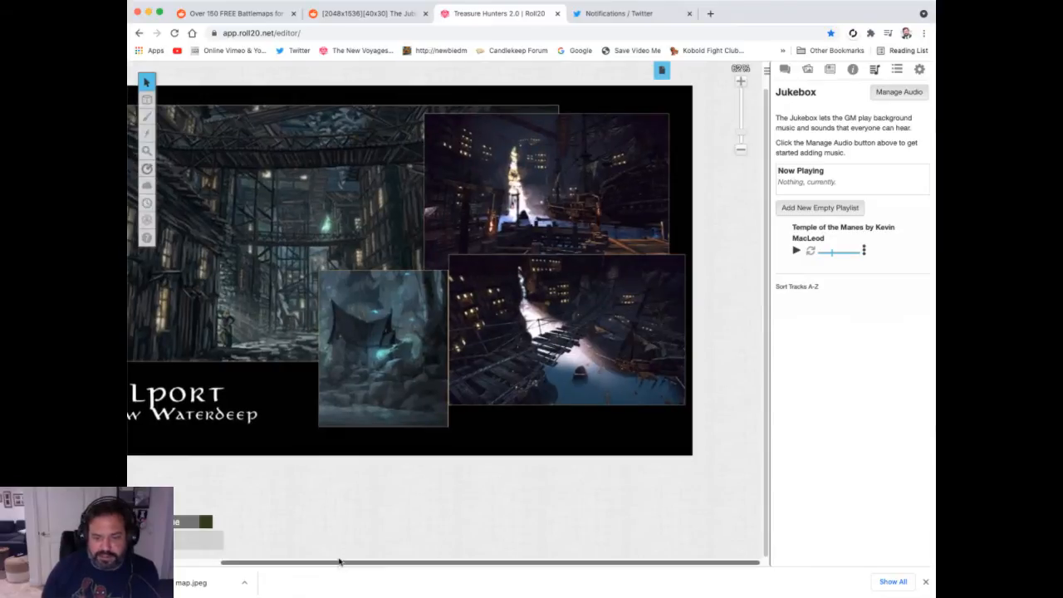
left_click_drag(335, 567, 284, 564)
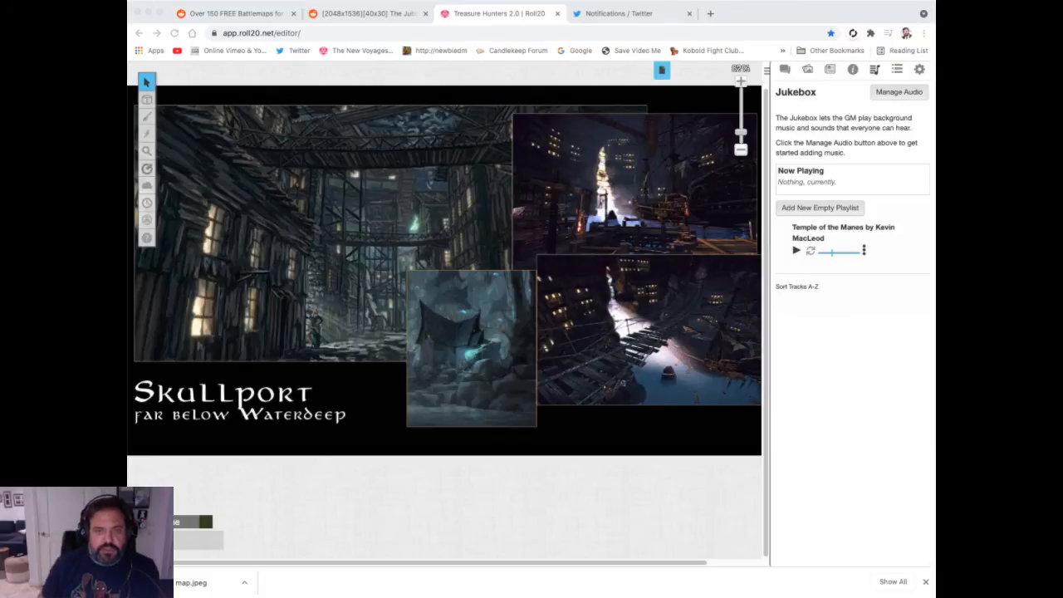
Search Google for "farrago" in a new browser tab and open the Vocabulary.com definition in a background tab.
left_click(709, 14)
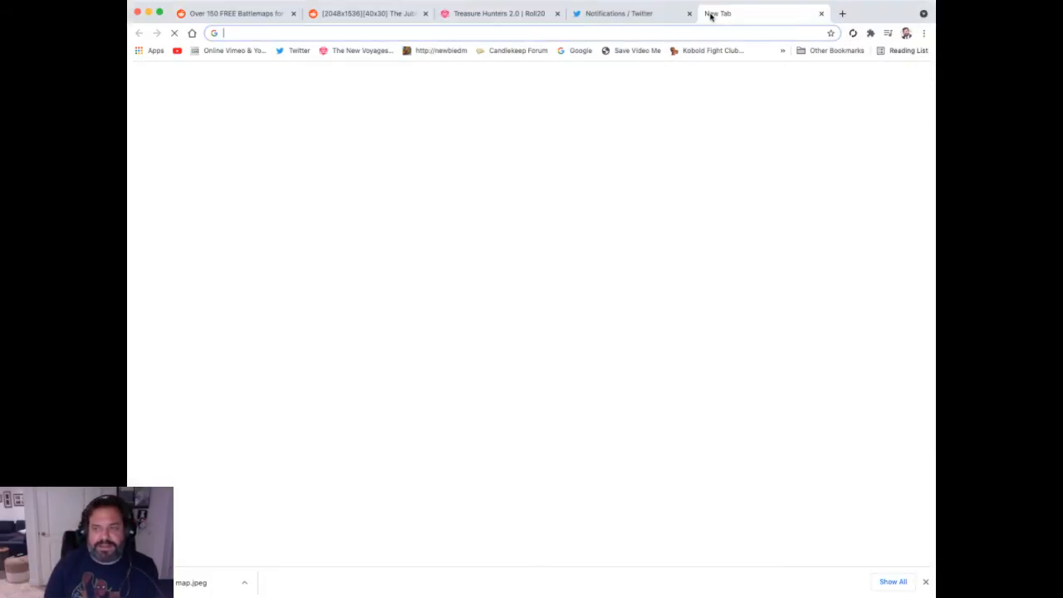
type("ferrago")
key("Return")
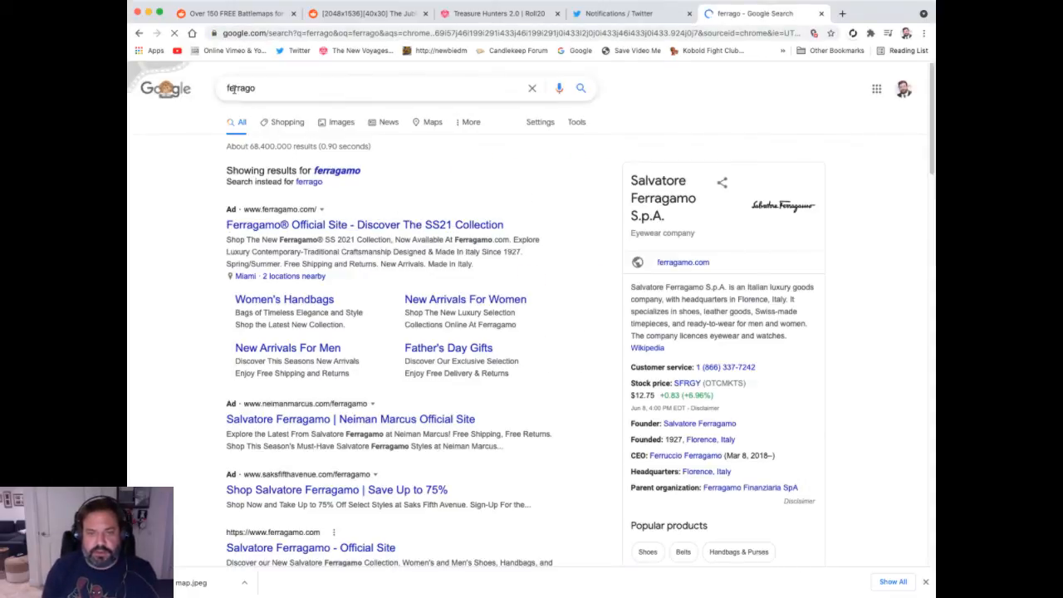
left_click(235, 90)
key("BackSpace")
type("a")
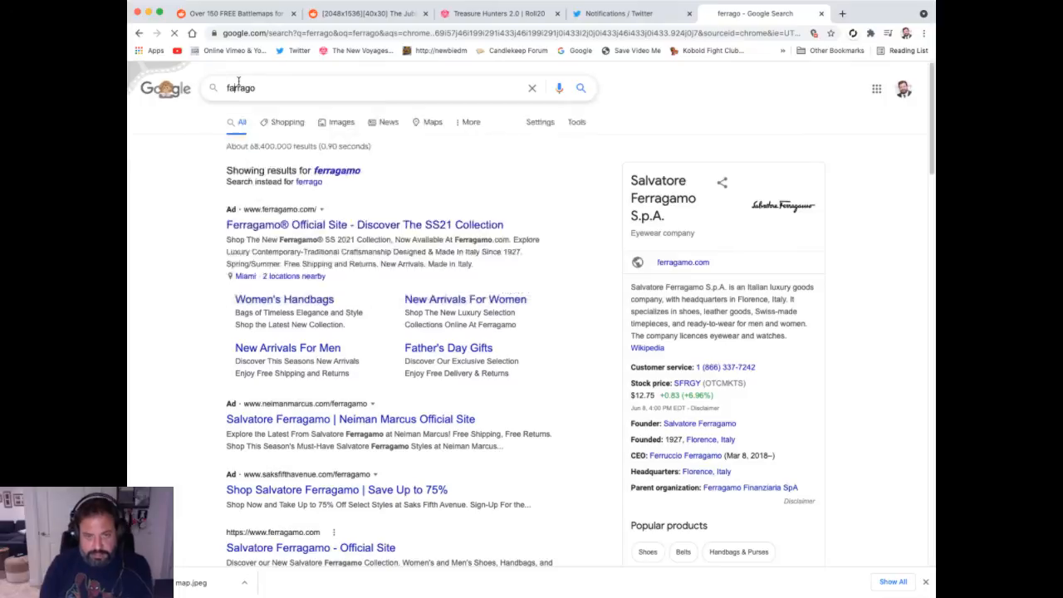
key("Return")
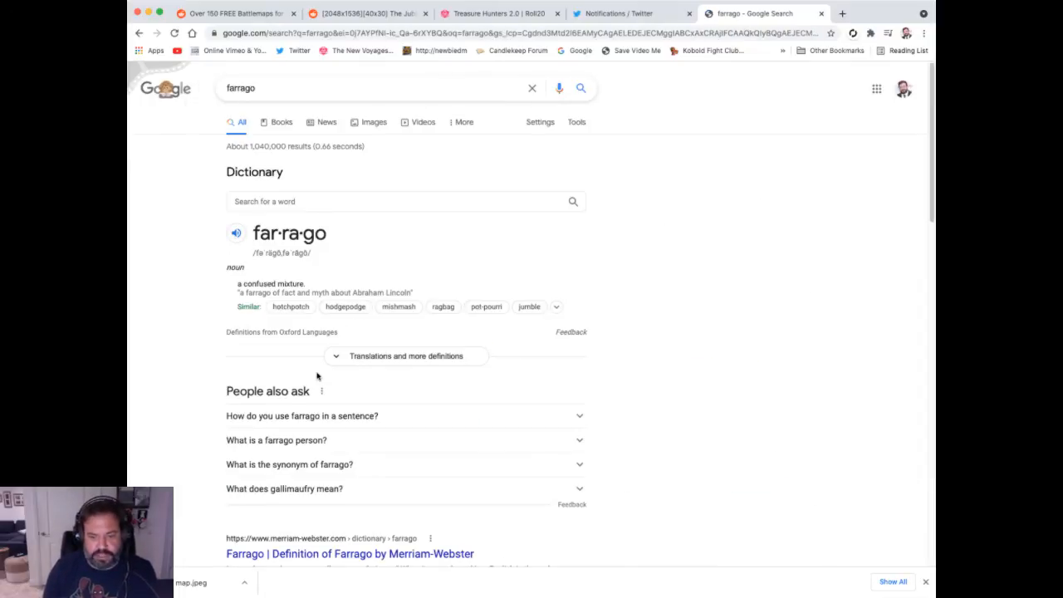
scroll(316, 376, "down", 10)
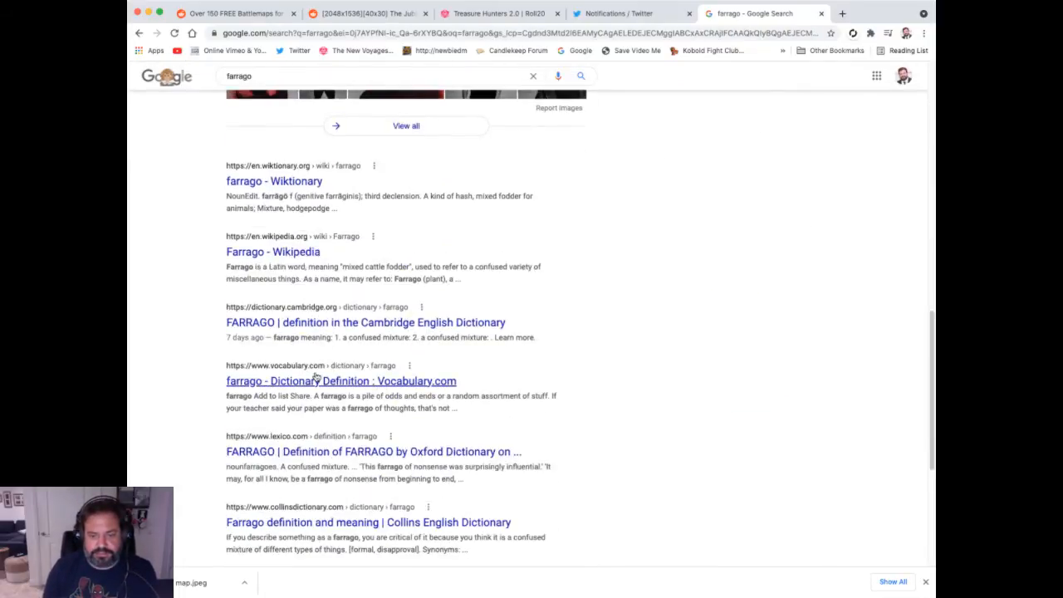
left_click(316, 380, "super")
Search Google for "rogue amoeba", open the rogueamoeba.com website and select its web address.
scroll(316, 376, "up", 10)
left_click_drag(257, 76, 219, 76)
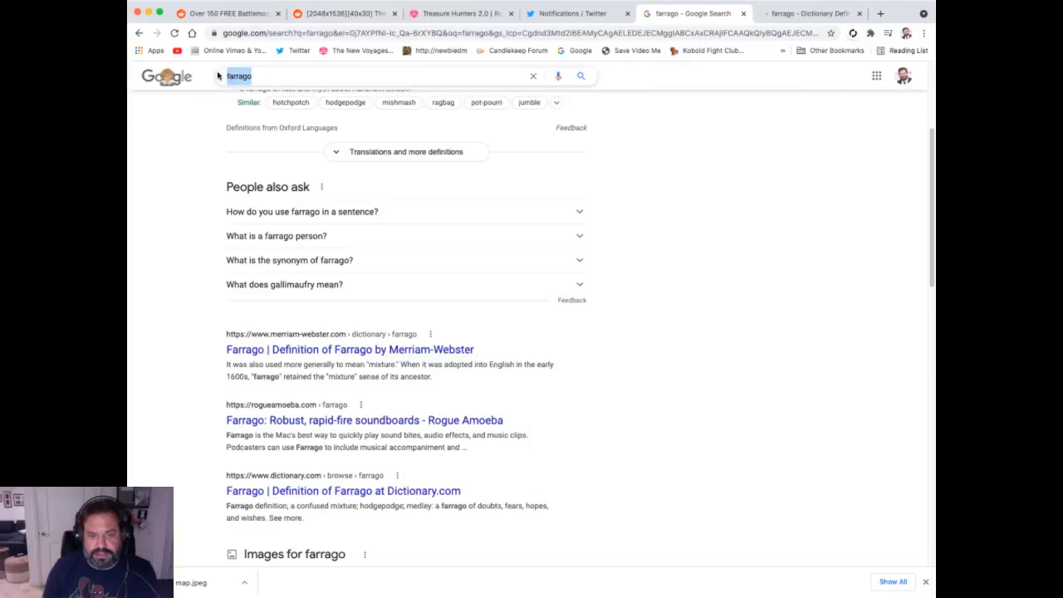
type("rogue ")
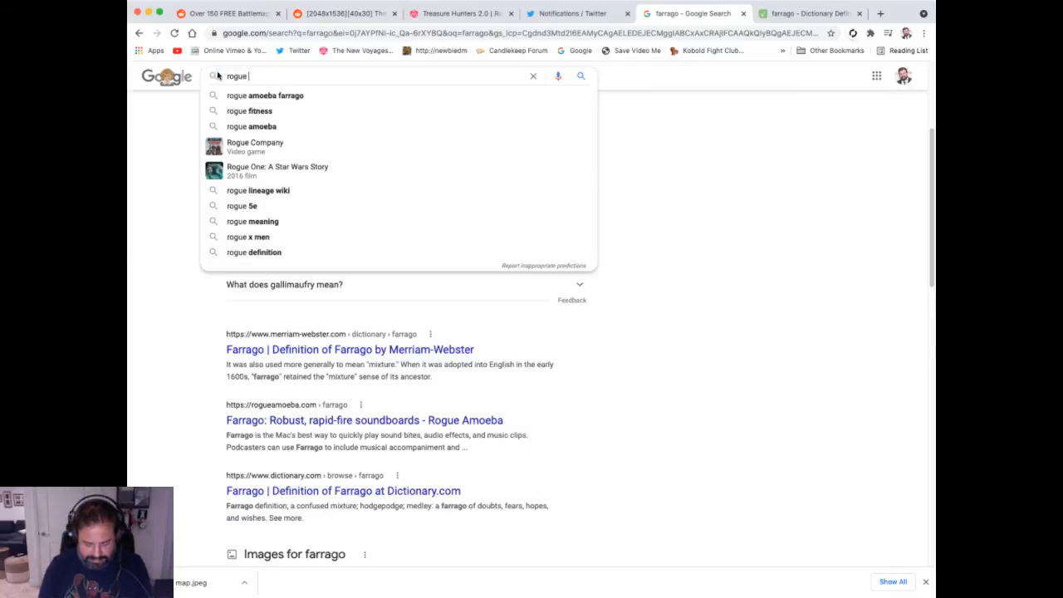
type("amoeba")
key("Return")
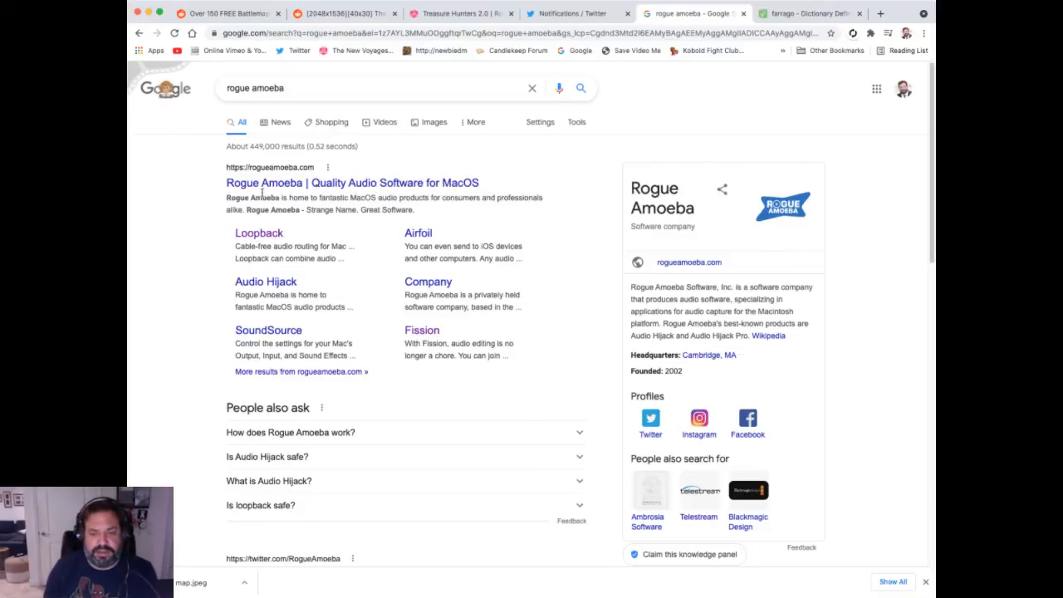
left_click(267, 183)
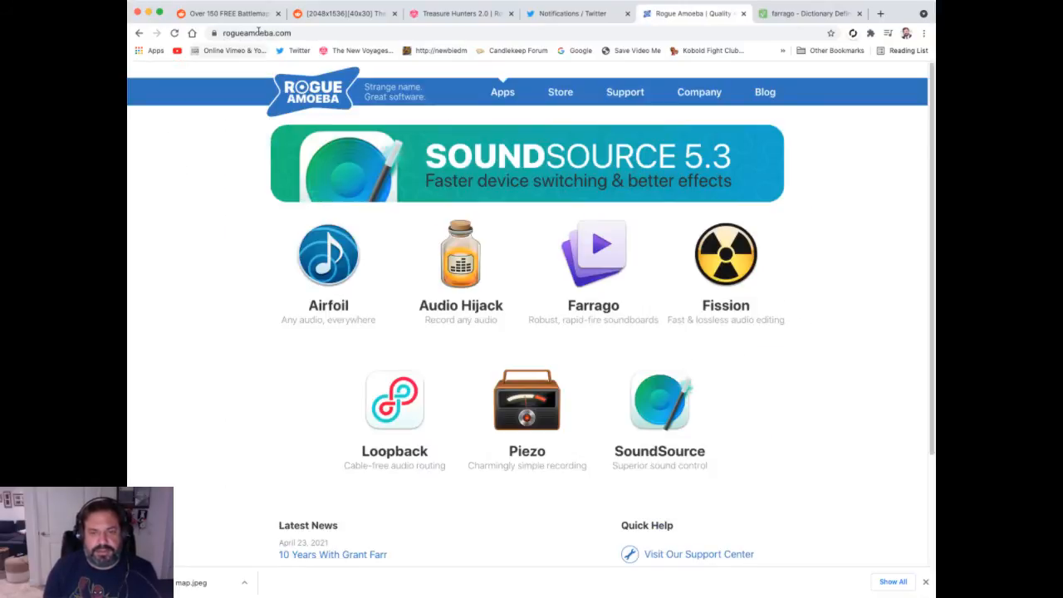
left_click(258, 32)
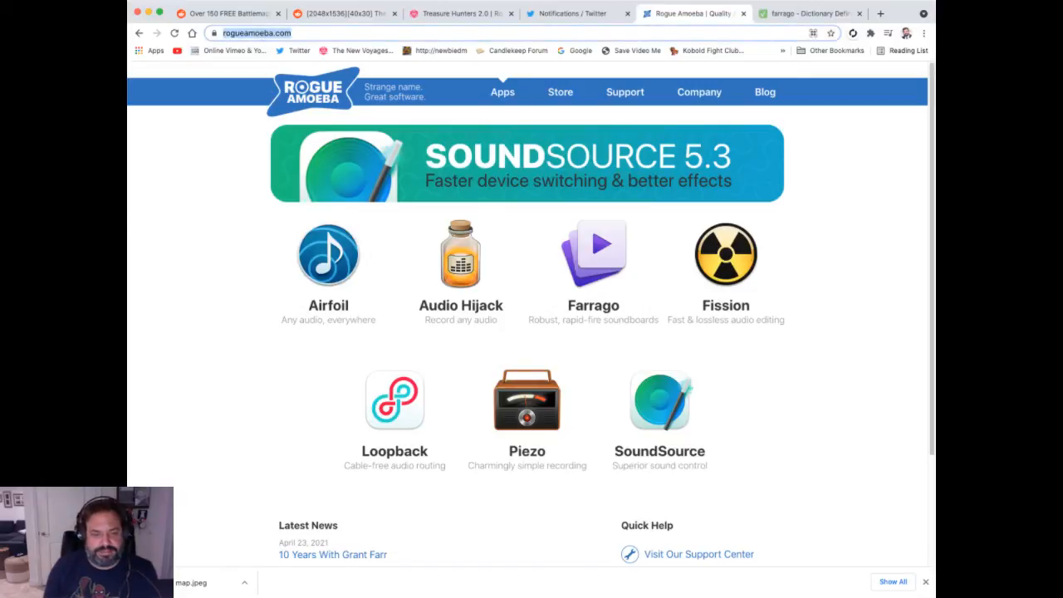
key("super+Tab")
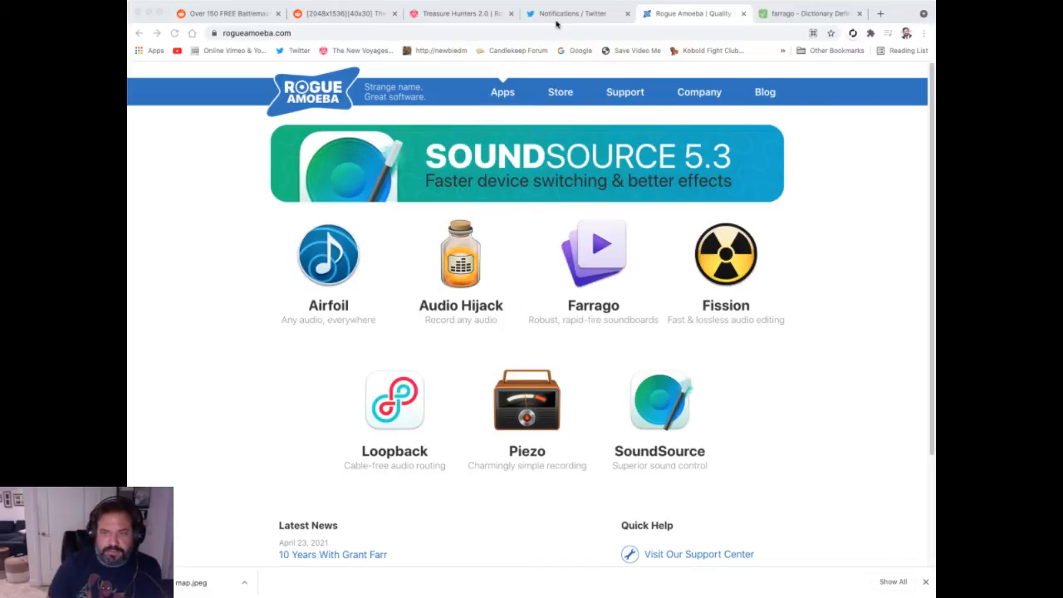
Return to the "Treasure Hunters 2.0" game in Roll20 and open the "Bullwak Tree" journal entry beside the map.
left_click(314, 15)
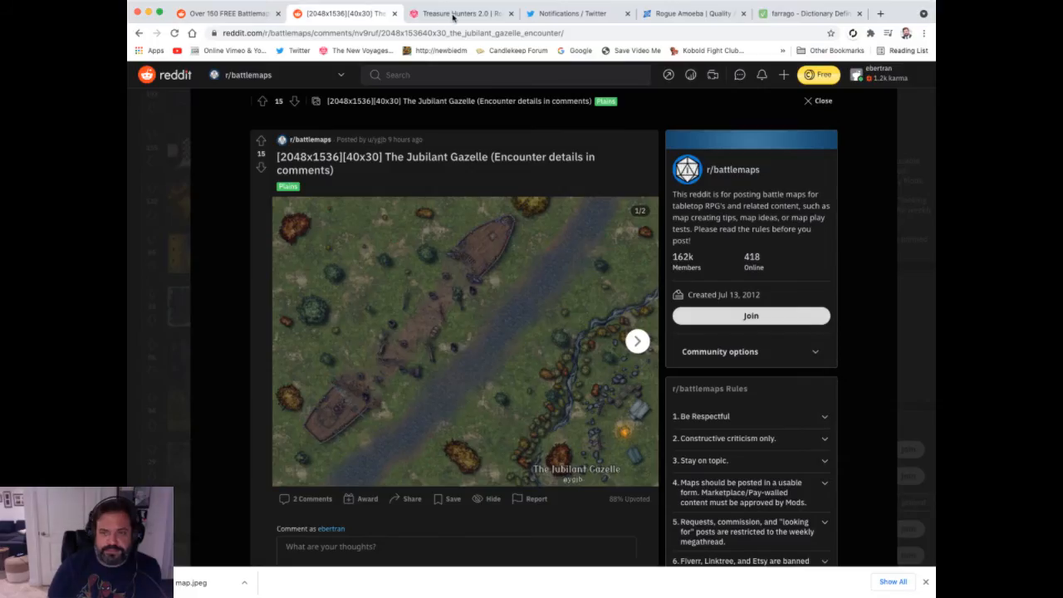
left_click(455, 14)
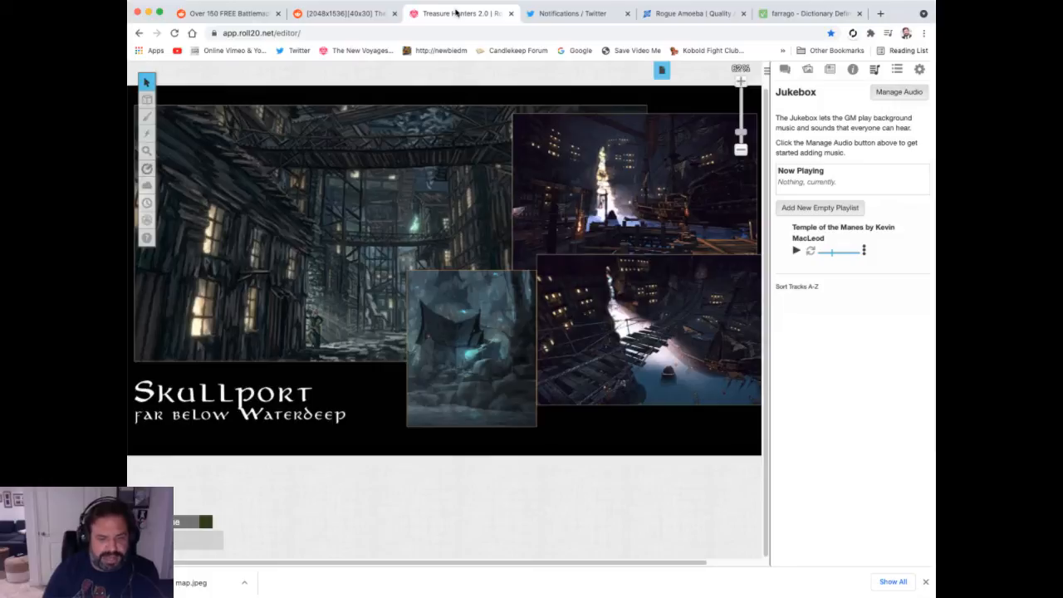
key("super+Tab")
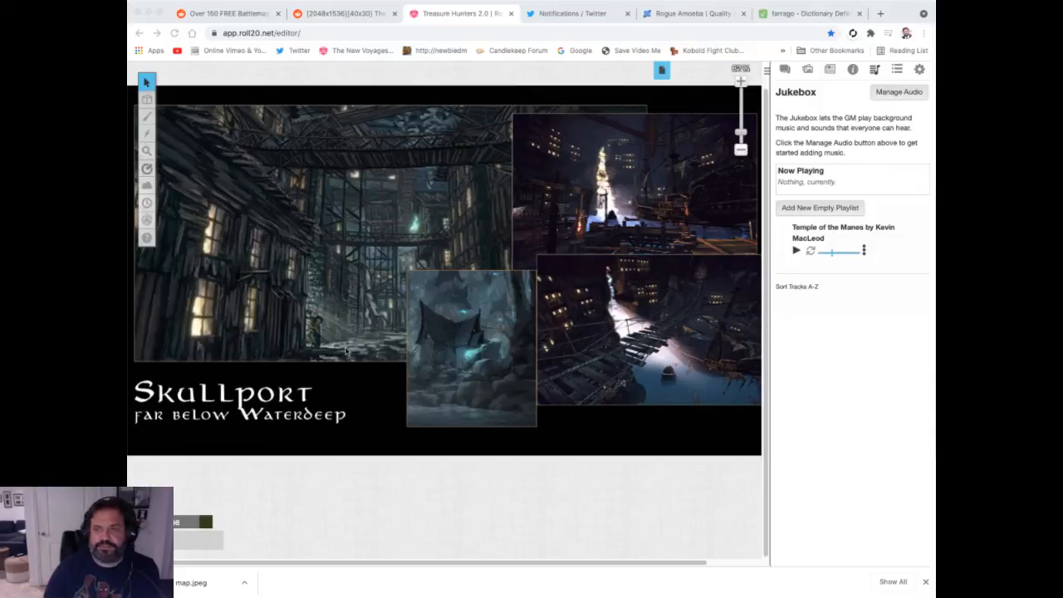
scroll(626, 258, "up", 1)
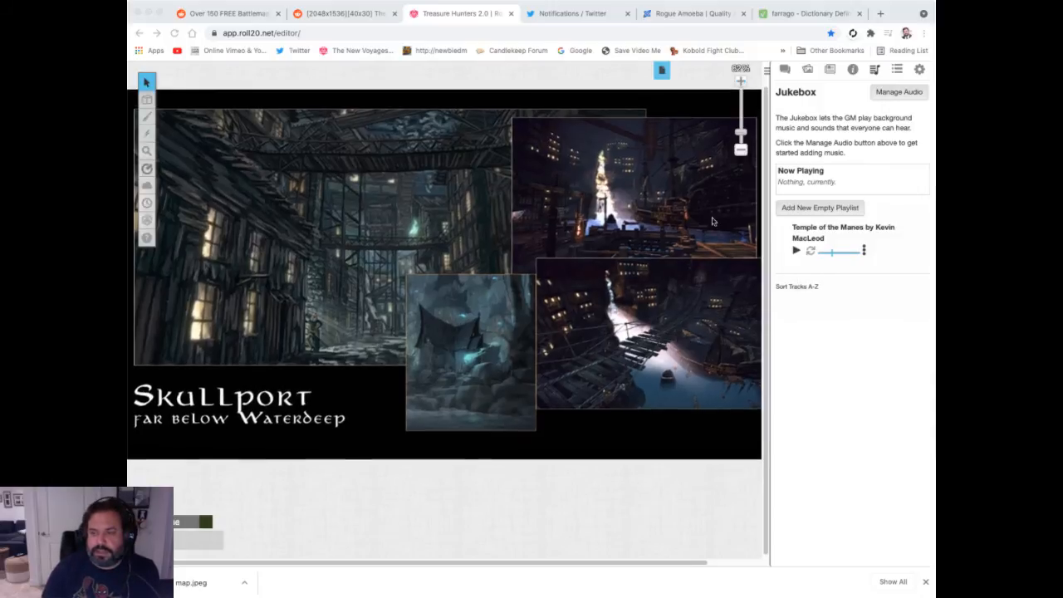
left_click(830, 71)
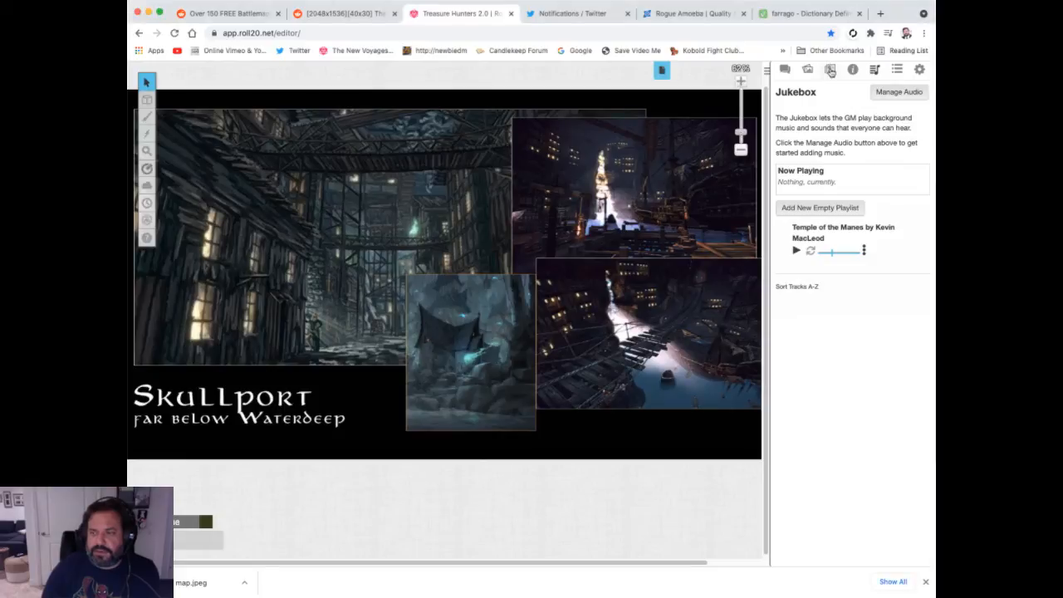
left_click(830, 72)
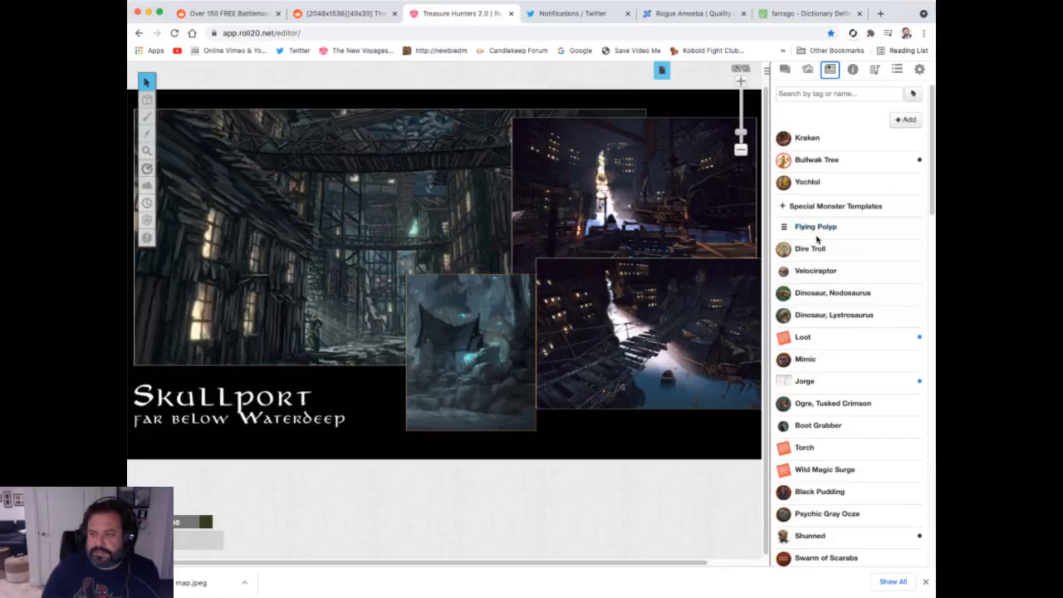
left_click(817, 162)
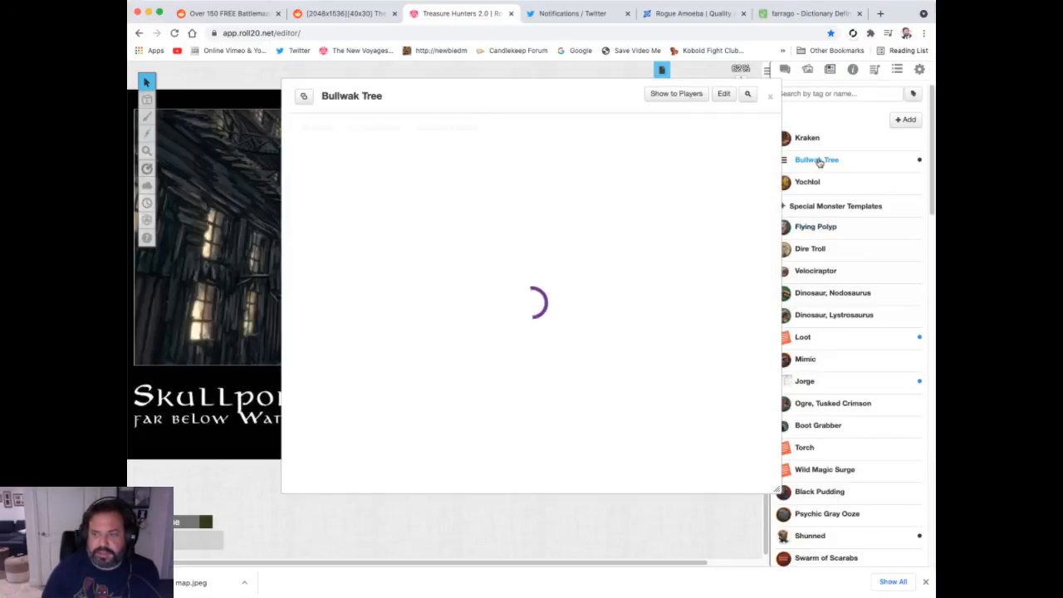
left_click_drag(491, 96, 624, 82)
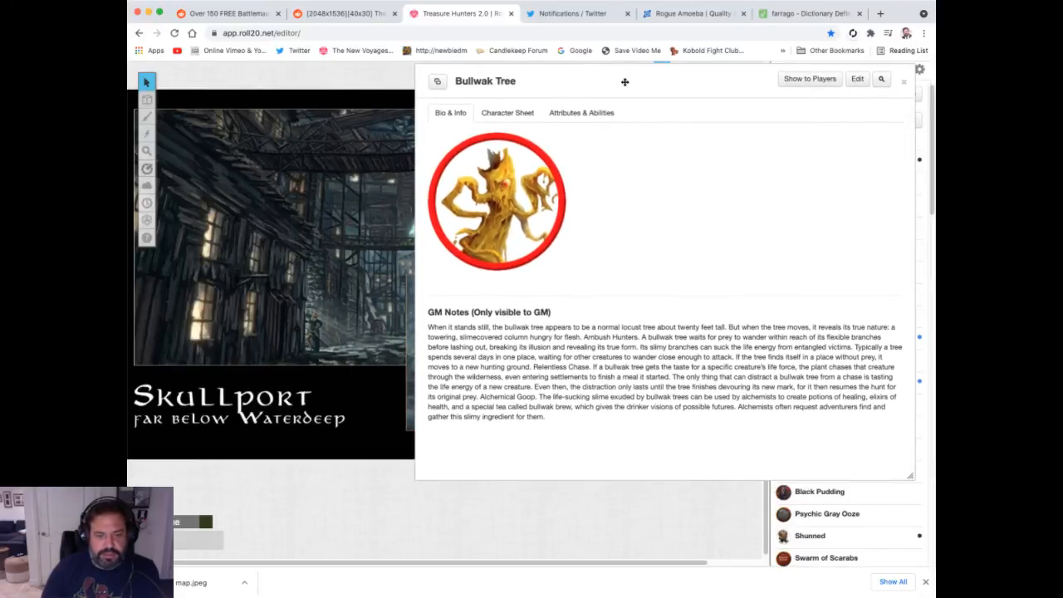
Switch the Bullwak Tree's character sheet from its NPC options to the stat block, and return to its bio and GM notes.
left_click(518, 116)
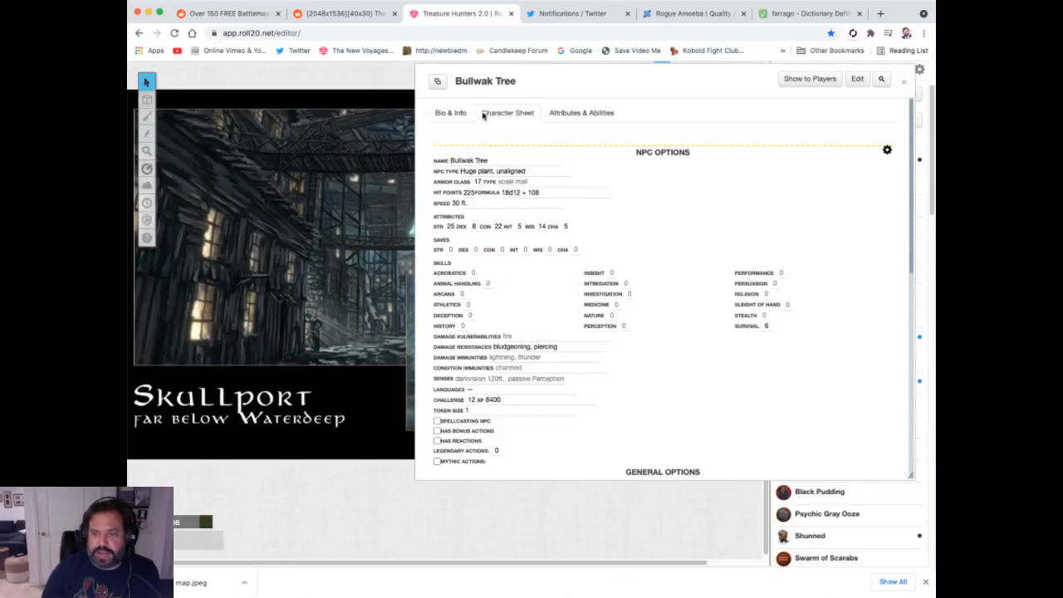
scroll(596, 156, "down", 3)
scroll(612, 165, "up", 3)
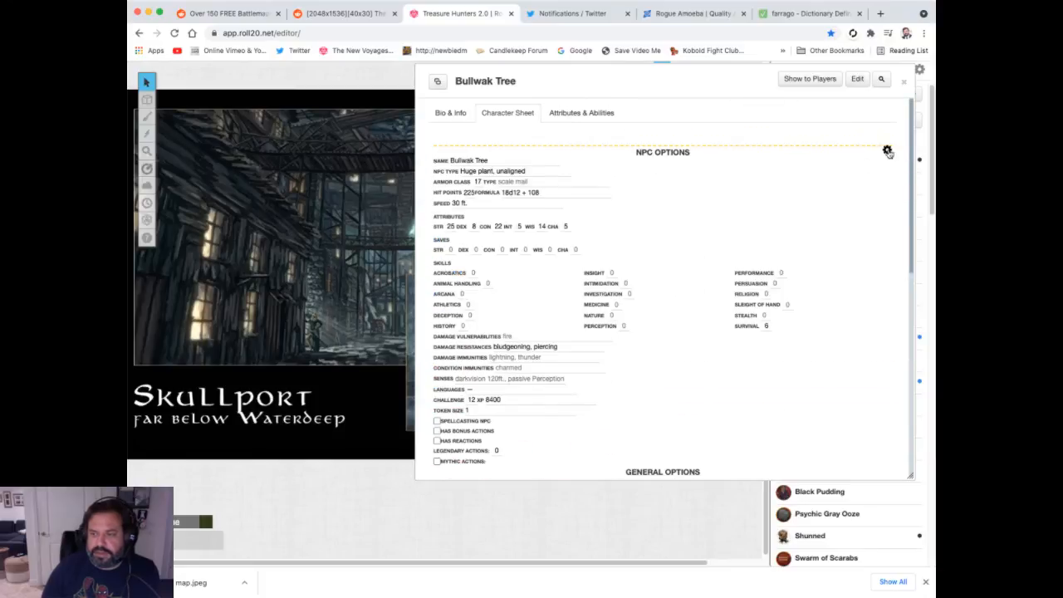
left_click(886, 151)
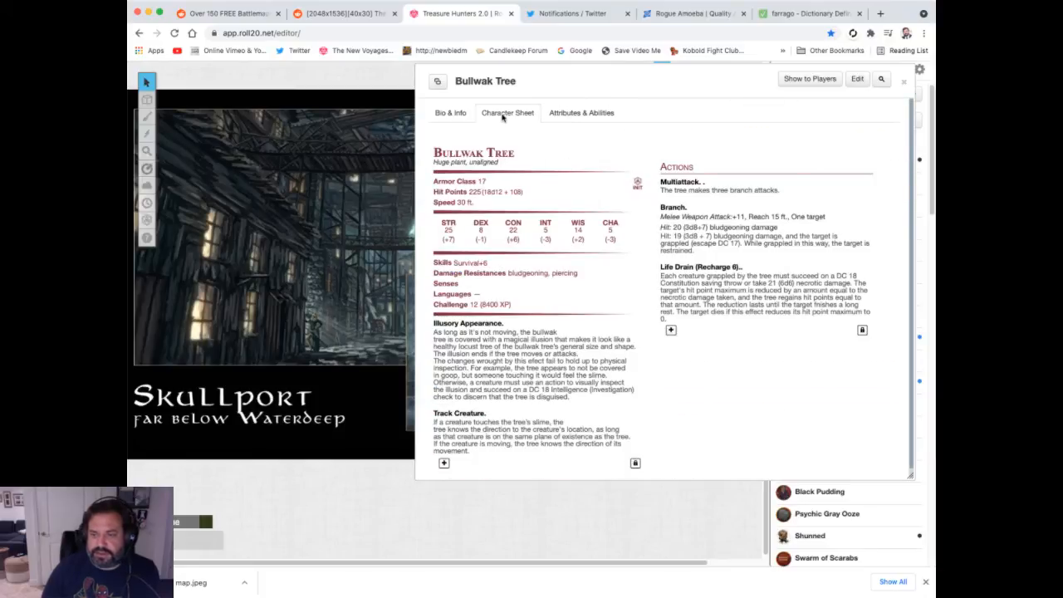
left_click(457, 113)
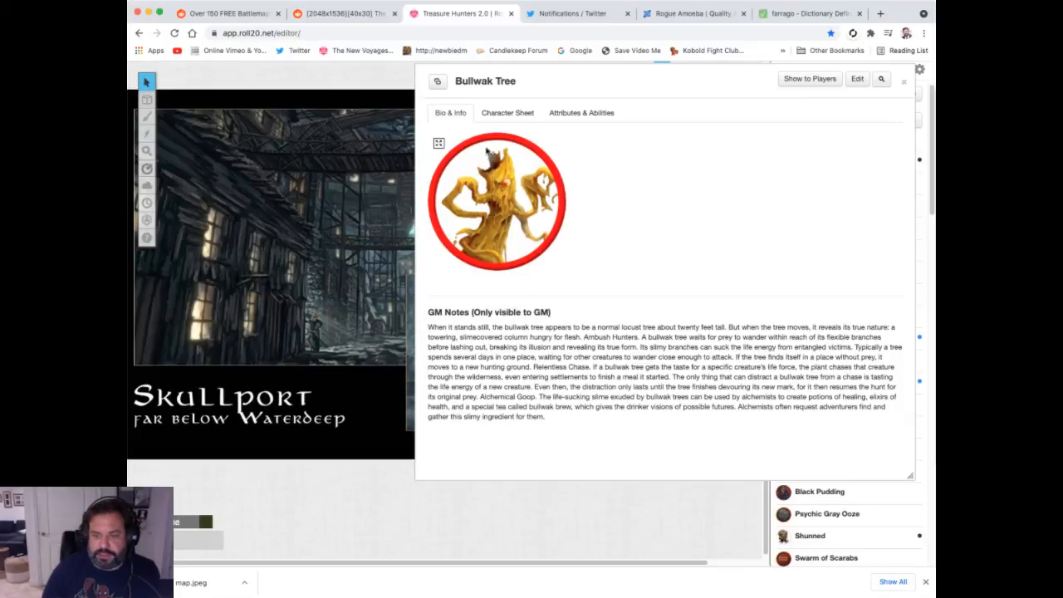
Review the Bullwak Tree's stat block and its NPC options on the character sheet, and close the entry.
left_click(499, 114)
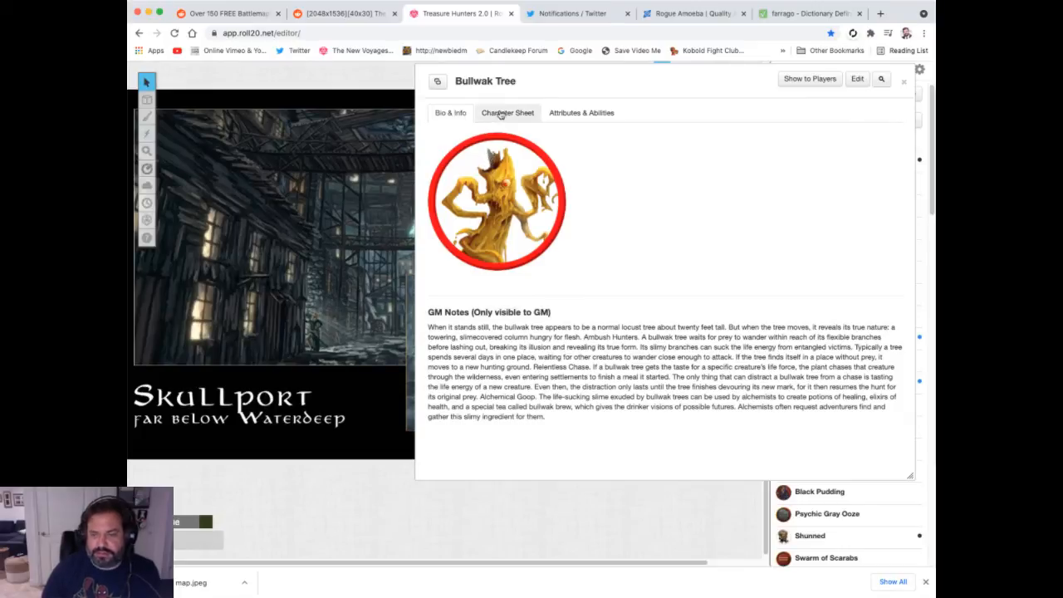
scroll(499, 191, "down", 1)
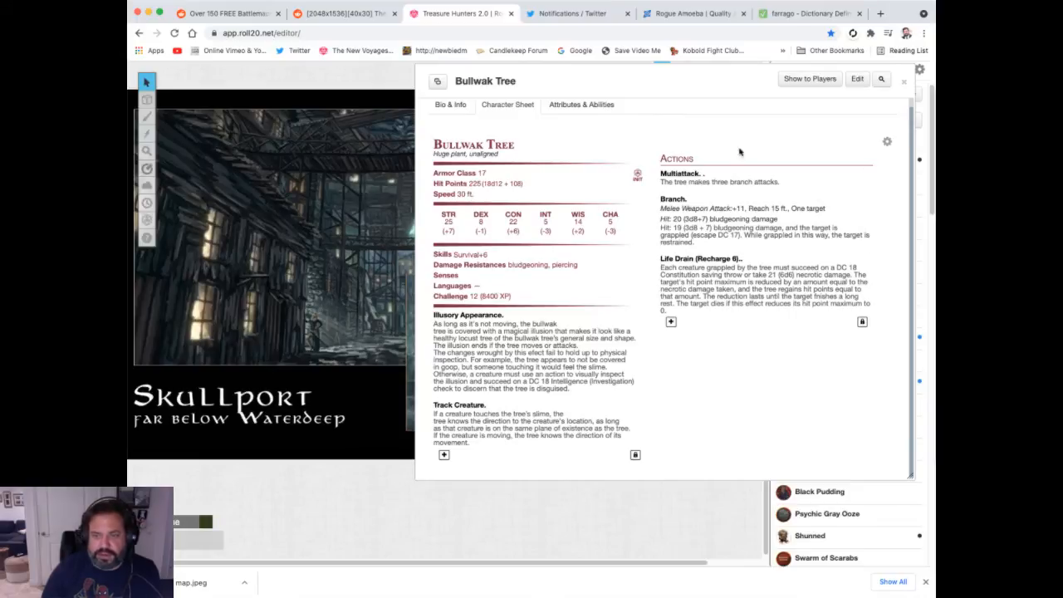
left_click(887, 142)
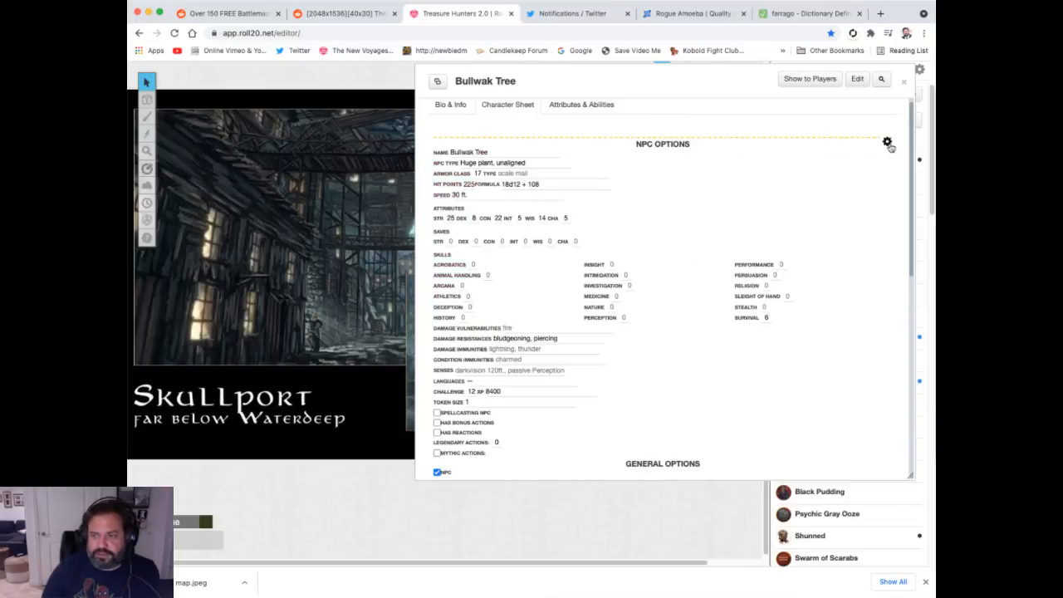
left_click(900, 84)
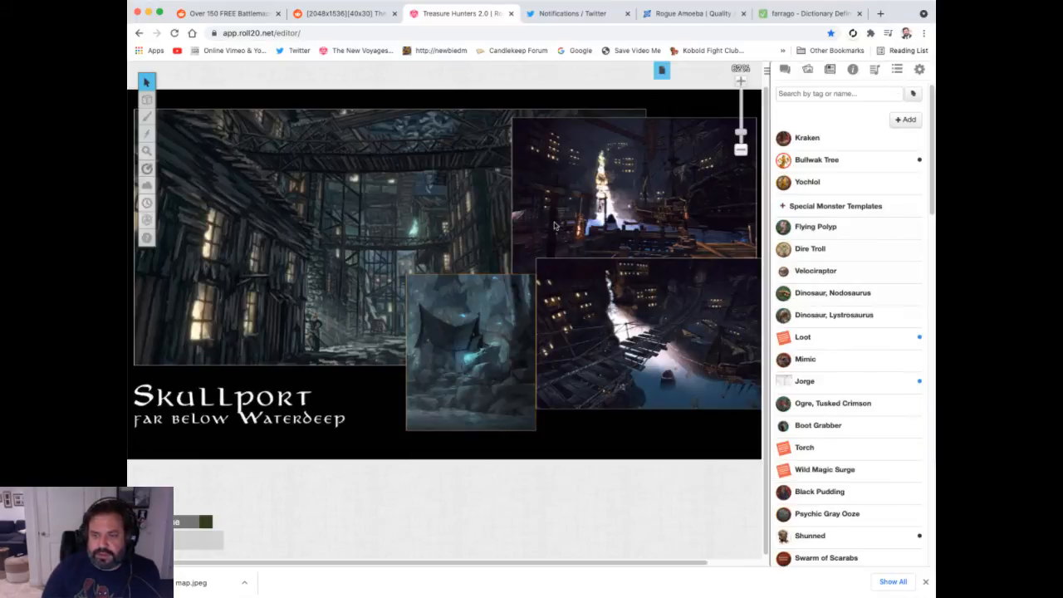
View the Bullwak Tree entry once more, and examine the Yochlol entry's bio and artwork before closing it.
left_click(802, 162)
left_click(907, 84)
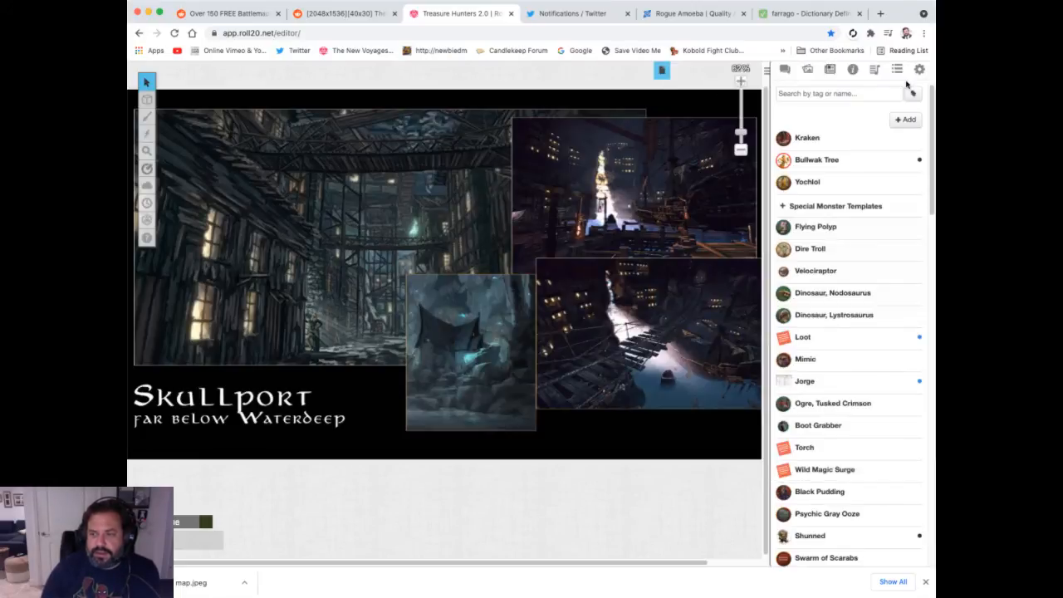
left_click(807, 183)
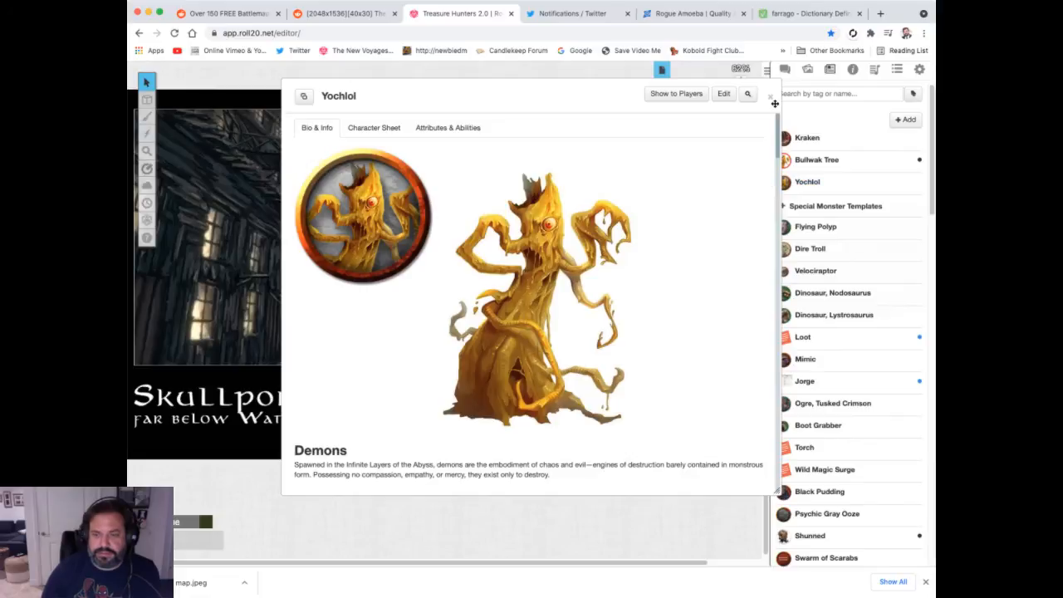
left_click(770, 96)
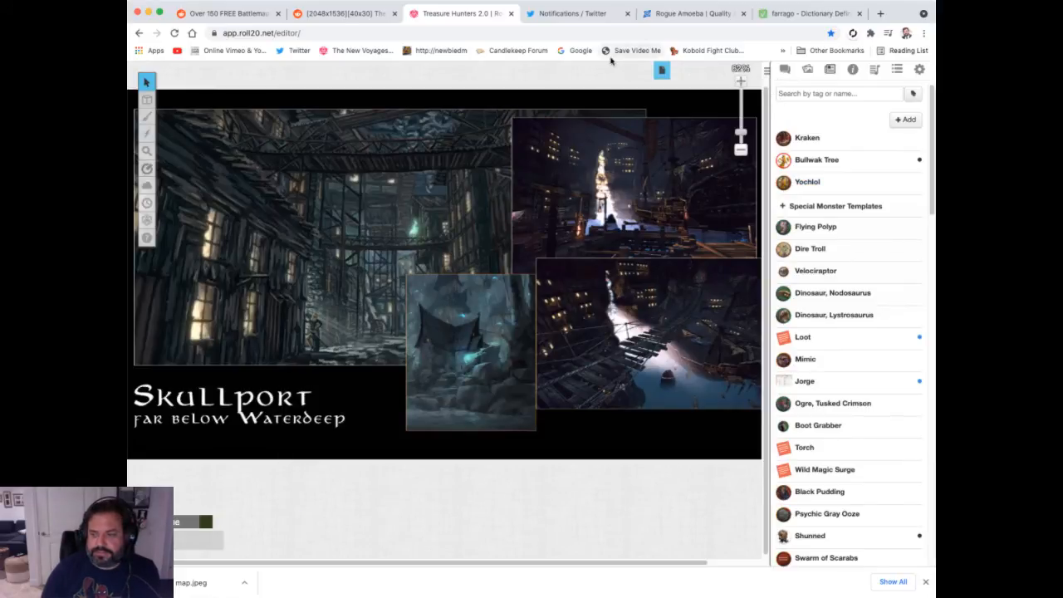
Look through the campaign's journal list of monsters, handouts and PCs for a creature with a multi-sided token.
scroll(840, 260, "down", 3)
scroll(839, 259, "down", 15)
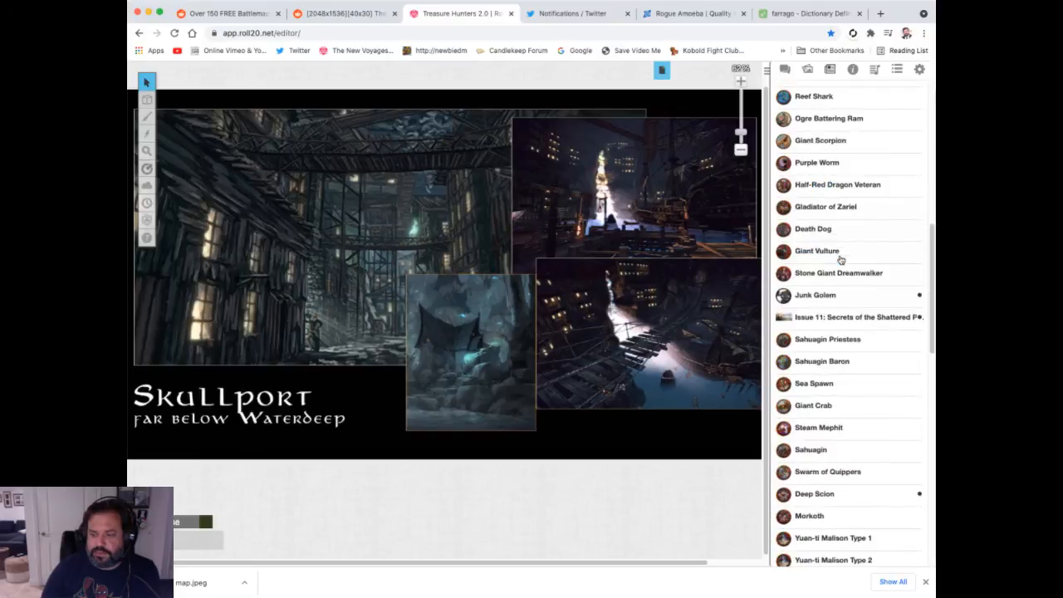
scroll(839, 260, "down", 1)
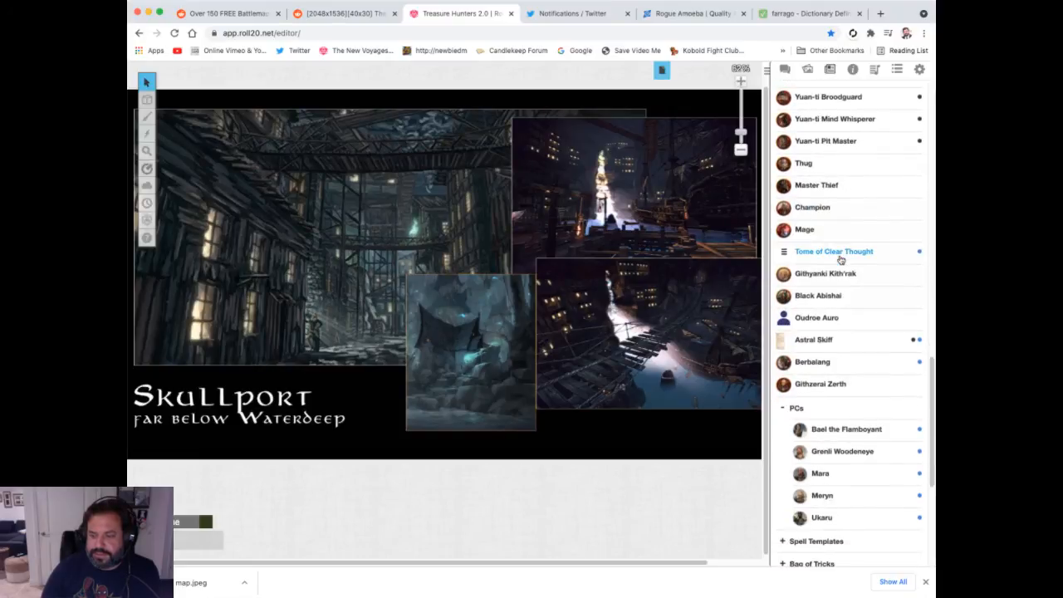
scroll(840, 260, "up", 17)
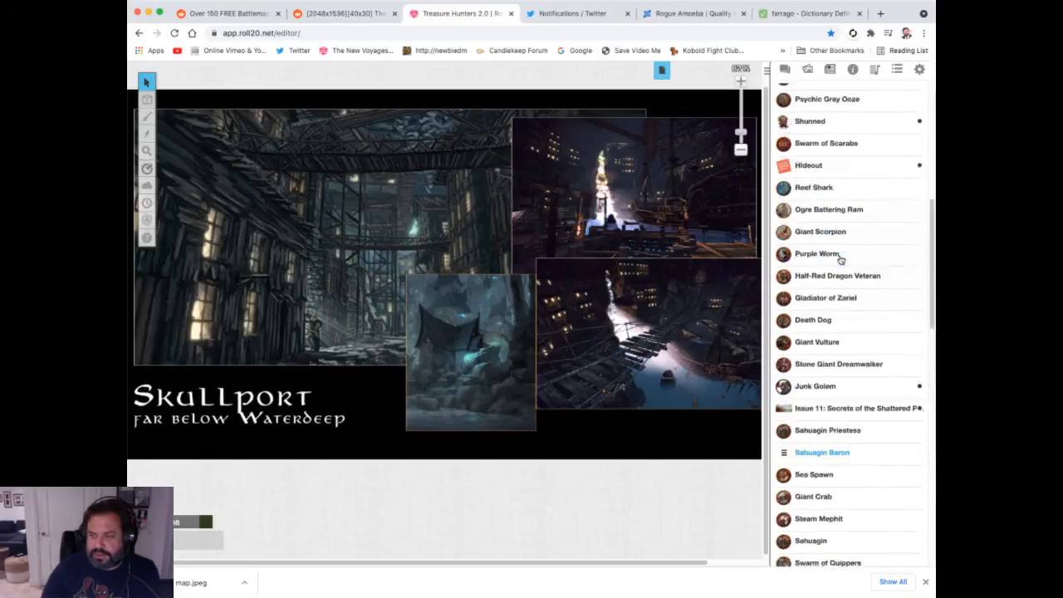
scroll(839, 260, "down", 8)
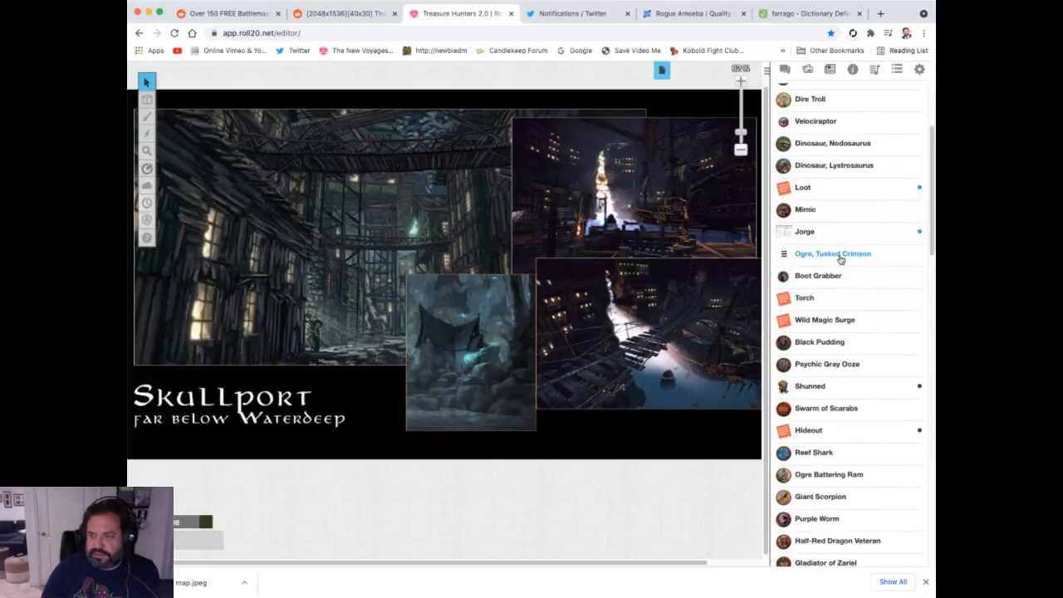
scroll(839, 260, "down", 7)
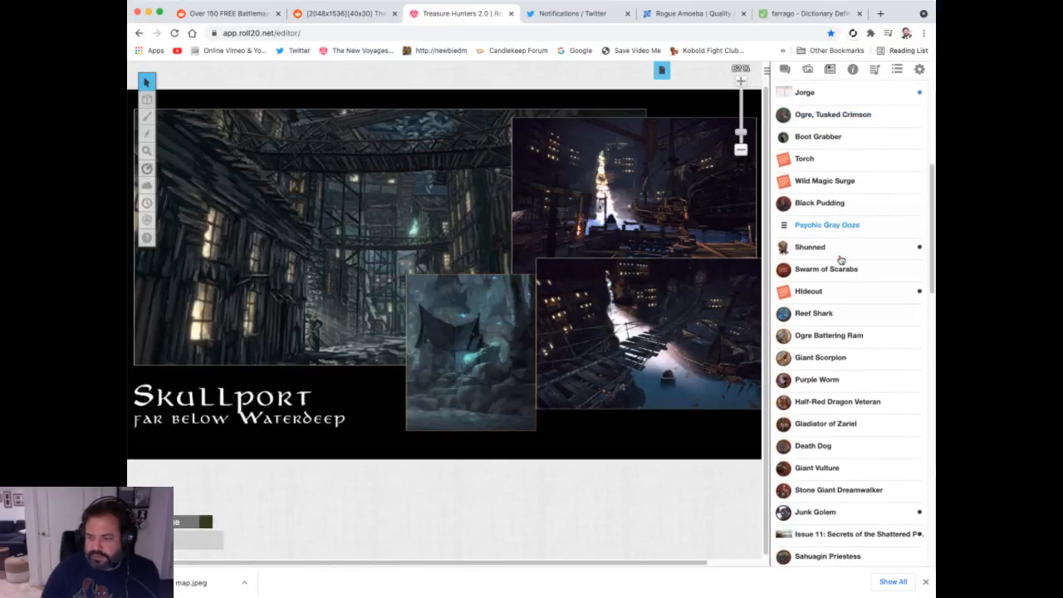
scroll(840, 260, "up", 15)
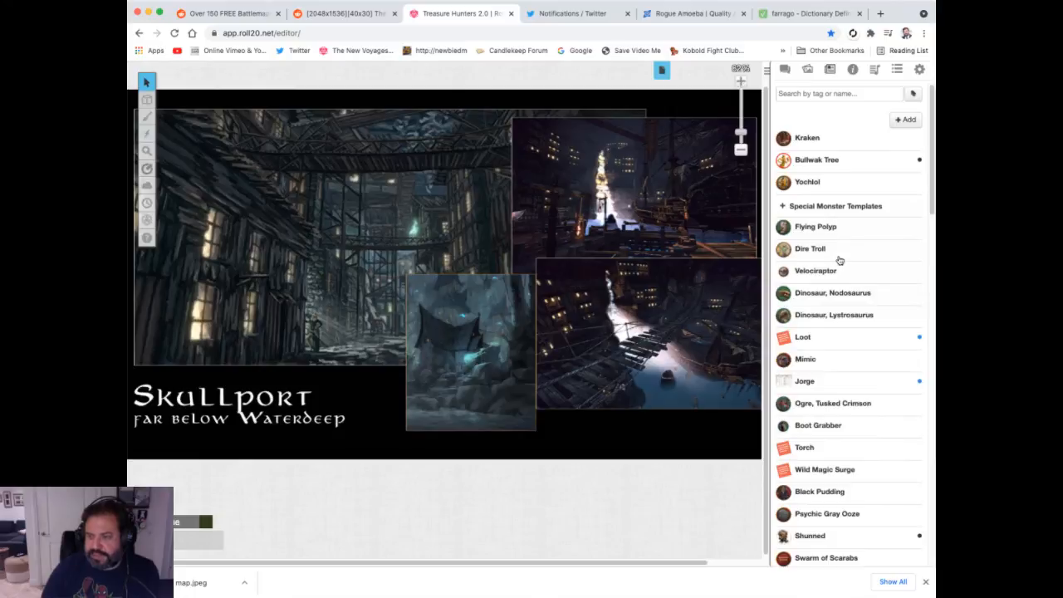
scroll(840, 260, "down", 10)
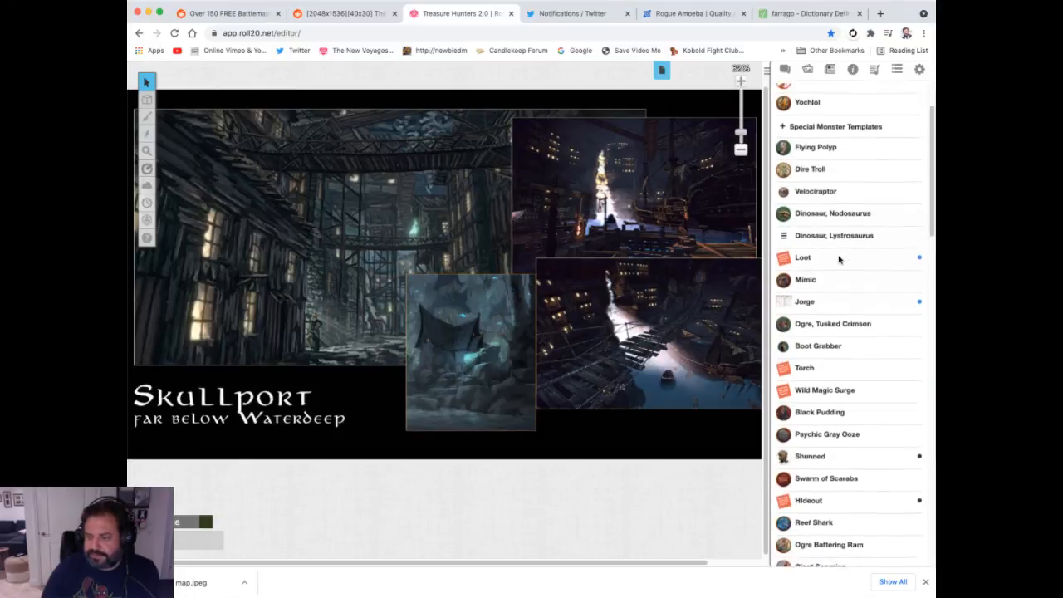
scroll(840, 260, "down", 9)
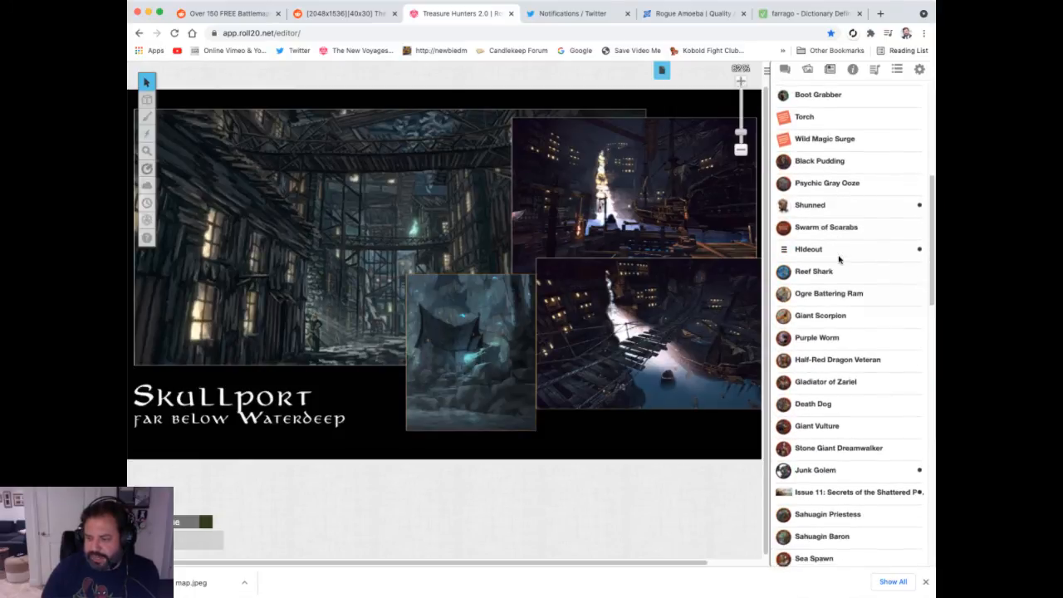
scroll(839, 259, "down", 3)
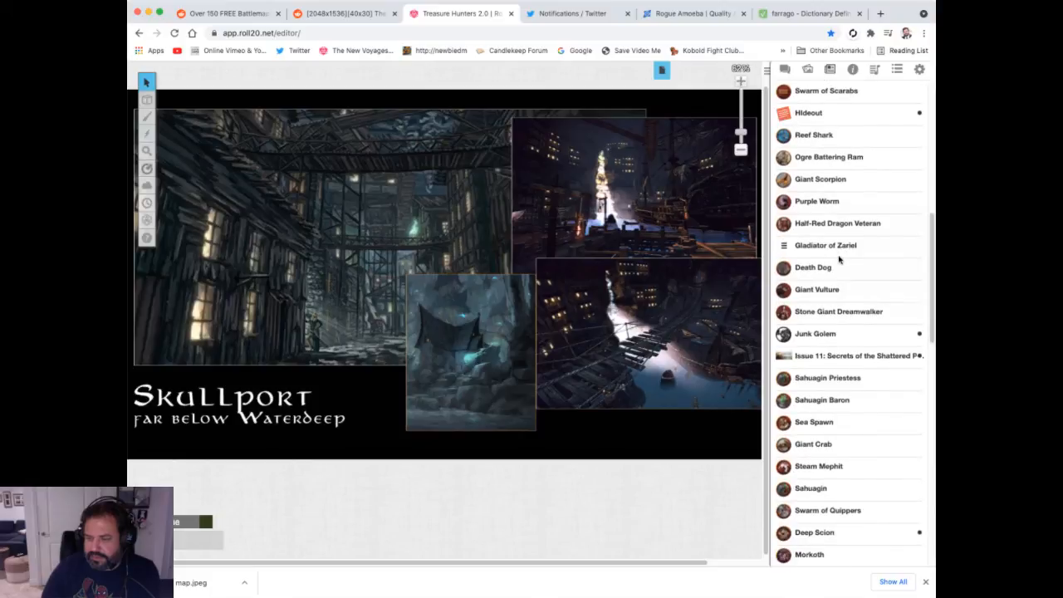
scroll(838, 260, "down", 3)
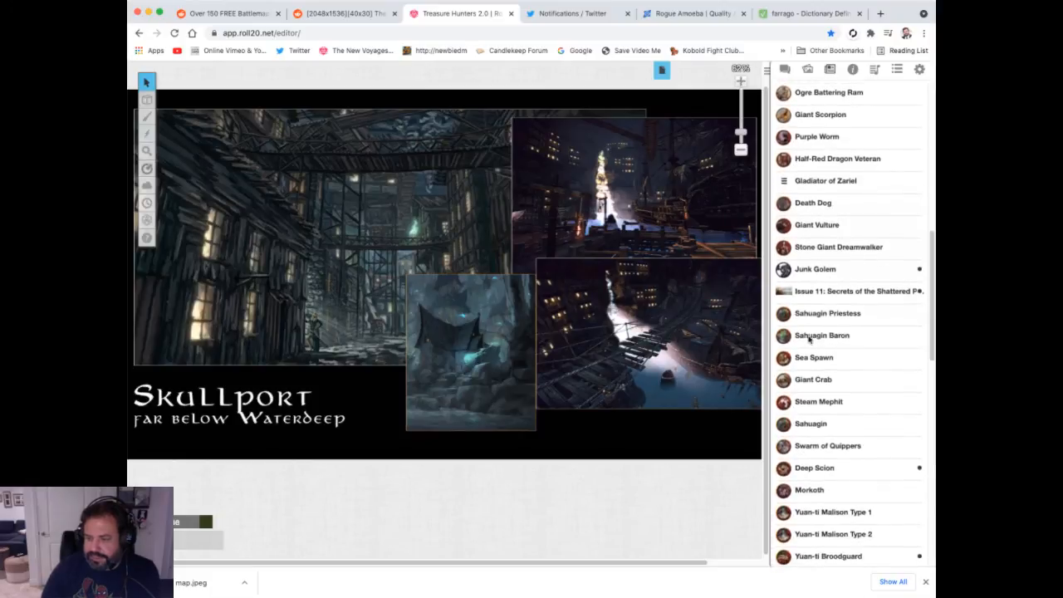
Place the Deep Scion's token from the journal on the large street image of the Skullport page.
left_click_drag(809, 468, 382, 290)
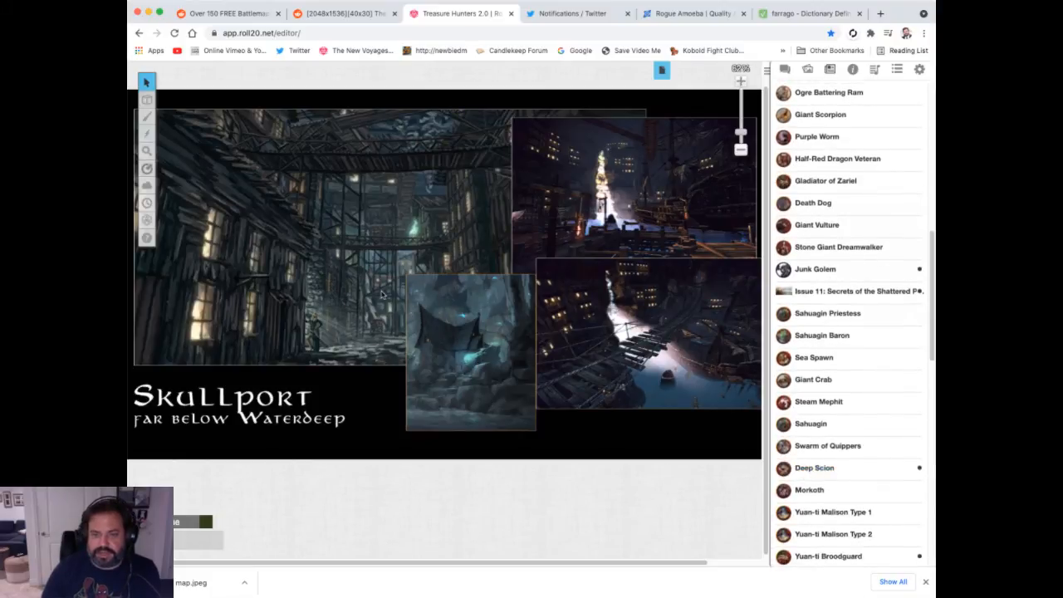
left_click_drag(740, 132, 741, 81)
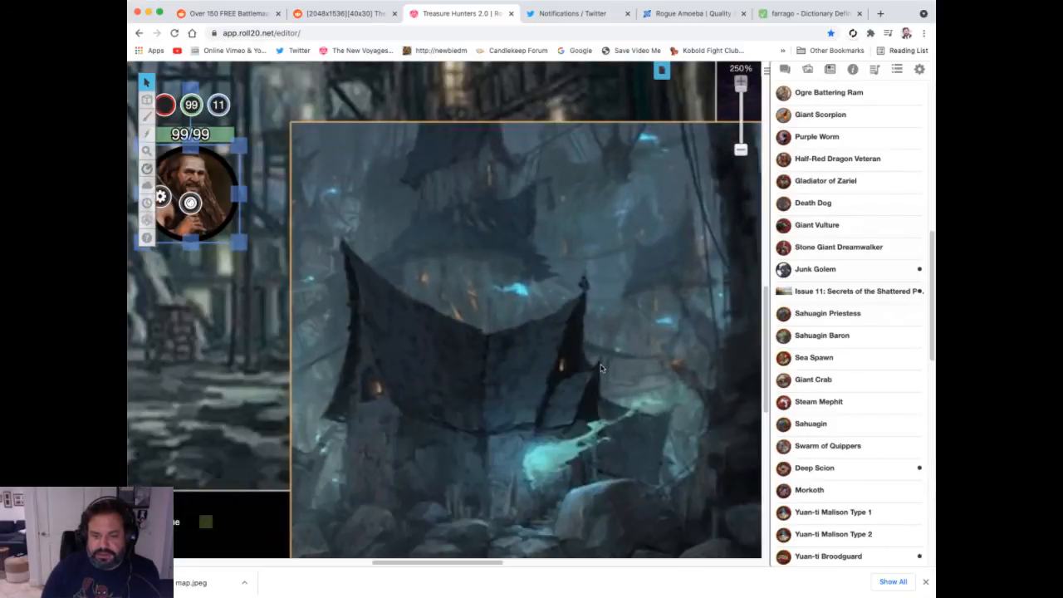
left_click_drag(479, 564, 438, 564)
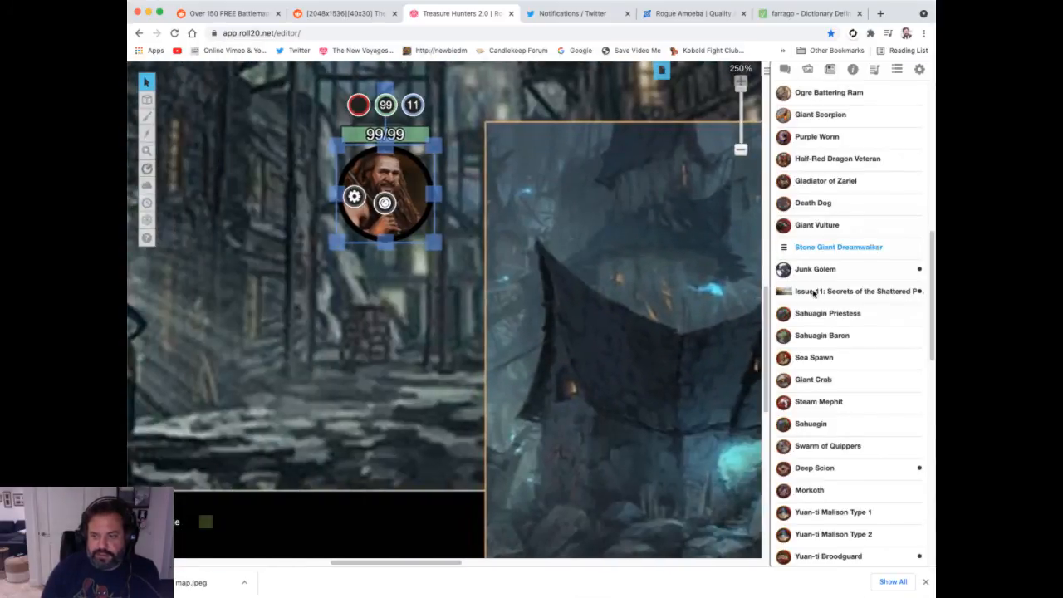
left_click_drag(768, 322, 766, 292)
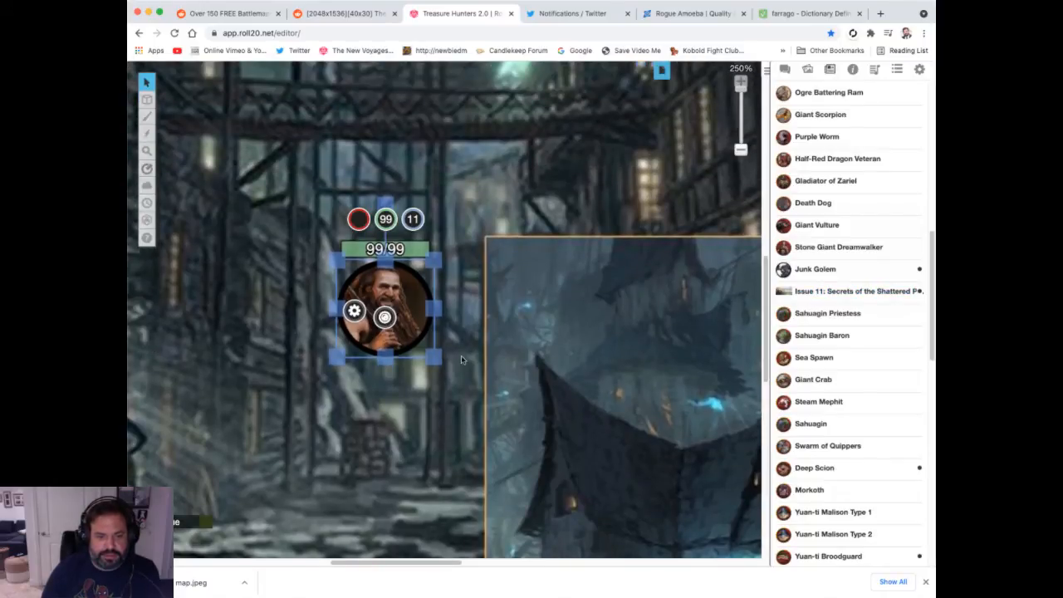
left_click(331, 388)
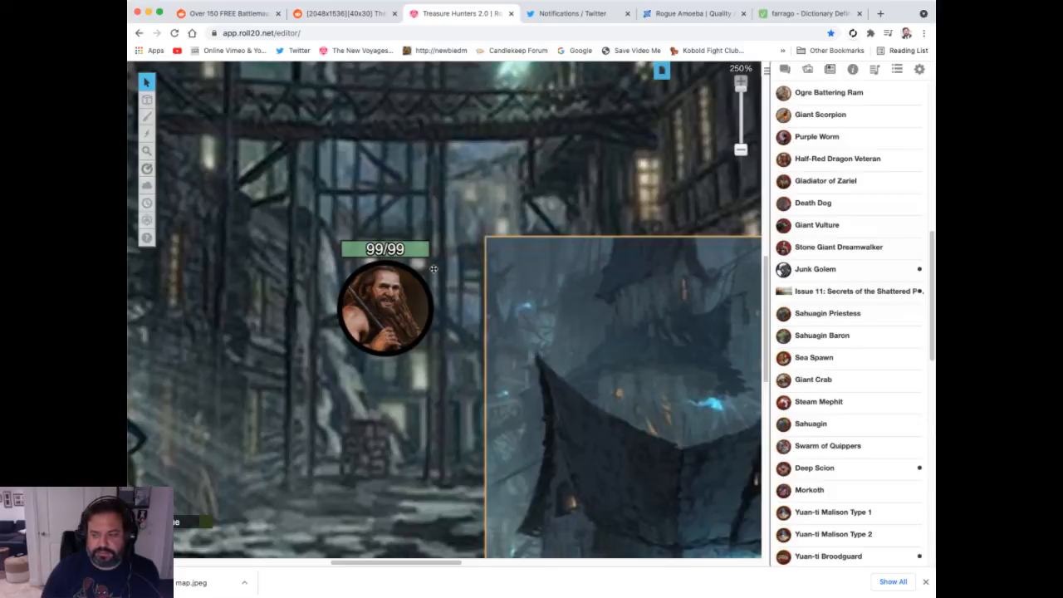
Switch the multi-sided Deep Scion token to its last side, the monstrous creature with the red and gold rim.
left_click(400, 297)
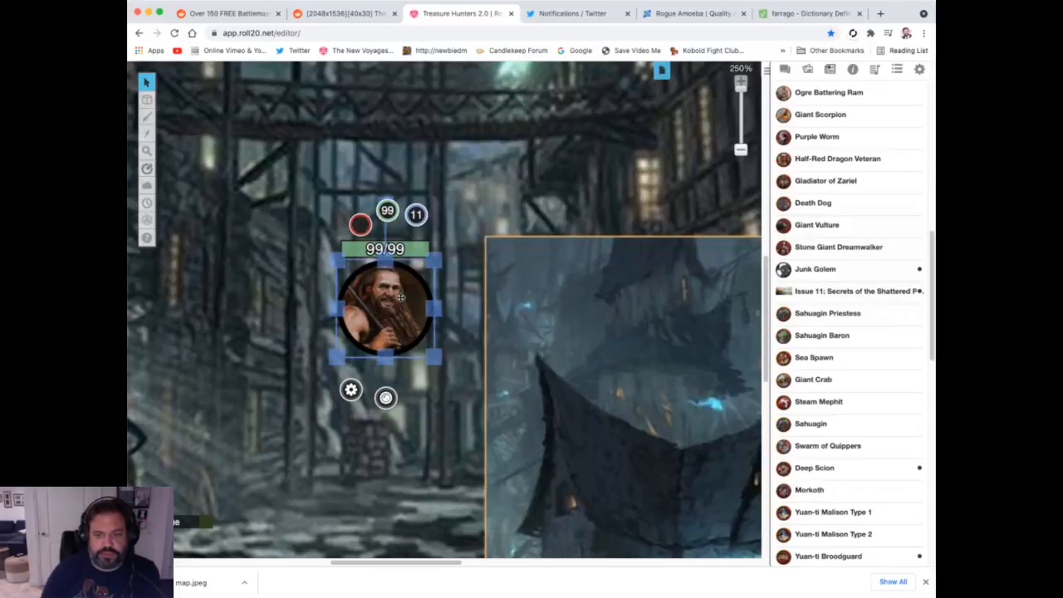
right_click(378, 339)
mouse_move(395, 329)
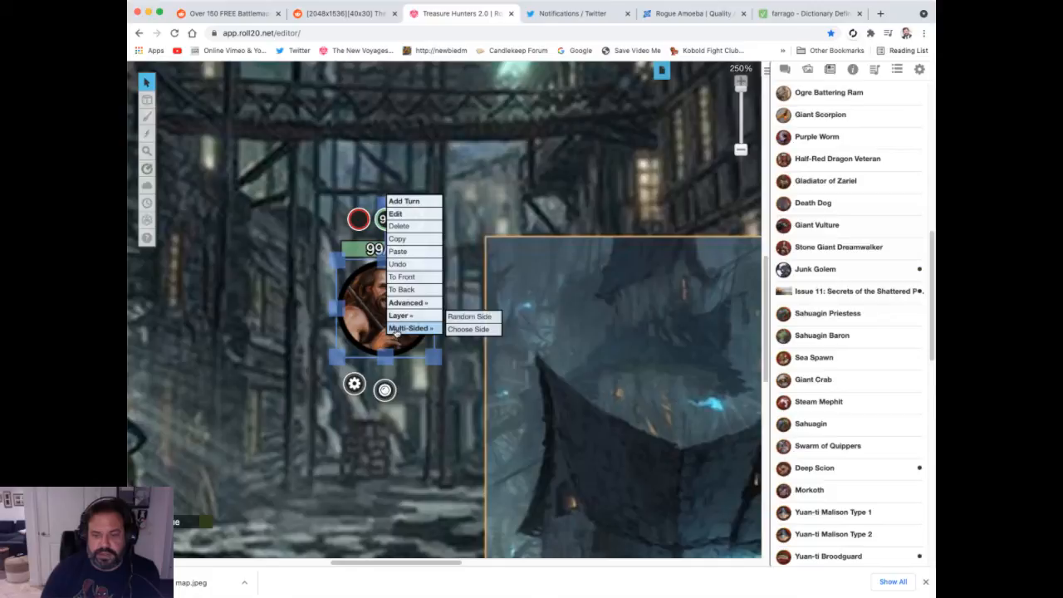
left_click(461, 328)
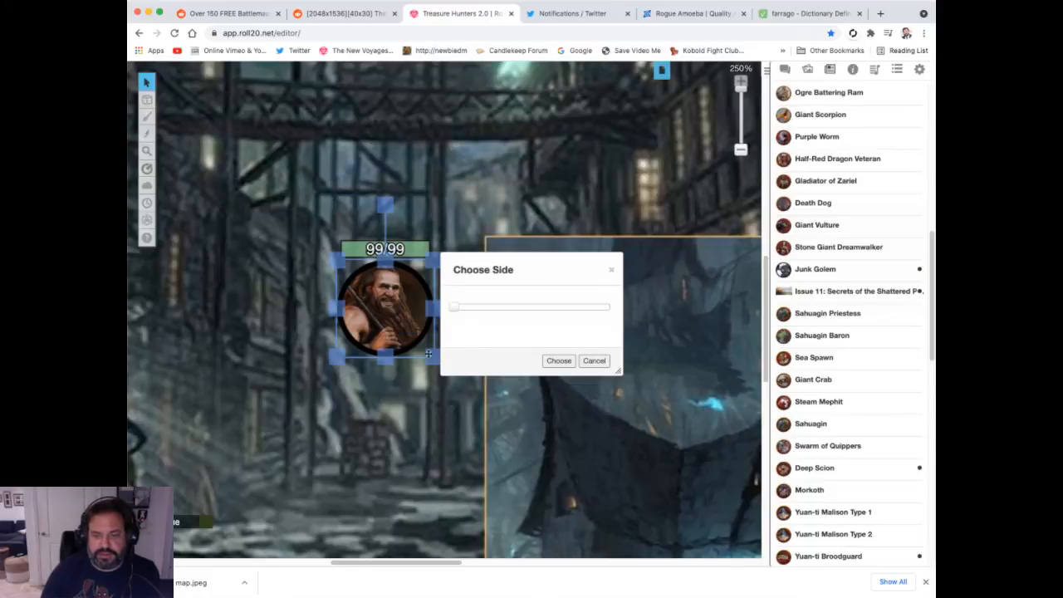
mouse_move(466, 327)
left_mouse_down()
mouse_move(601, 331)
mouse_move(446, 324)
left_mouse_up()
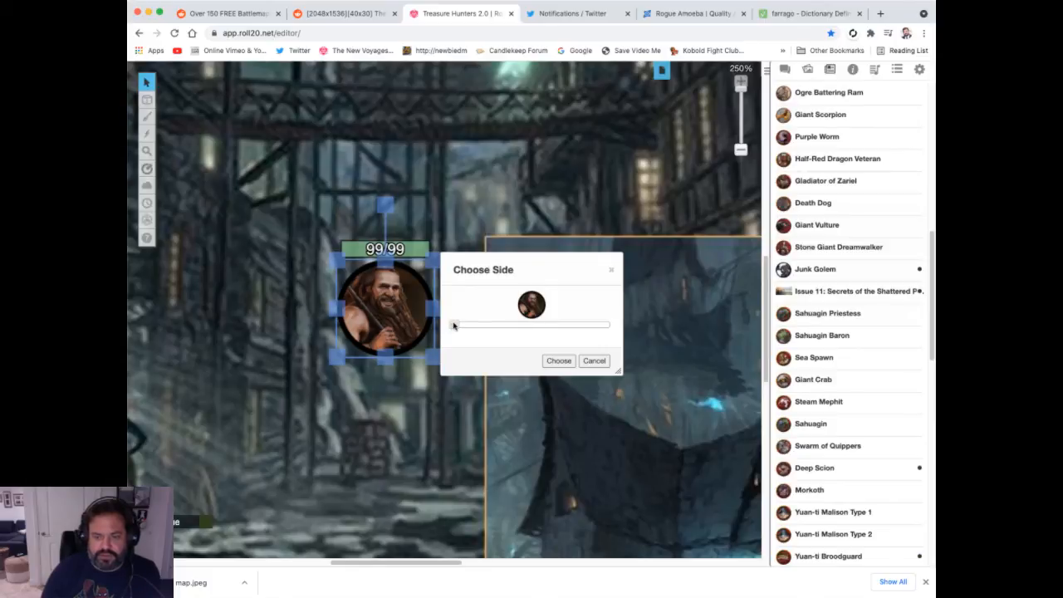
left_click_drag(453, 326, 611, 325)
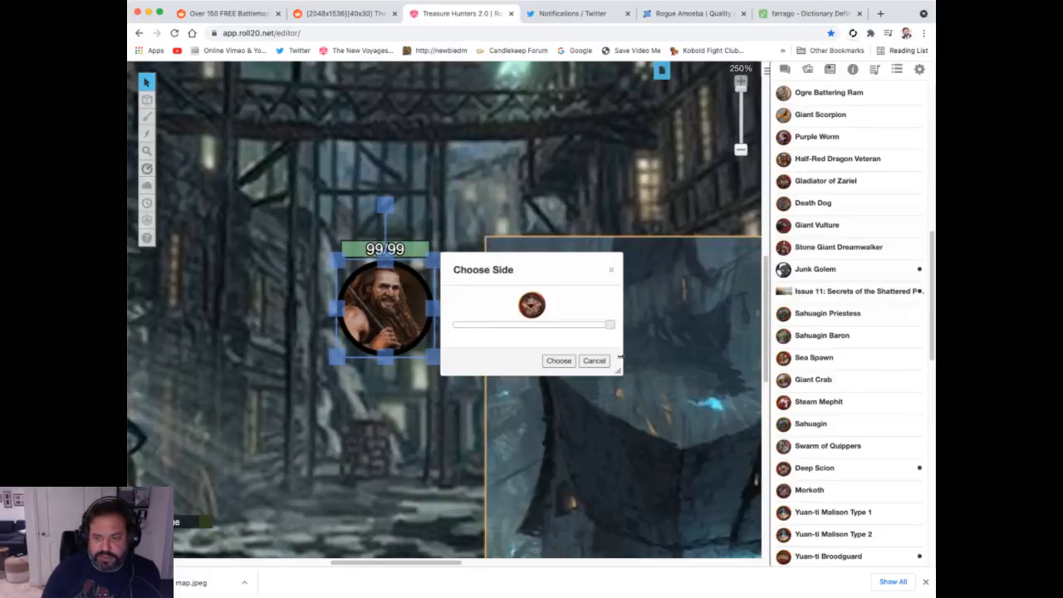
left_click(555, 362)
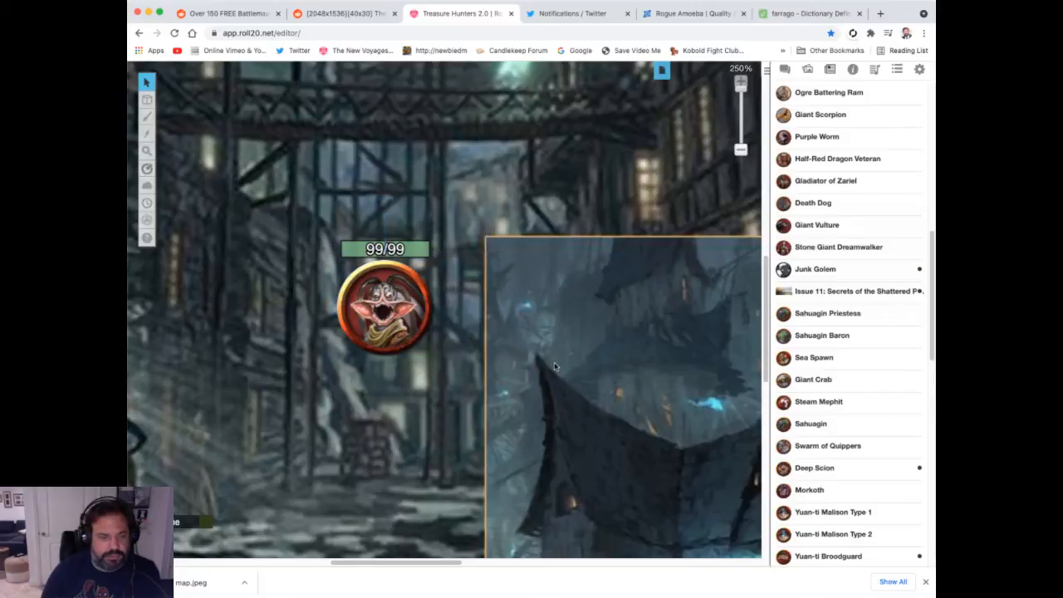
Change the Deep Scion token's side to the man in the grey hood and scarf.
right_click(409, 327)
mouse_move(436, 320)
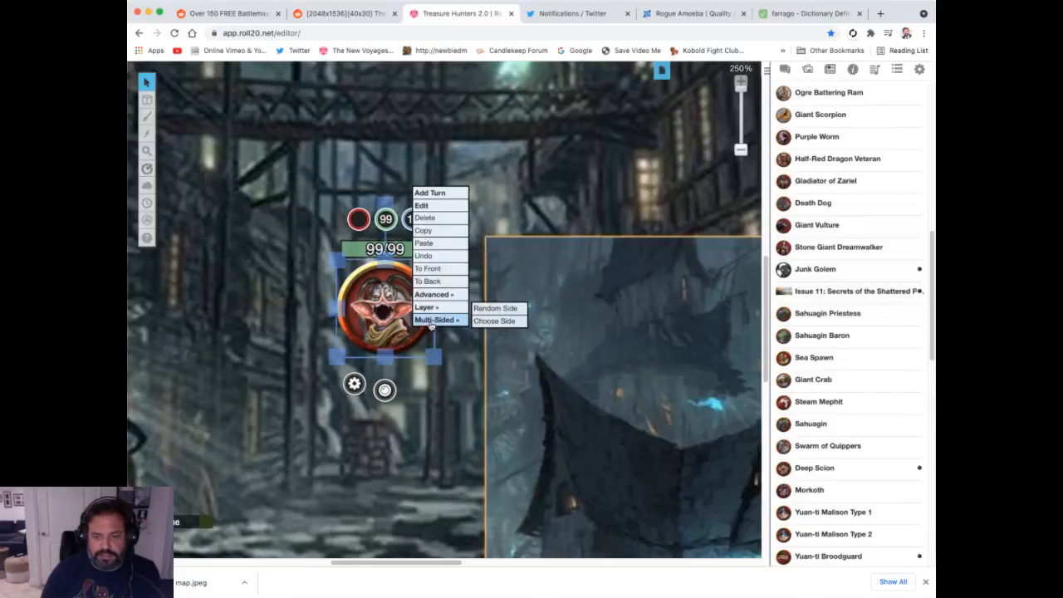
left_click(479, 322)
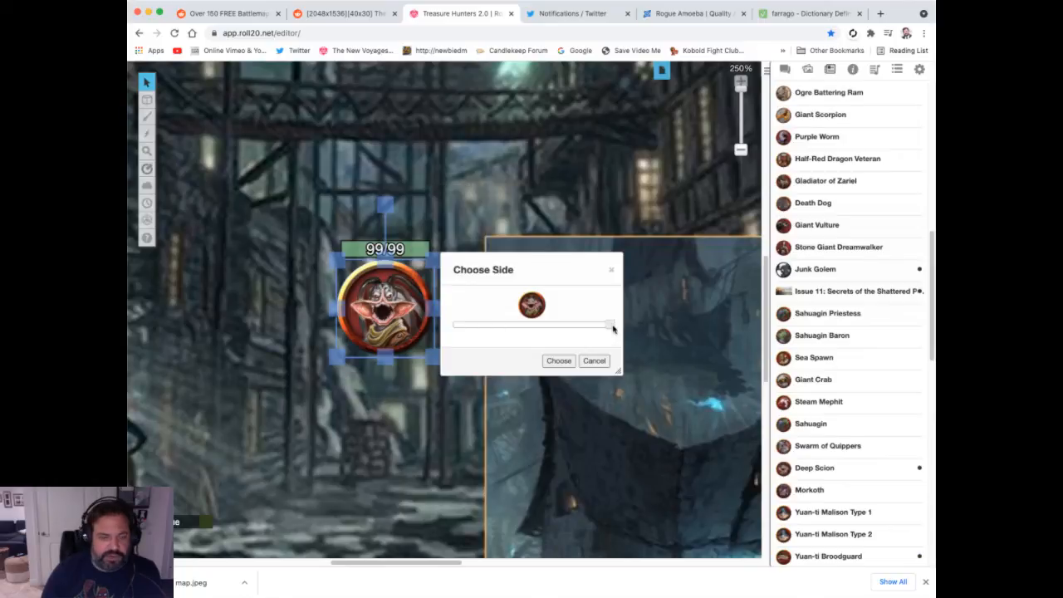
left_click_drag(612, 328, 562, 332)
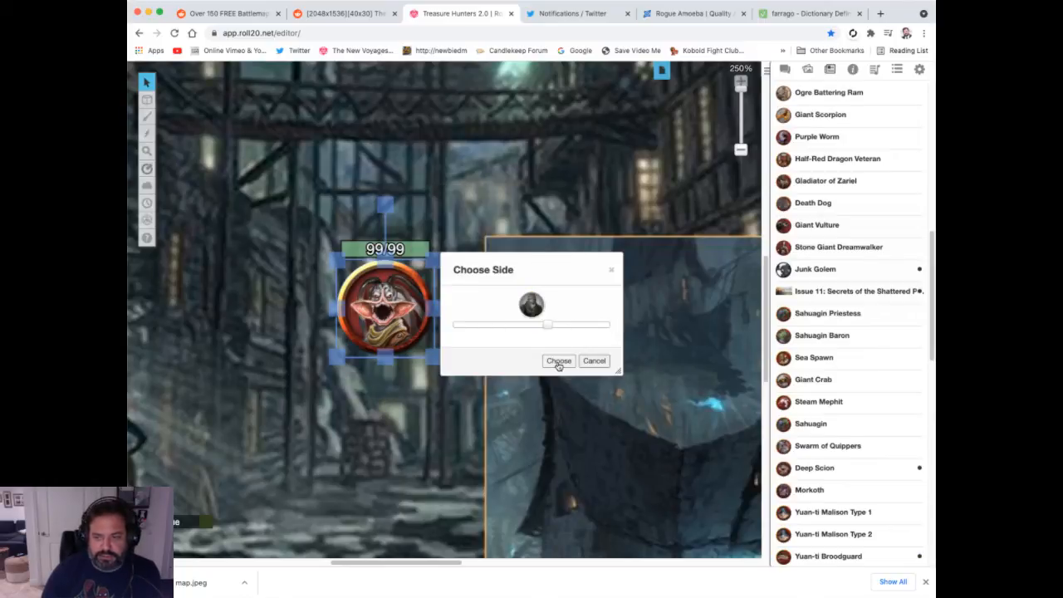
left_click(557, 360)
Change the Deep Scion token's side to the bald, bearded man in armor and select the token.
right_click(407, 322)
mouse_move(436, 312)
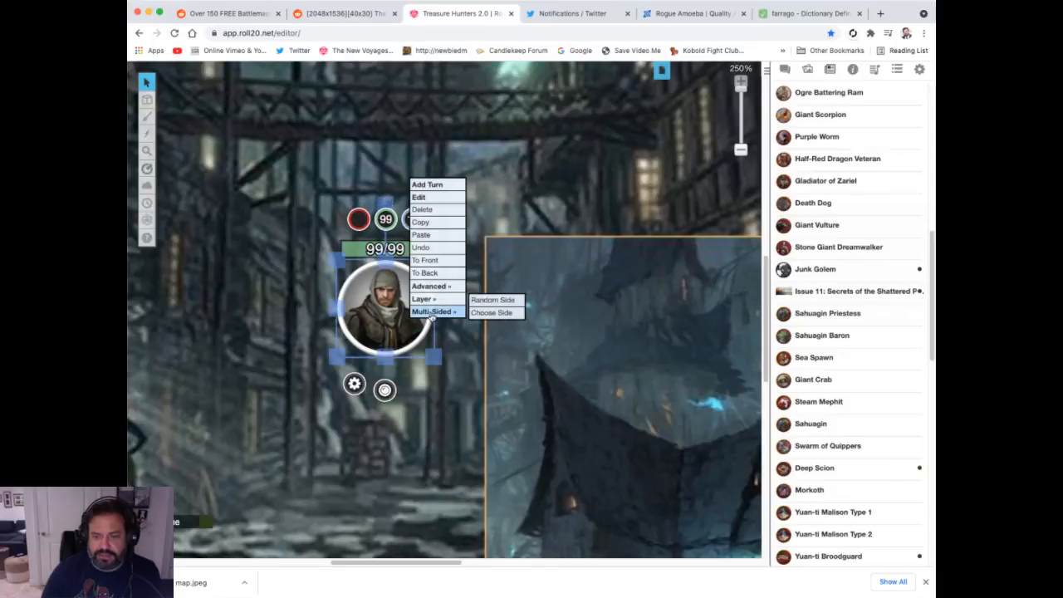
left_click(481, 315)
left_click_drag(543, 323, 512, 323)
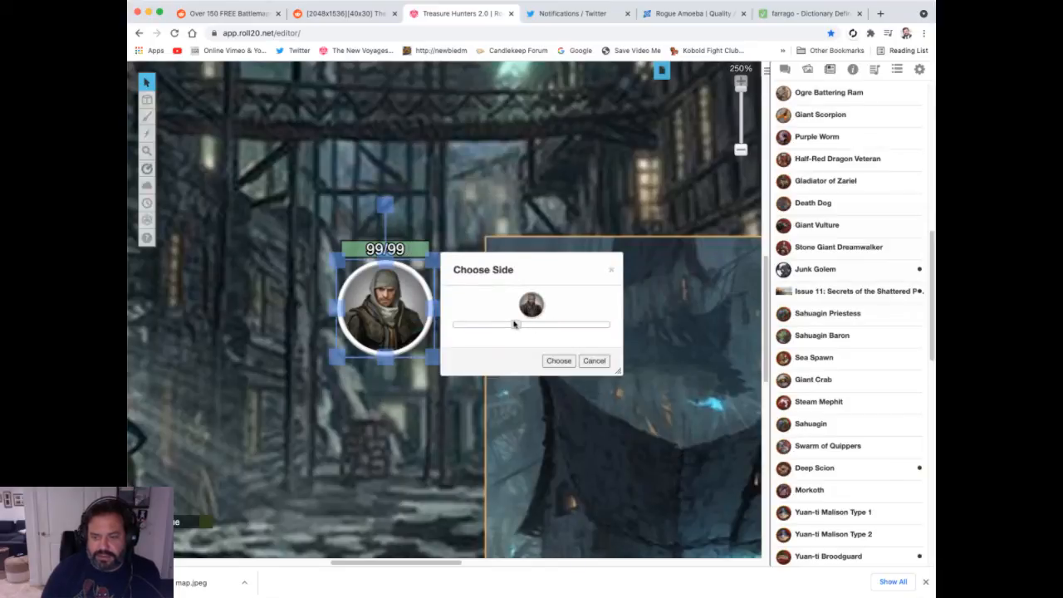
left_click(557, 360)
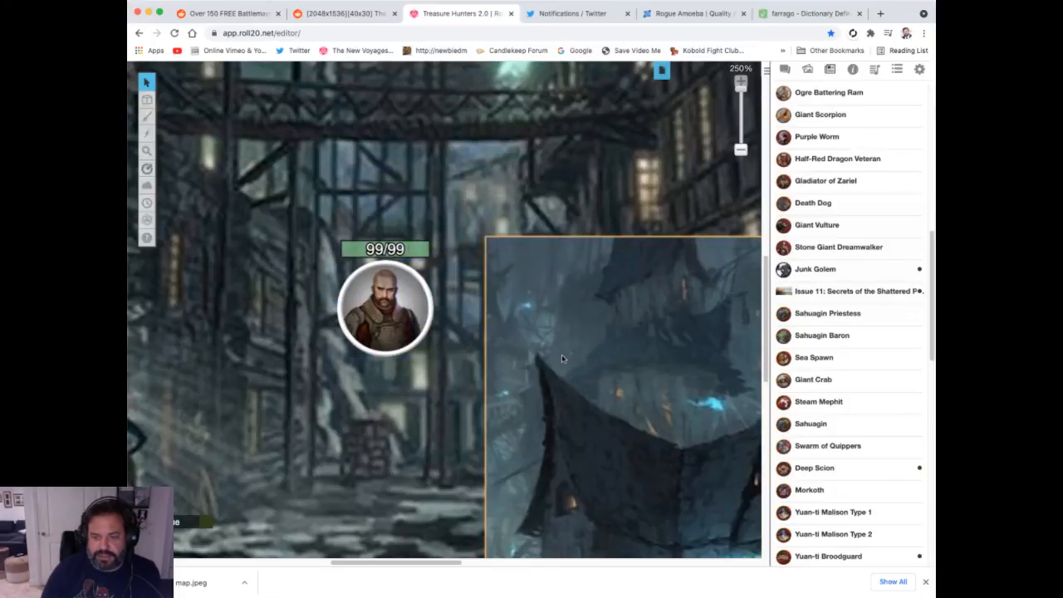
left_click(381, 309)
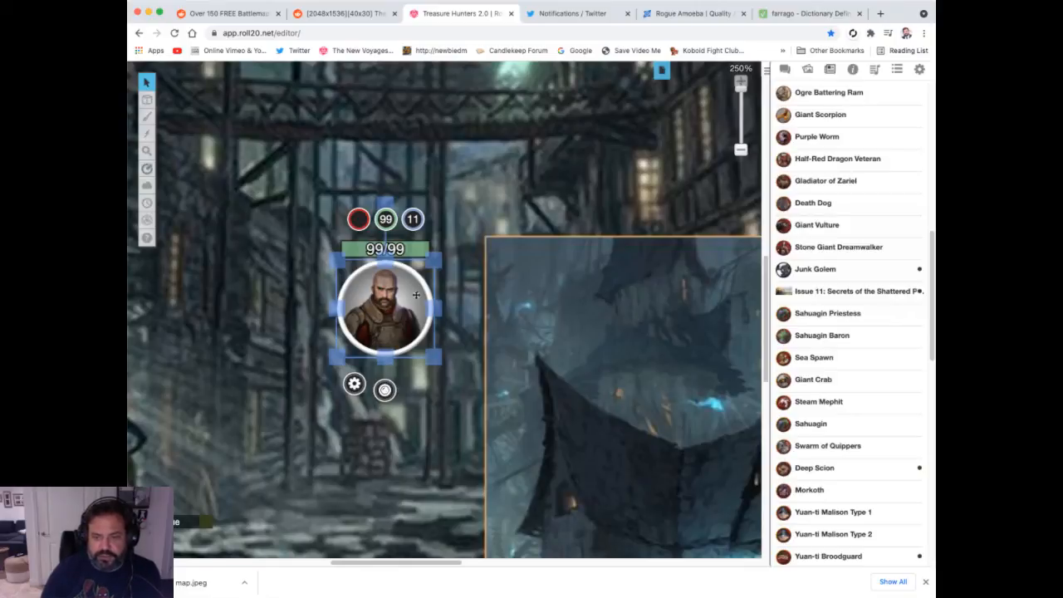
Find the Deep-Scion rollable table in the collections, open it to examine its table items, and save it.
left_click(896, 69)
scroll(830, 283, "down", 15)
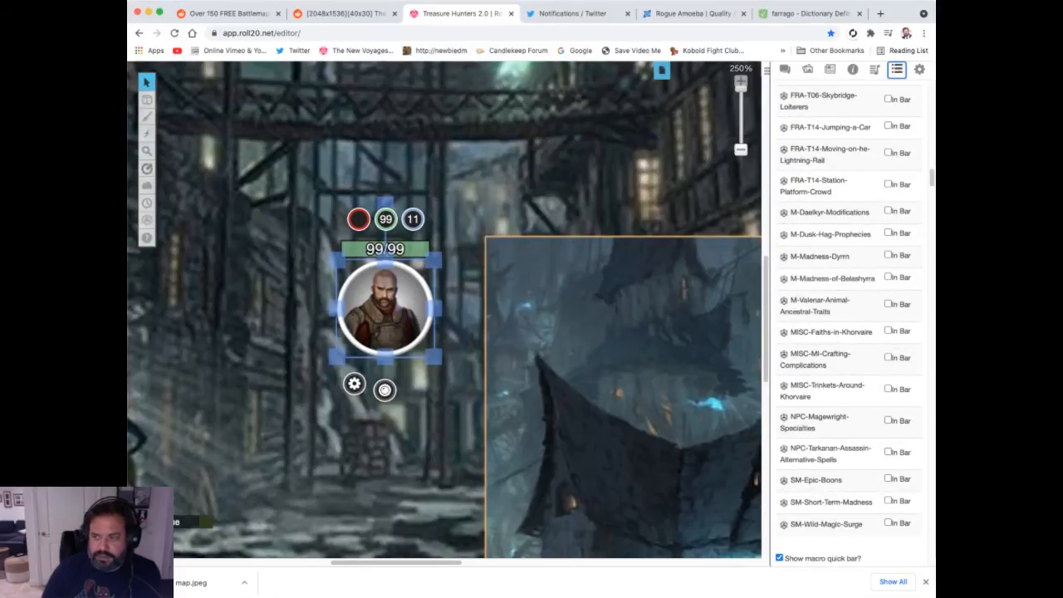
scroll(855, 324, "down", 15)
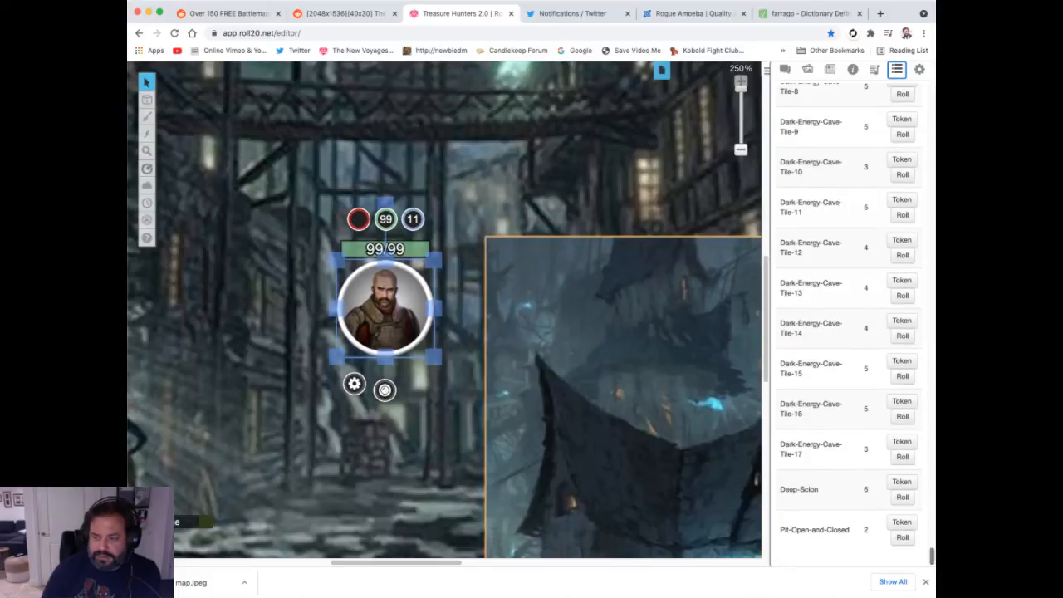
scroll(855, 323, "up", 20)
scroll(826, 237, "up", 10)
scroll(826, 238, "down", 2)
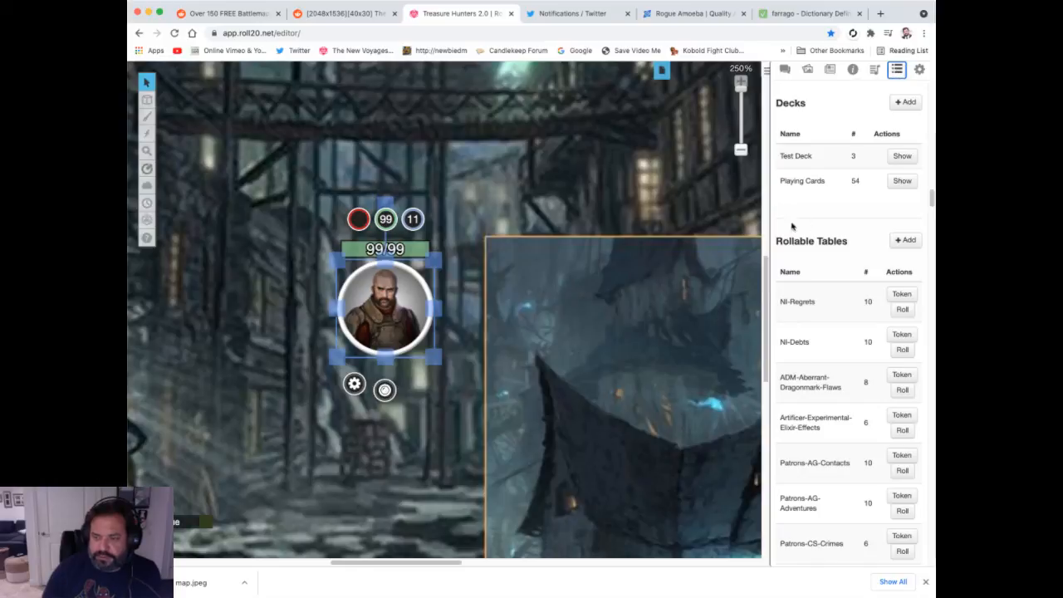
left_click_drag(931, 196, 914, 555)
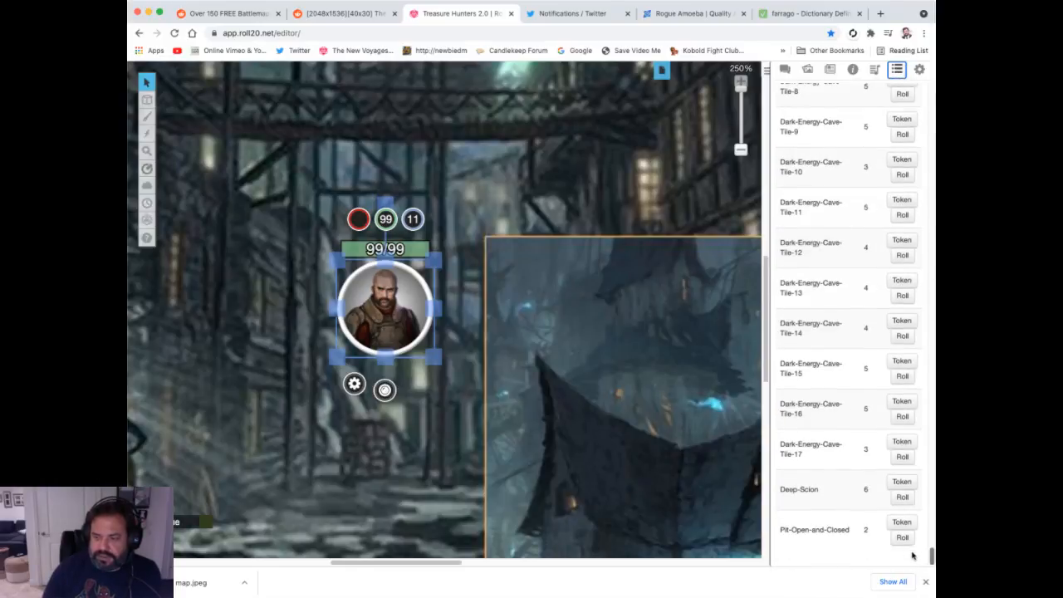
left_click(807, 497)
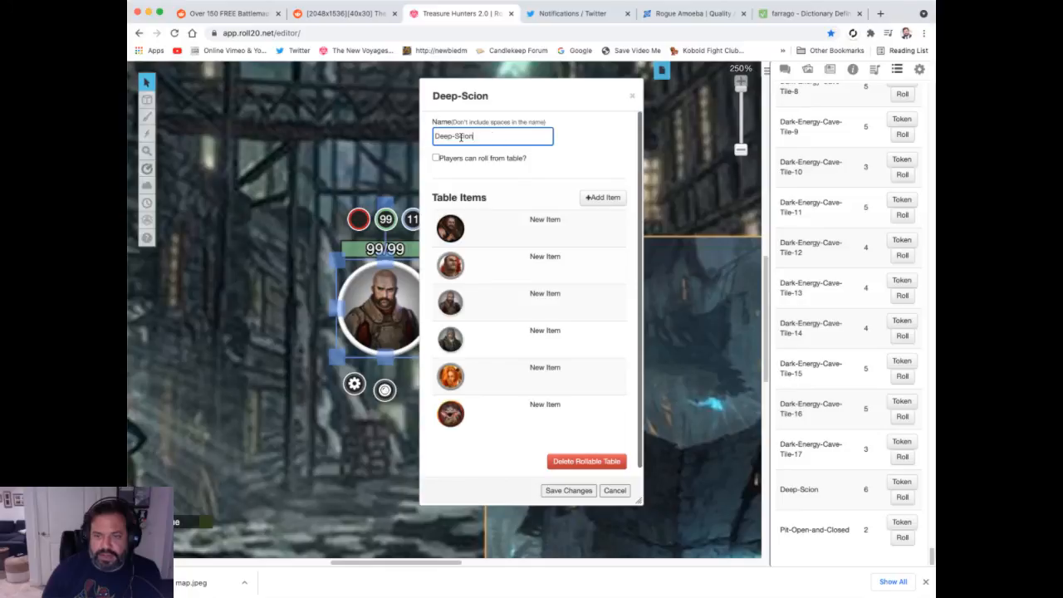
left_click_drag(499, 109, 573, 96)
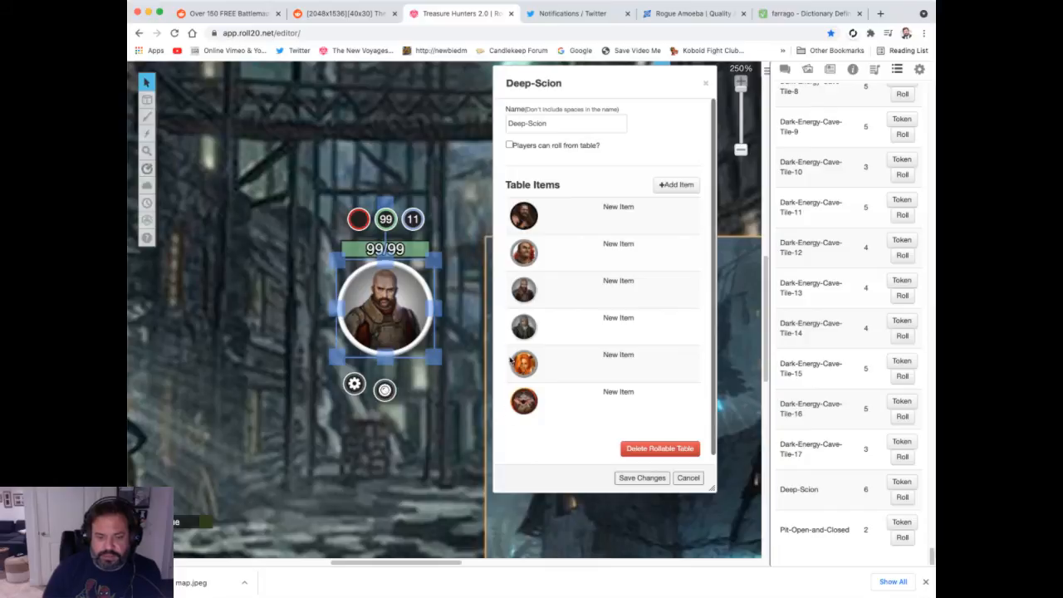
left_click(639, 478)
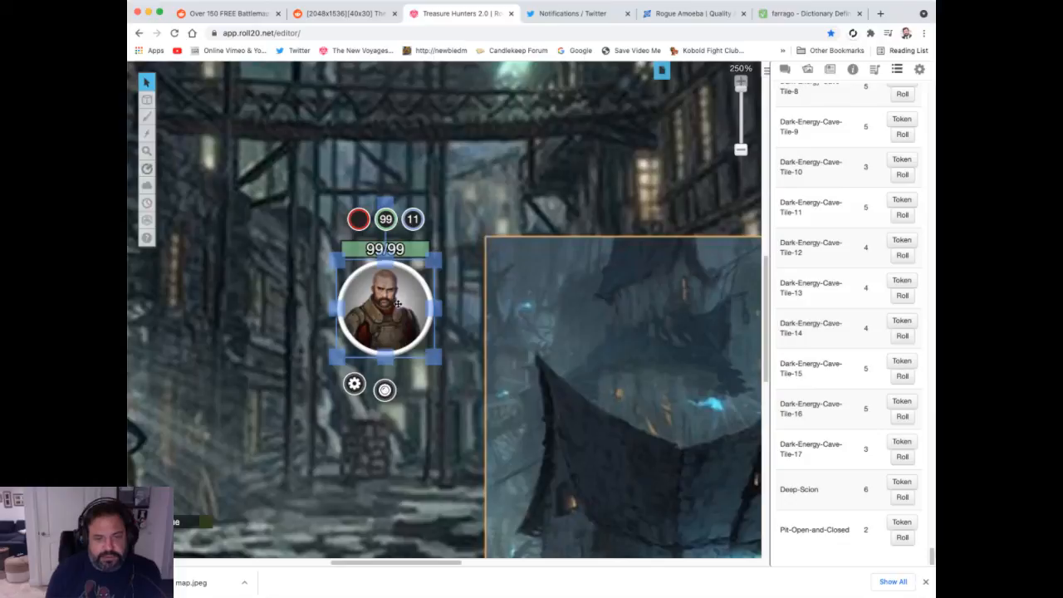
Place a second Deep Scion token from the journal on the map and switch its side to the man in the grey hood and scarf.
left_click(829, 69)
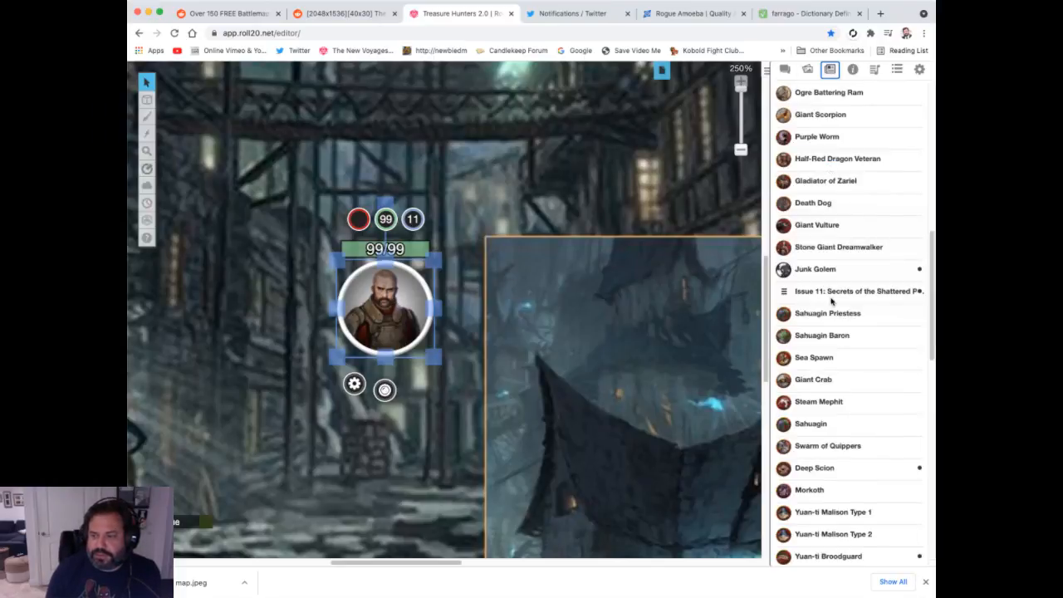
left_click_drag(813, 467, 503, 237)
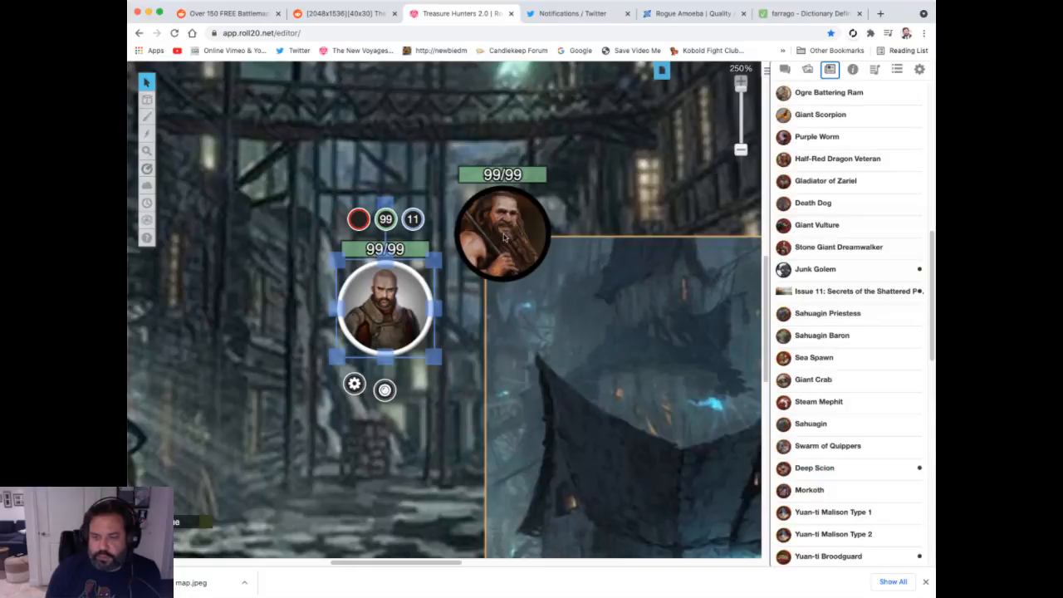
right_click(528, 241)
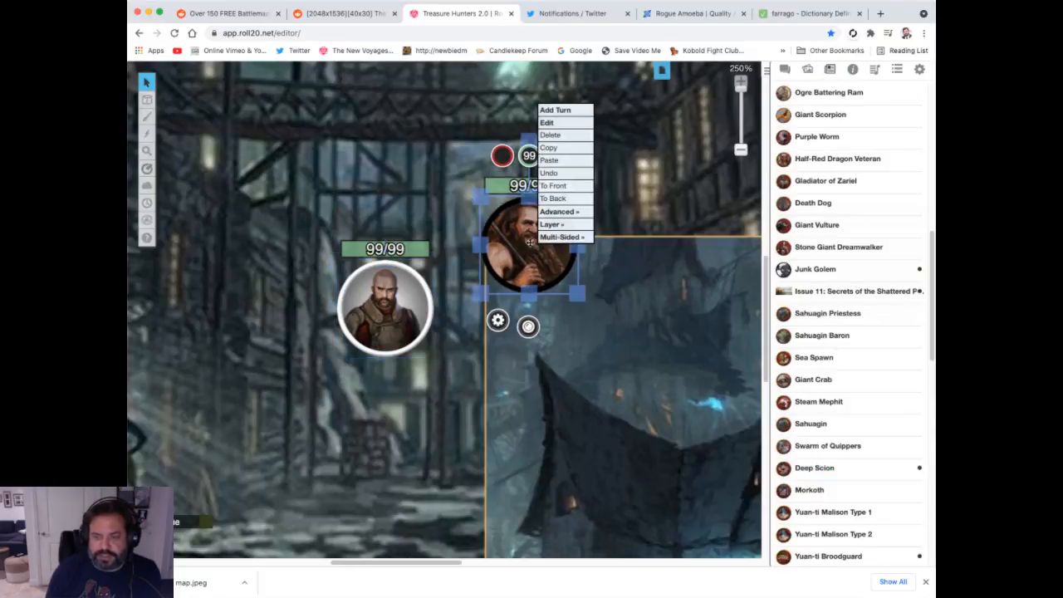
mouse_move(547, 241)
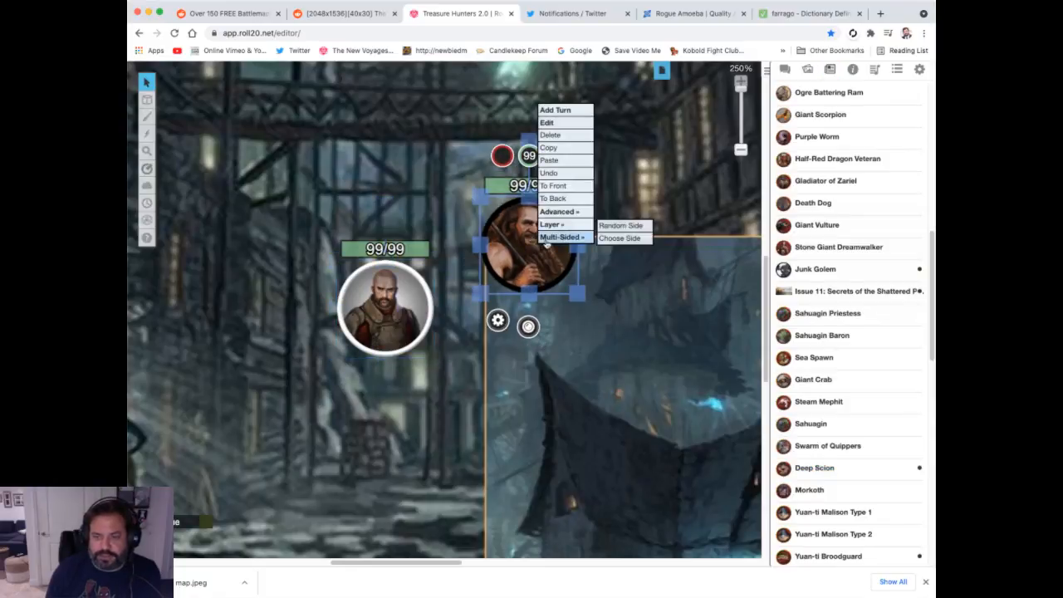
left_click(603, 238)
left_click_drag(455, 324, 548, 325)
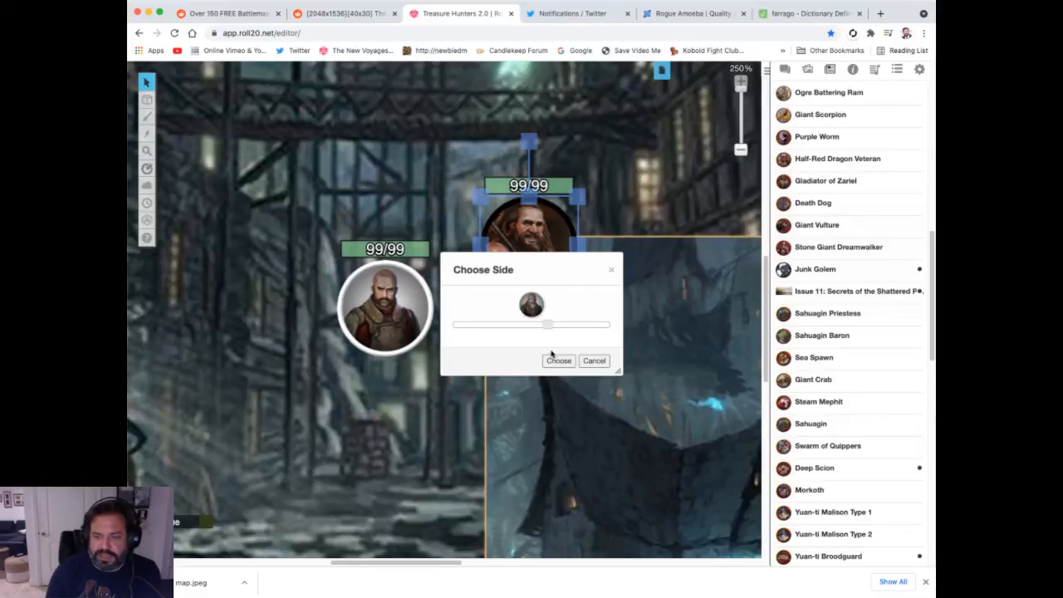
left_click(558, 360)
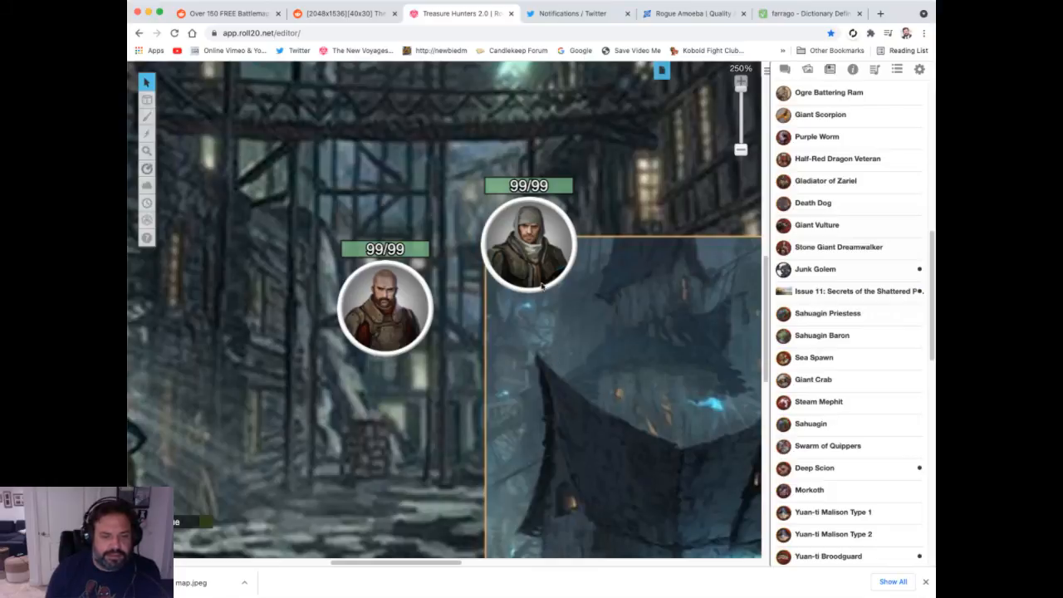
Delete both Deep Scion tokens from the Skullport page.
left_click(540, 235)
key("Delete")
left_click(390, 286)
key("Delete")
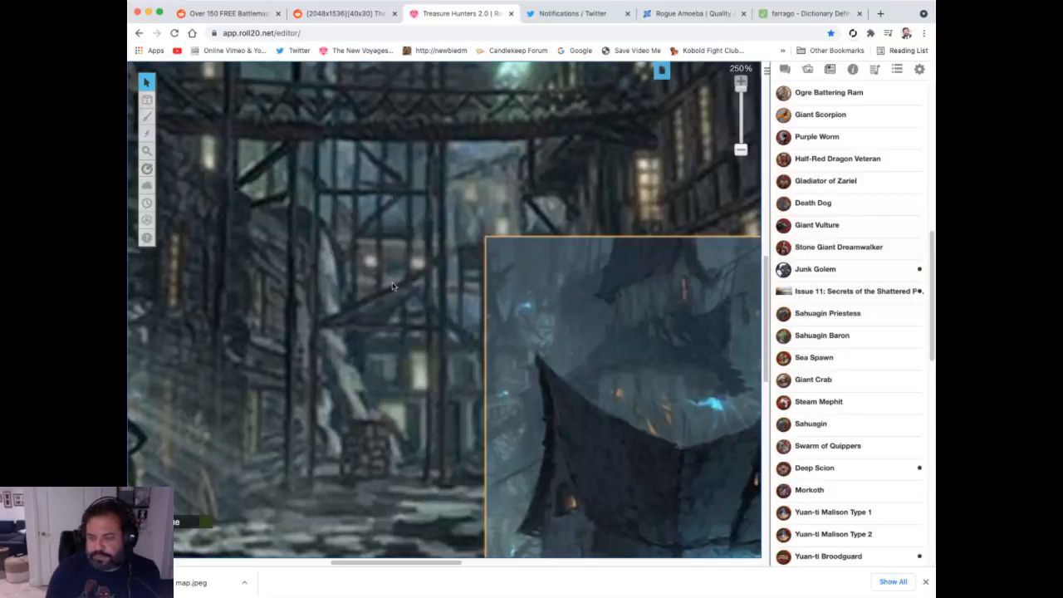
Expand the Spell Templates folder in the journal.
scroll(787, 357, "up", 5)
scroll(787, 357, "up", 3)
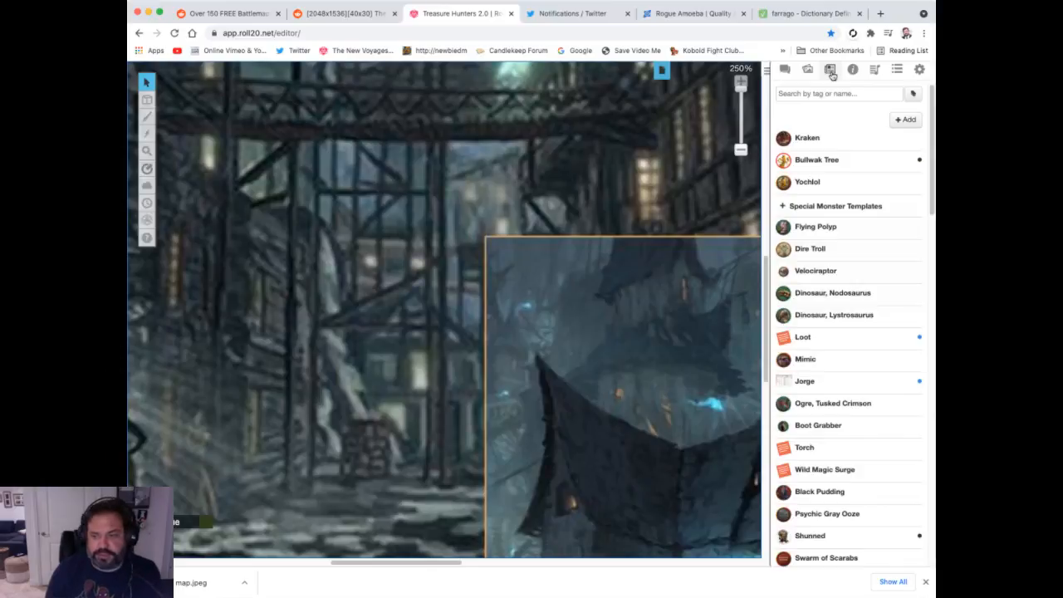
left_click(741, 101)
left_click(742, 112)
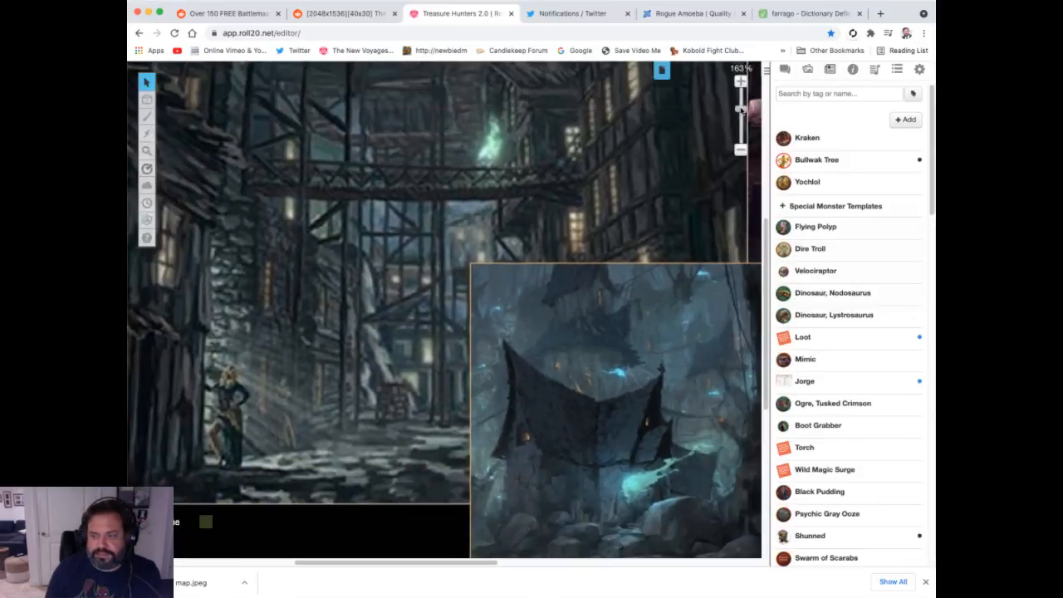
left_click(741, 123)
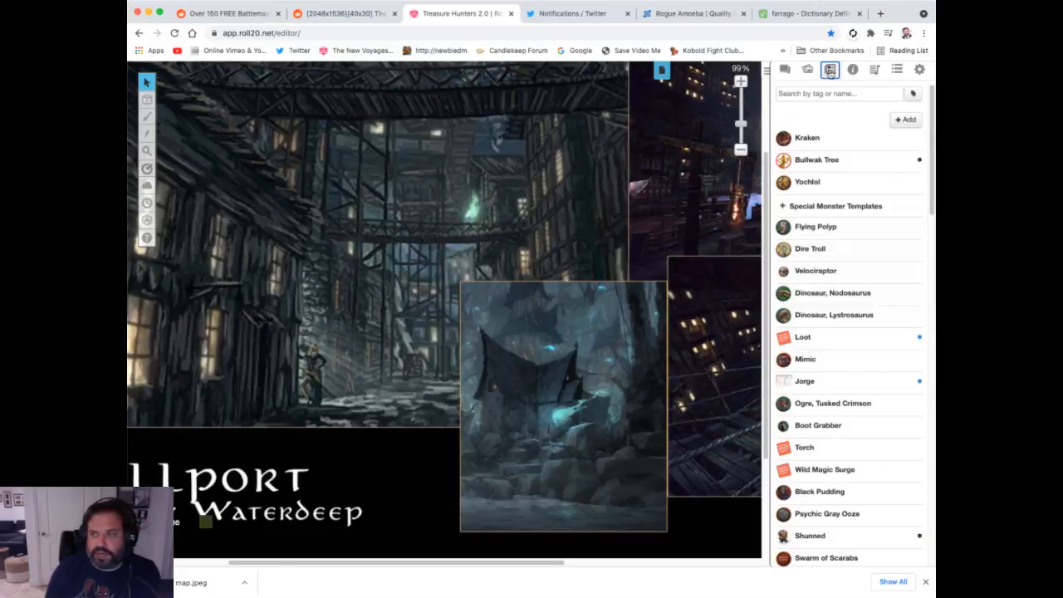
scroll(865, 242, "down", 3)
scroll(865, 243, "down", 20)
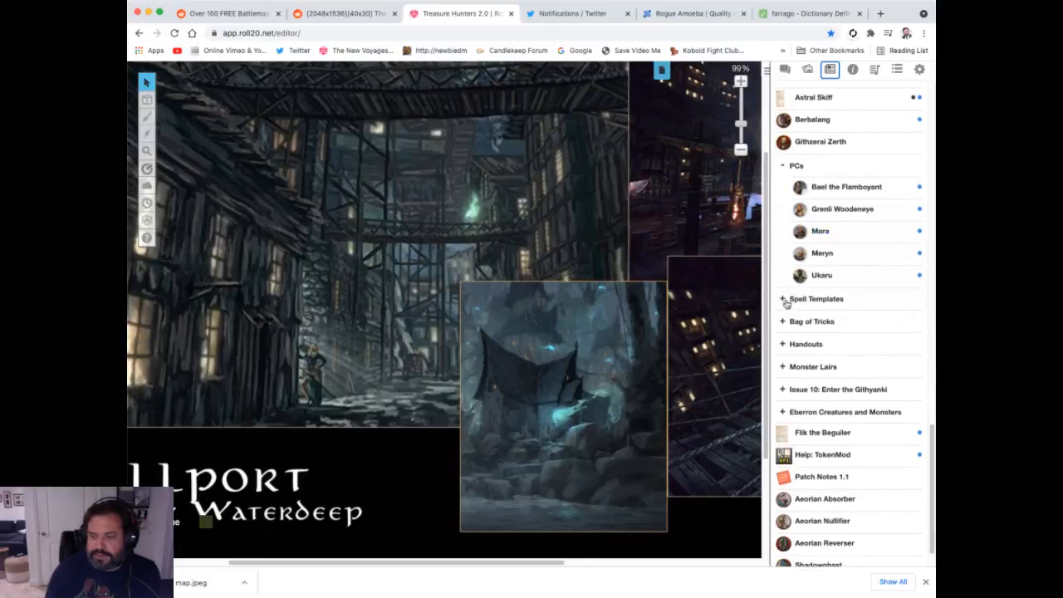
left_click(783, 300)
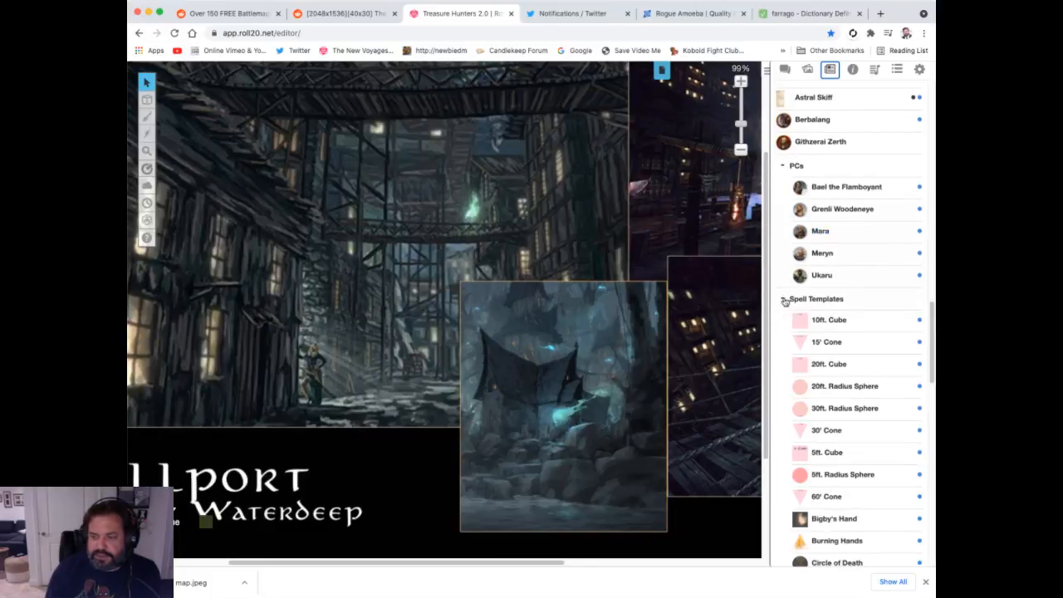
Switch to the blank white Untitled page near the end of the page list.
left_click(655, 75)
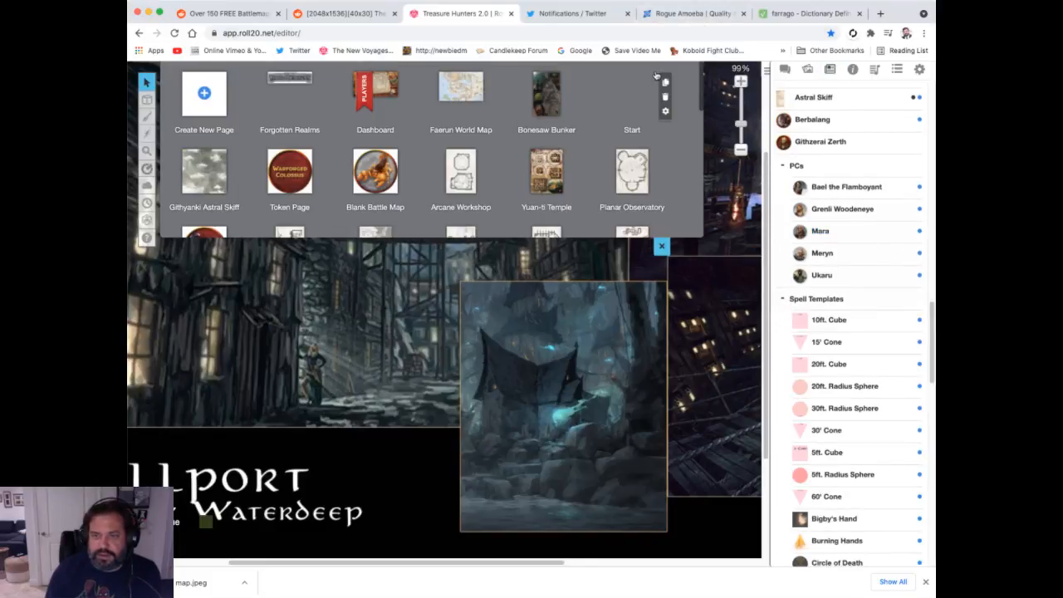
left_click(205, 93)
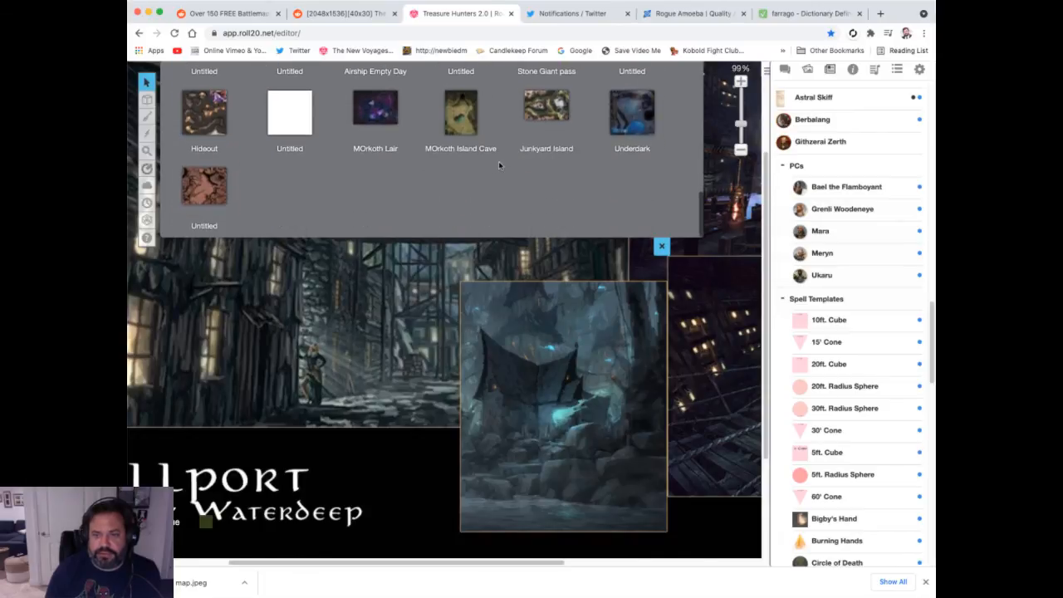
left_click(291, 128)
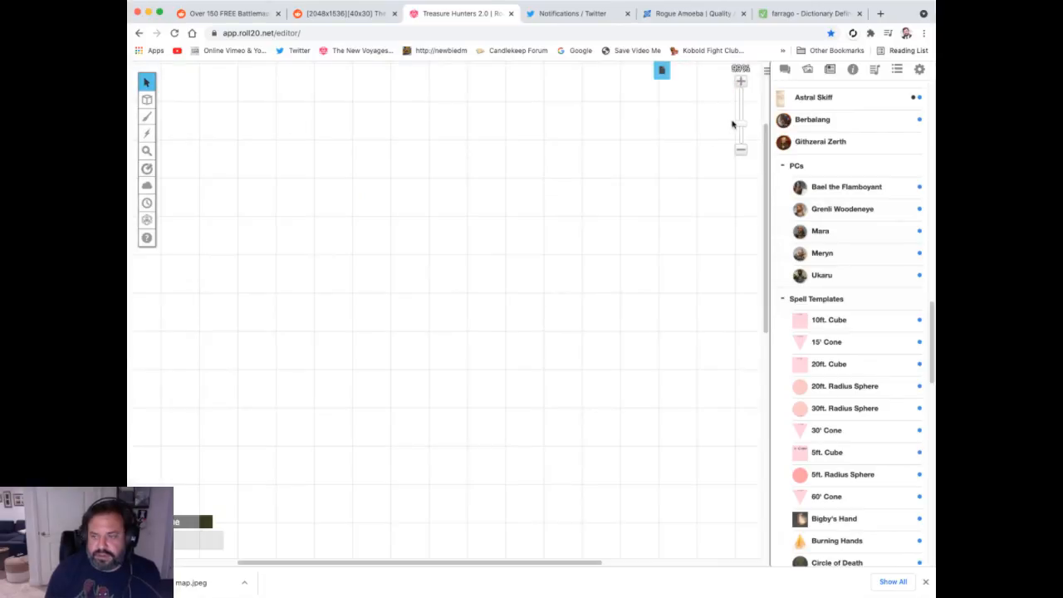
Place the 10ft. Cube spell template from the journal on the blank page and deselect it.
scroll(885, 309, "down", 5)
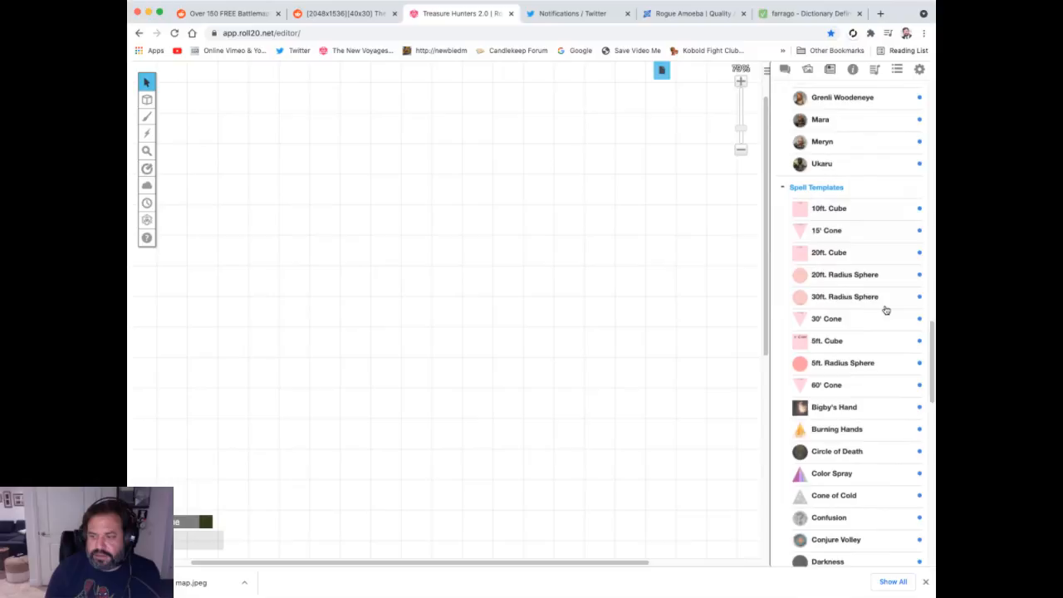
scroll(886, 309, "up", 1)
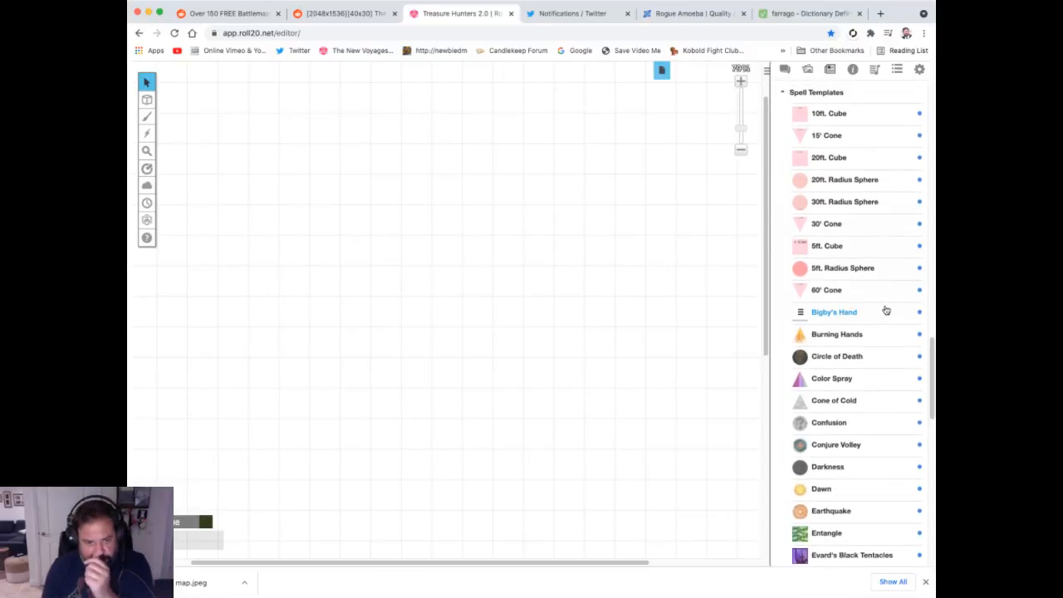
scroll(886, 310, "up", 1)
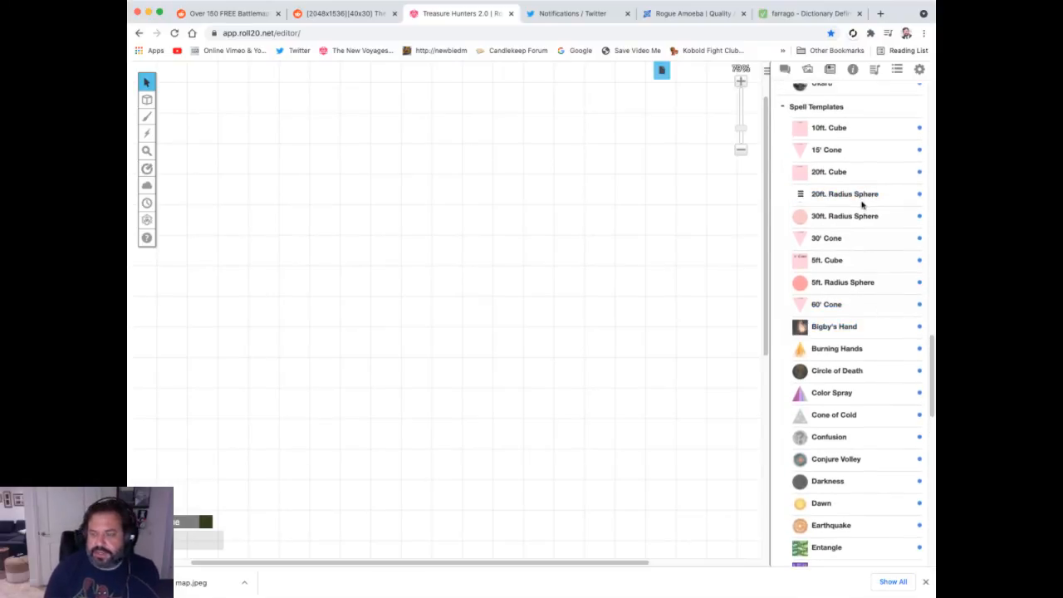
left_click_drag(830, 128, 406, 239)
left_click(520, 262)
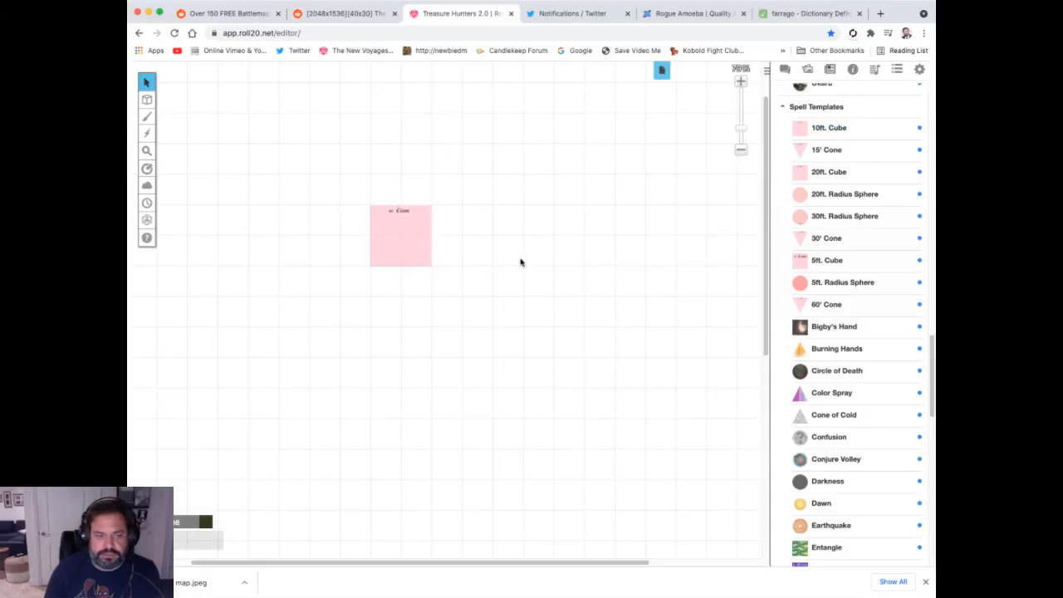
Place the Bigby's Hand template beside the 10ft. cube and the Burning Hands template below the cube.
left_click_drag(740, 130, 741, 111)
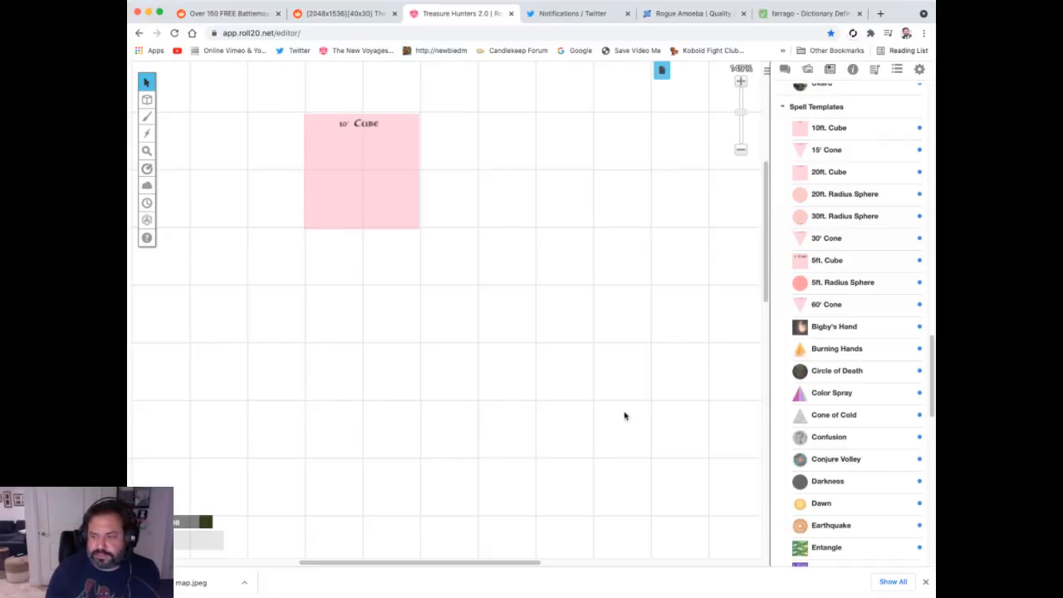
left_click_drag(834, 327, 536, 228)
left_click(676, 261)
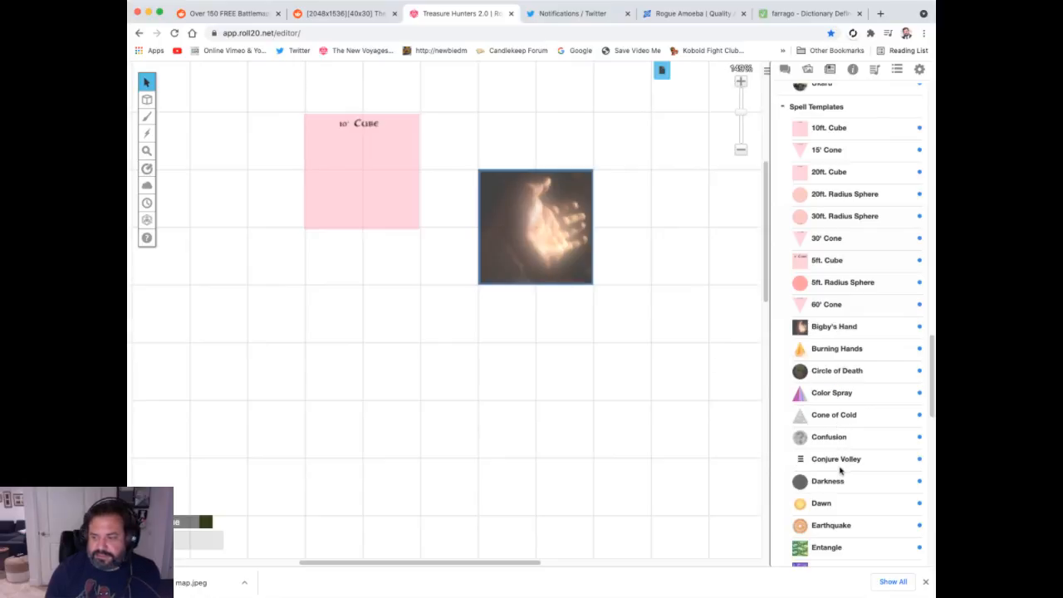
mouse_move(836, 348)
left_mouse_down()
mouse_move(462, 323)
mouse_move(481, 320)
mouse_move(401, 330)
mouse_move(349, 368)
mouse_move(357, 363)
left_mouse_up()
left_click(559, 384)
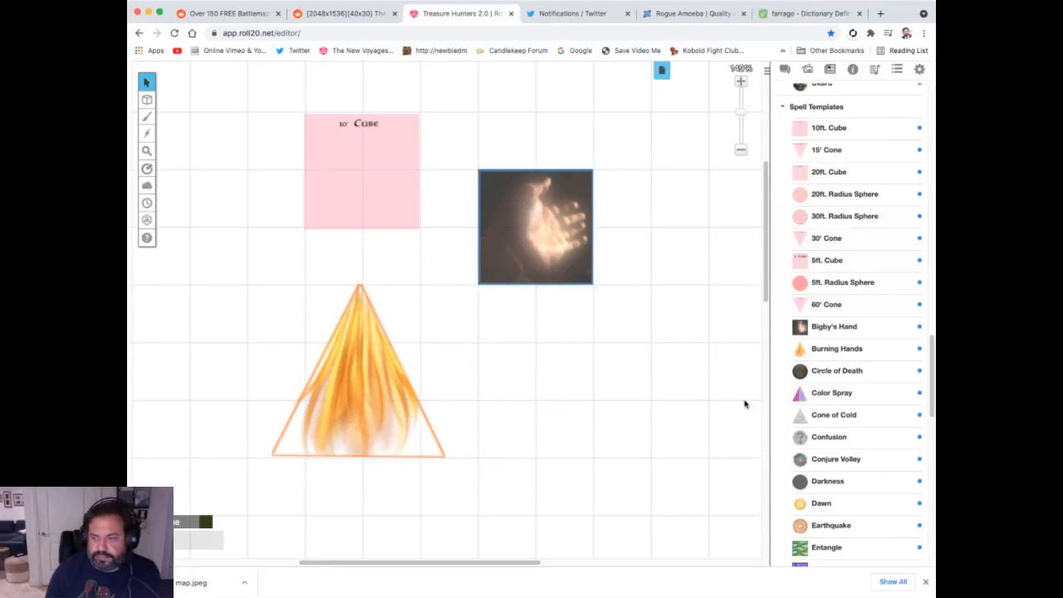
Place the Fireball template over the other spell templates, shift it around the page, and delete it.
scroll(856, 423, "down", 5)
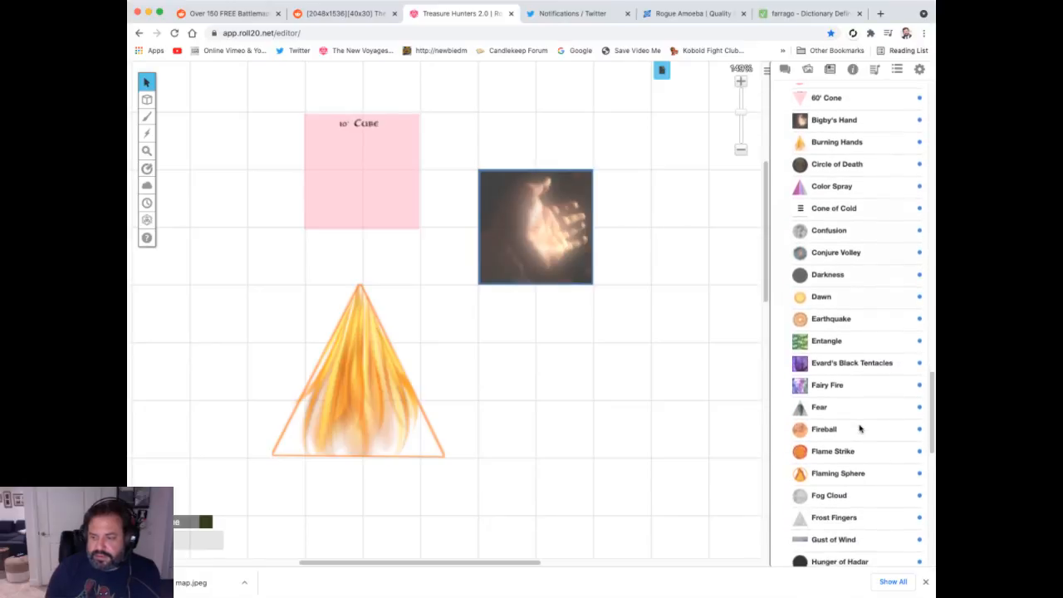
left_click_drag(844, 418, 605, 379)
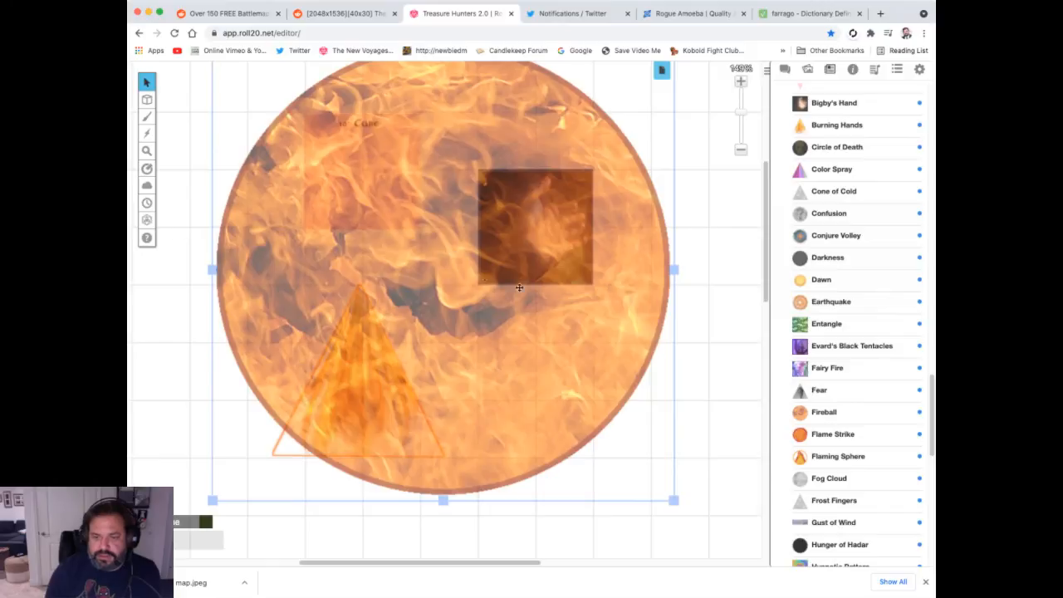
left_click_drag(588, 311, 589, 331)
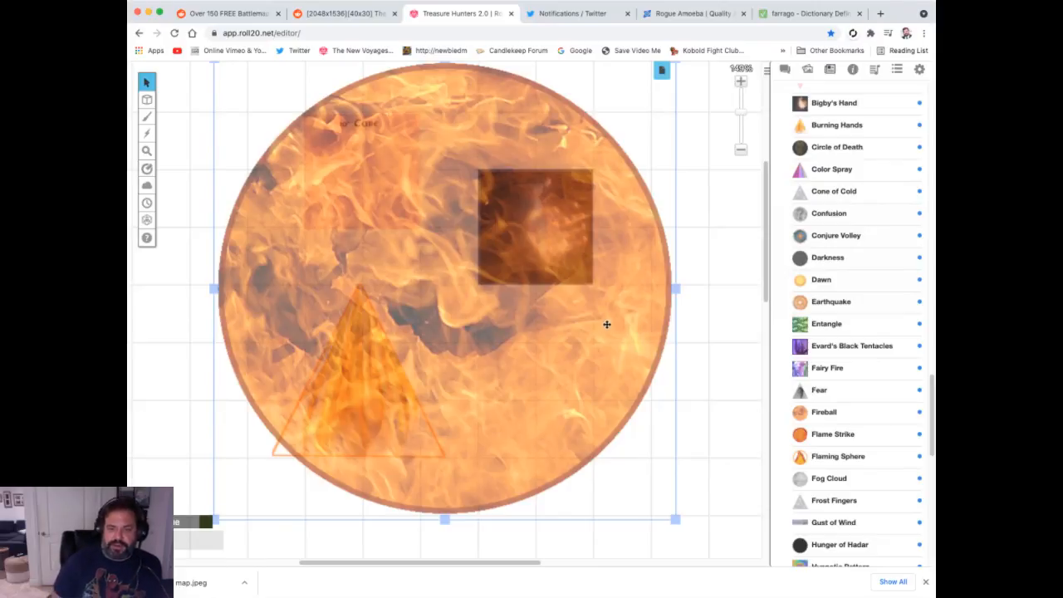
left_click_drag(607, 331, 641, 327)
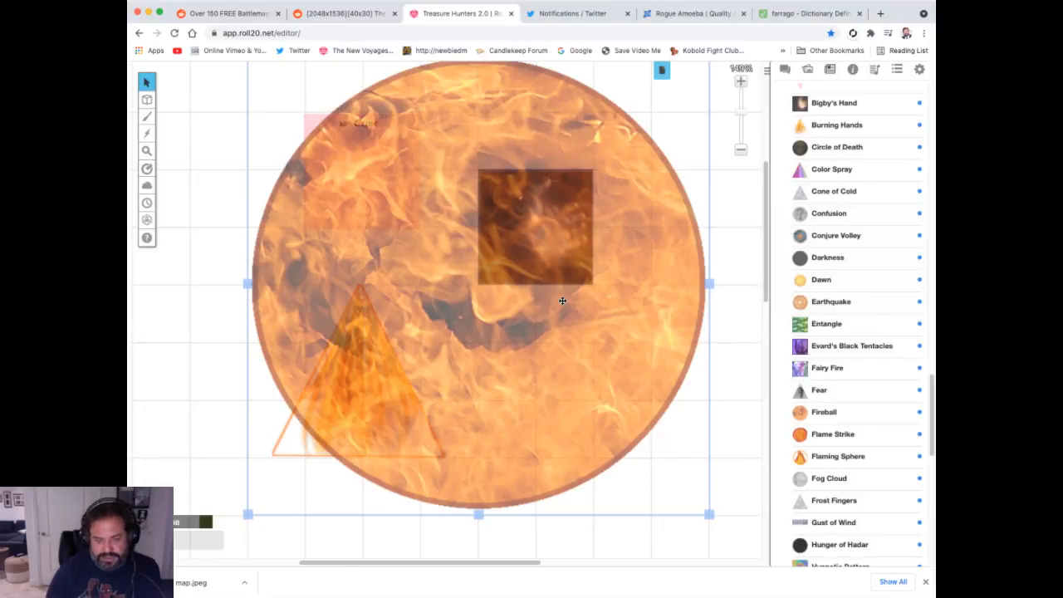
key("Delete")
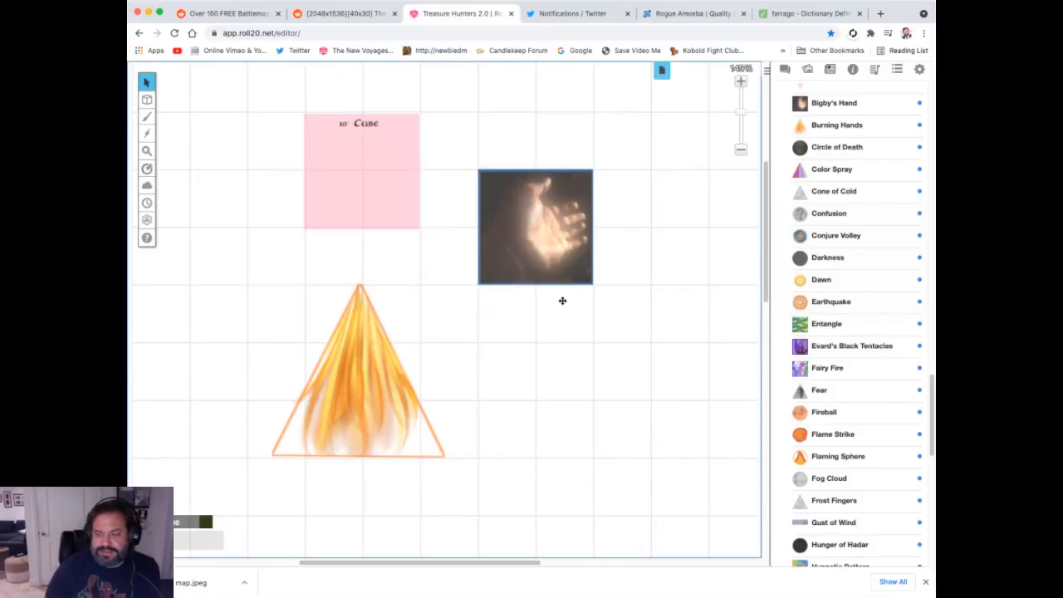
Place the Spiritual Weapon template from the journal below Bigby's Hand on the page, select it and delete it.
scroll(830, 368, "down", 5)
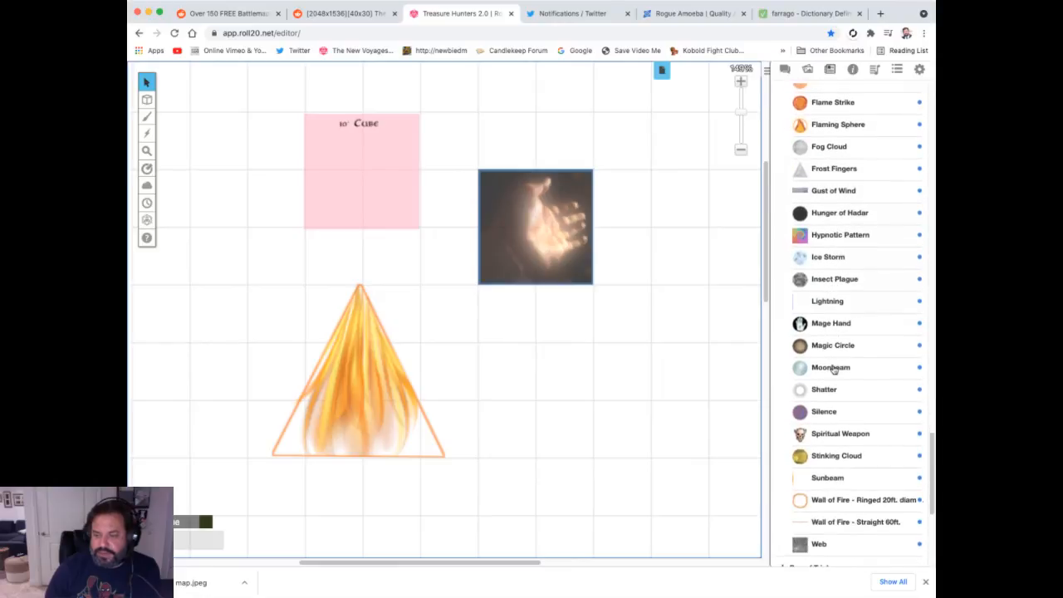
scroll(823, 367, "down", 2)
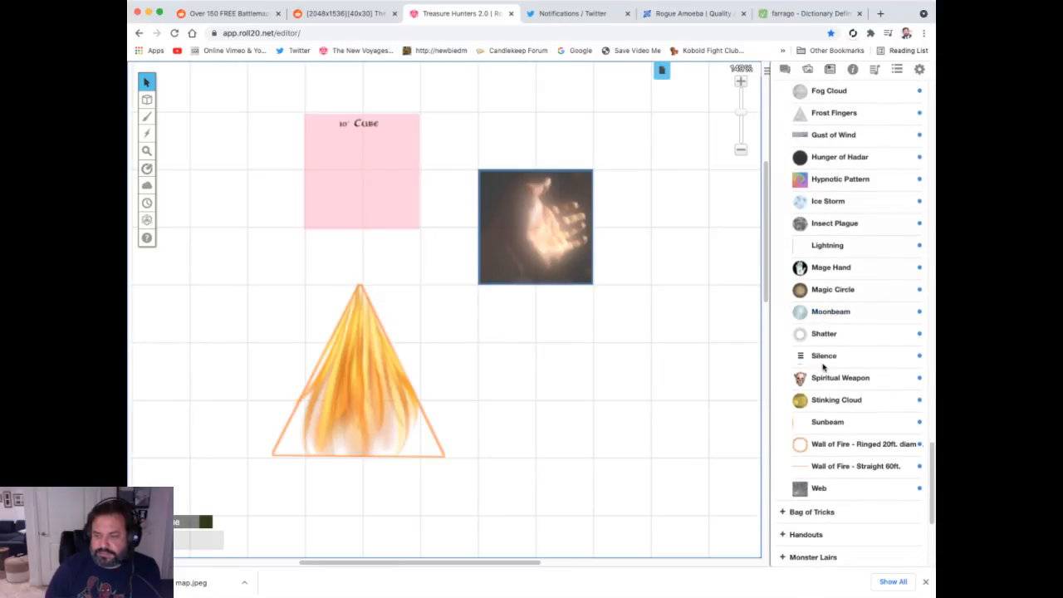
scroll(823, 368, "down", 2)
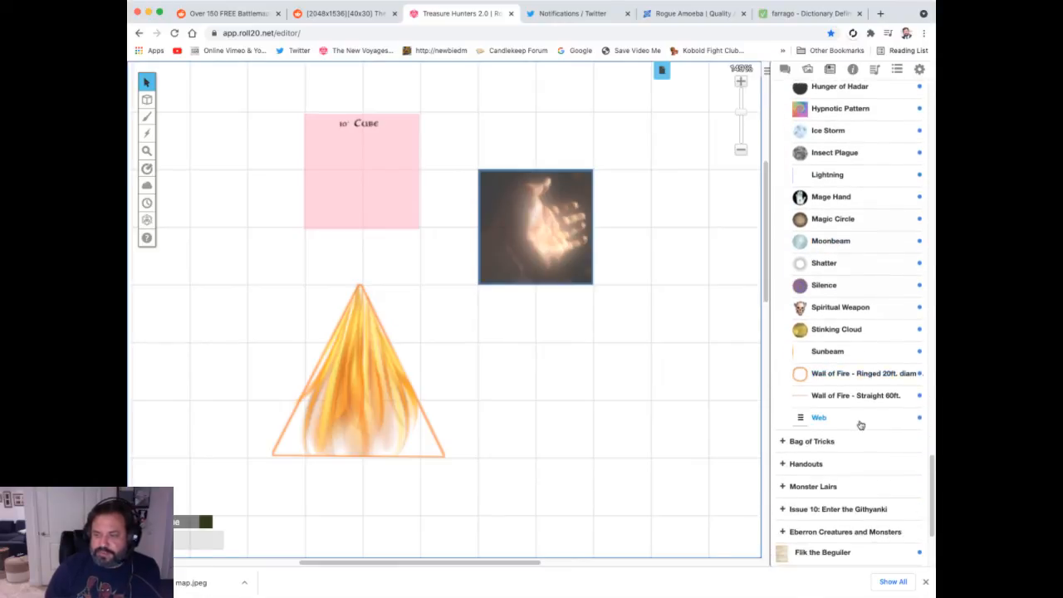
scroll(860, 424, "up", 6)
scroll(860, 423, "down", 7)
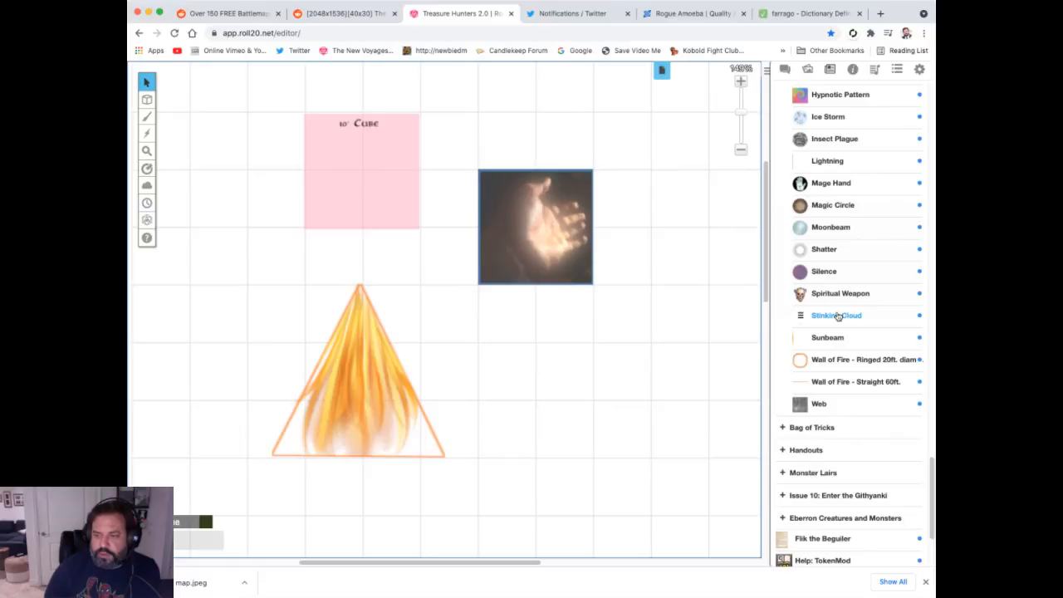
left_click_drag(844, 295, 512, 355)
left_click(631, 371)
left_click(702, 368)
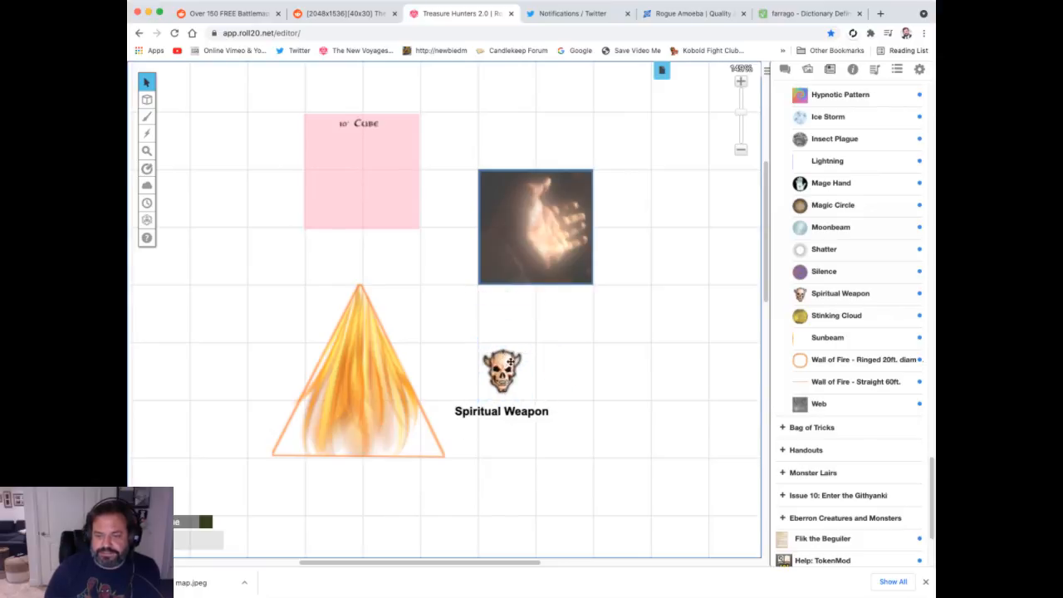
left_click(512, 358)
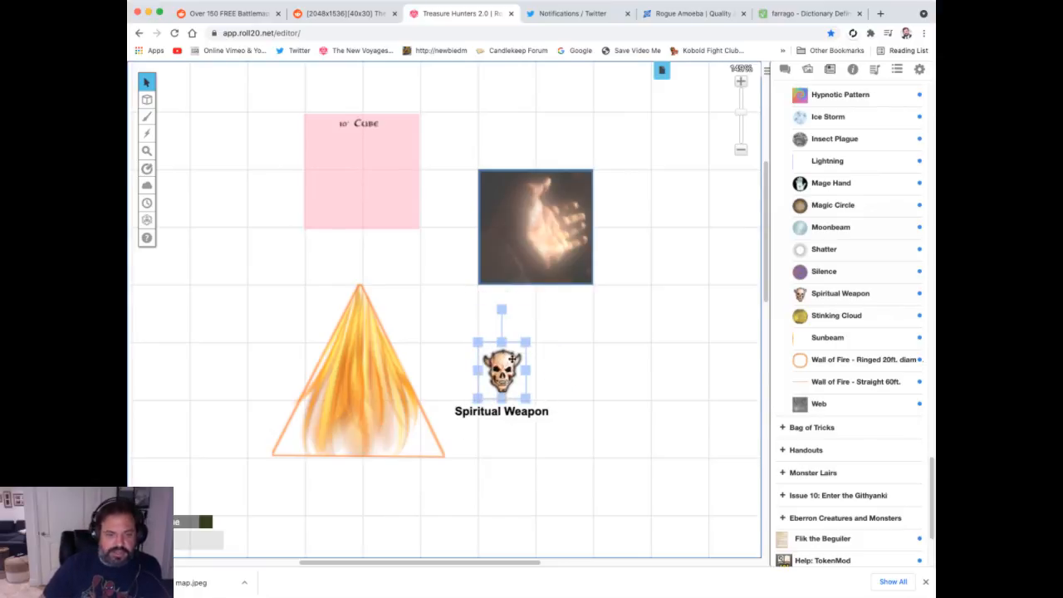
key("Delete")
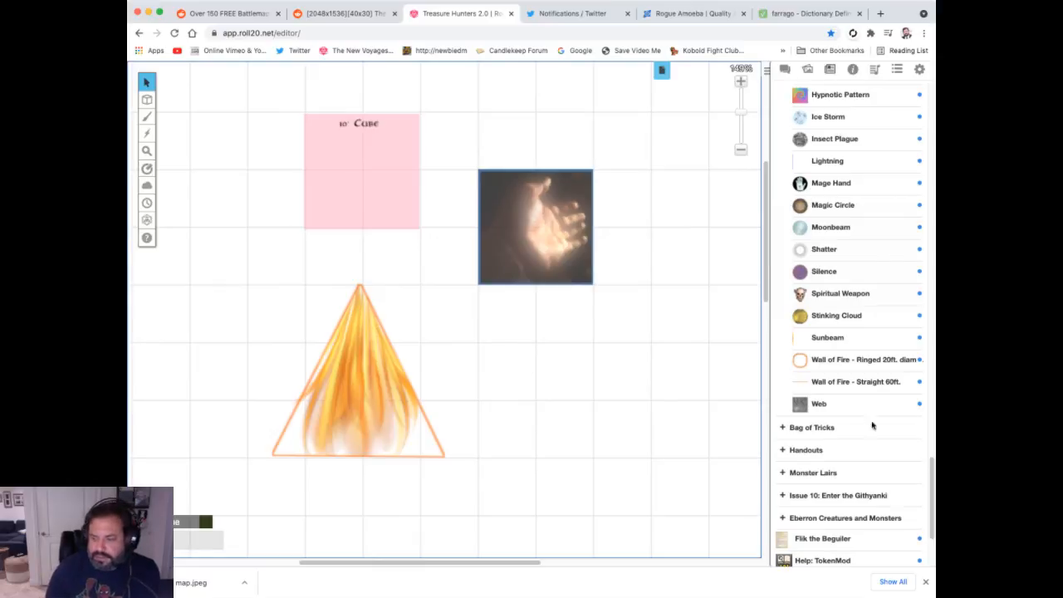
Look through the remaining journal folders and entries down to the archived handouts, and return to the start of the journal.
scroll(800, 433, "down", 3)
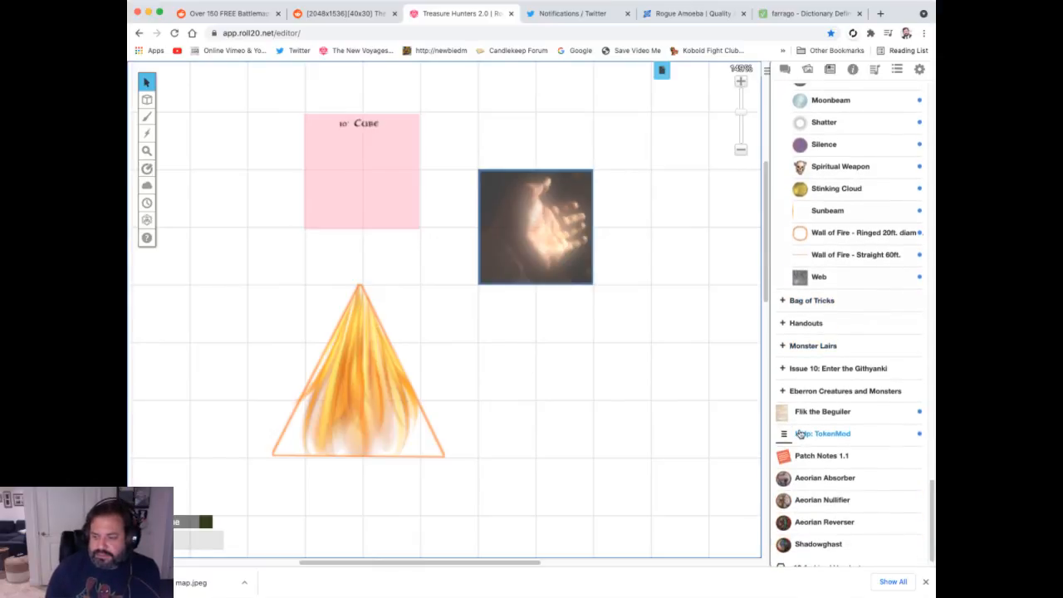
scroll(800, 433, "up", 5)
scroll(800, 434, "down", 5)
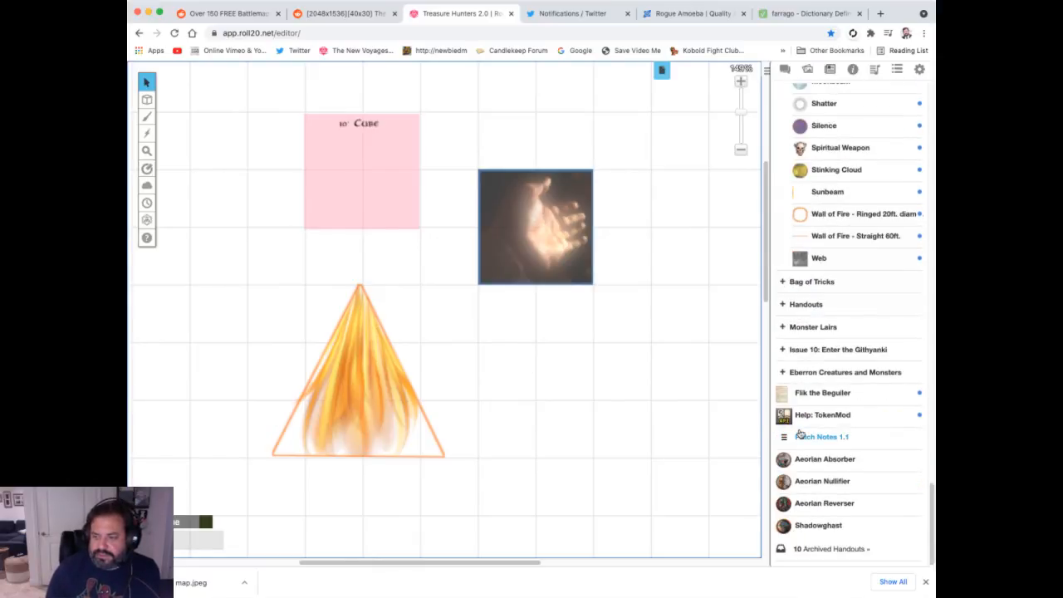
scroll(799, 434, "up", 20)
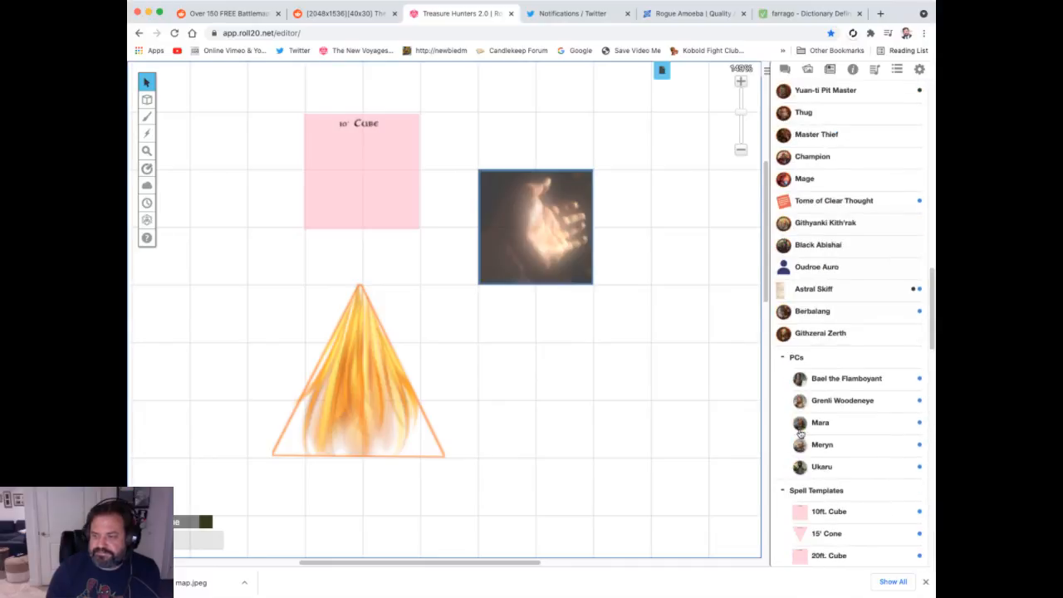
scroll(800, 434, "up", 15)
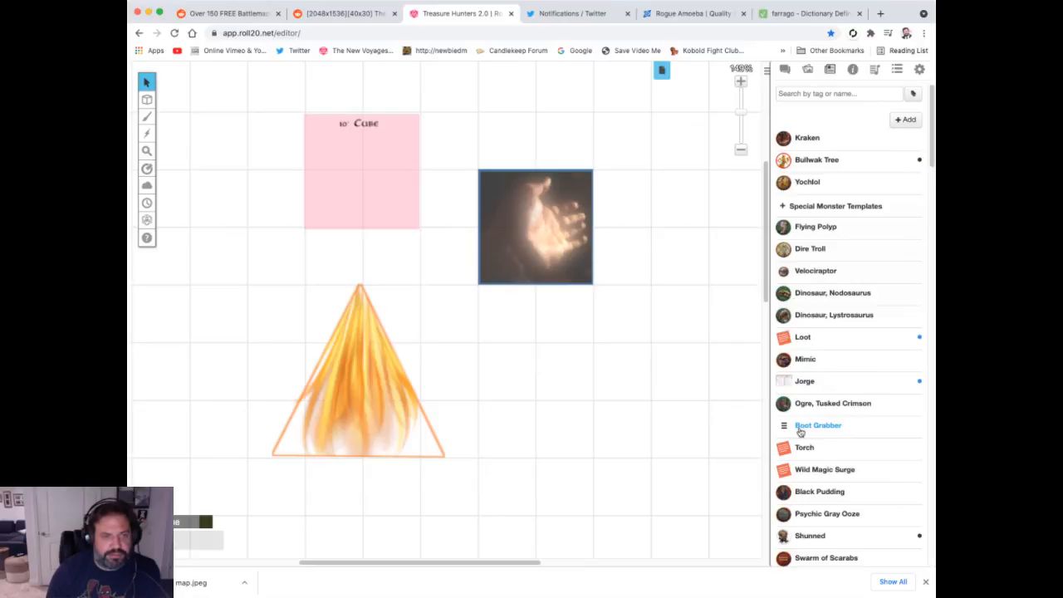
left_click(830, 70)
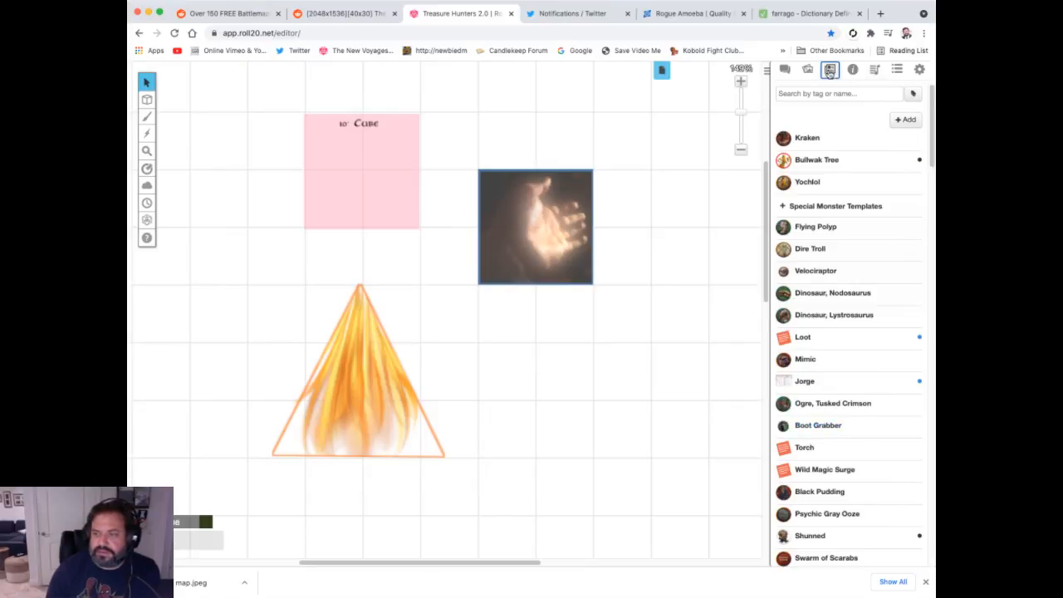
Switch to the Faerun World Map page.
left_click(661, 70)
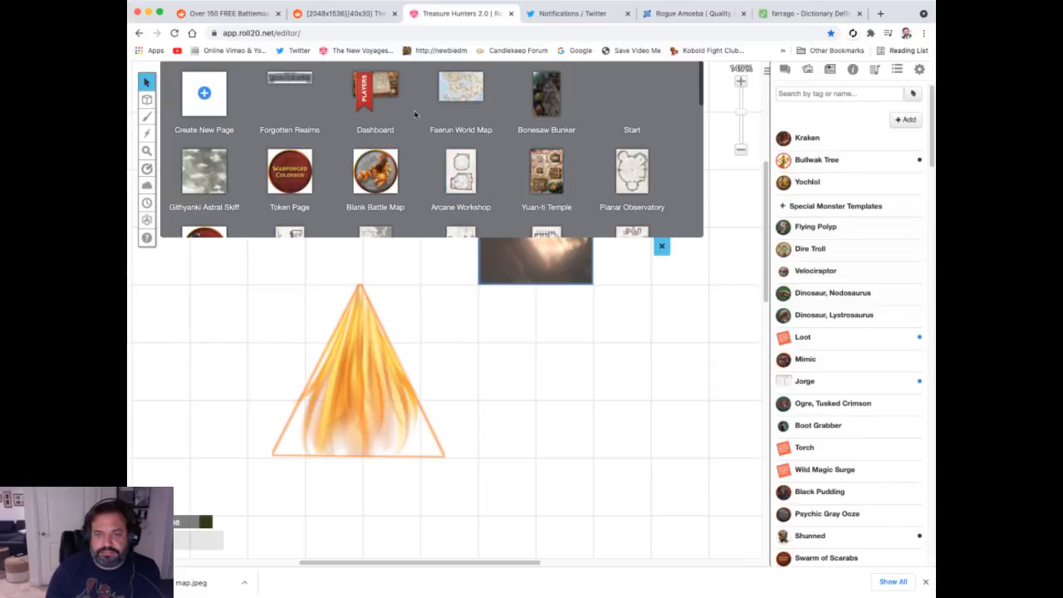
left_click(452, 88)
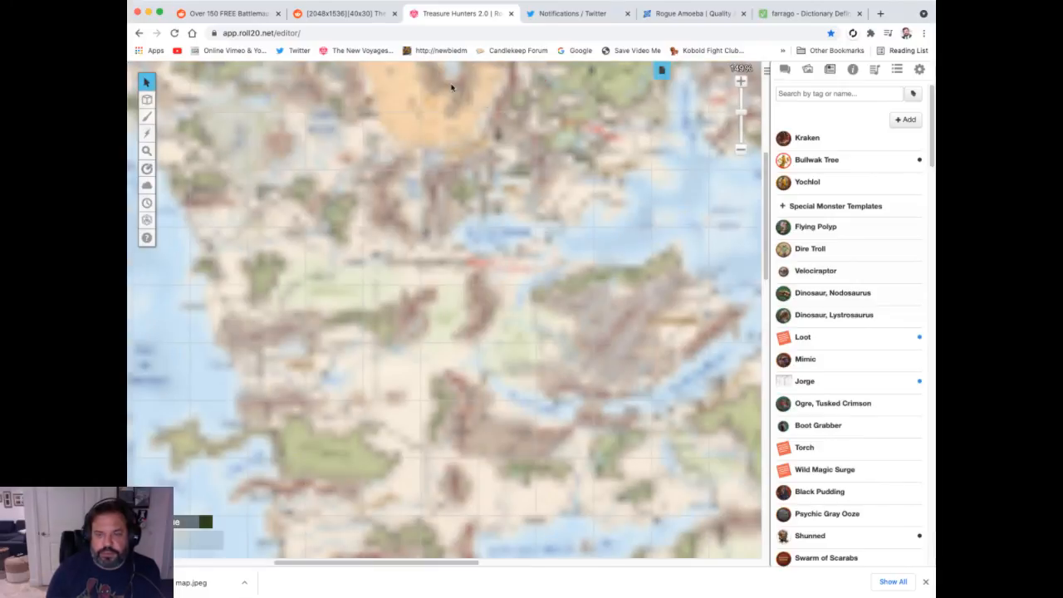
mouse_move(742, 113)
left_mouse_down()
mouse_move(743, 92)
mouse_move(741, 125)
mouse_move(741, 116)
left_mouse_up()
Set the measure tool to no snapping and measure a short stretch inland from the Sword Coast.
mouse_move(147, 169)
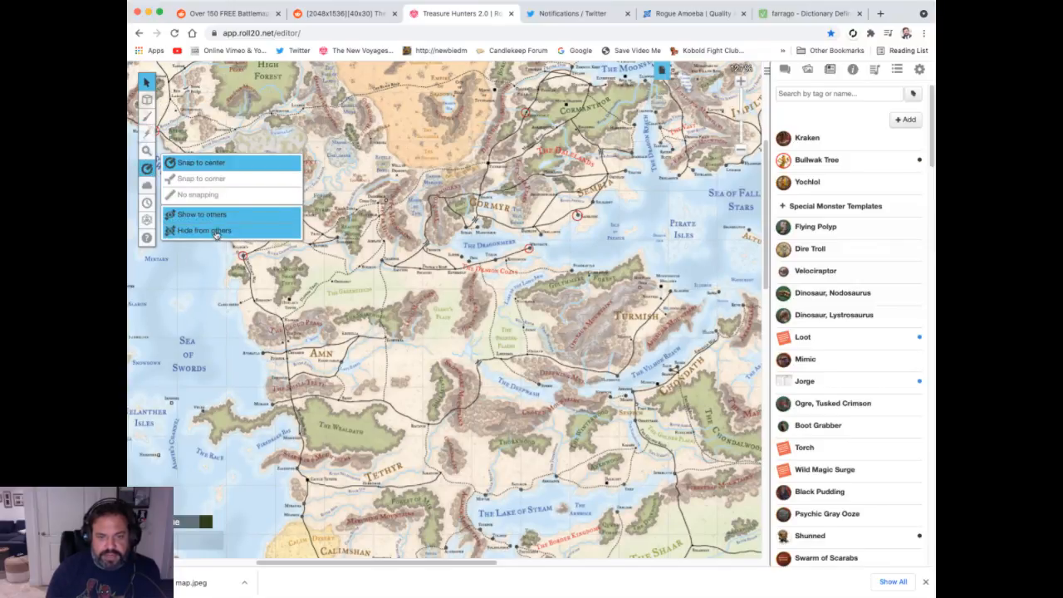
left_click(200, 194)
left_click_drag(242, 292, 332, 287)
Measure the full length of the mile scale bar beside the Faerûn map legend.
scroll(762, 340, "down", 3)
scroll(762, 340, "down", 10)
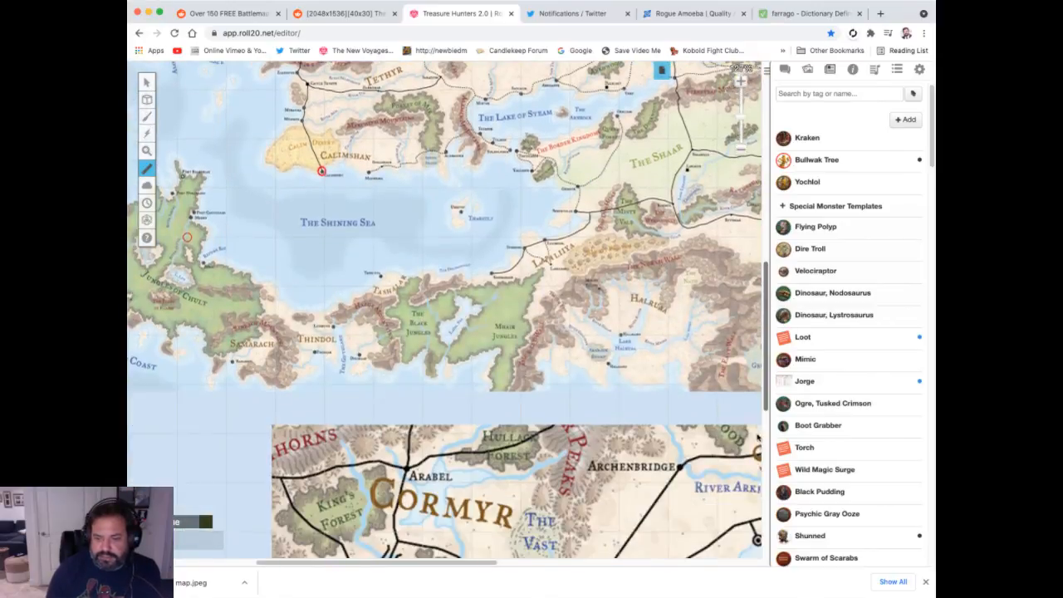
scroll(762, 340, "up", 5)
left_click_drag(381, 564, 623, 565)
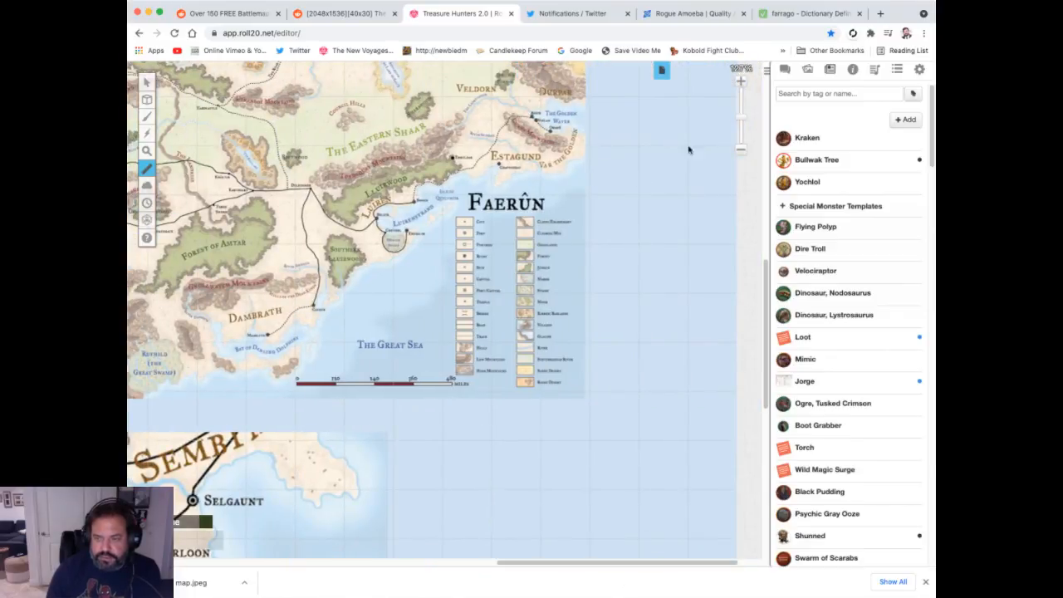
left_click_drag(742, 117, 744, 83)
scroll(348, 539, "right", 2)
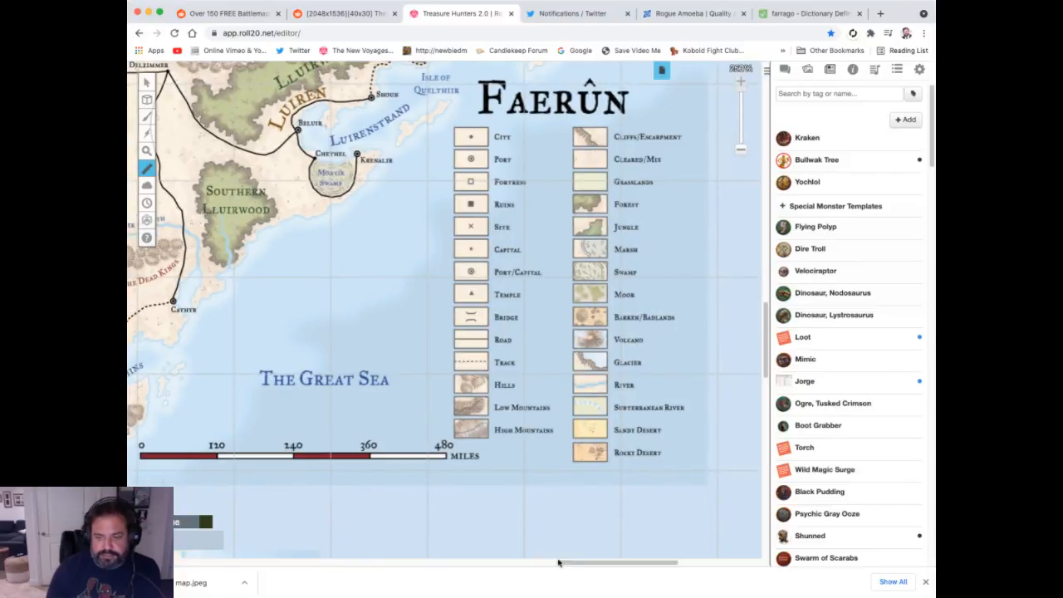
left_click_drag(564, 565, 541, 568)
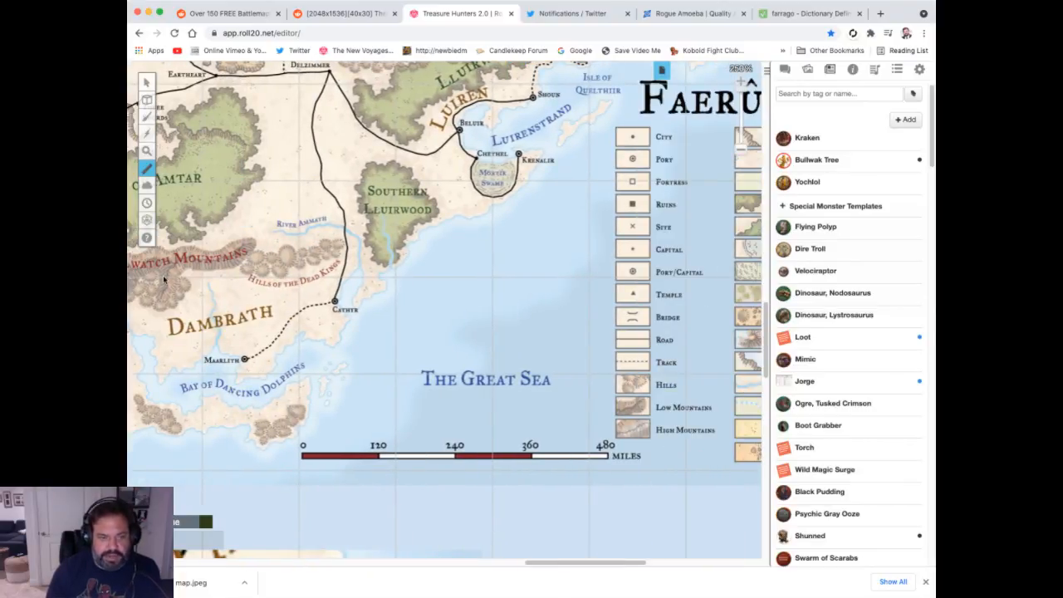
left_click_drag(302, 458, 612, 459)
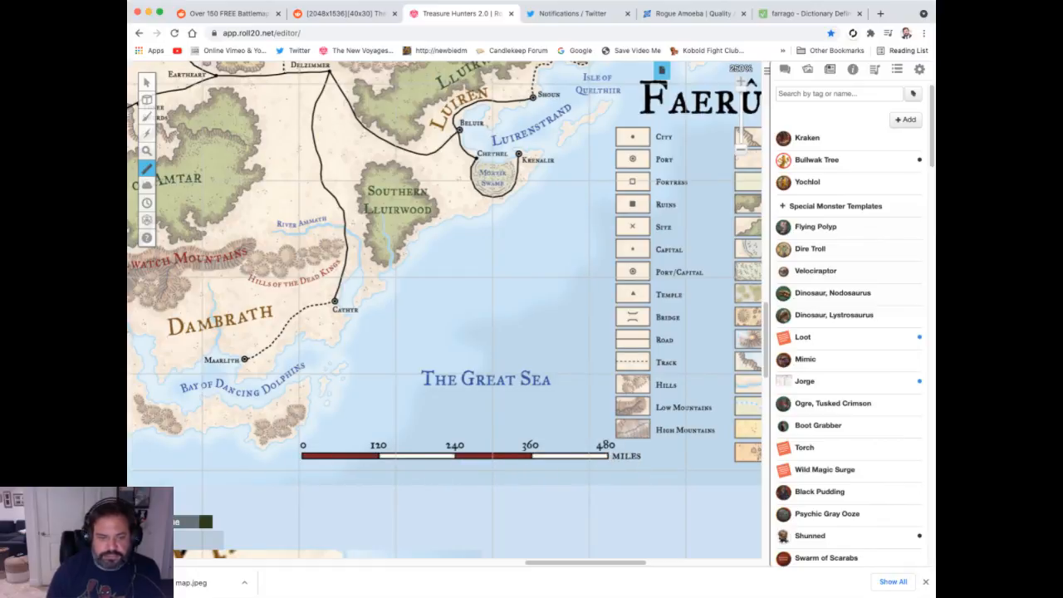
Return to the select tool and examine the circled locations Westgate, Saerloon and Shadowdale, as well as the Sword Coast around Waterdeep and Baldur's Gate.
left_click_drag(764, 338, 772, 179)
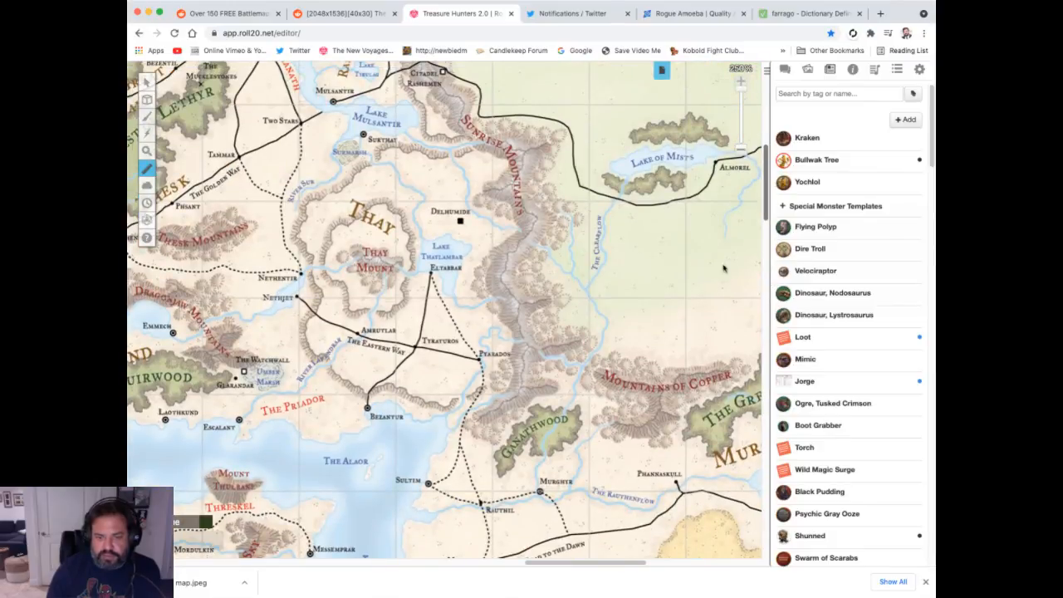
left_click_drag(612, 564, 453, 572)
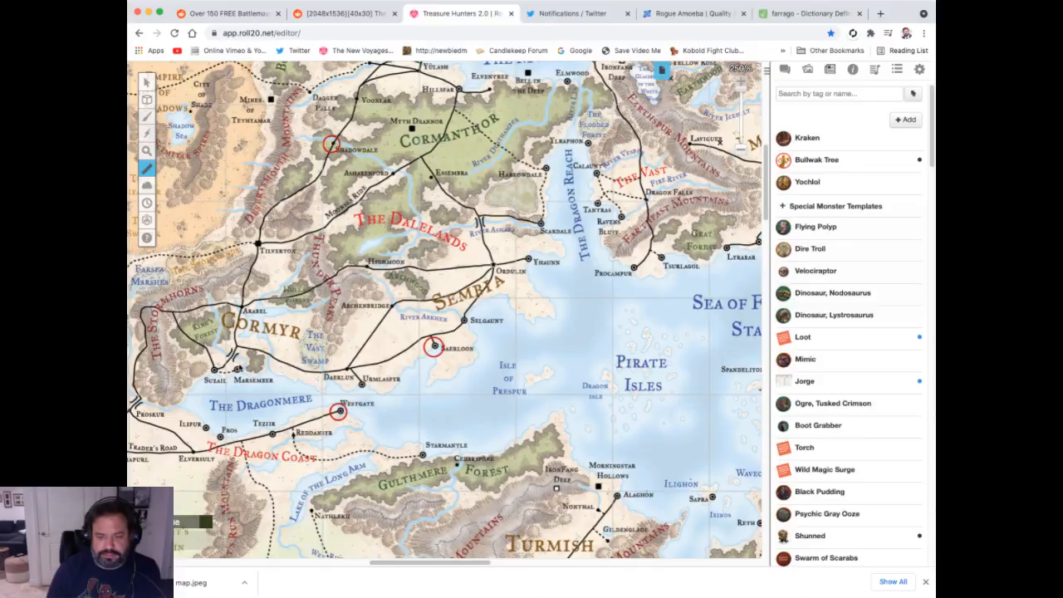
left_click(146, 81)
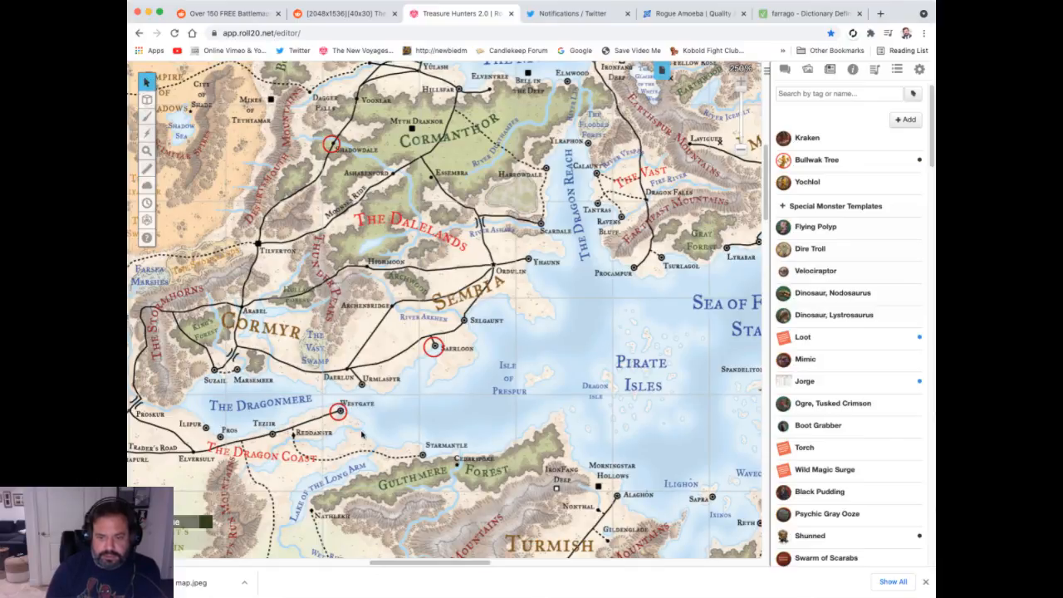
left_click(347, 407)
left_click(431, 357)
left_click(342, 149)
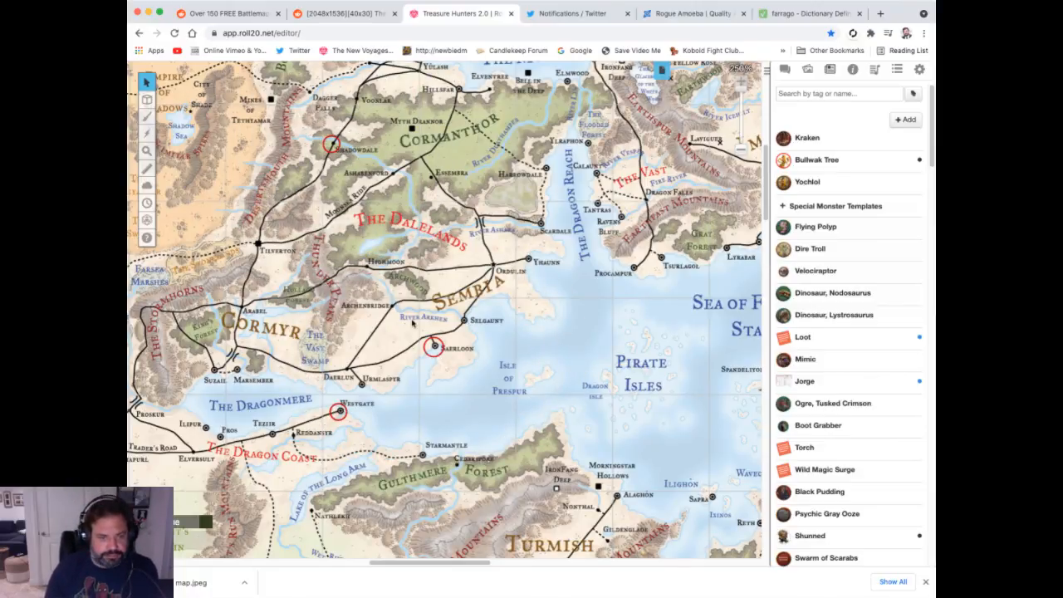
left_click_drag(470, 563, 334, 562)
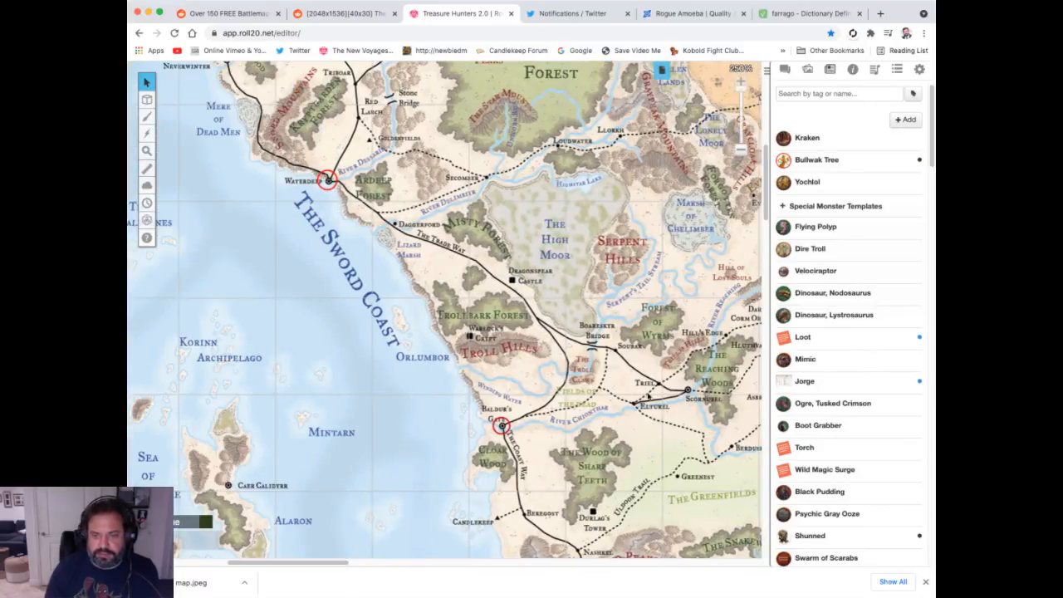
left_click_drag(766, 194, 777, 171)
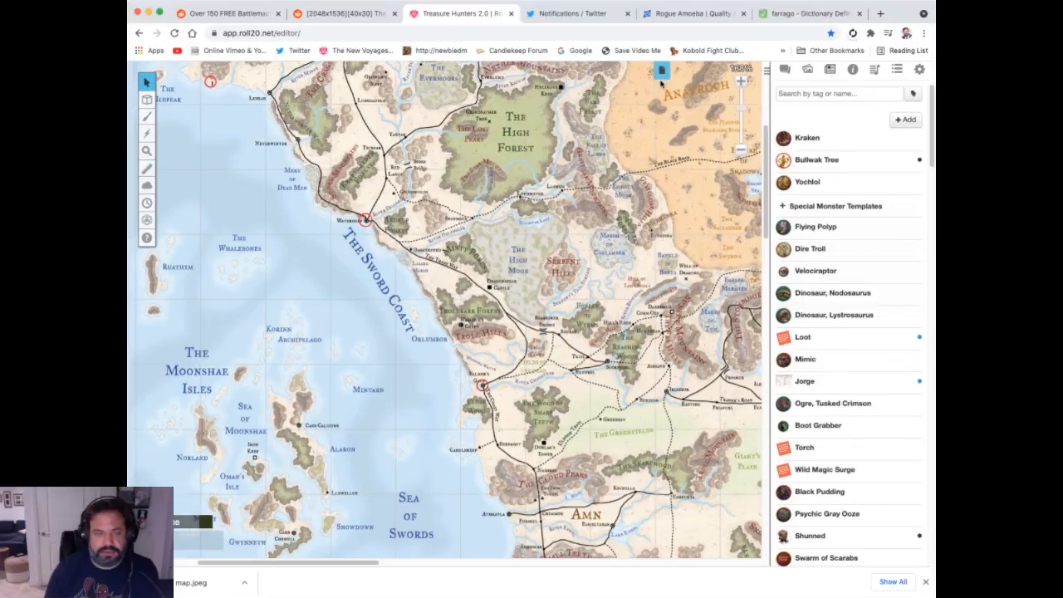